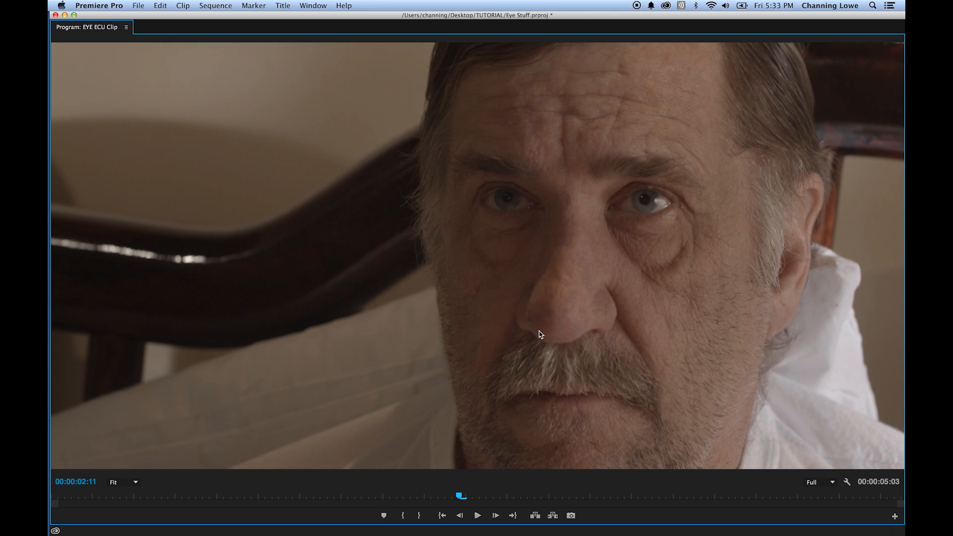
- Review the close-up and extreme close-up eye shots in the EYE ECU Clip sequence
key(grave)
click(498, 353)
key(space)
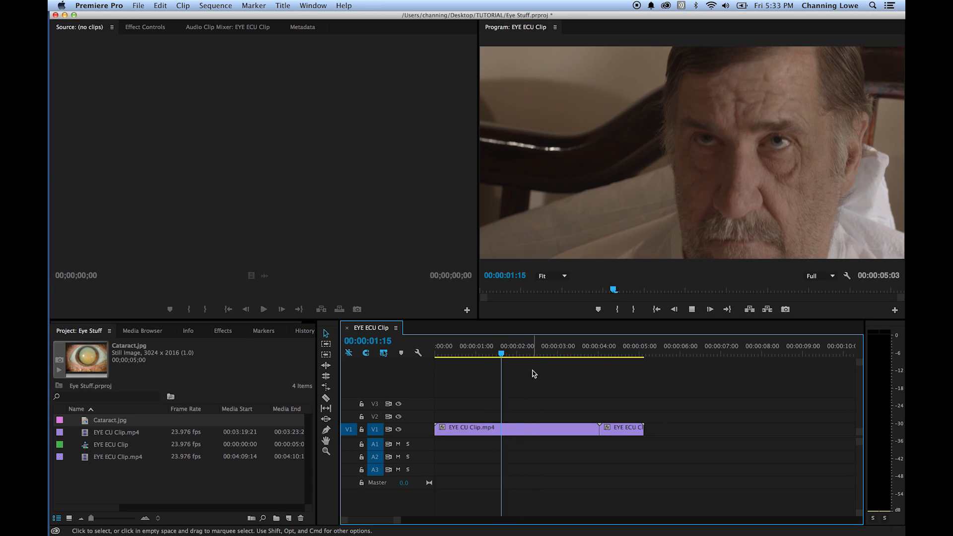
drag(582, 349, 587, 349)
key(Down)
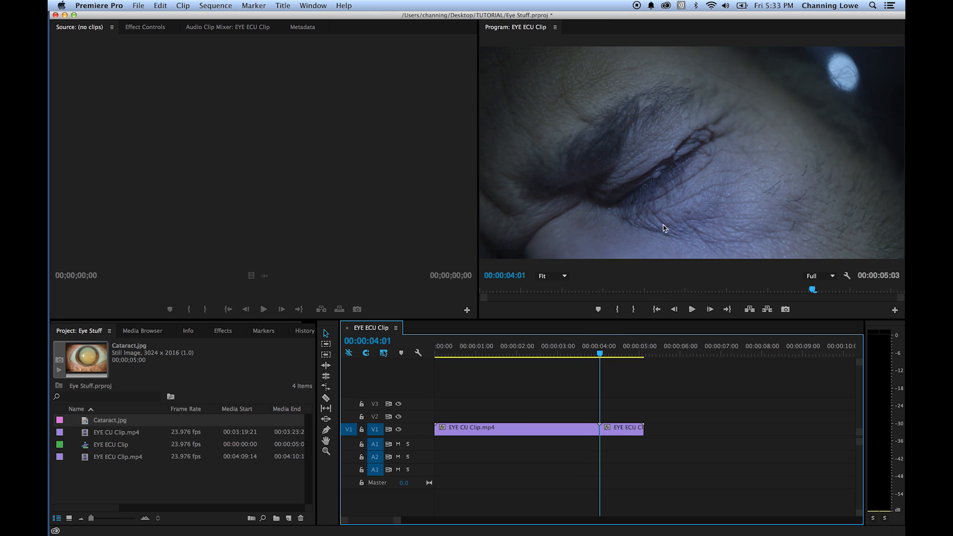
key(space)
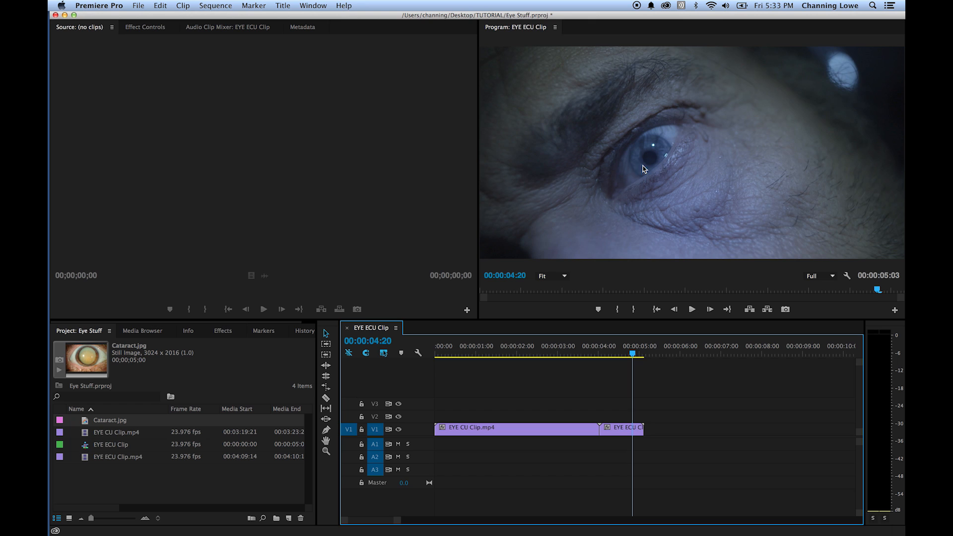
click(507, 350)
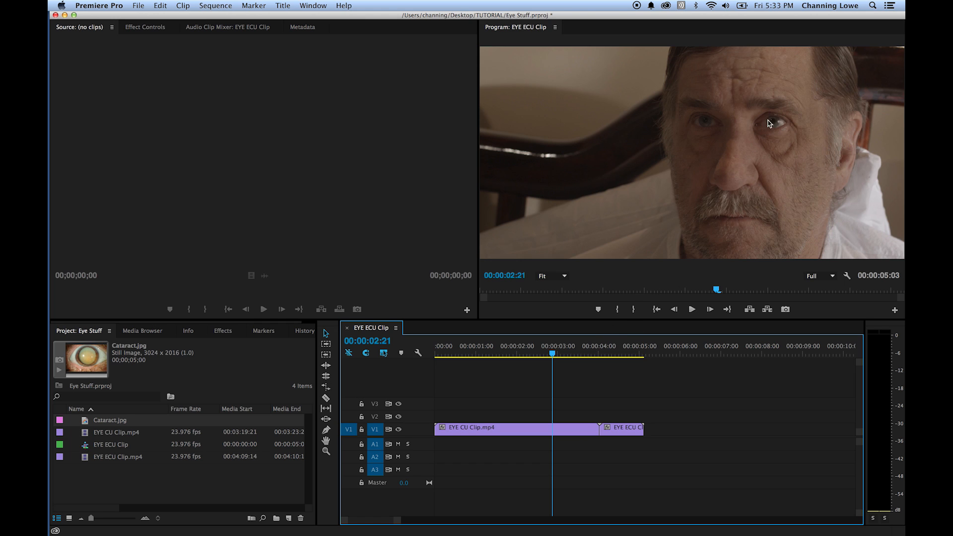
drag(565, 353, 495, 354)
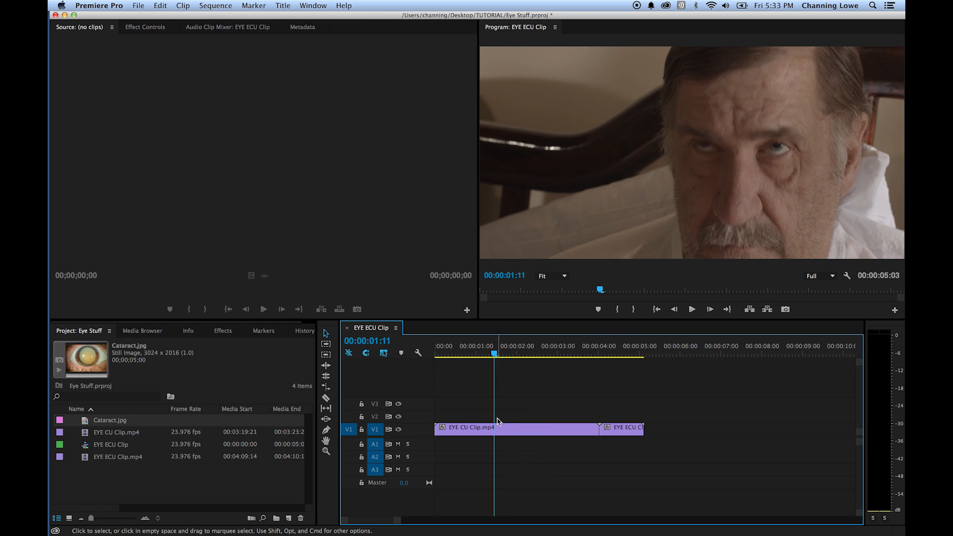
- Replace EYE CU Clip.mp4 in the sequence with an After Effects composition, saving the new project as Eye CU
right_click(508, 434)
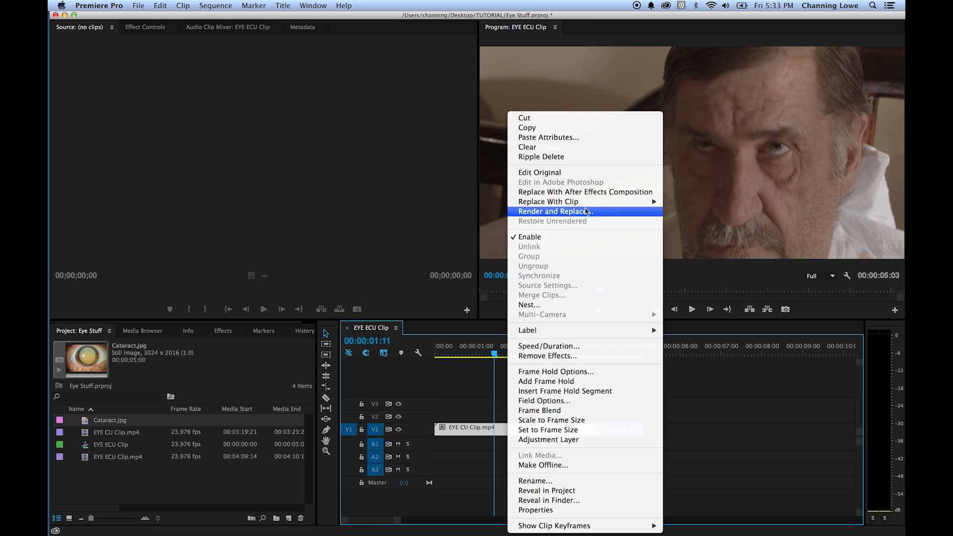
key(Escape)
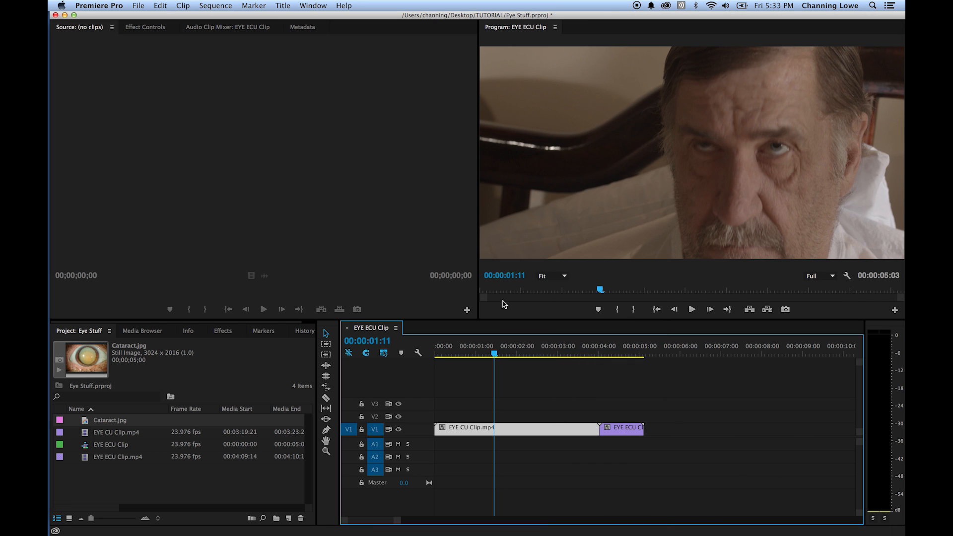
text(Eye)
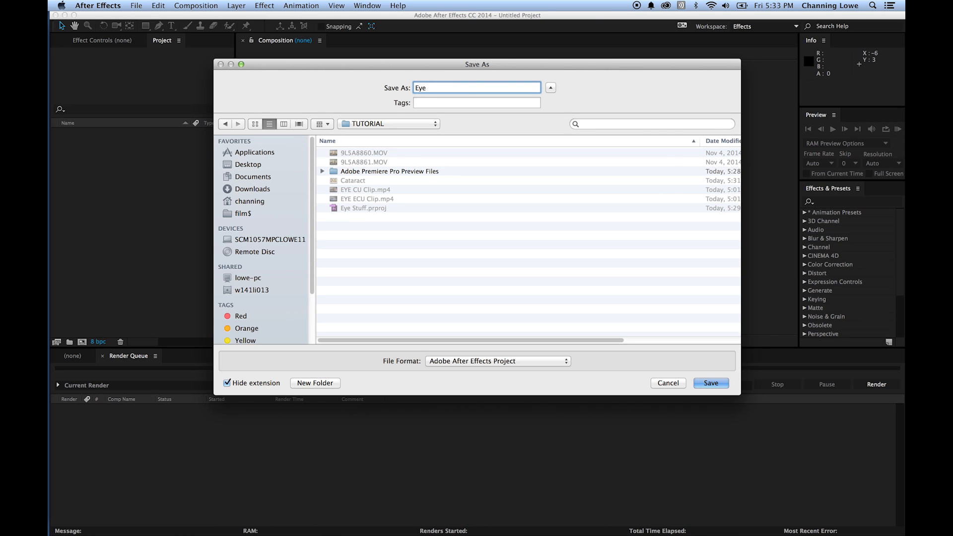
text( CU)
key(Return)
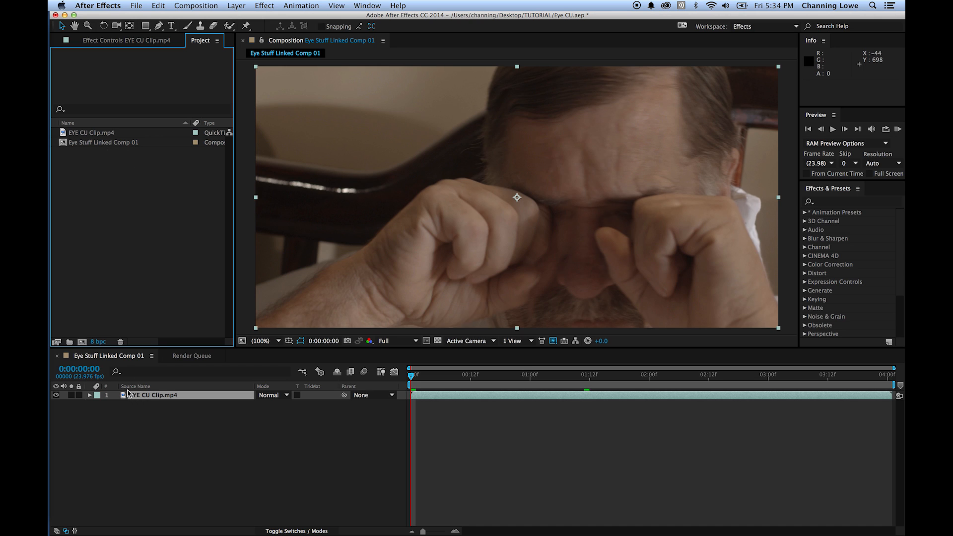
- Inspect the EYE CU Clip.mp4 footage item and scrub through the linked composition
click(107, 143)
click(100, 132)
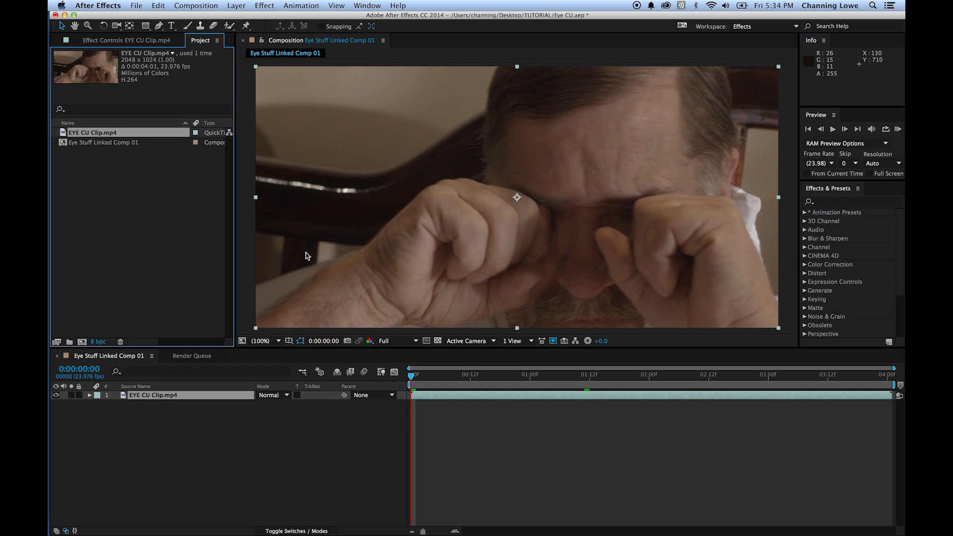
drag(424, 380, 857, 379)
drag(693, 390, 350, 371)
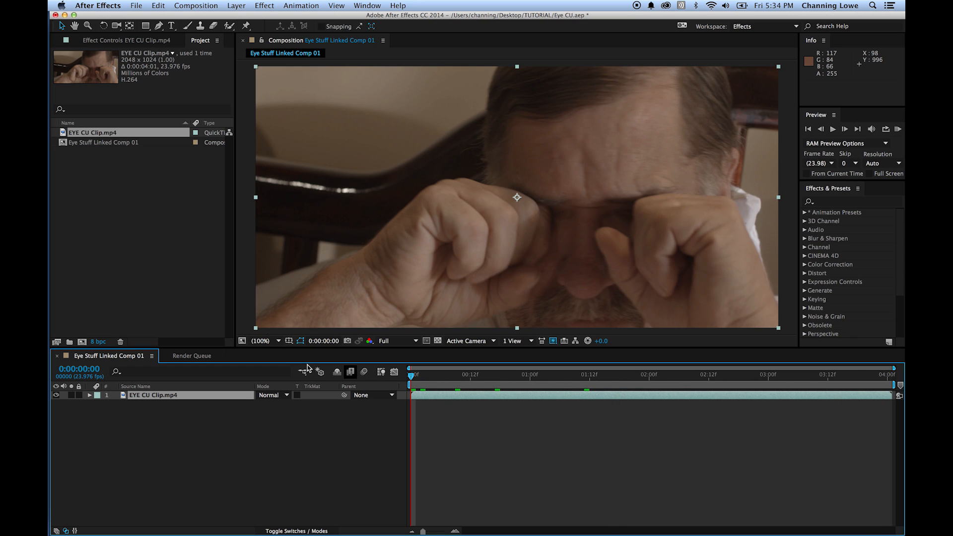
- Import the Cataract image from the TUTORIAL folder and add it as a layer above EYE CU Clip.mp4
click(114, 199)
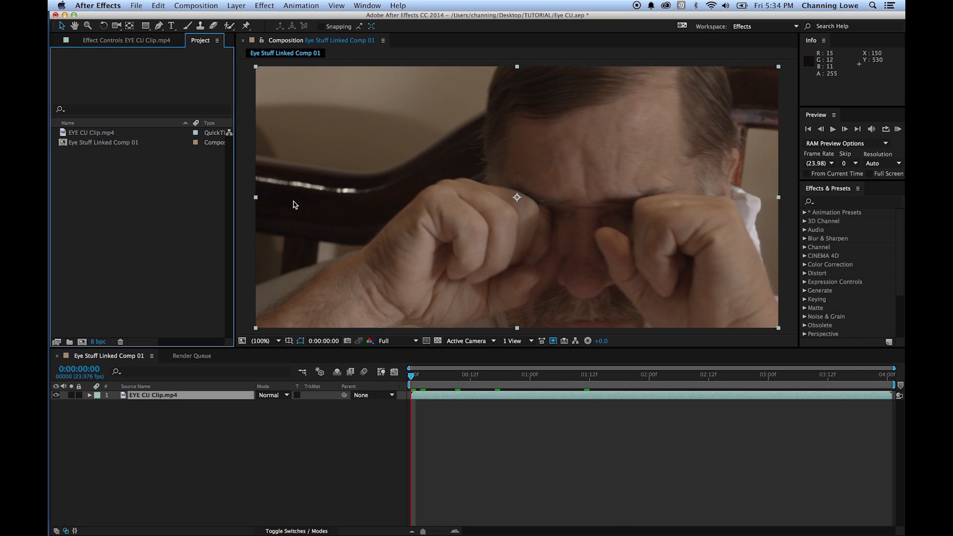
double_click(202, 199)
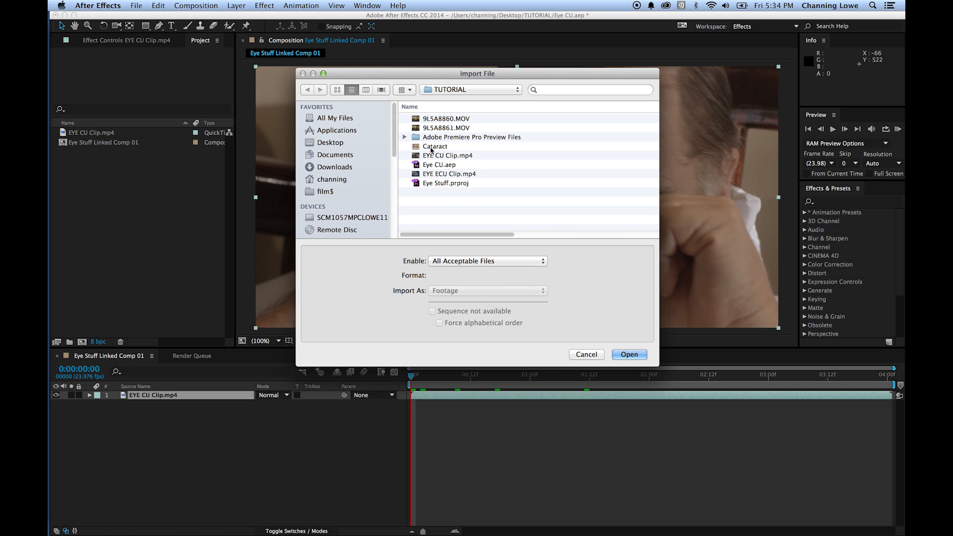
double_click(419, 149)
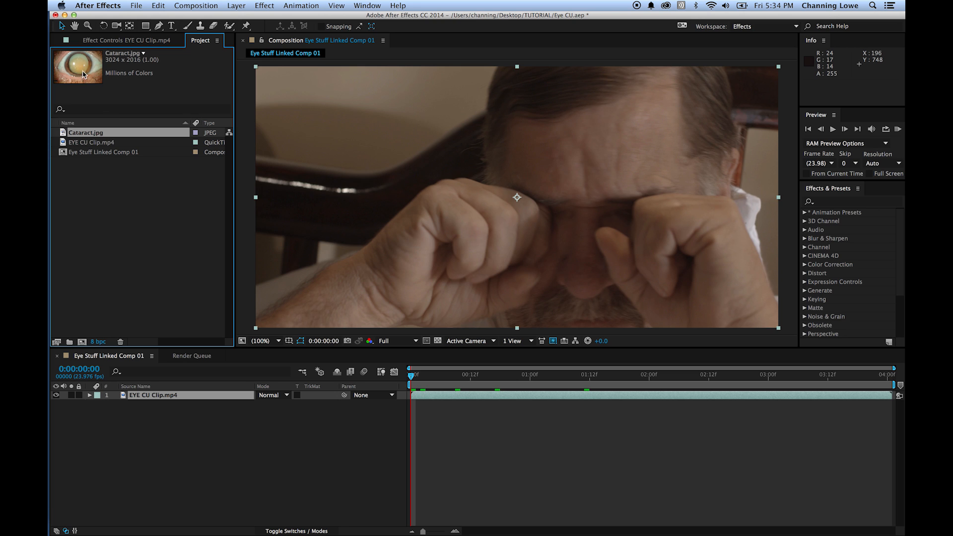
key(super+slash)
click(572, 185)
- Scale the Cataract.jpg layer to 19% and move it over the face to position 1450, 610
key(s)
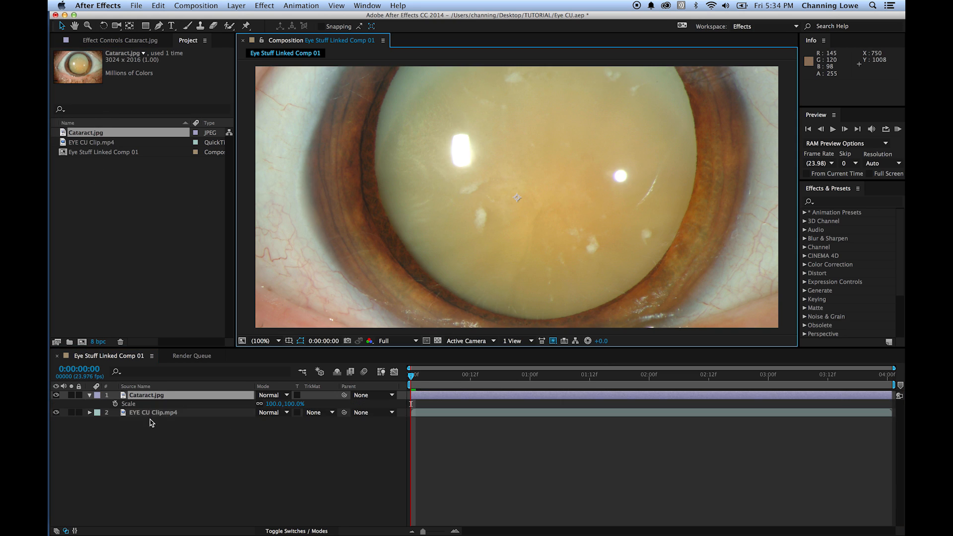
drag(297, 408, 254, 408)
drag(480, 195, 588, 220)
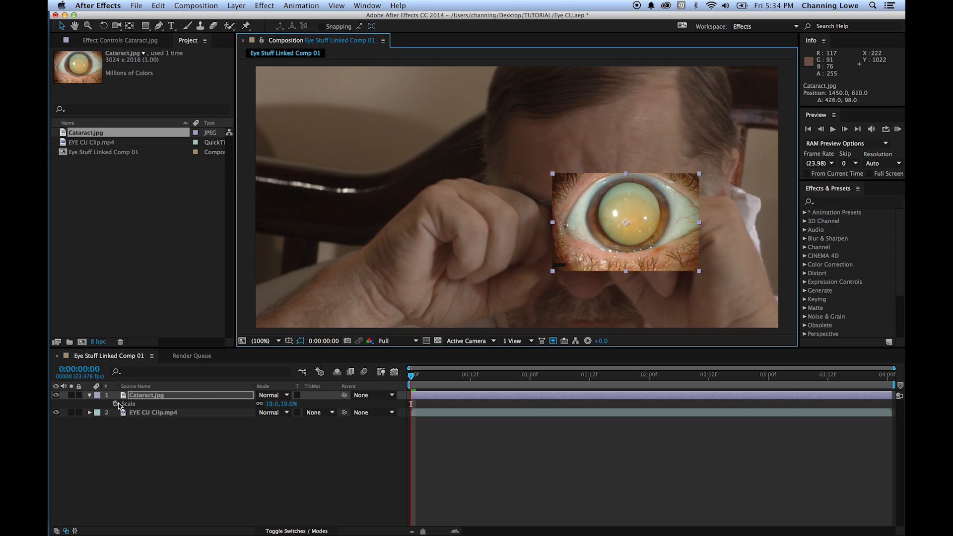
- Hide the Cataract.jpg layer and, with EYE CU Clip.mp4 selected, go to the last frame at 0:00:04:00
click(56, 395)
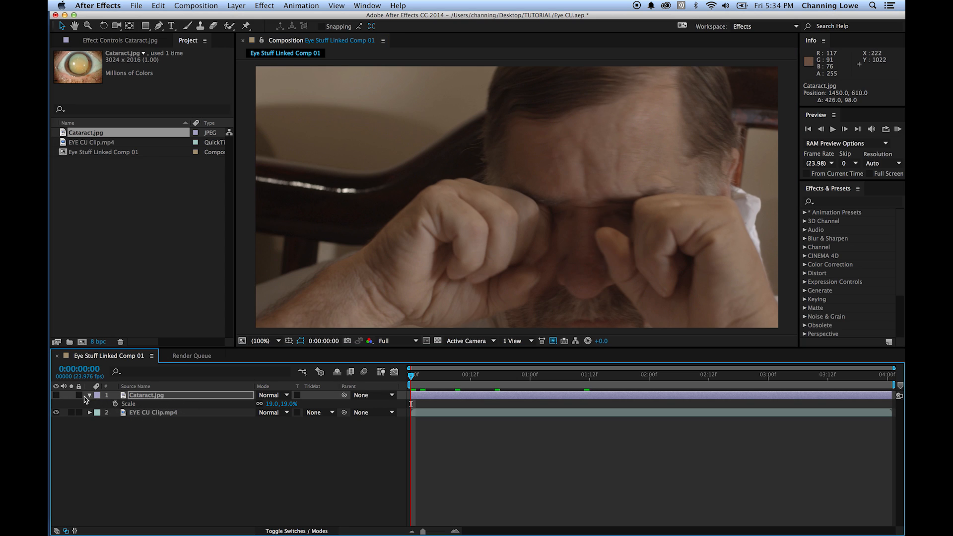
click(143, 415)
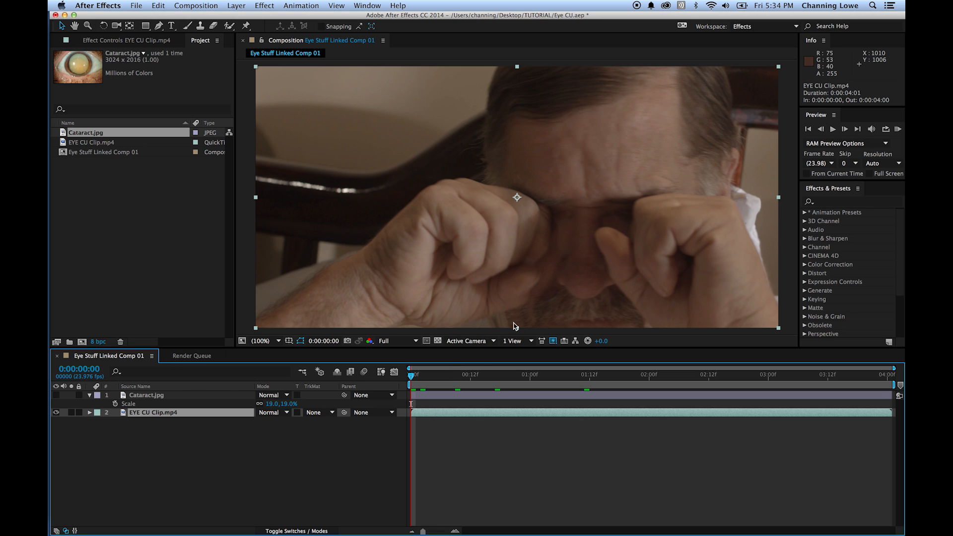
drag(474, 377, 834, 387)
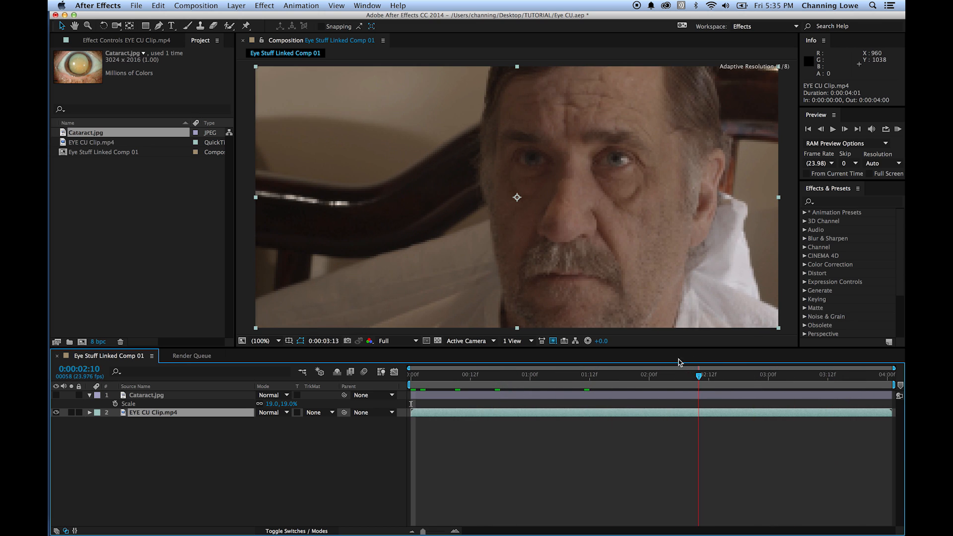
click(699, 377)
drag(708, 376, 892, 388)
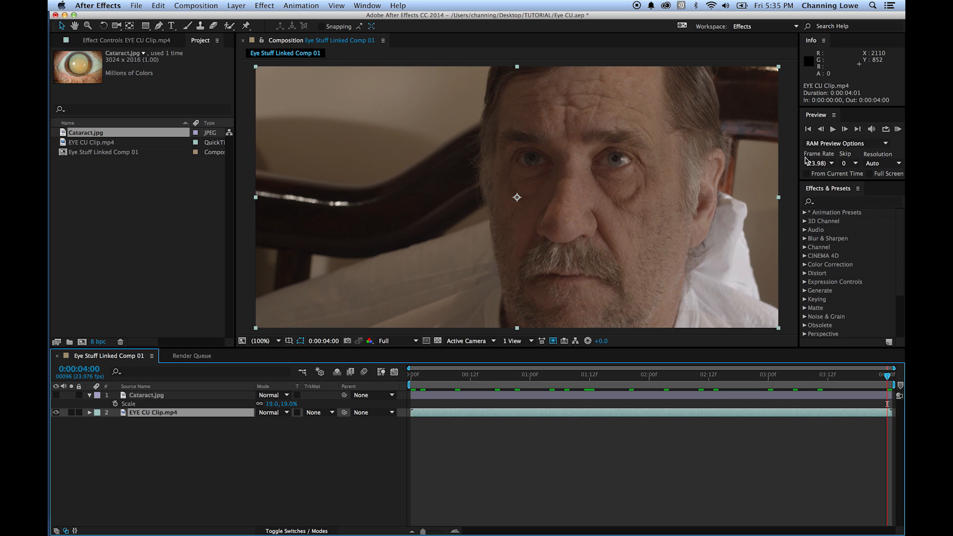
- Switch to the Motion Tracking workspace and start Track Motion on EYE CU Clip.mp4
click(744, 26)
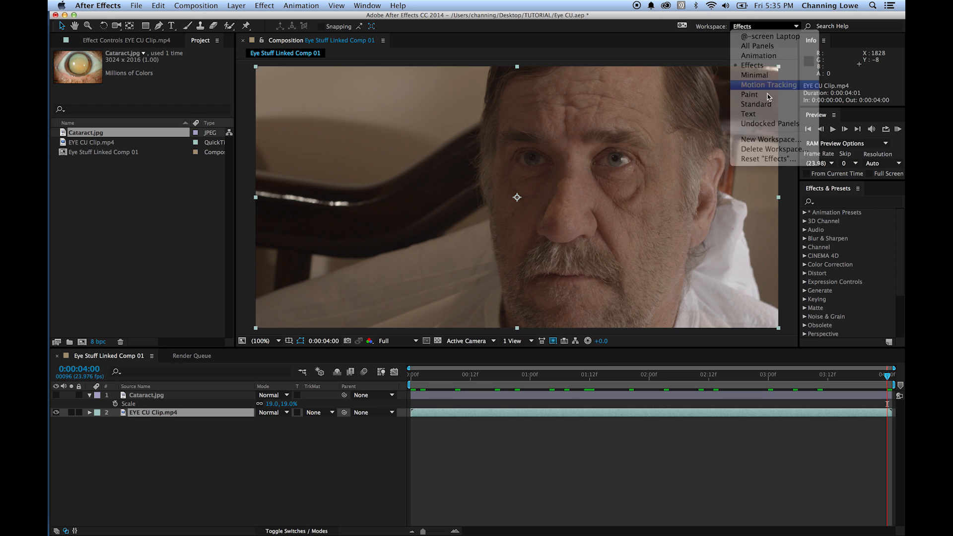
click(769, 84)
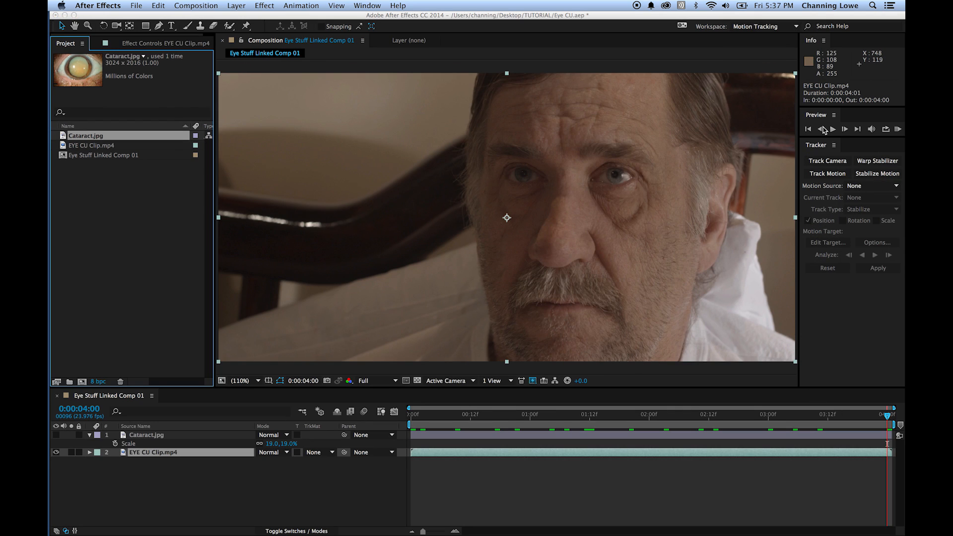
click(826, 175)
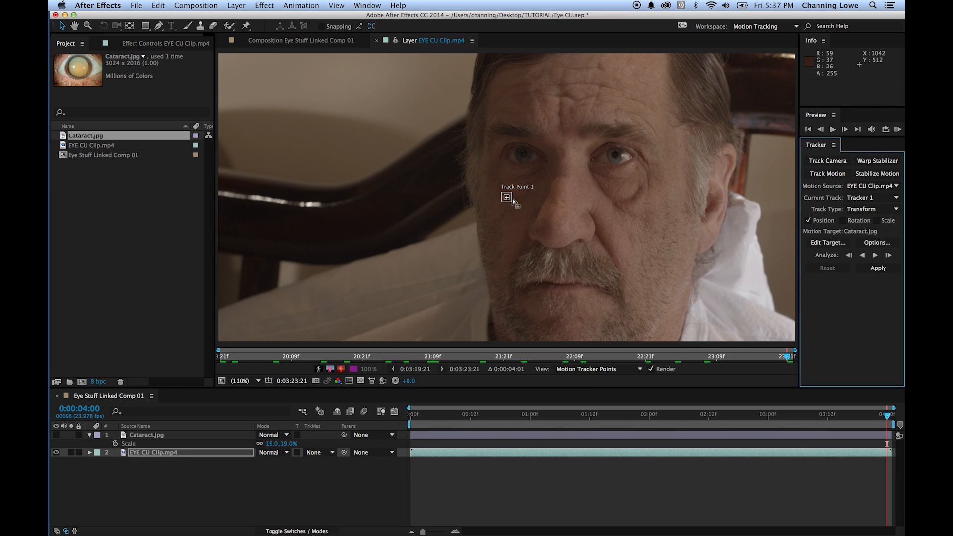
- Try placing Track Point 1 on the man's brighter eye and analyzing the motion backward from the last frame
drag(510, 203, 400, 159)
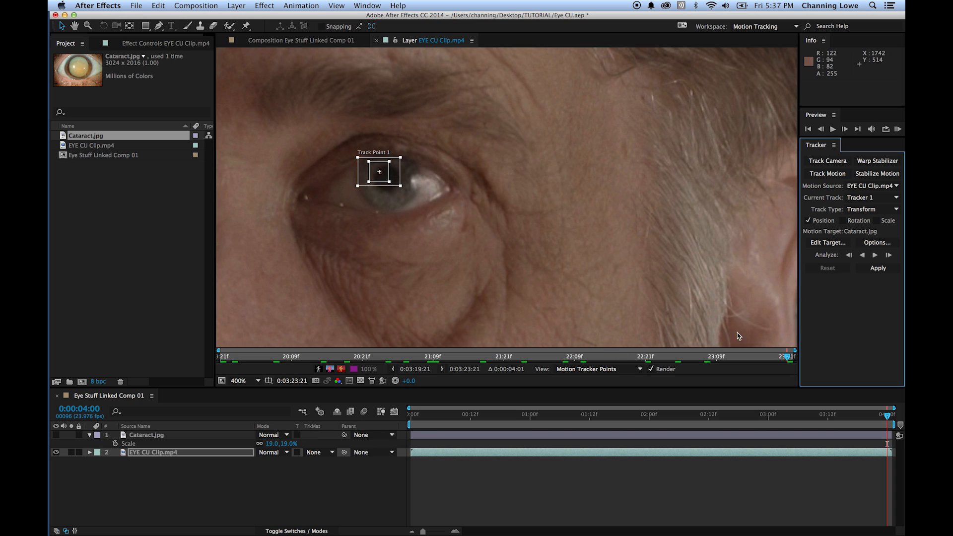
click(864, 256)
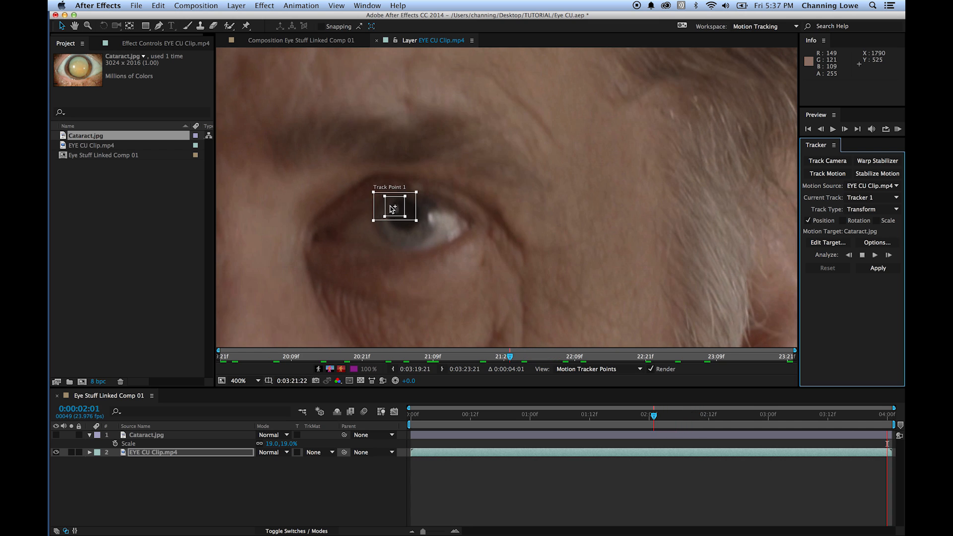
key(space)
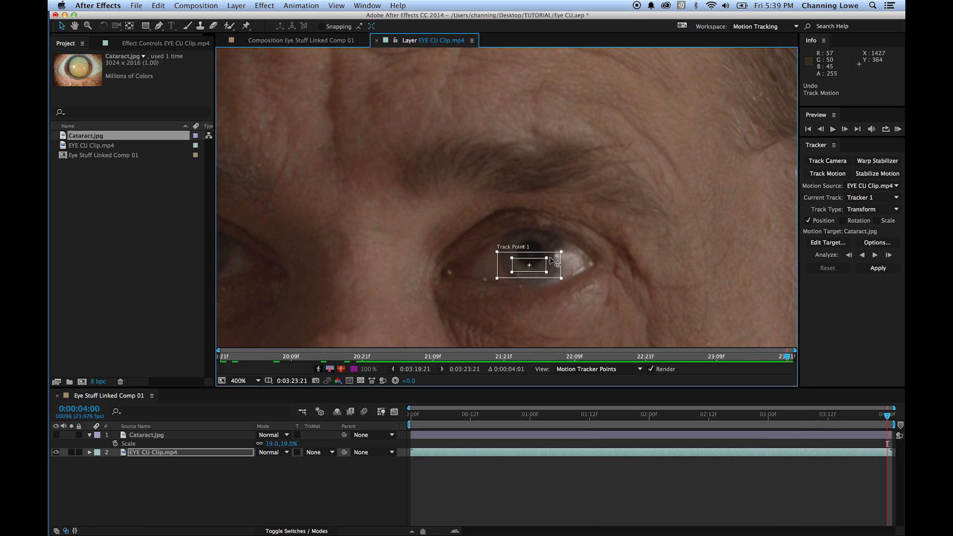
- Fit Track Point 1's feature and search regions closely around the pupil and analyze the motion backward to 0:00:00:20
drag(548, 258, 540, 257)
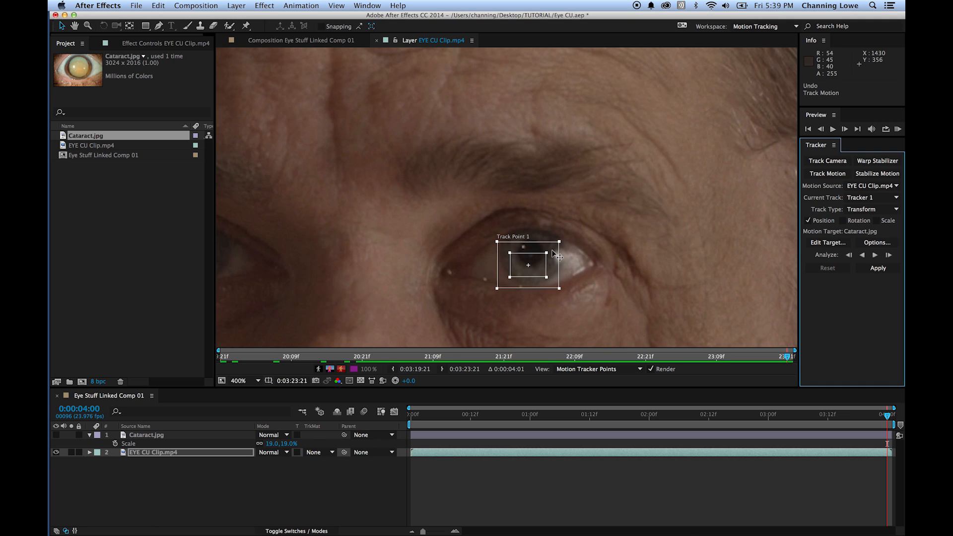
click(547, 255)
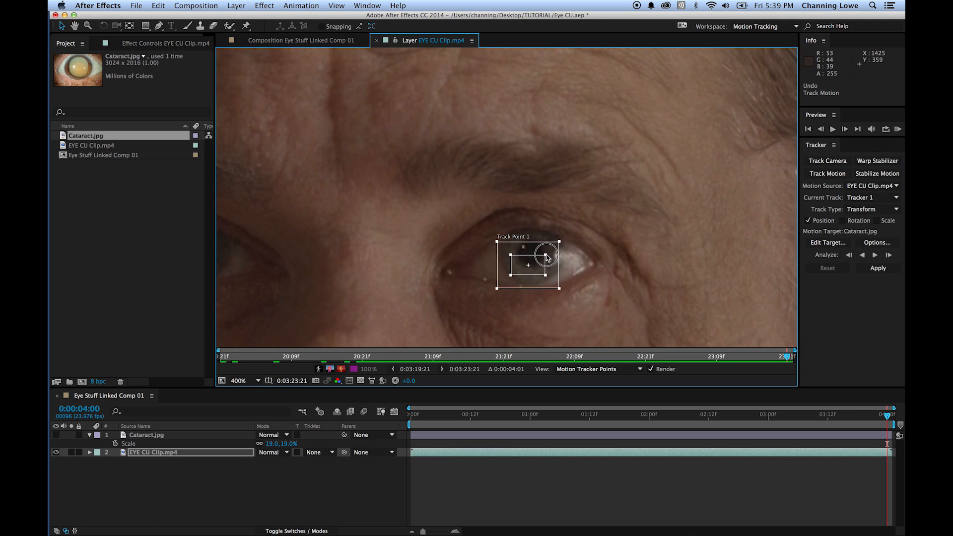
drag(559, 241, 558, 247)
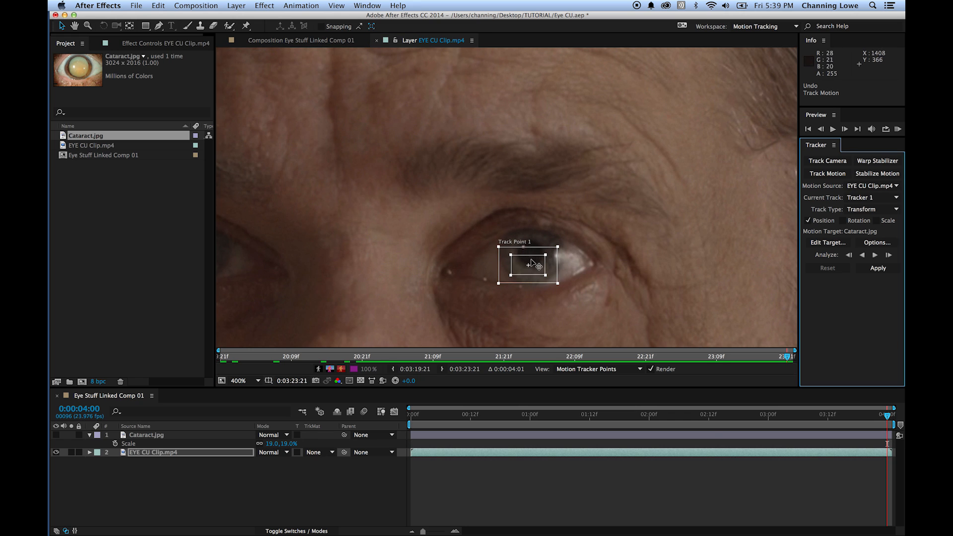
click(862, 256)
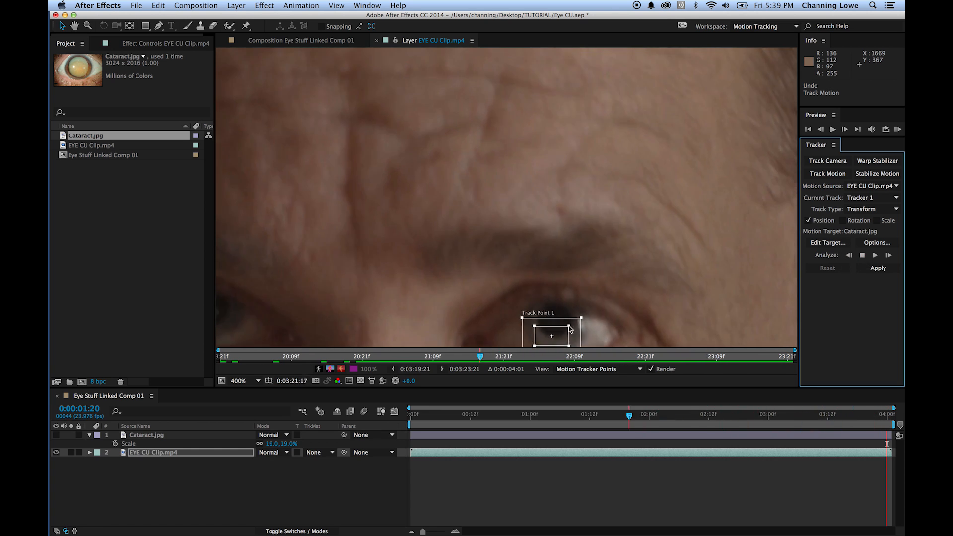
key(Escape)
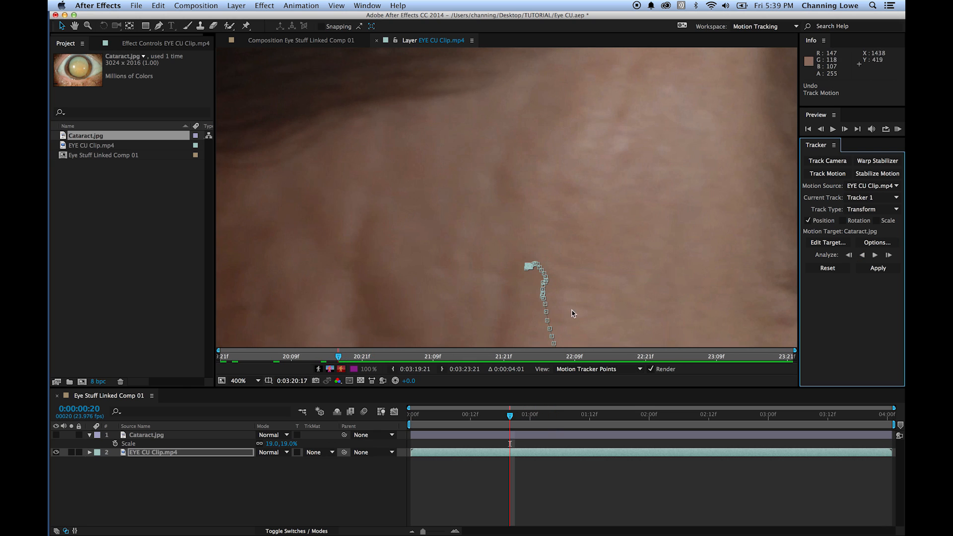
- Check the tracked path over the whole frame, scrubbing from the eye-rubbing frames back to 0:00:04:00
key(shift+slash)
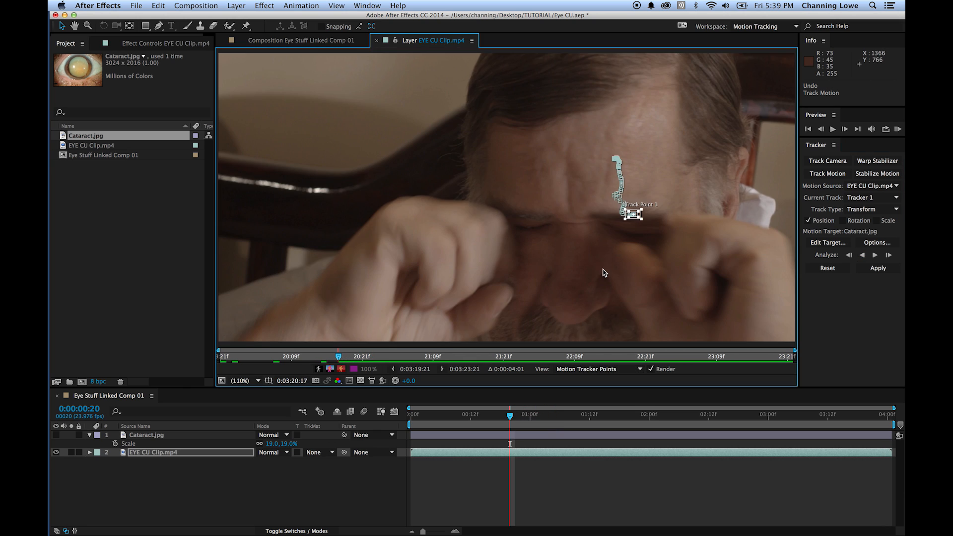
click(525, 416)
drag(525, 416, 590, 427)
scroll(622, 180, up, 4)
drag(587, 427, 888, 437)
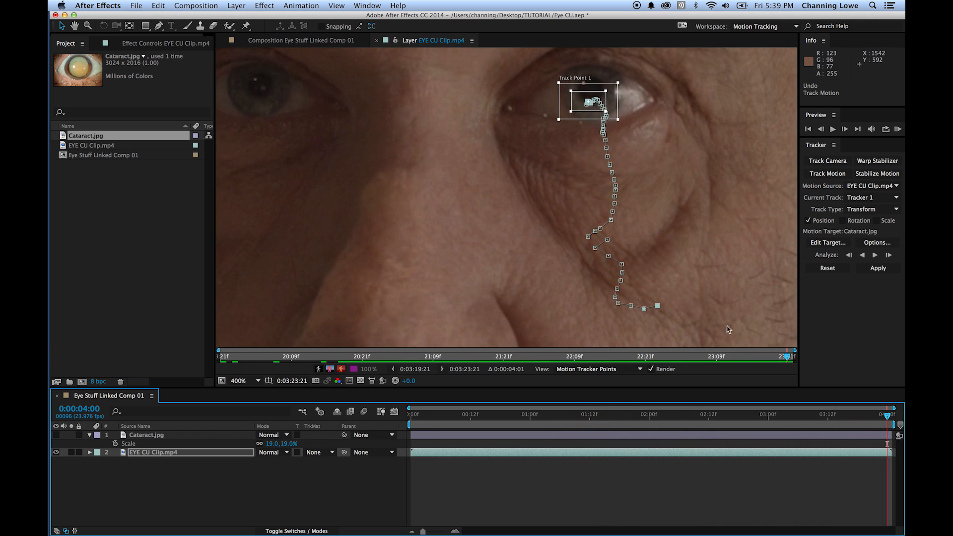
- Add a null object layer above EYE CU Clip.mp4 in the composition
click(236, 6)
mouse_move(247, 19)
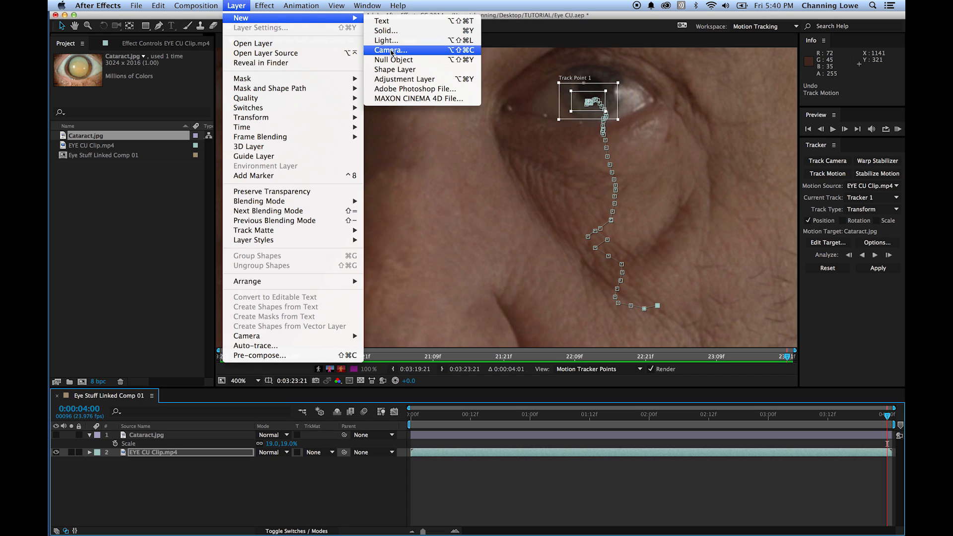
click(393, 59)
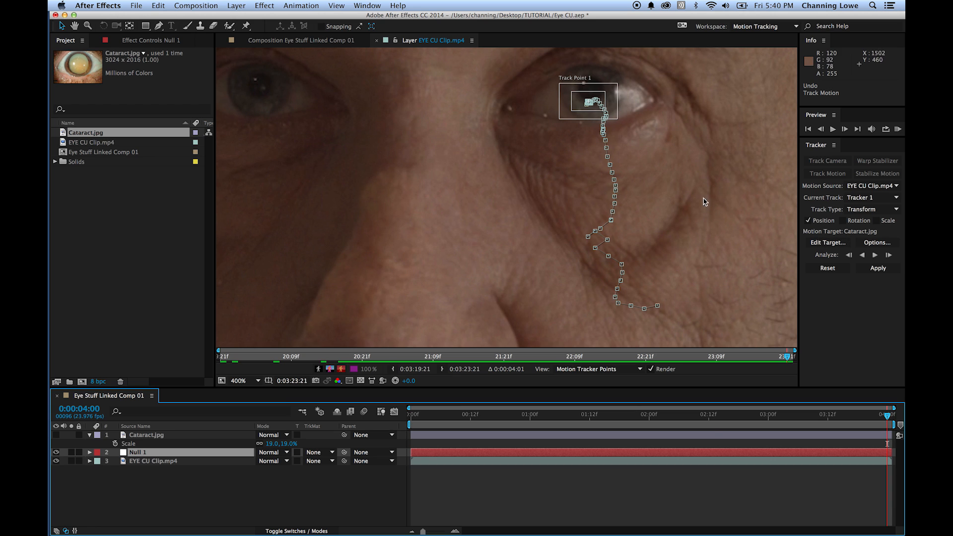
- Set Null 1 as the motion target and apply the tracked position to it in the X and Y dimensions
click(827, 243)
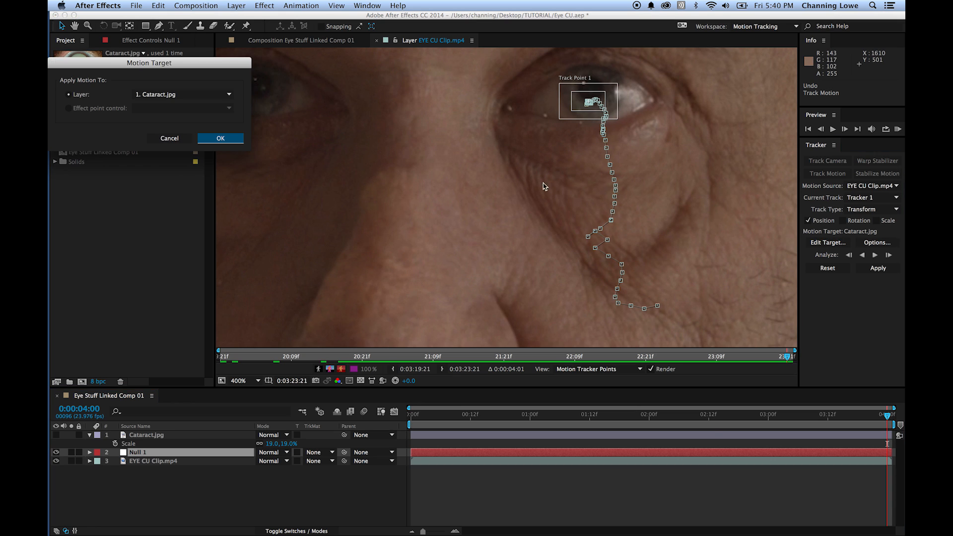
click(176, 95)
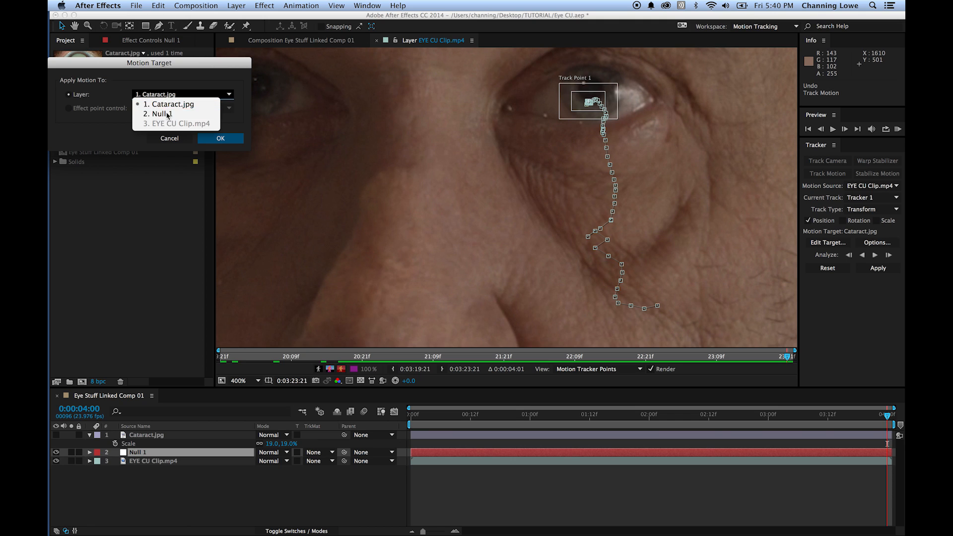
click(164, 104)
click(219, 140)
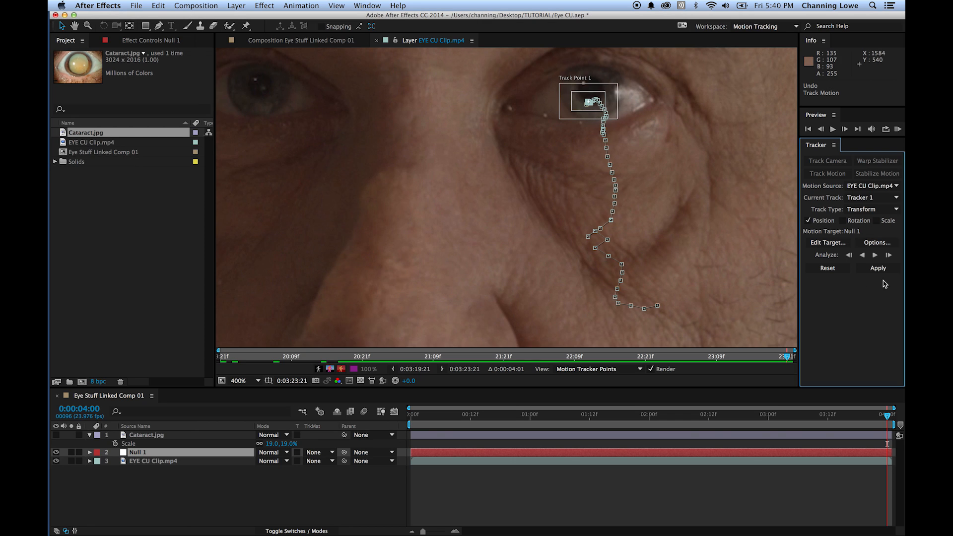
click(869, 274)
click(878, 271)
drag(101, 55, 376, 136)
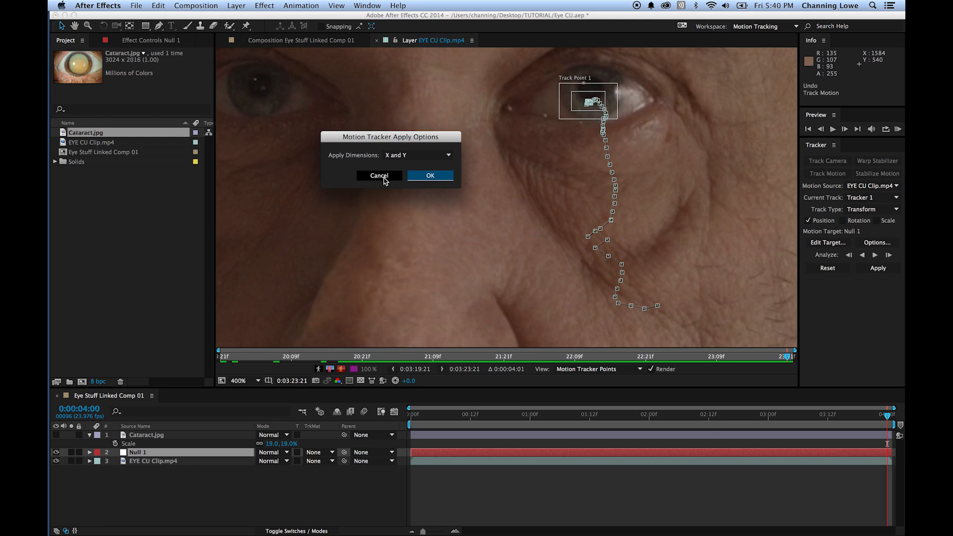
click(430, 178)
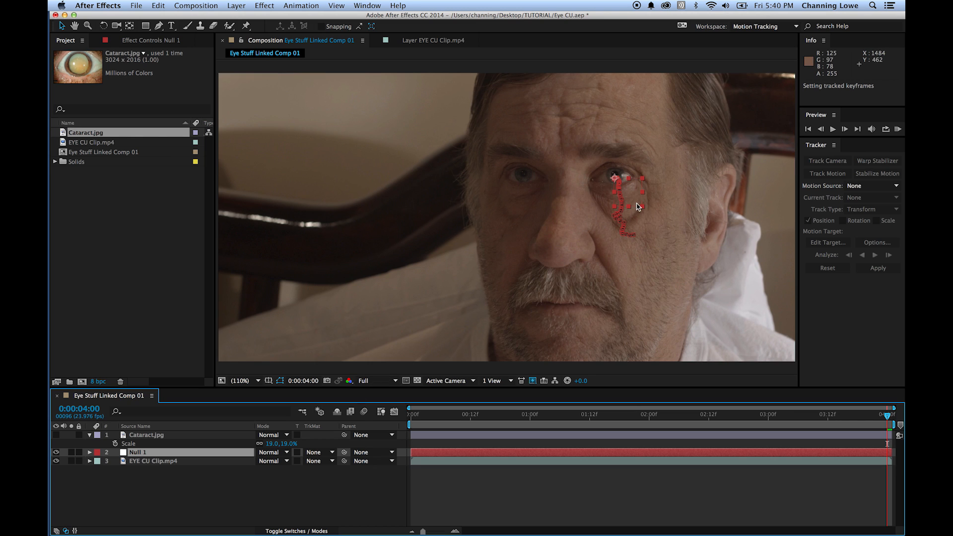
- Check how closely Null 1 follows the man's eye, scrubbing from 0:00:04:00 to 0:00:02:04 and back
scroll(638, 206, up, 4)
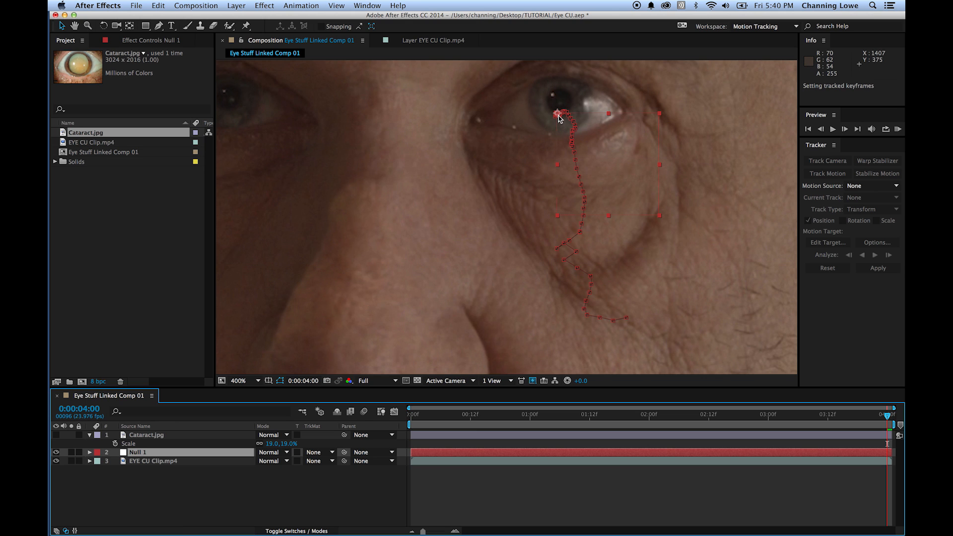
drag(881, 423, 669, 425)
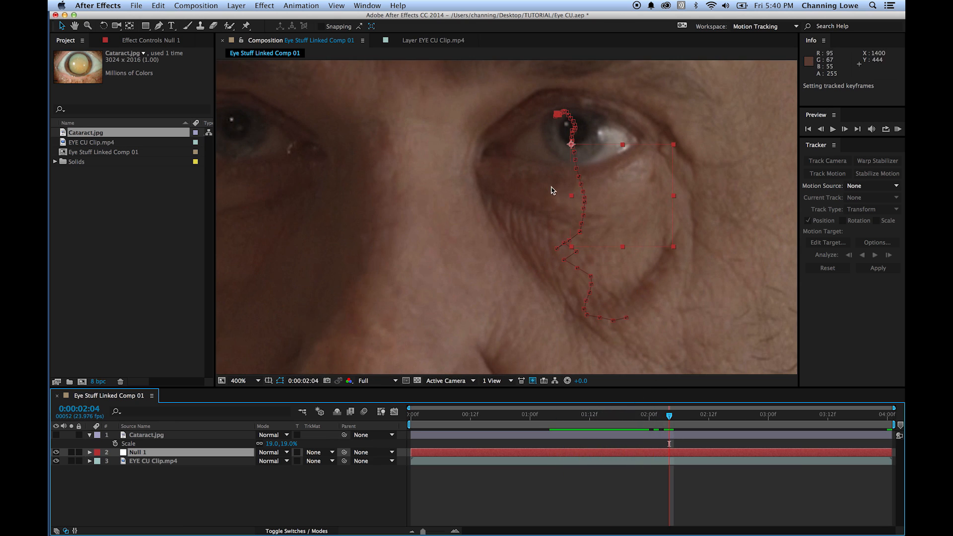
mouse_move(645, 426)
mouse_down()
mouse_move(560, 426)
mouse_move(568, 435)
mouse_move(580, 425)
mouse_move(898, 427)
mouse_up()
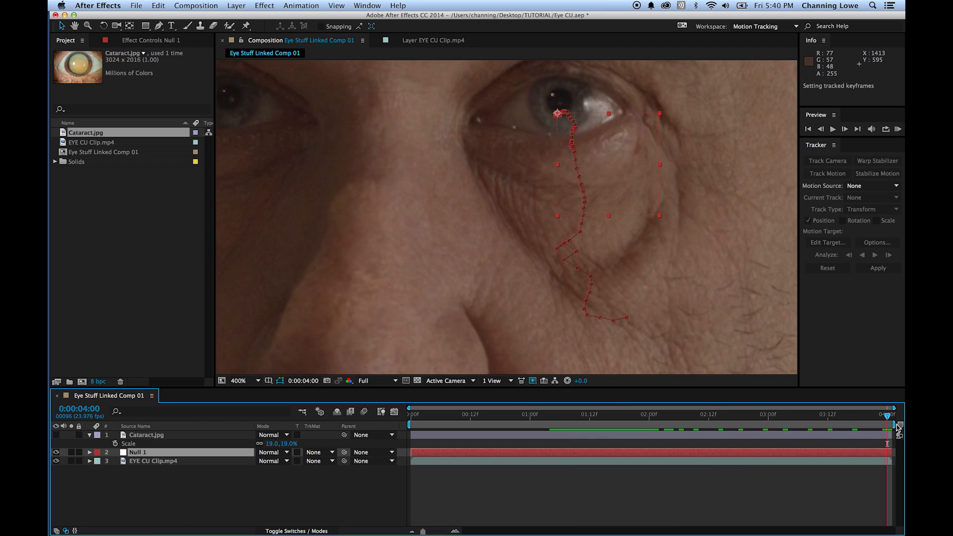
key(shift+slash)
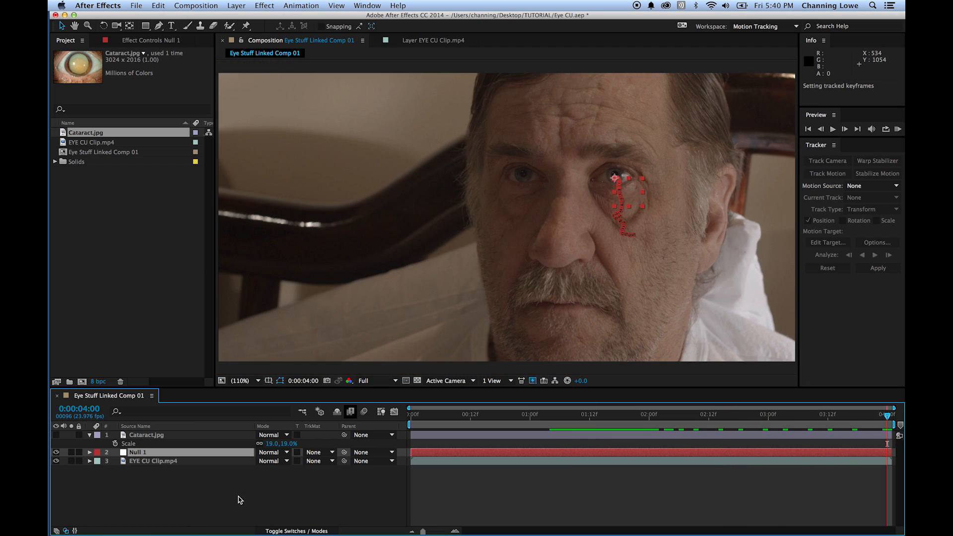
- Make the Cataract.jpg layer visible and lower its opacity to 45%
click(208, 488)
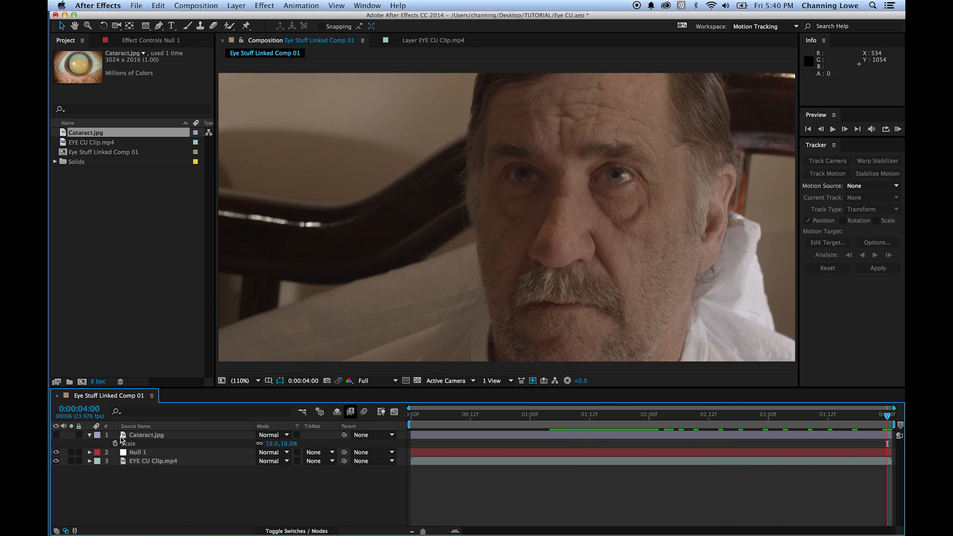
click(57, 436)
click(692, 208)
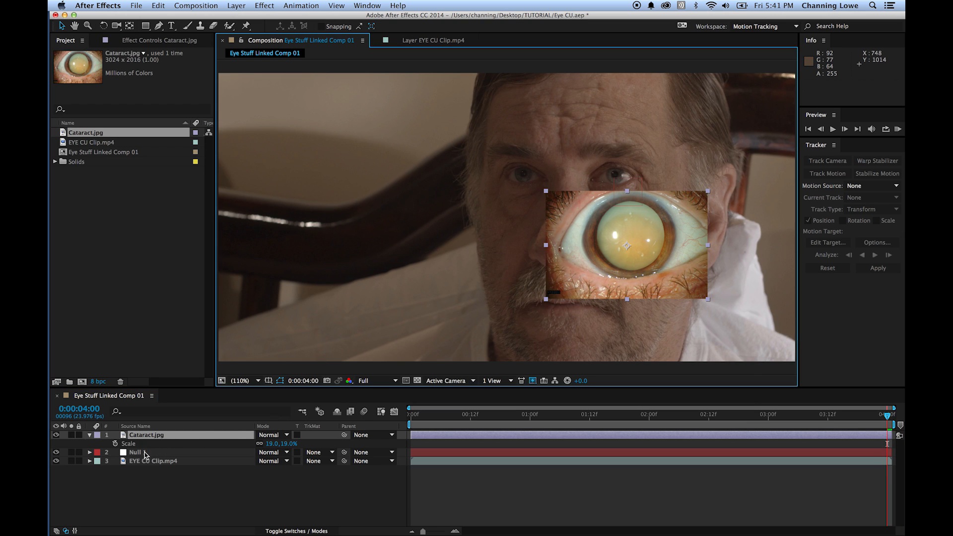
key(t)
drag(267, 447, 238, 449)
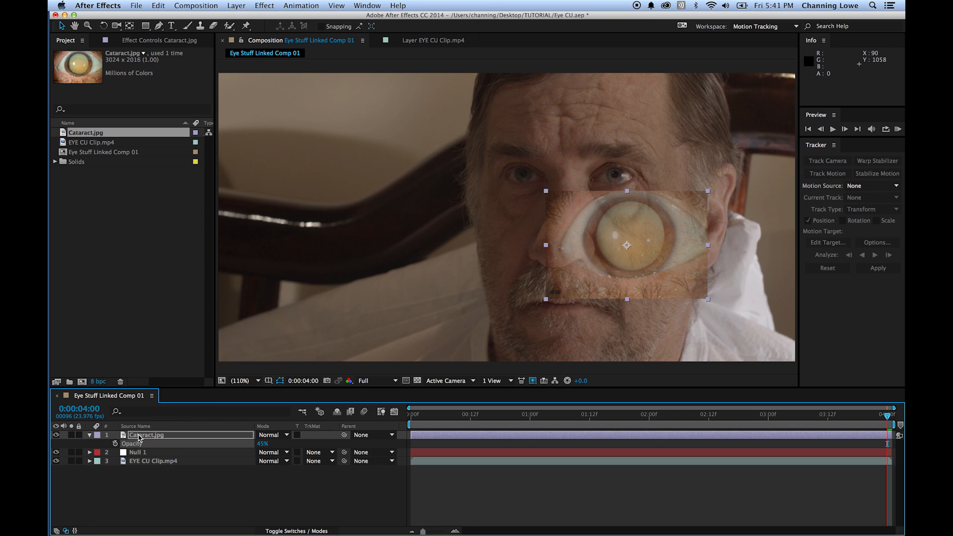
- Scale the Cataract.jpg layer to 4% and place it over the man's brighter eye at about 1404.5, 371
key(s)
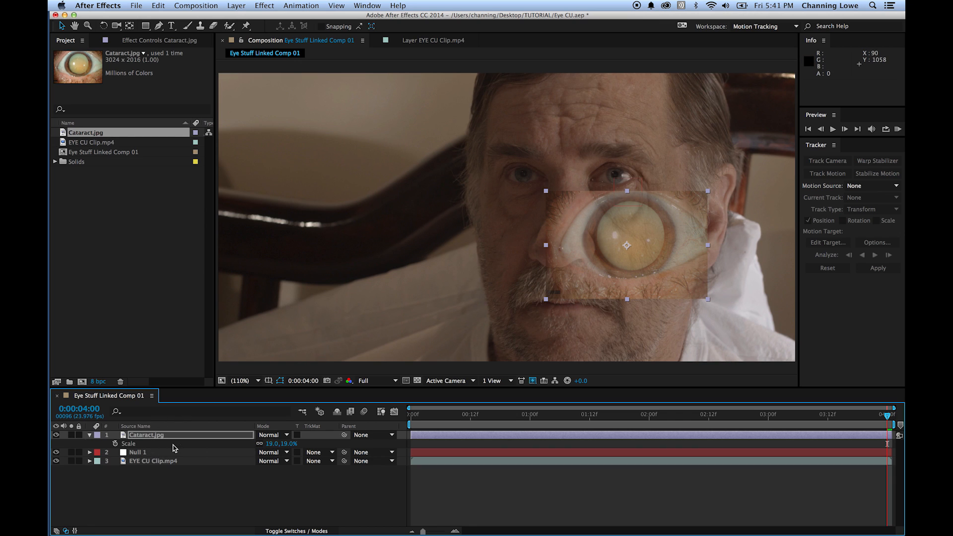
drag(282, 444, 280, 451)
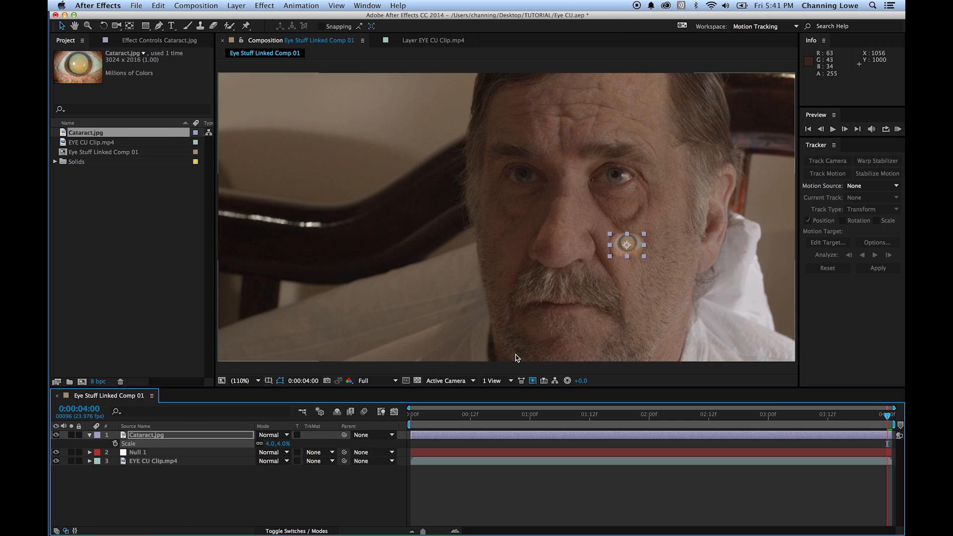
scroll(620, 256, up, 3)
drag(620, 256, 578, 185)
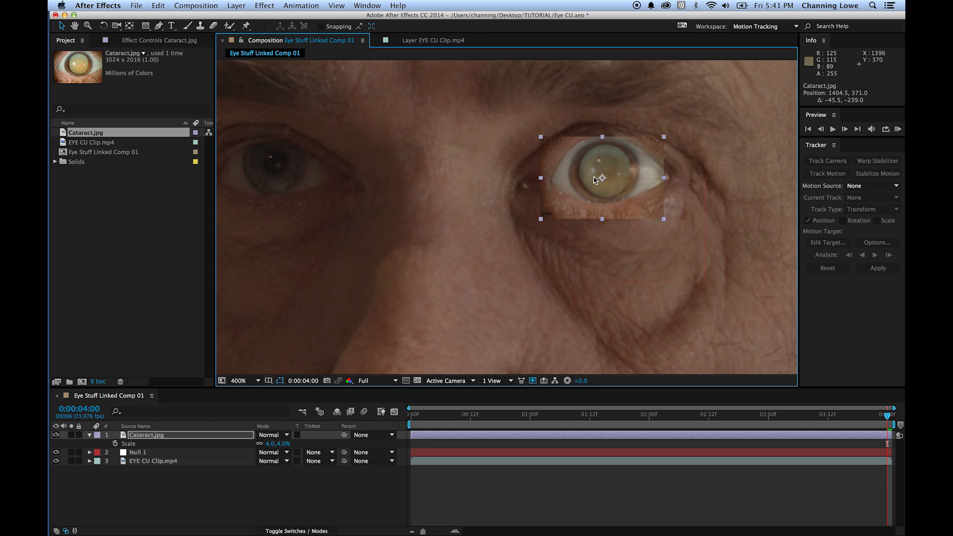
- Try the Cataract.jpg layer at a scale of 3.5% and then 3.2% over the eye
scroll(594, 179, up, 1)
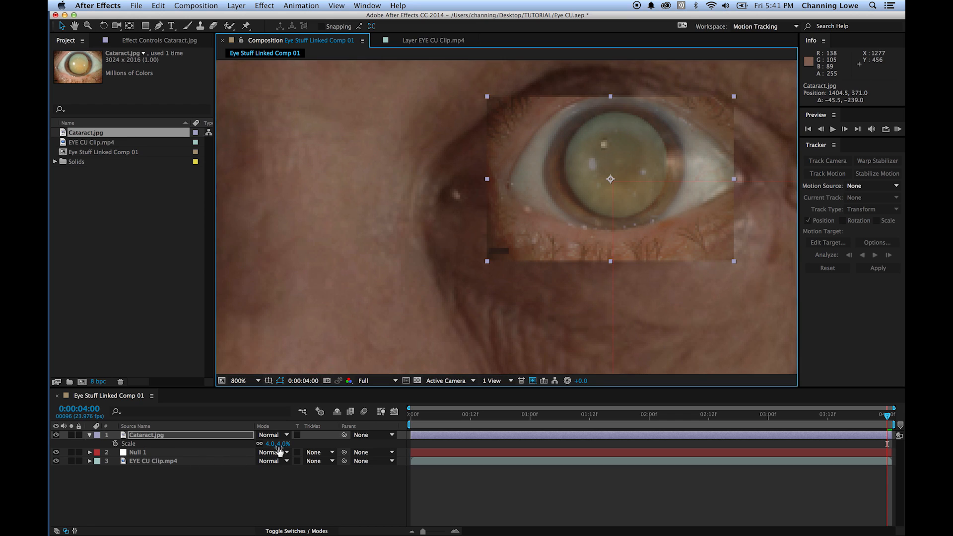
drag(284, 449, 284, 450)
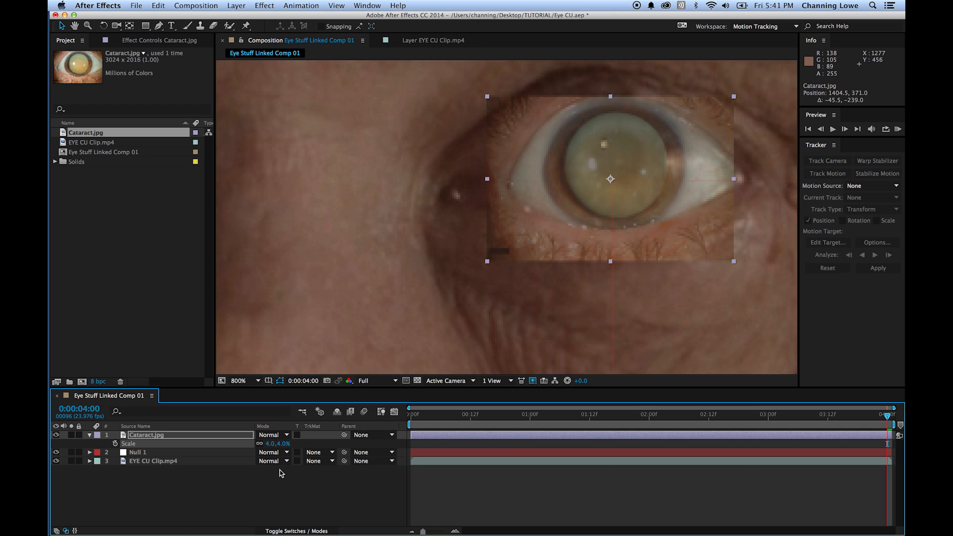
click(282, 443)
text(3.5)
key(Return)
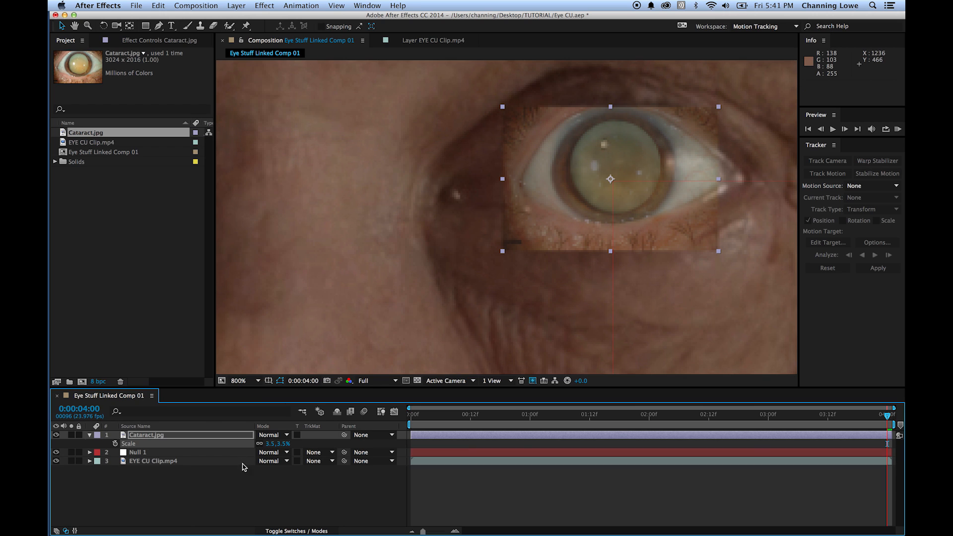
click(284, 445)
key(Return)
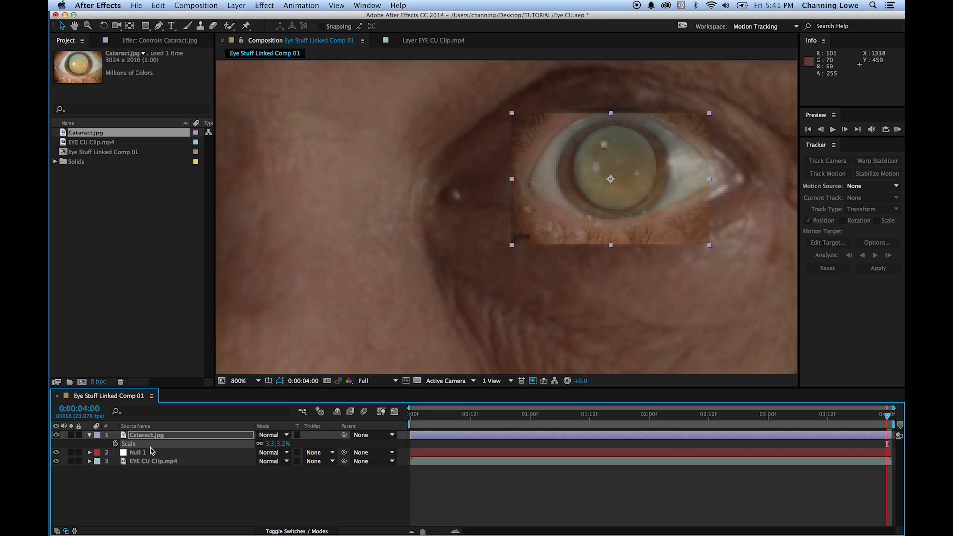
- Lower the Cataract.jpg layer's opacity to 30% and shift it over the iris to about 1406, 365.3
key(t)
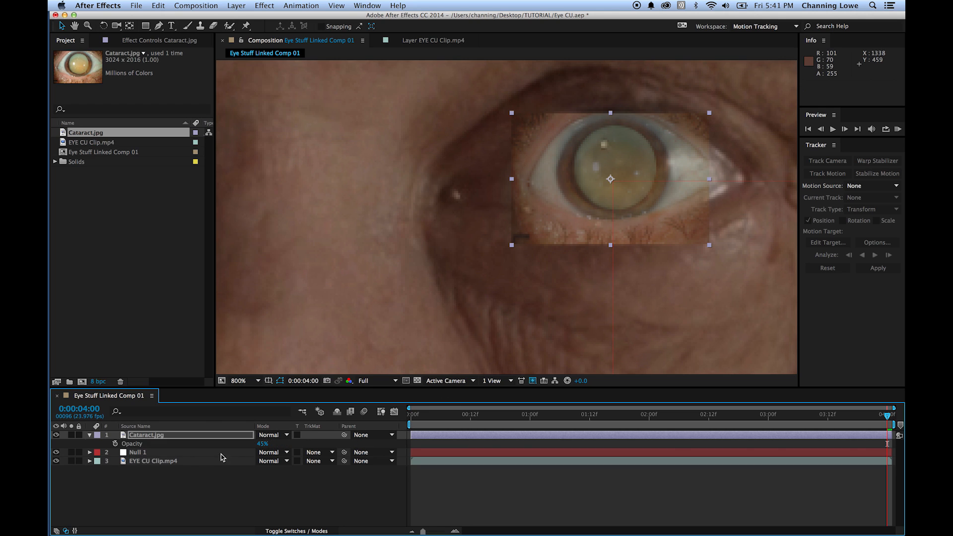
click(262, 444)
text(30)
key(Return)
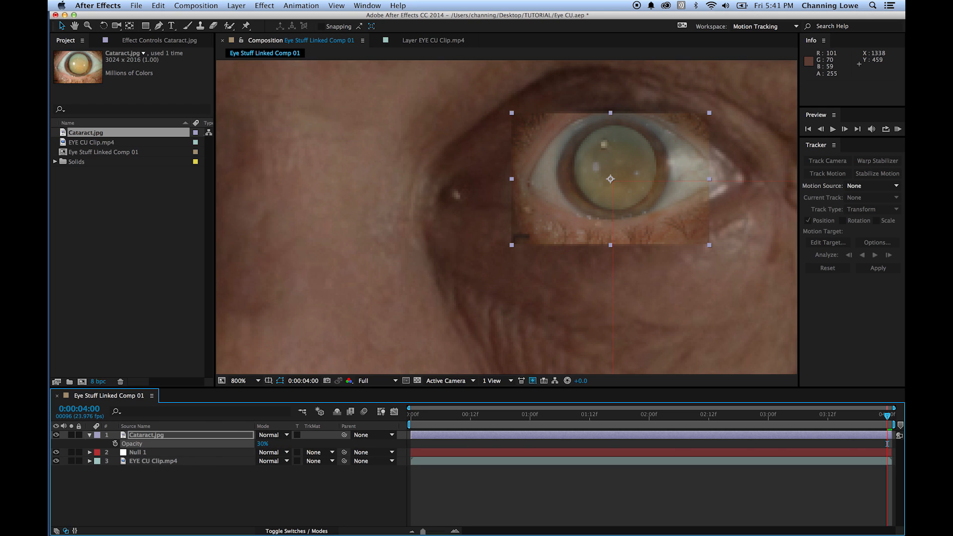
mouse_move(555, 171)
mouse_down()
mouse_move(574, 221)
mouse_move(561, 162)
mouse_move(561, 171)
mouse_up()
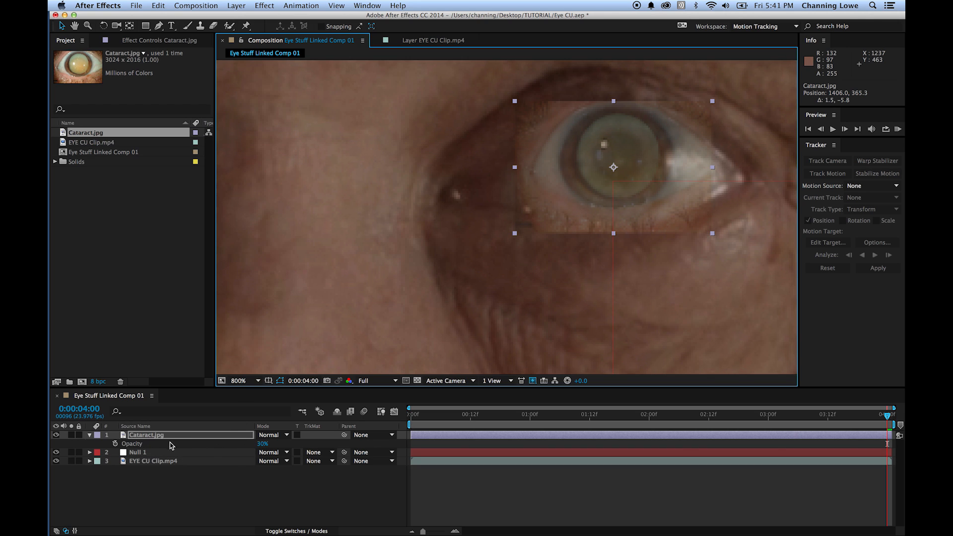
- Scale the Cataract.jpg layer to 5% and realign it with the man's iris at about 1404.5, 372.3
key(s)
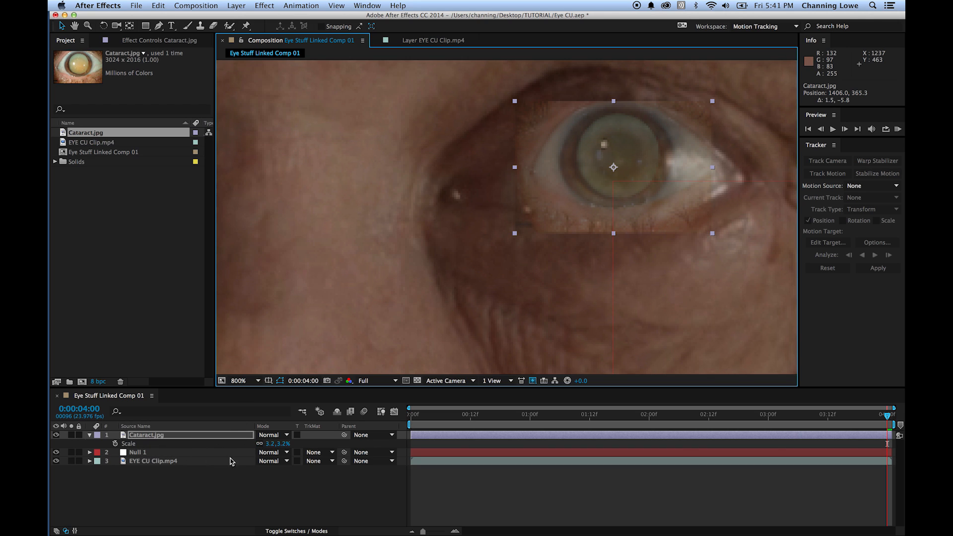
click(287, 443)
text(5)
key(Return)
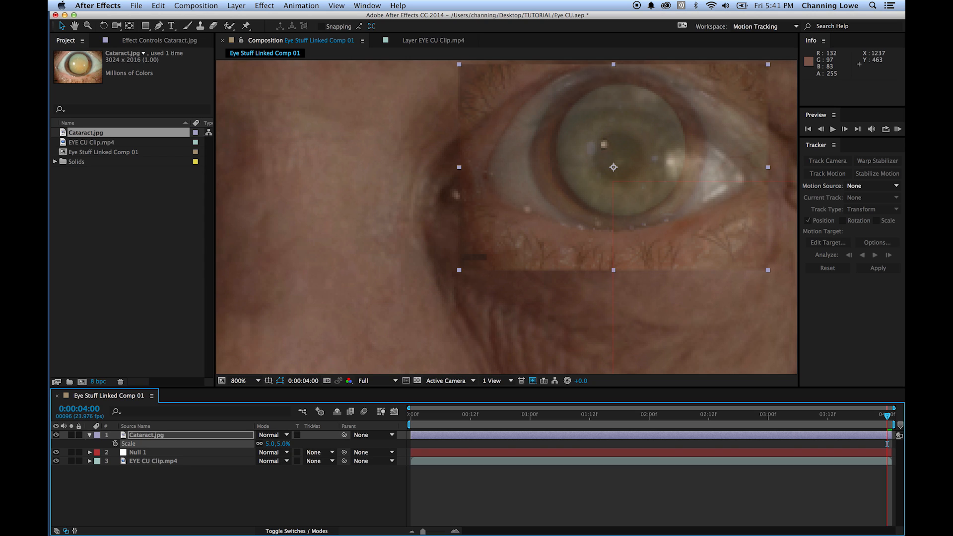
mouse_move(583, 165)
mouse_down()
mouse_move(582, 176)
mouse_move(590, 168)
mouse_up()
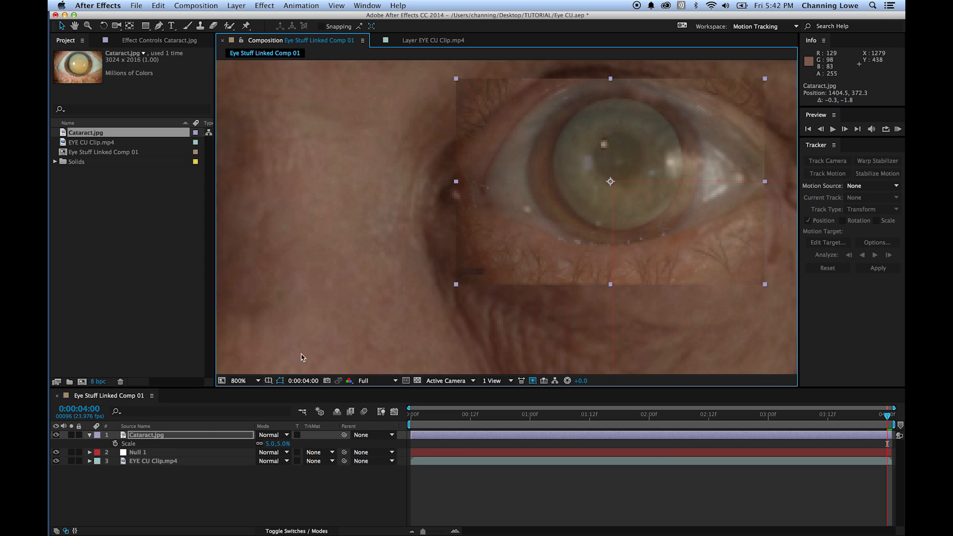
click(168, 481)
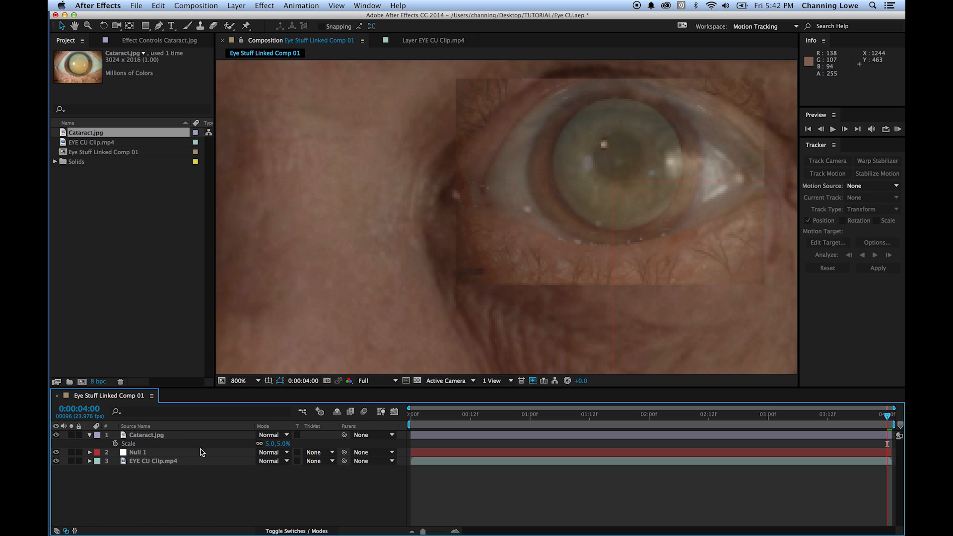
- Restore the Cataract.jpg layer's opacity to 100%
click(144, 435)
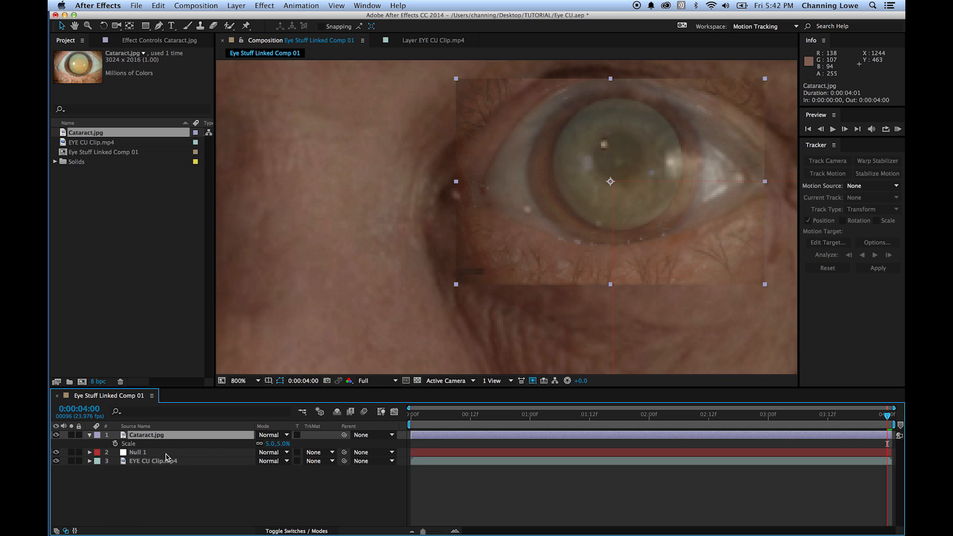
key(t)
click(261, 444)
text(100)
key(Return)
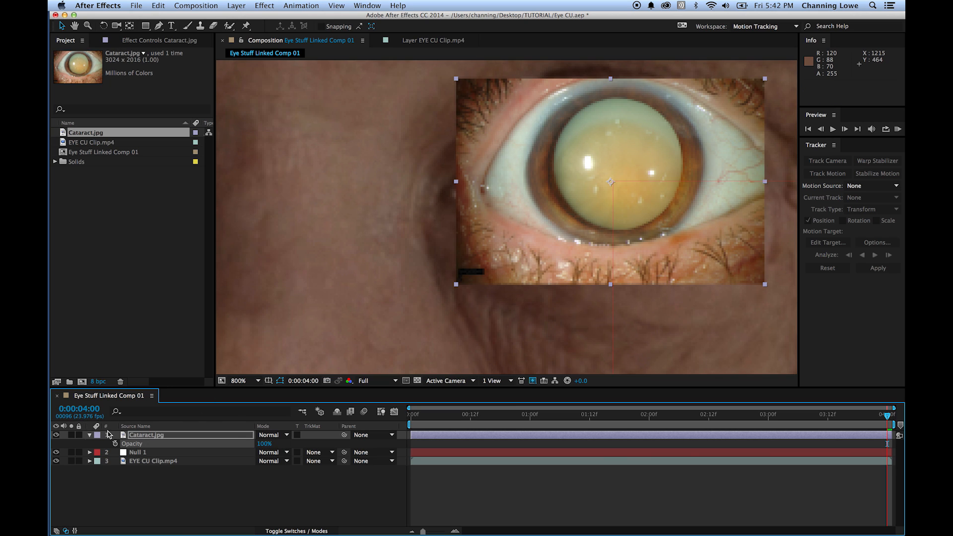
- Open the Cataract.jpg layer on its own and draw an elliptical mask around the iris with the Ellipse Tool
double_click(124, 436)
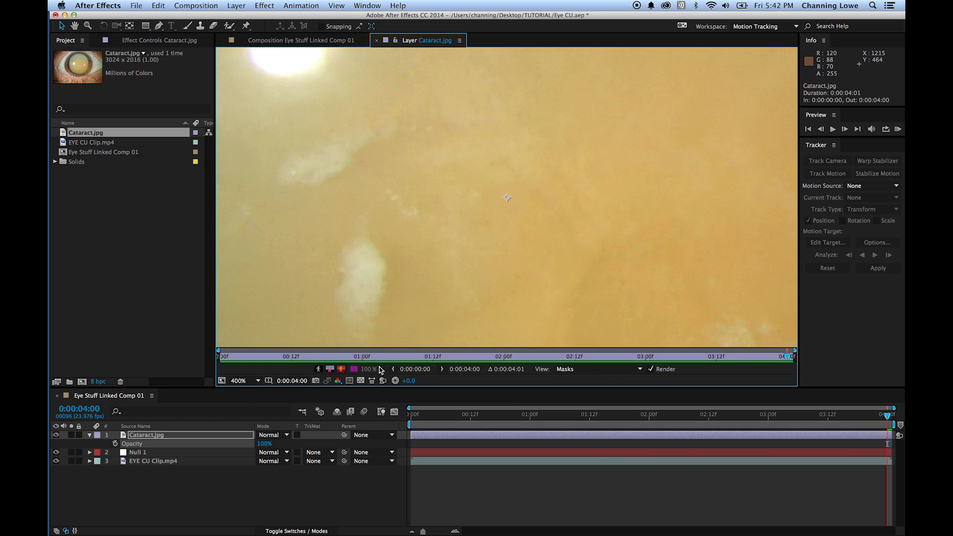
key(shift+slash)
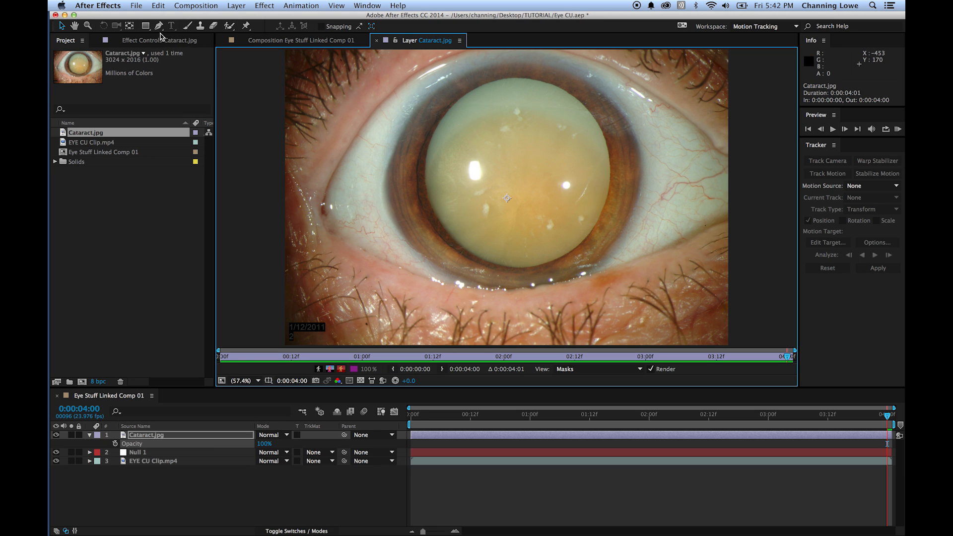
click(146, 26)
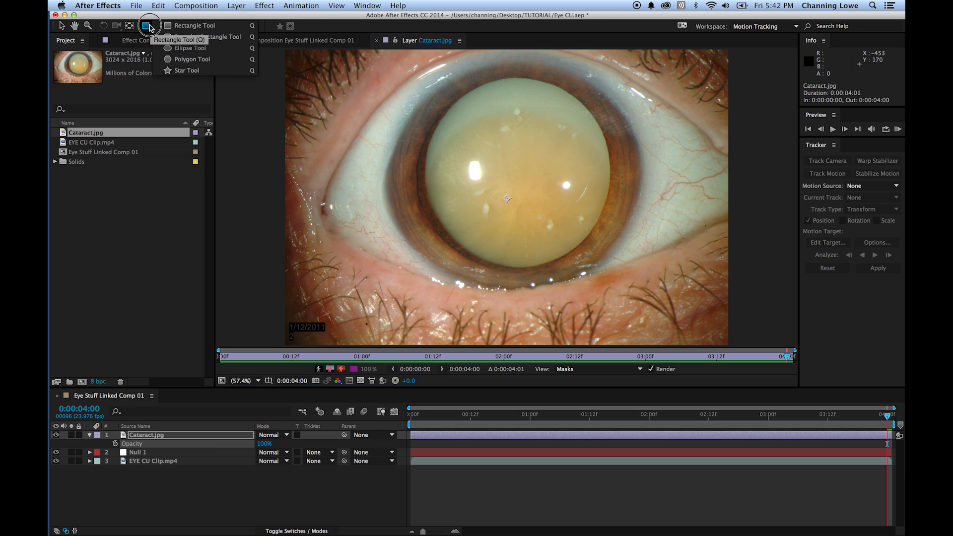
click(181, 48)
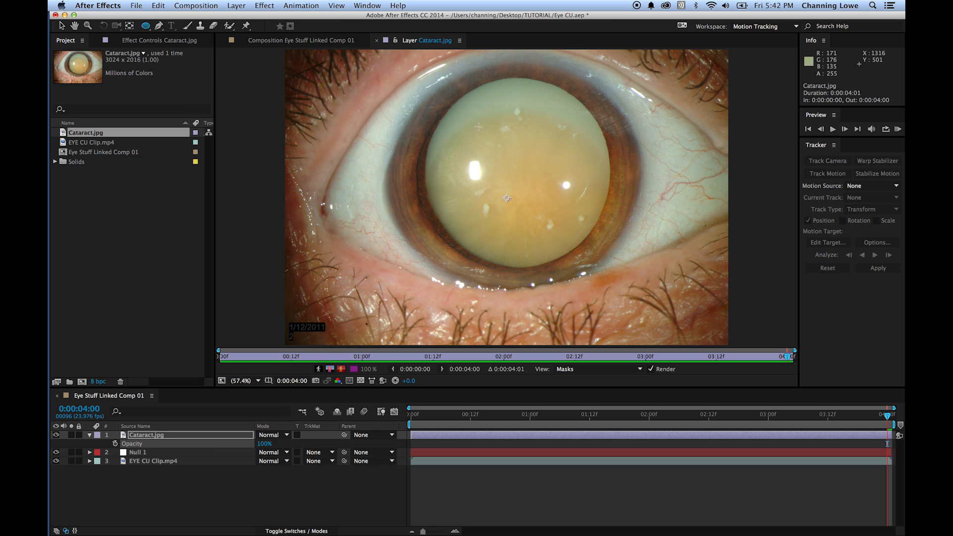
drag(416, 74, 671, 311)
- Fit the elliptical mask to the iris edge by moving it into place and pulling its four vertices inward
key(v)
drag(542, 312, 517, 292)
click(518, 119)
drag(520, 56, 518, 61)
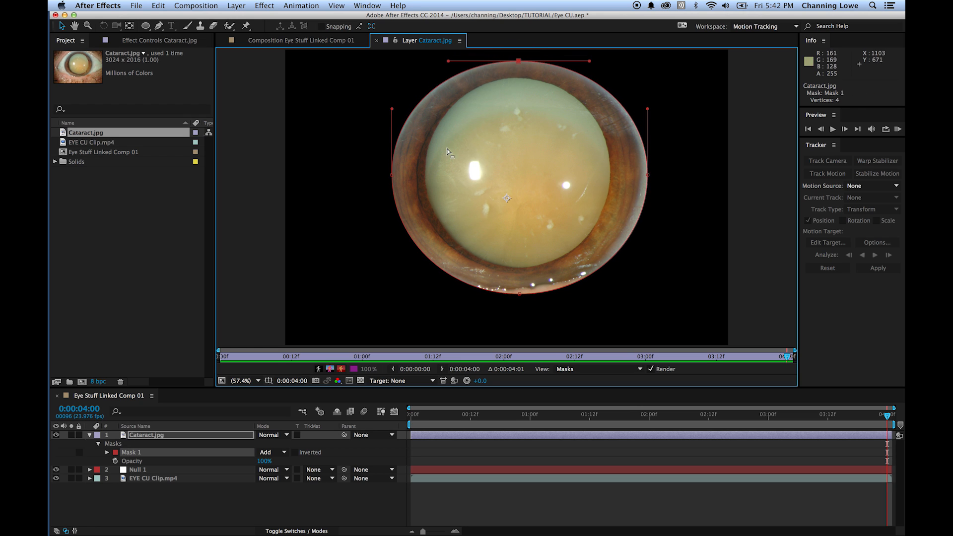
drag(392, 175, 395, 175)
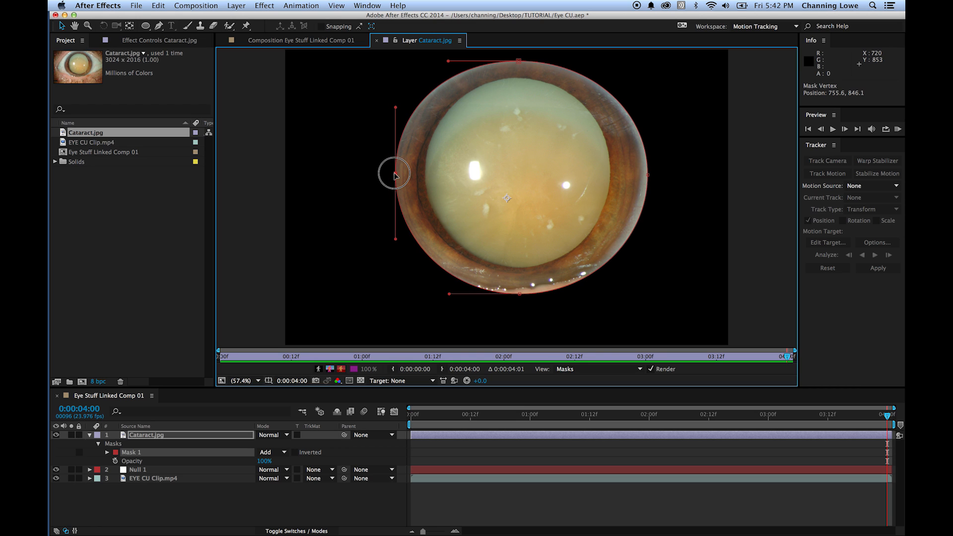
drag(519, 293, 520, 284)
click(648, 175)
drag(648, 175, 636, 177)
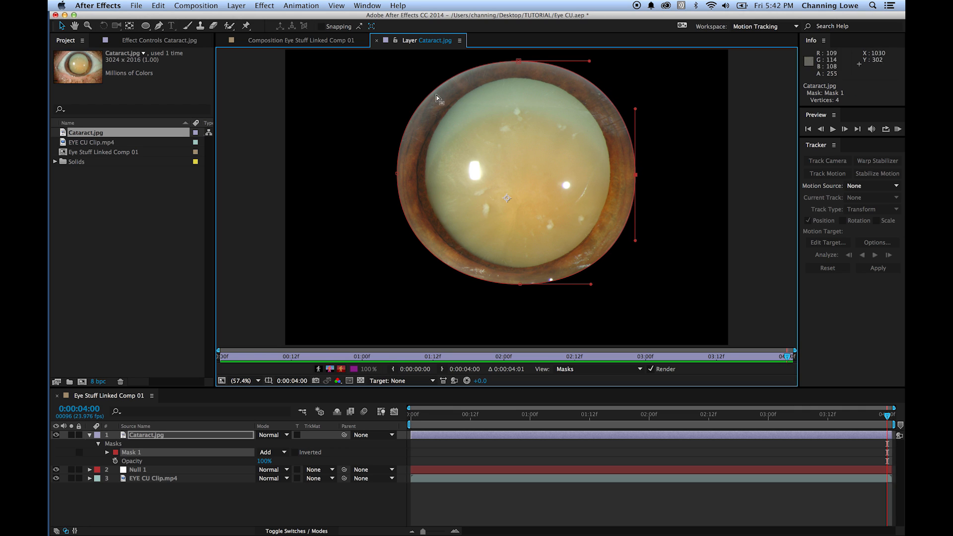
- Feather Mask 1 on the Cataract.jpg layer, trying 5 pixels before setting 8 pixels
click(518, 61)
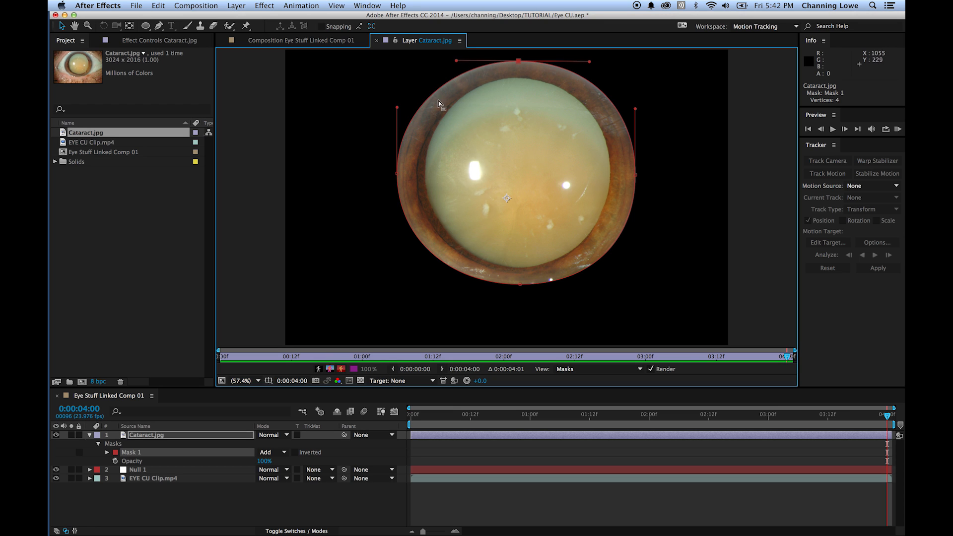
click(107, 453)
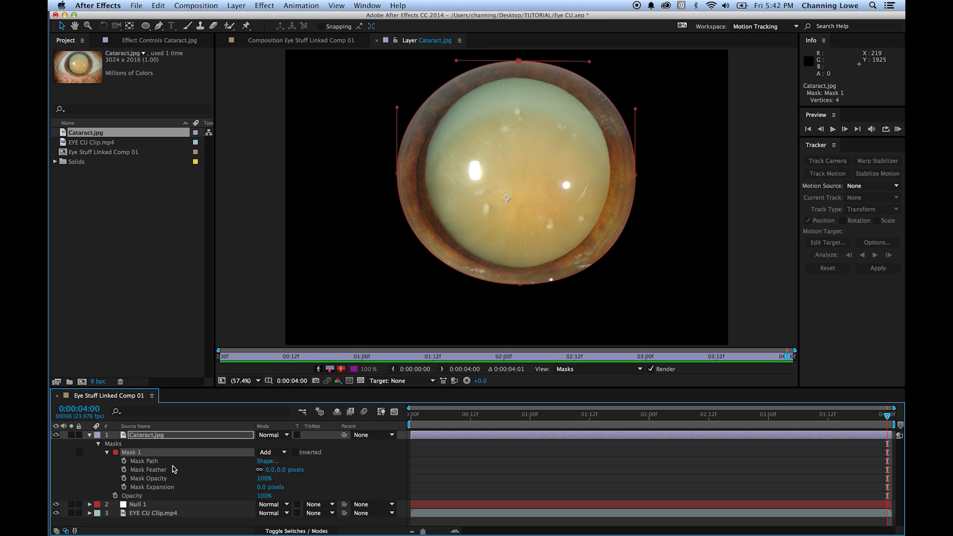
click(278, 470)
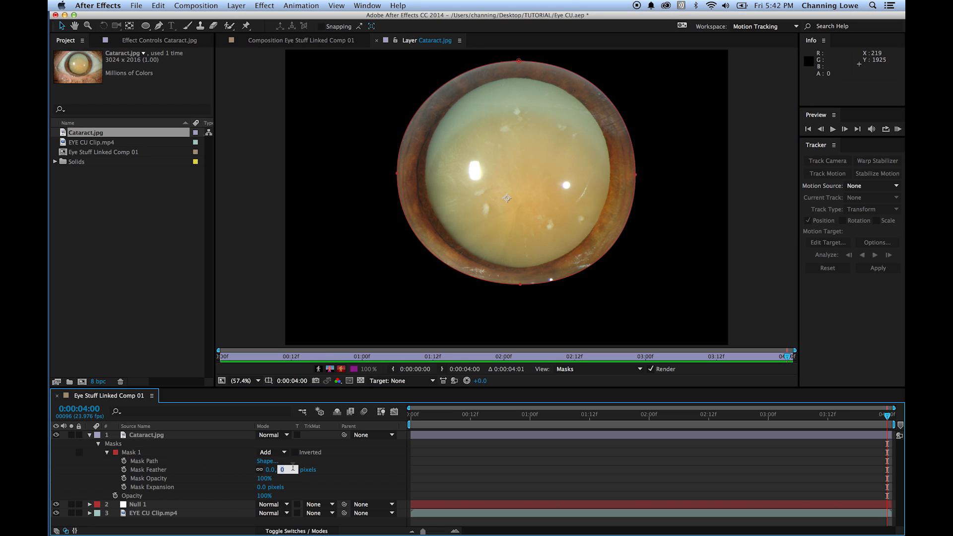
text(5)
key(Return)
click(279, 470)
text(8)
key(Return)
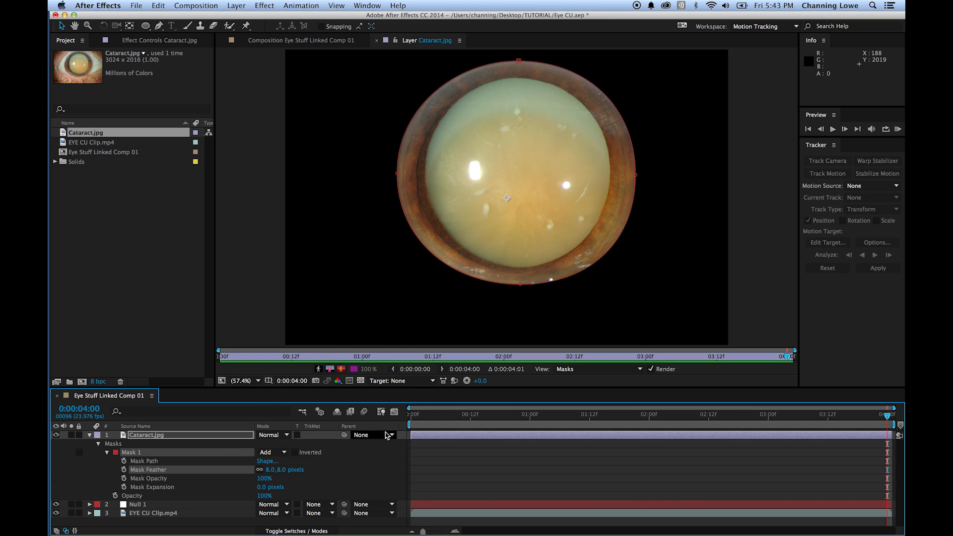
- Return to the Eye Stuff Linked Comp 01 composition and scale the Cataract.jpg layer down to 4.5%
click(319, 43)
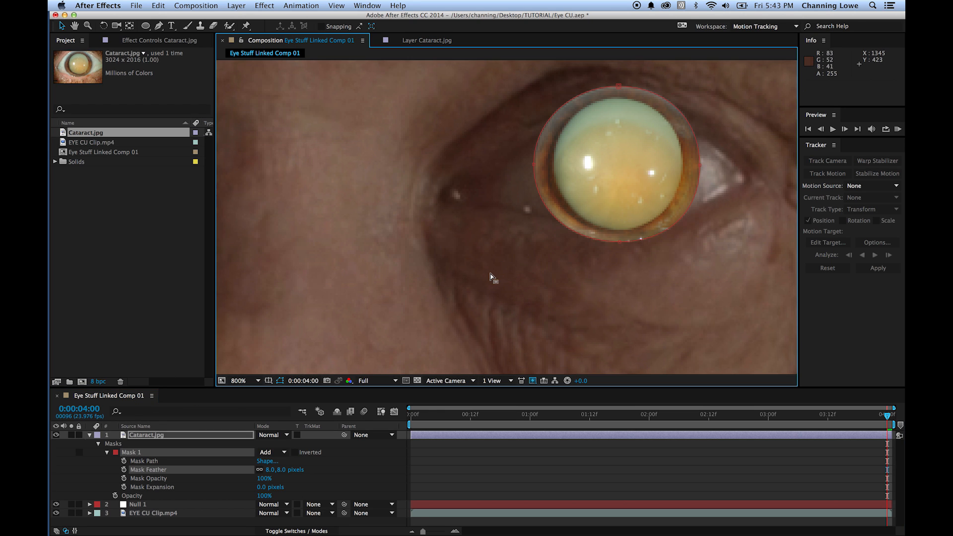
click(127, 438)
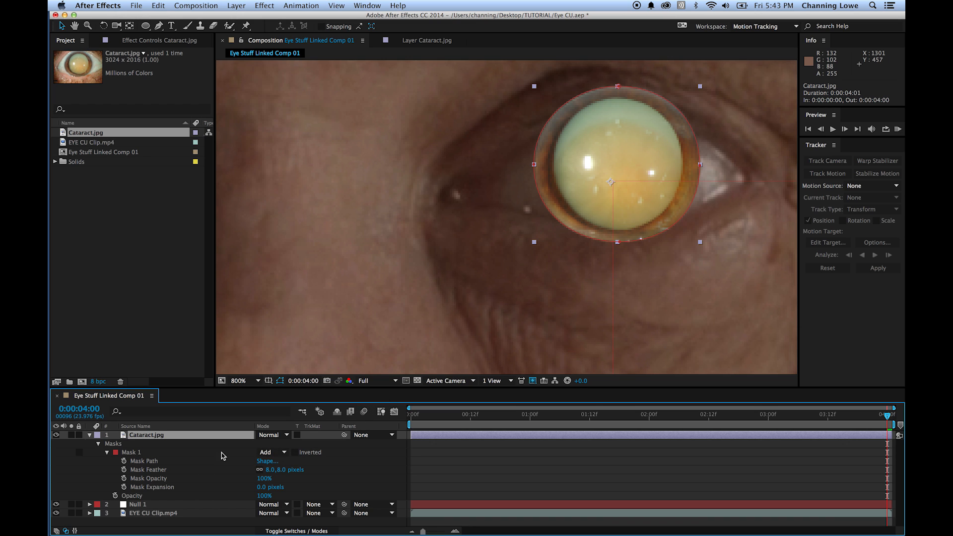
key(s)
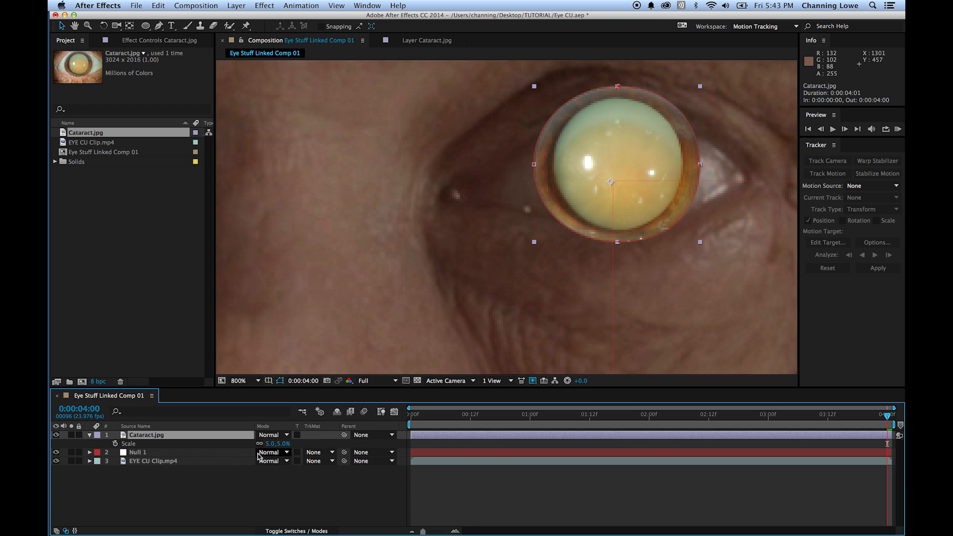
click(279, 444)
key(Return)
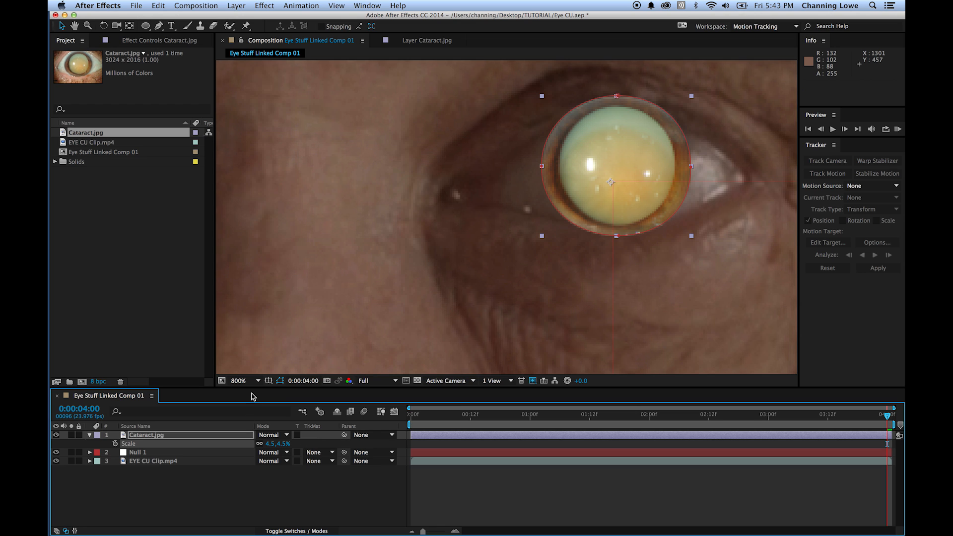
- Scale the Cataract.jpg layer to 4% and nudge it over the iris to about 1405.8, 372.0
click(273, 444)
text(4)
key(Return)
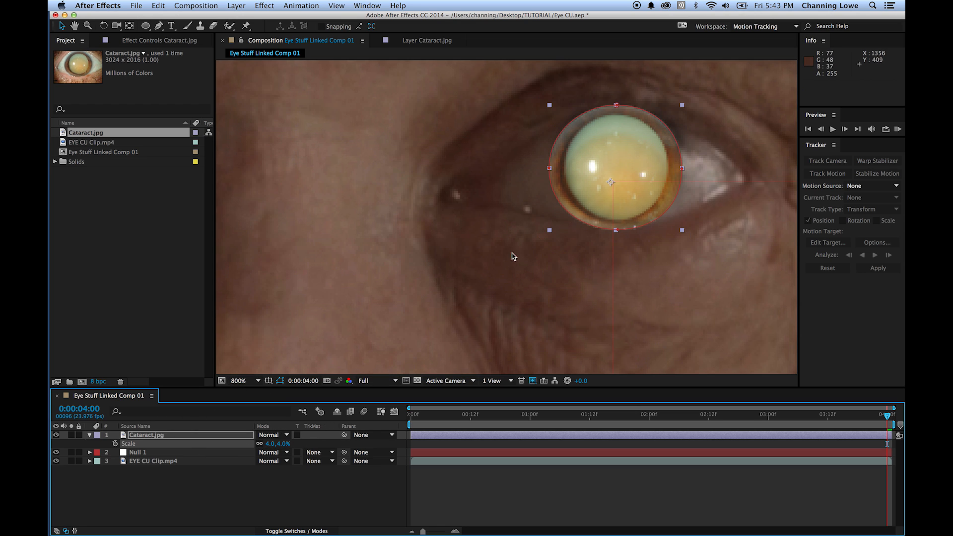
mouse_move(591, 143)
mouse_down()
mouse_move(587, 175)
mouse_move(598, 142)
mouse_up()
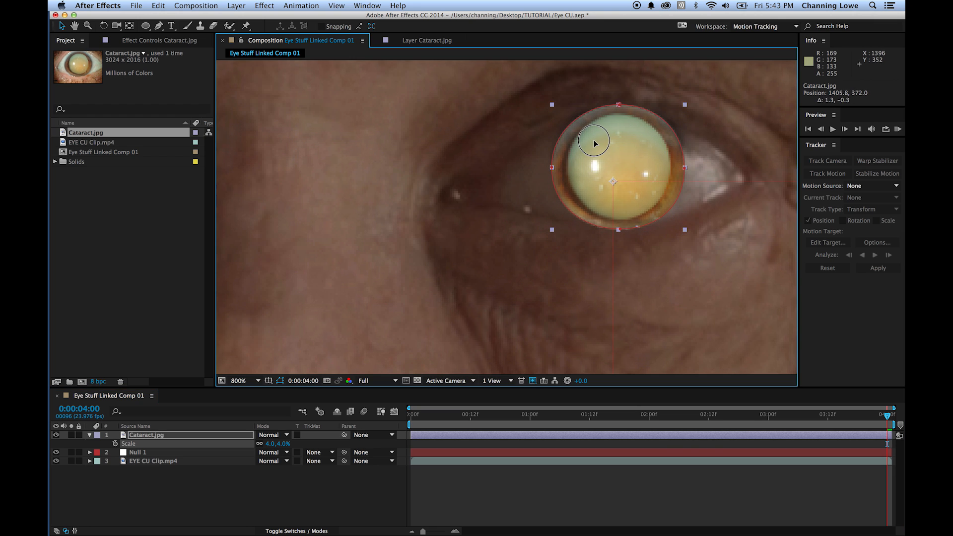
- Set the Cataract.jpg layer's scale to 4.3% and deselect it
click(273, 444)
text(4.3)
key(Return)
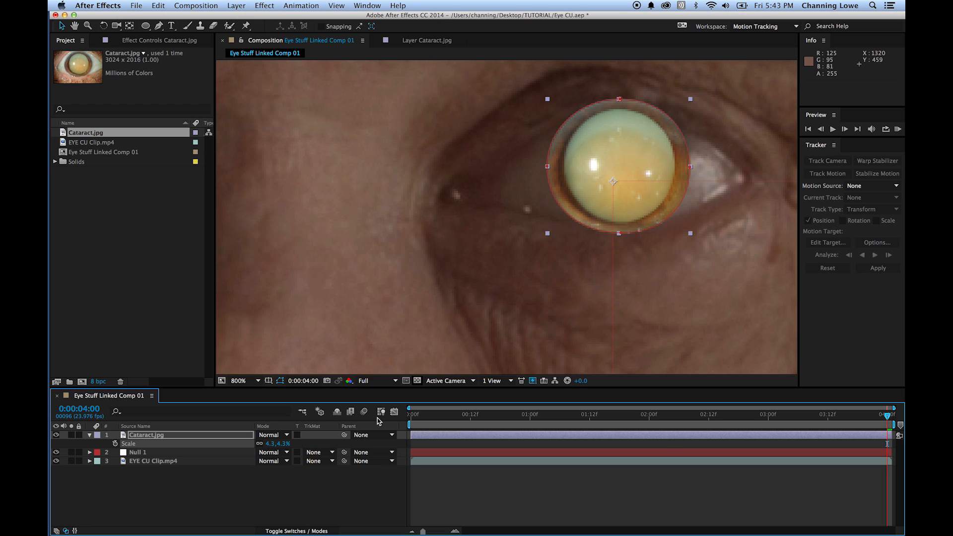
click(389, 476)
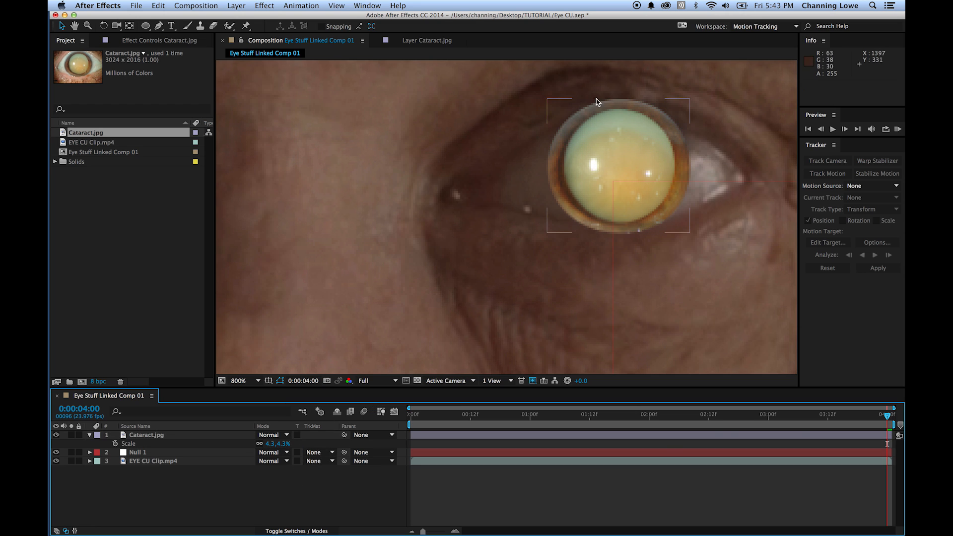
- Move the Cataract.jpg layer off the eye to compare it with the real iris, and undo the move
drag(594, 155, 616, 260)
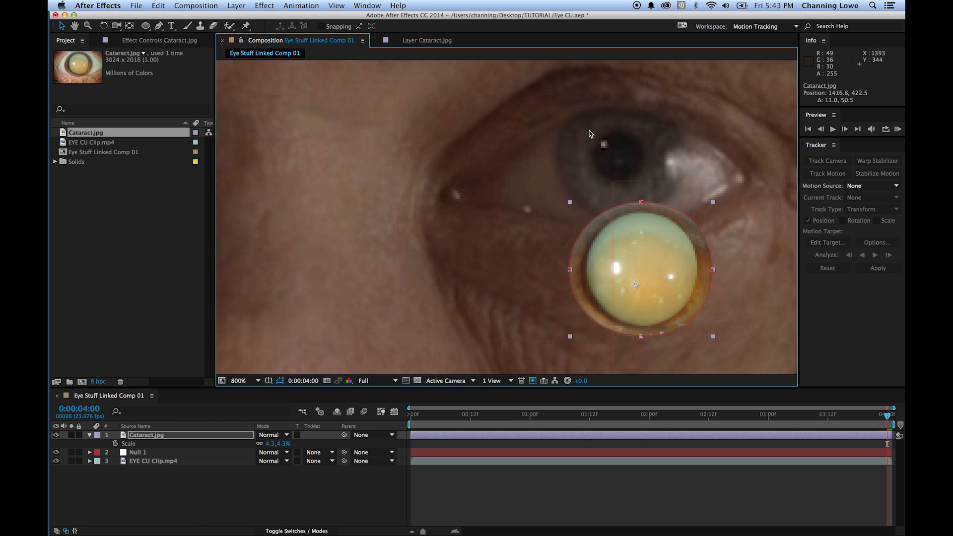
key(super+z)
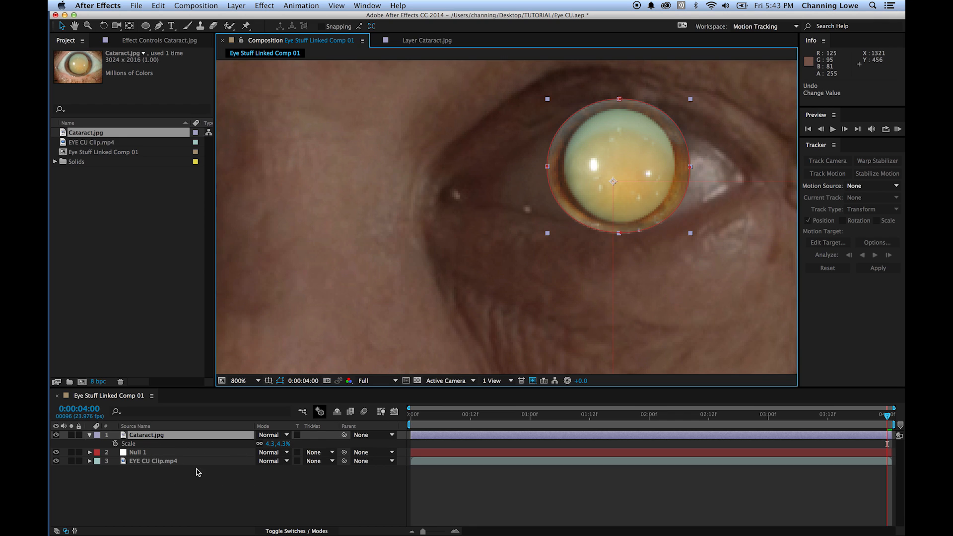
click(155, 439)
click(139, 496)
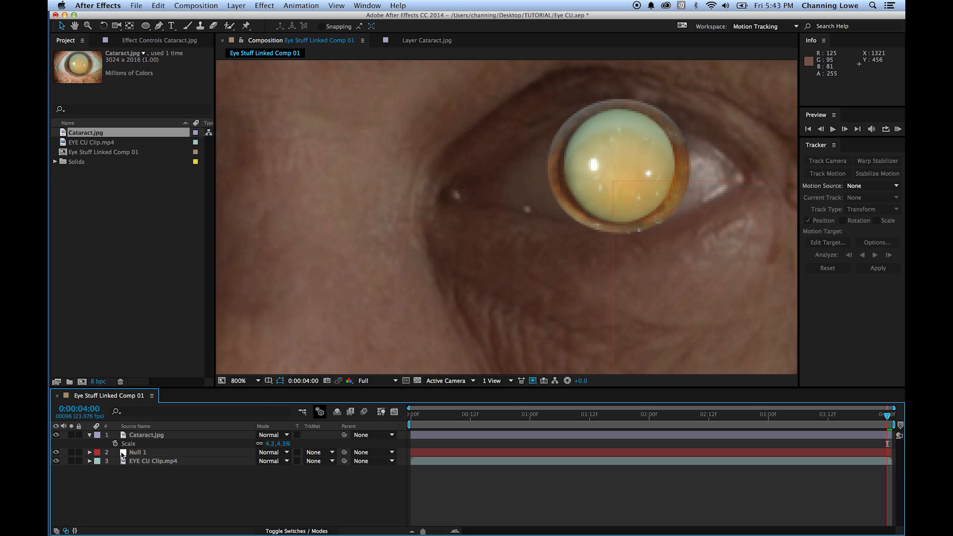
- Reveal Mask 1's properties on the Cataract.jpg layer and set its feather to 12 pixels
click(151, 439)
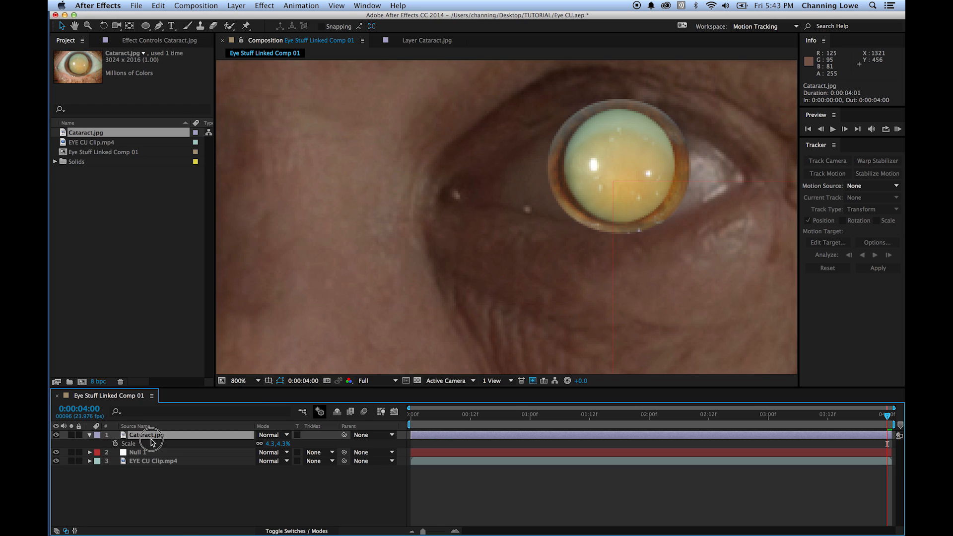
key(s)
click(93, 436)
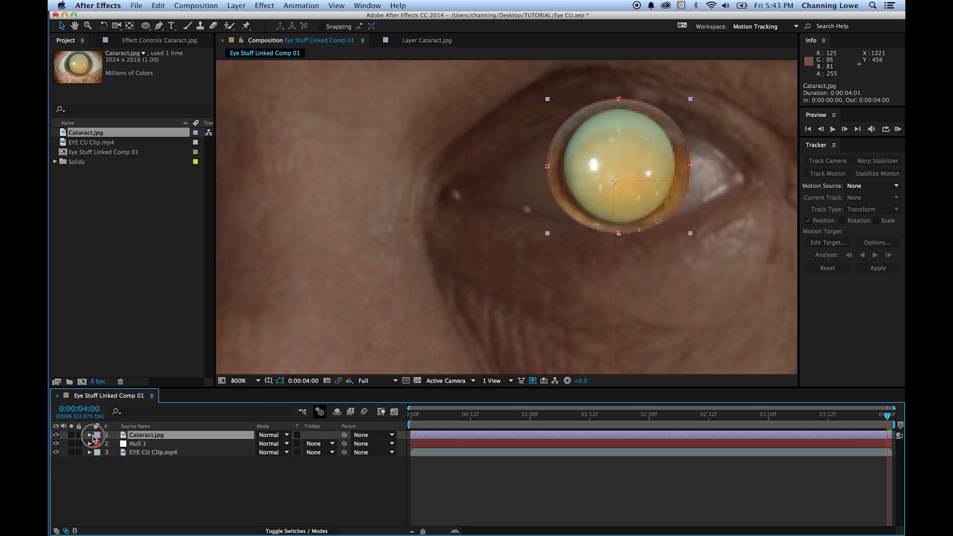
click(89, 436)
click(99, 444)
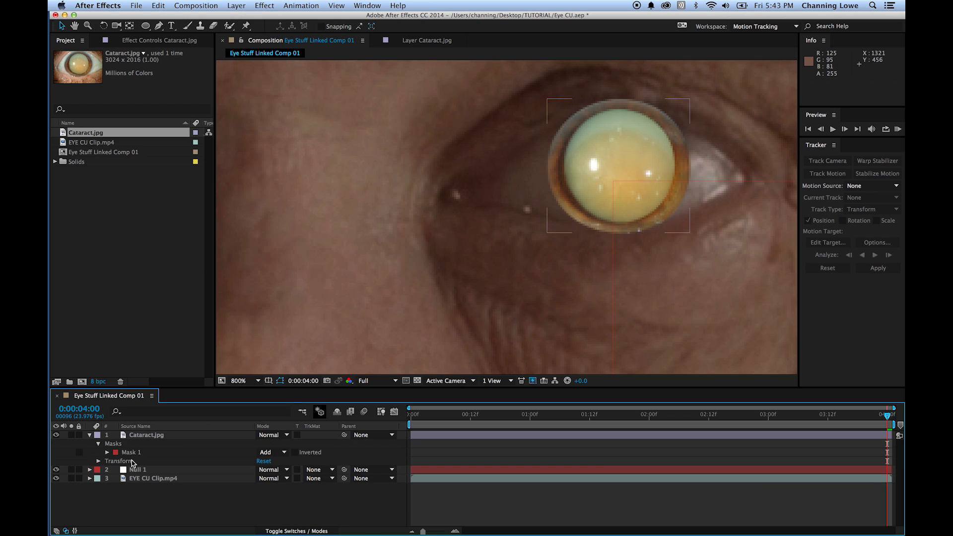
click(107, 453)
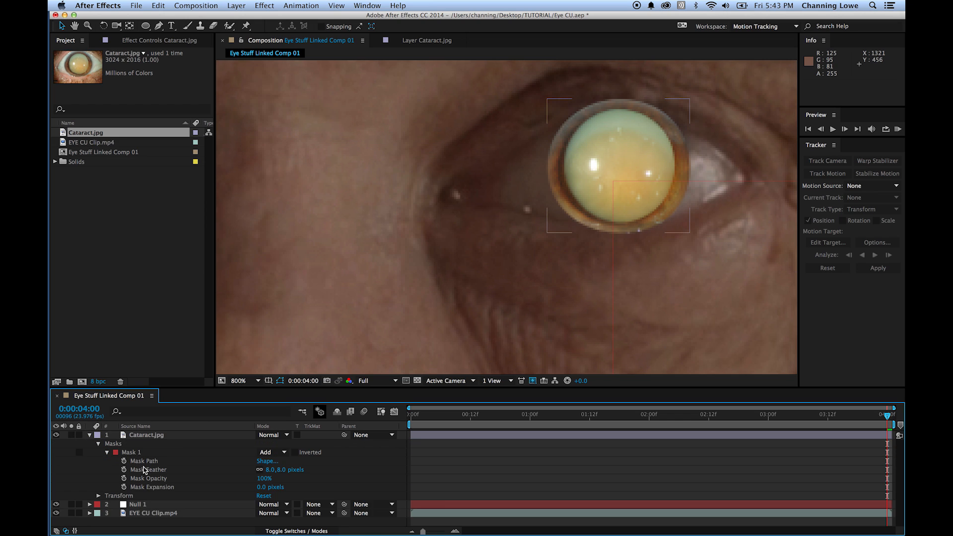
click(282, 470)
key(Return)
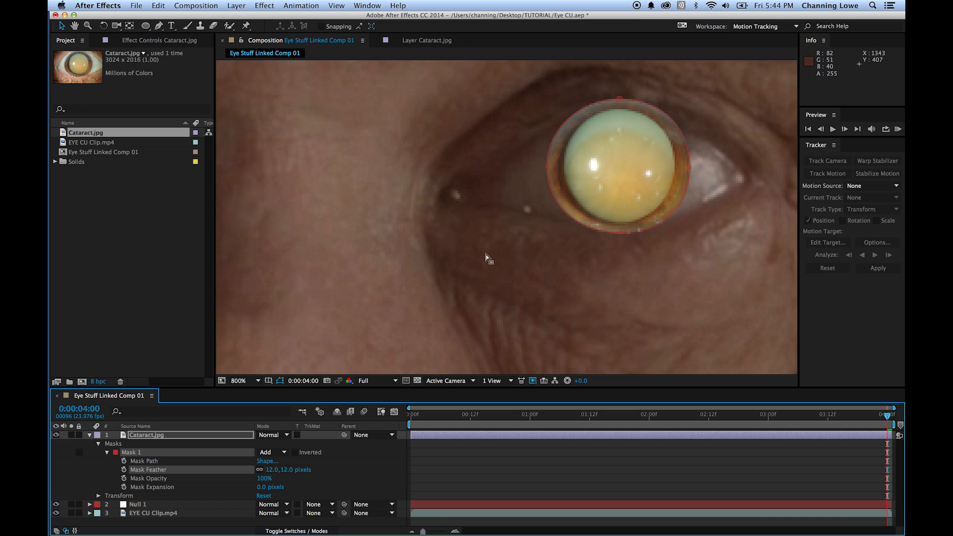
click(214, 522)
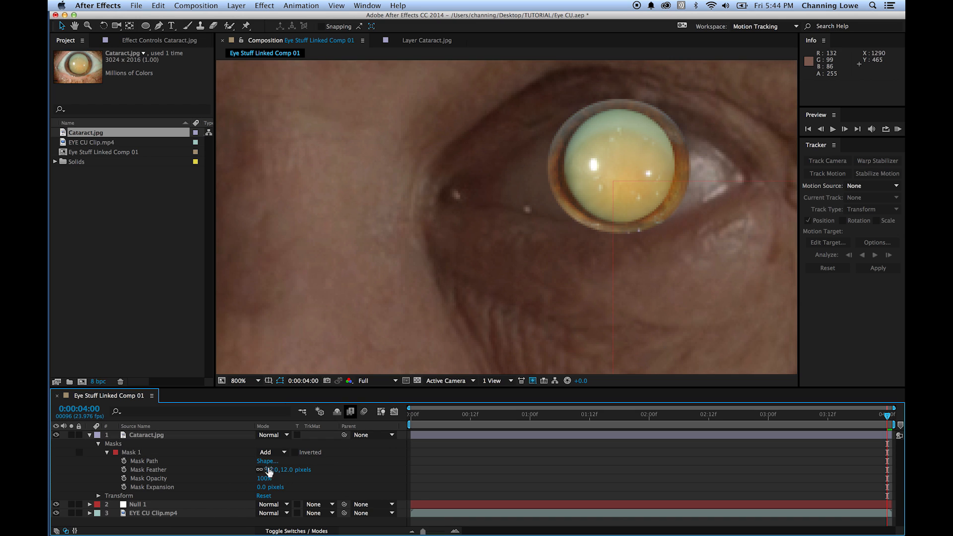
- Increase Mask 1's feather to 67 pixels and collapse the mask properties
drag(288, 470, 315, 472)
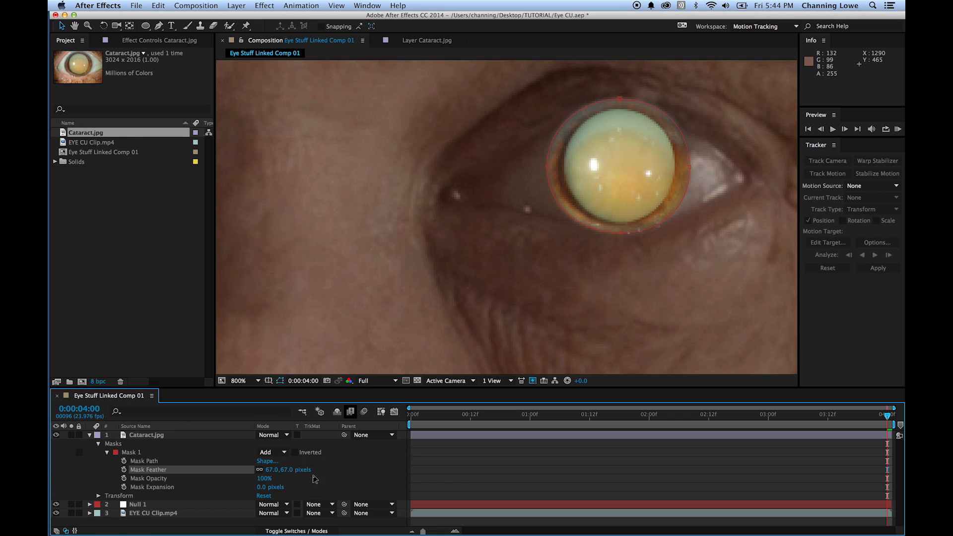
click(108, 453)
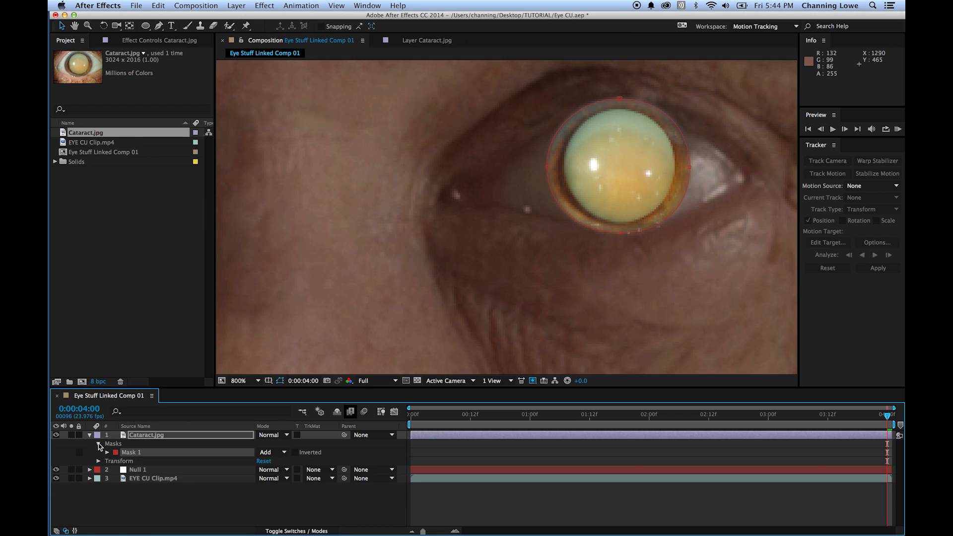
click(98, 443)
click(203, 495)
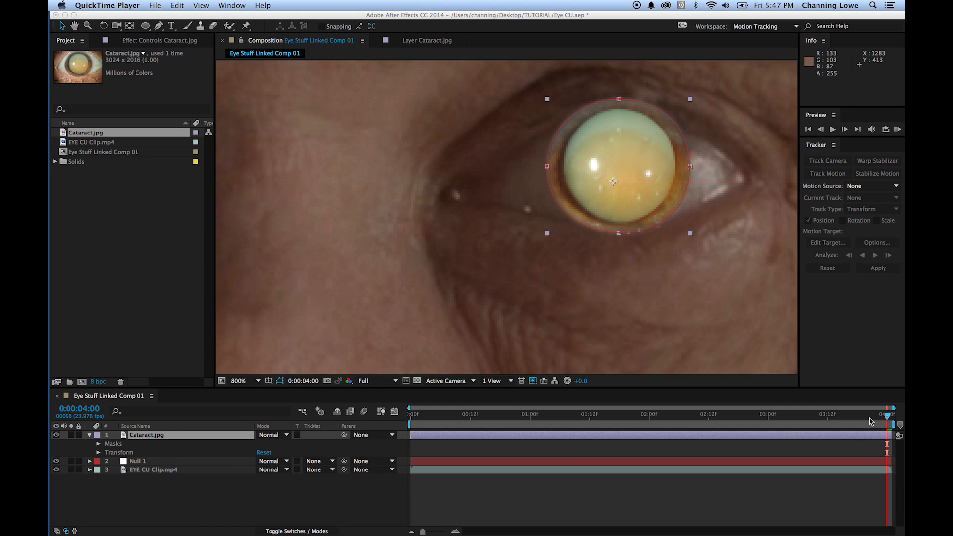
- Parent the Cataract.jpg layer to Null 1
drag(870, 421, 904, 428)
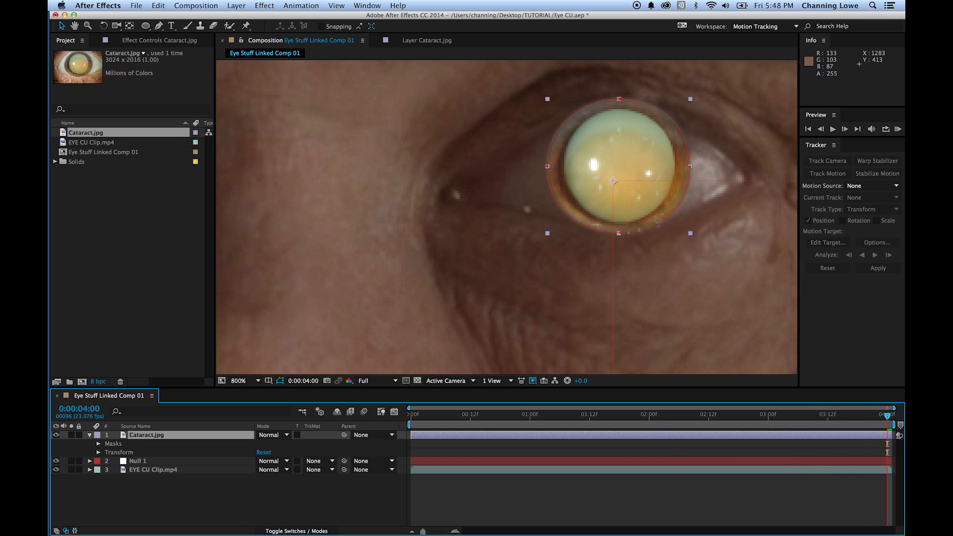
click(147, 463)
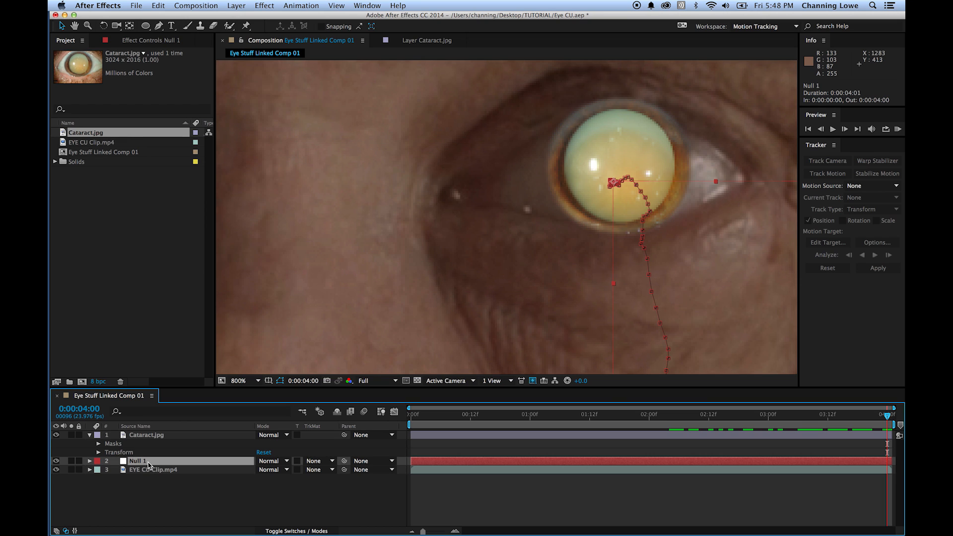
drag(345, 435, 188, 462)
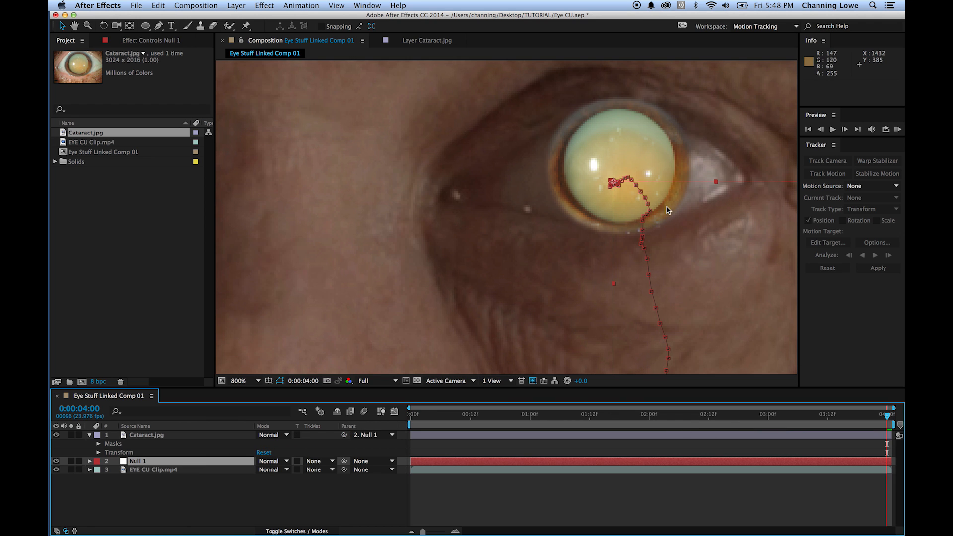
- Fit the whole frame in view and play back stretches of the composition to check how the cataract follows the eye
mouse_move(887, 415)
mouse_down()
mouse_move(629, 424)
mouse_move(862, 442)
mouse_move(888, 427)
mouse_up()
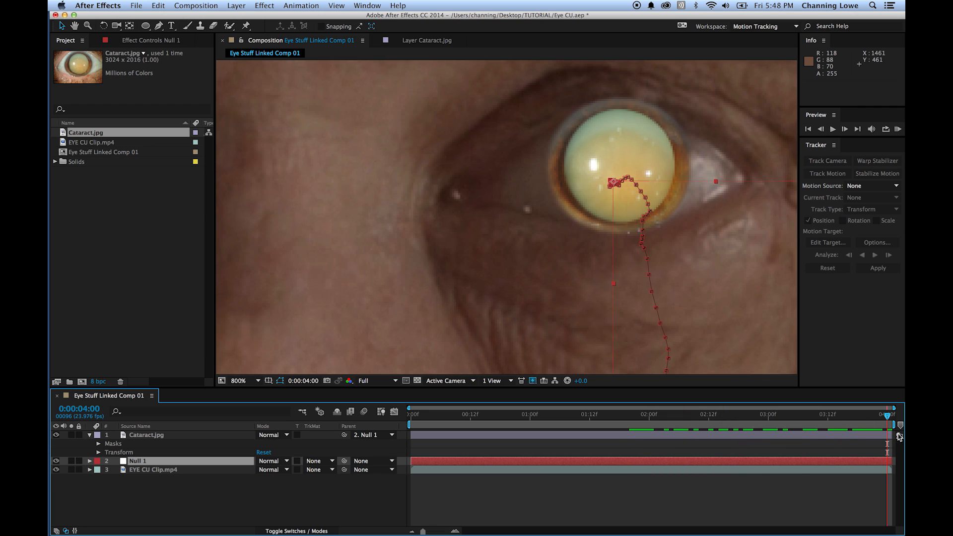
key(shift+slash)
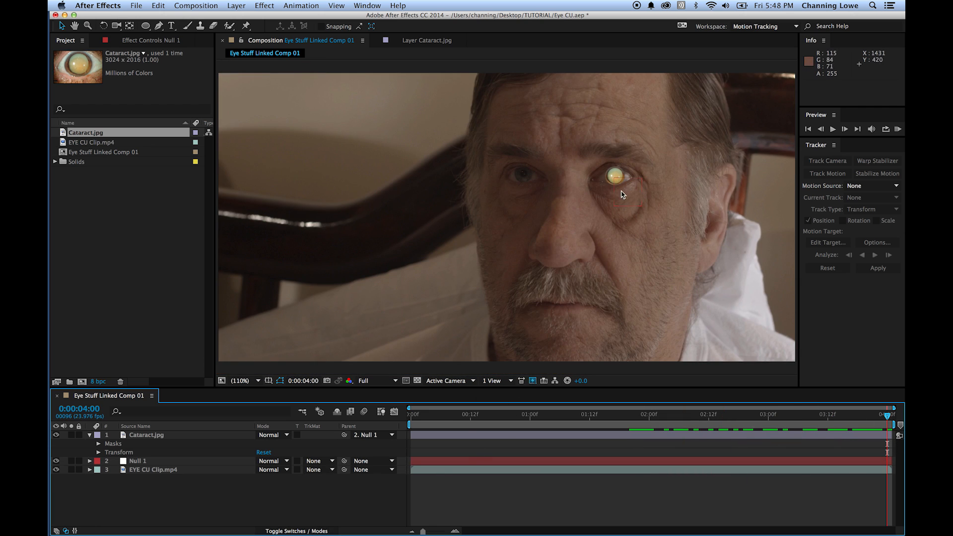
drag(835, 407, 808, 410)
drag(765, 414, 675, 413)
key(space)
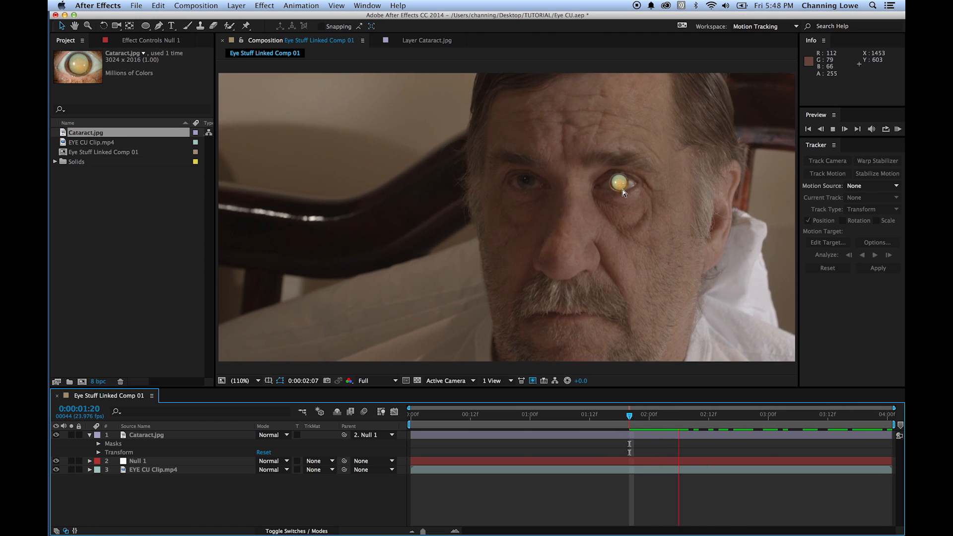
drag(662, 423, 595, 433)
key(space)
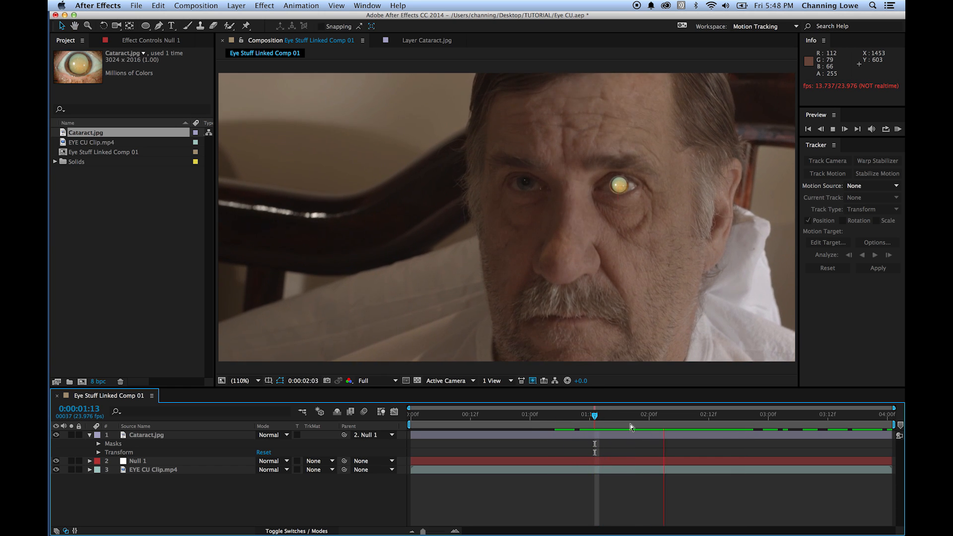
- Move to 0:00:03:21 and create a comp-sized black solid, 2048 by 1024 pixels
drag(613, 421, 873, 431)
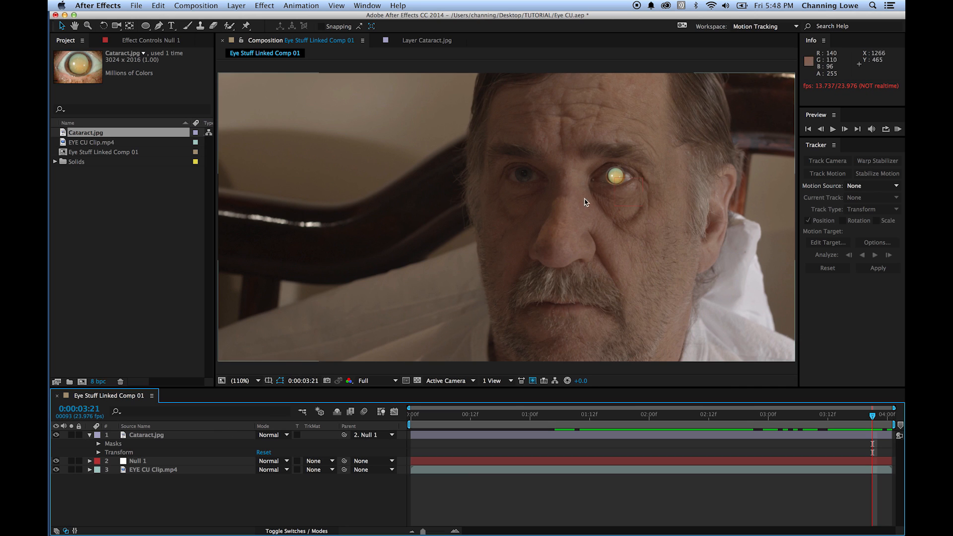
scroll(627, 182, up, 3)
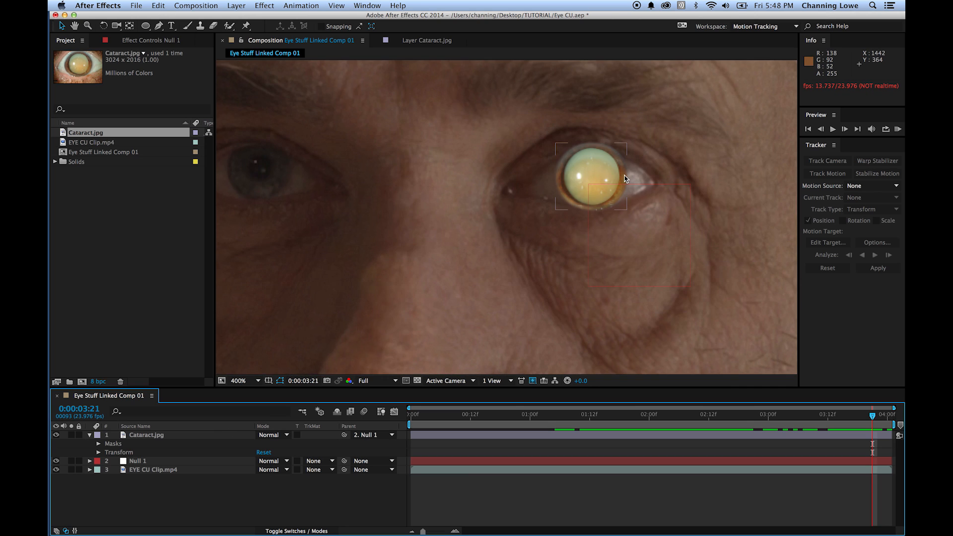
scroll(625, 169, up, 2)
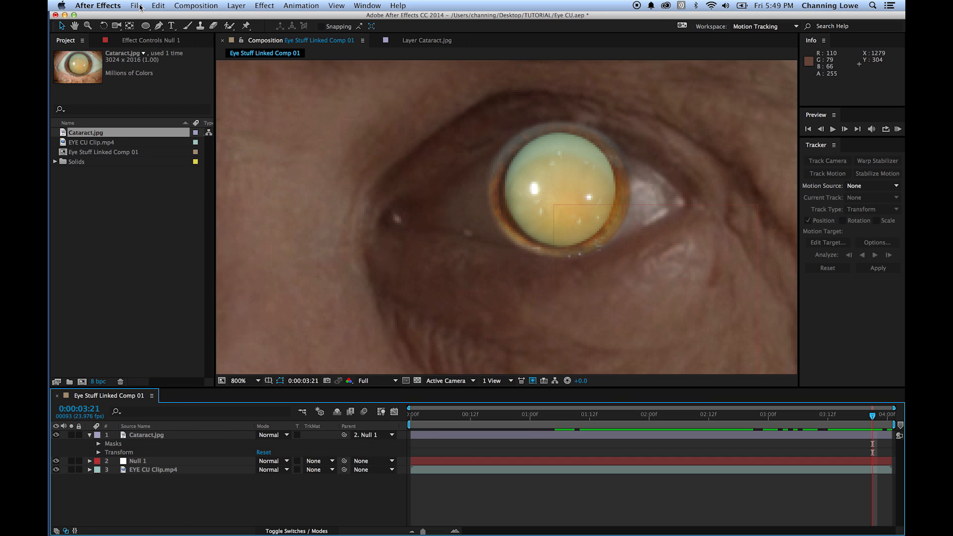
click(236, 5)
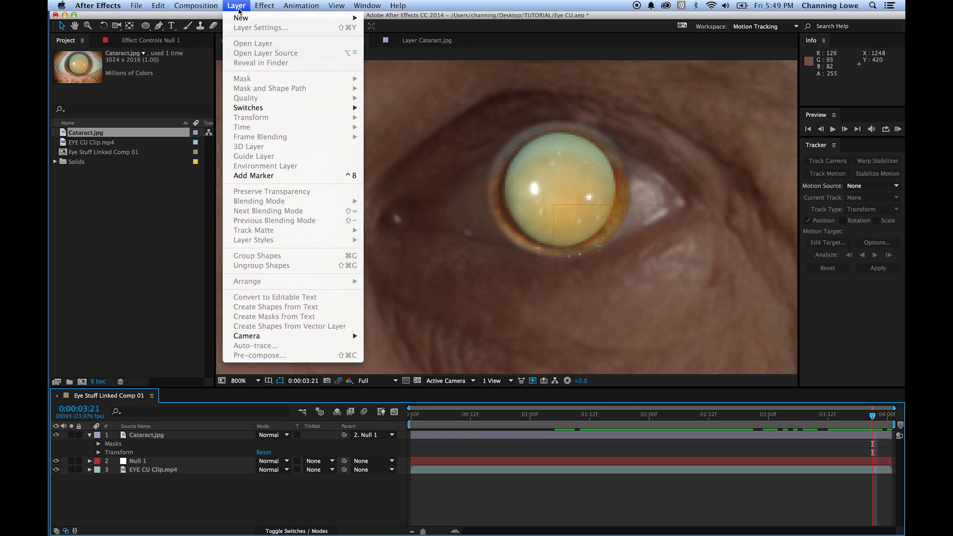
mouse_move(292, 18)
click(386, 30)
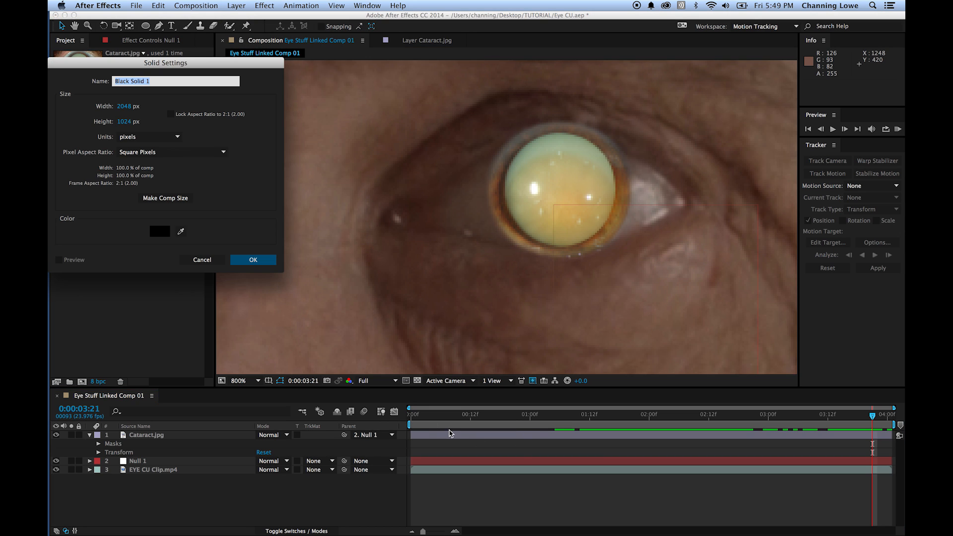
click(251, 259)
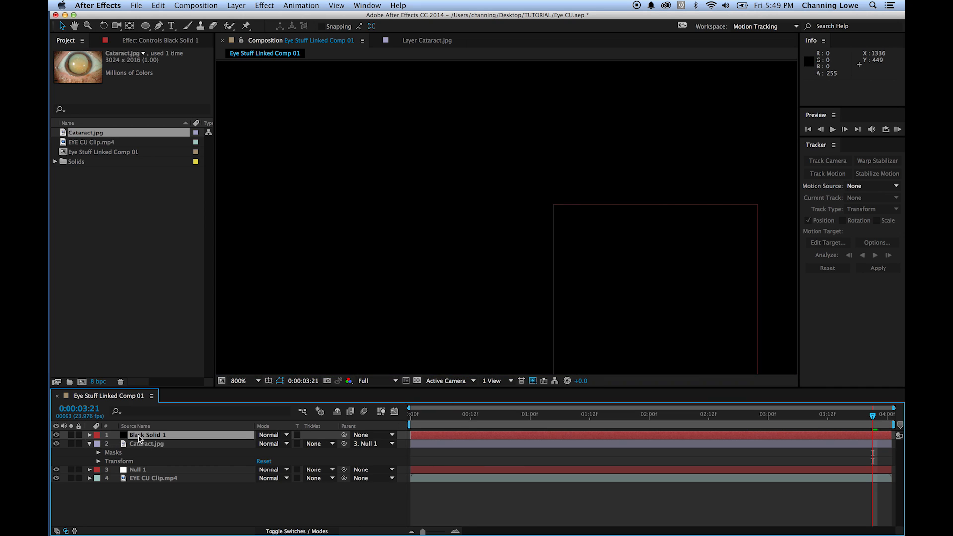
- Rename the new black solid layer as Mask Eye Lid
click(138, 438)
key(Return)
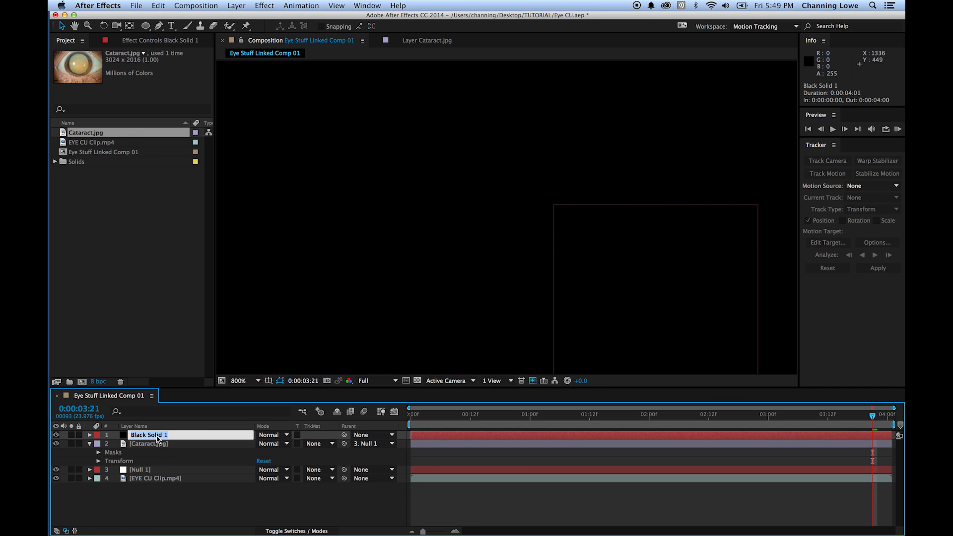
text(MA)
key(BackSpace)
text(a)
key(Return)
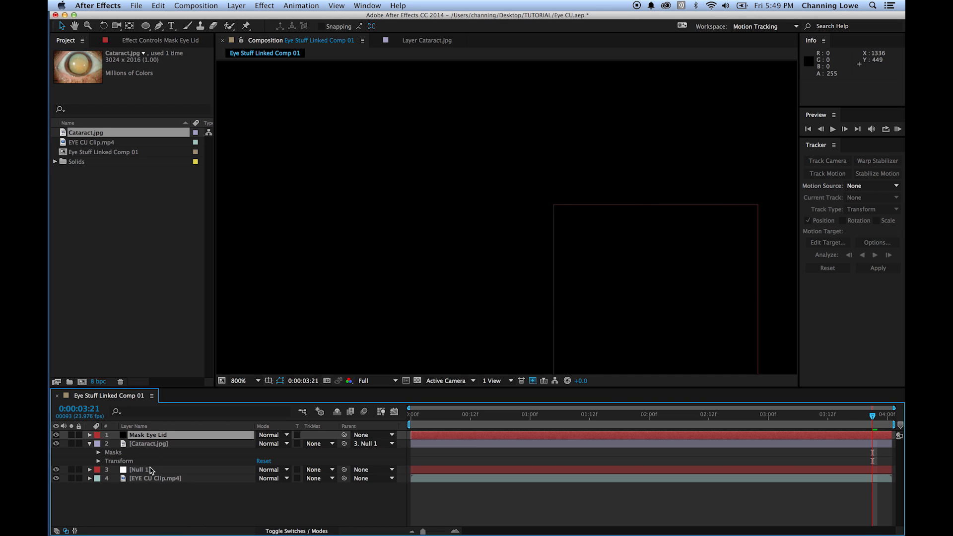
- Reveal the Mask Eye Lid layer's opacity and set it to 50%
key(t)
click(269, 445)
click(263, 444)
text(50)
key(Return)
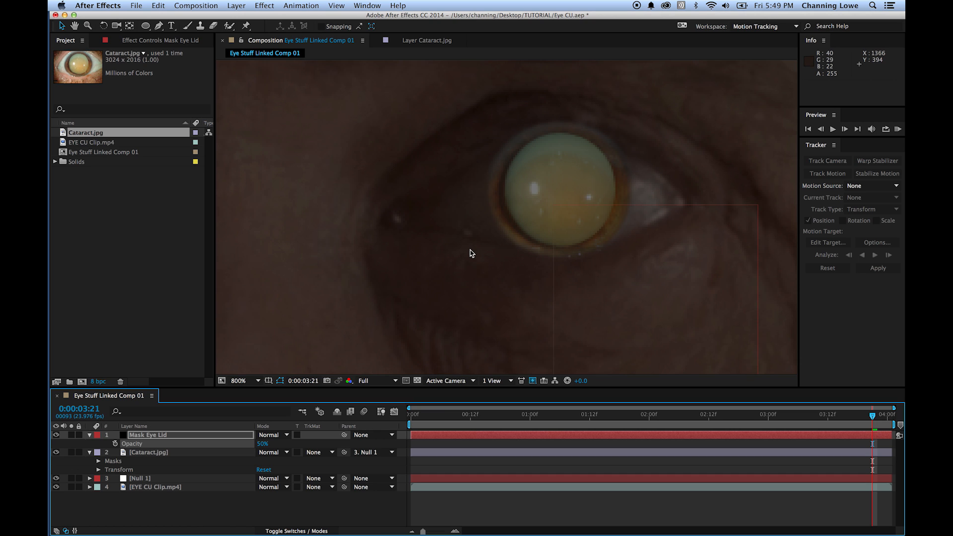
- Undo the opacity change on the Mask Eye Lid layer and enter 50% again
key(shift+slash)
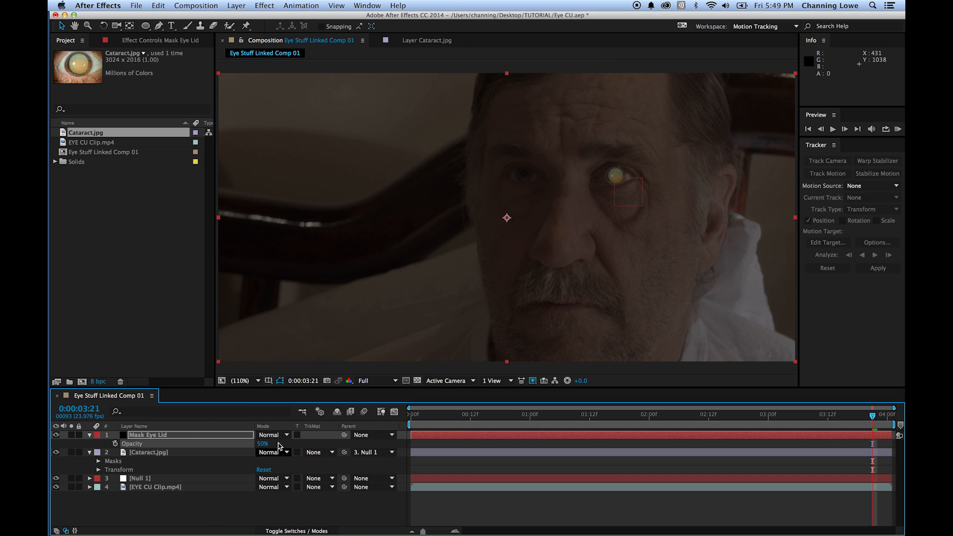
key(super+z)
drag(486, 200, 543, 293)
key(super+z)
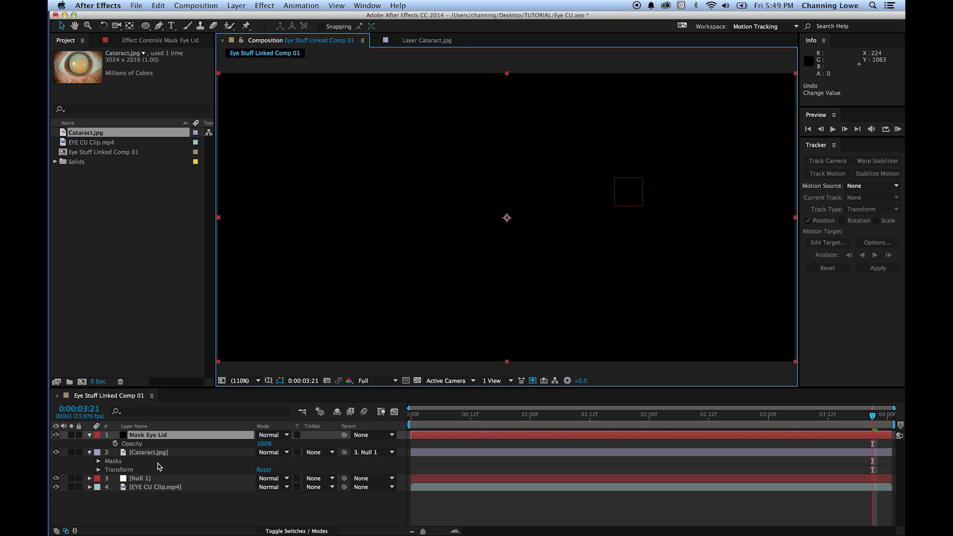
click(264, 443)
text(50)
key(Return)
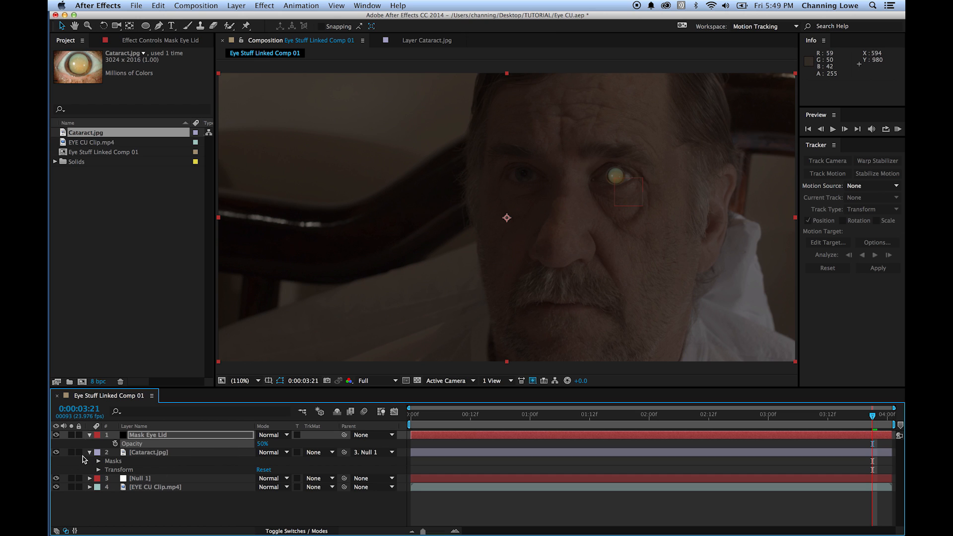
- Hide the Cataract.jpg layer and draw a closed four-point Pen mask around the cataract eye's opening on the Mask Eye Lid layer
click(56, 452)
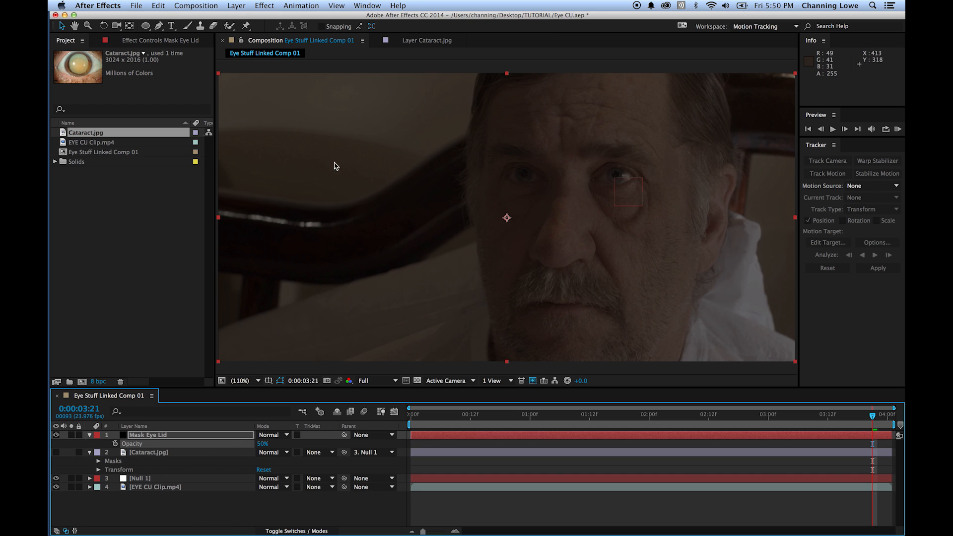
scroll(620, 177, up, 5)
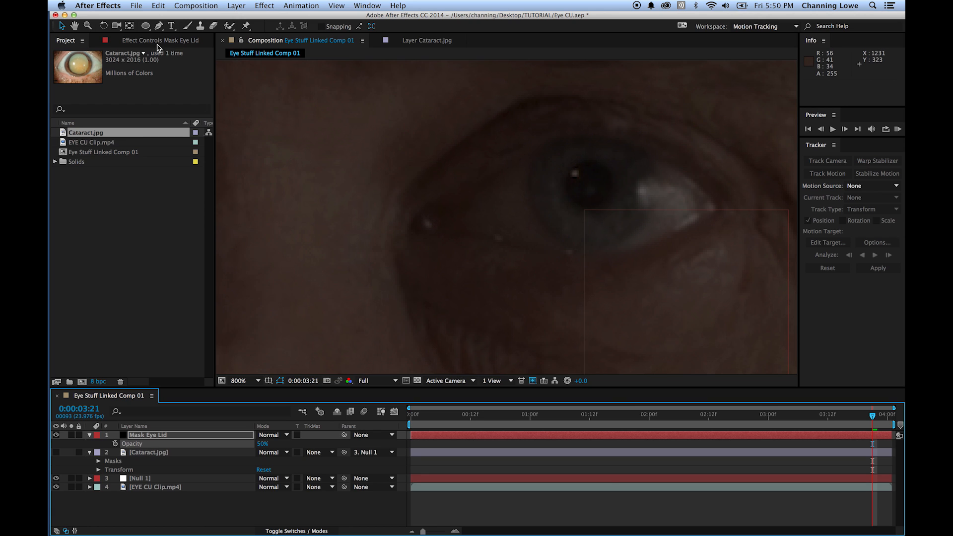
click(159, 25)
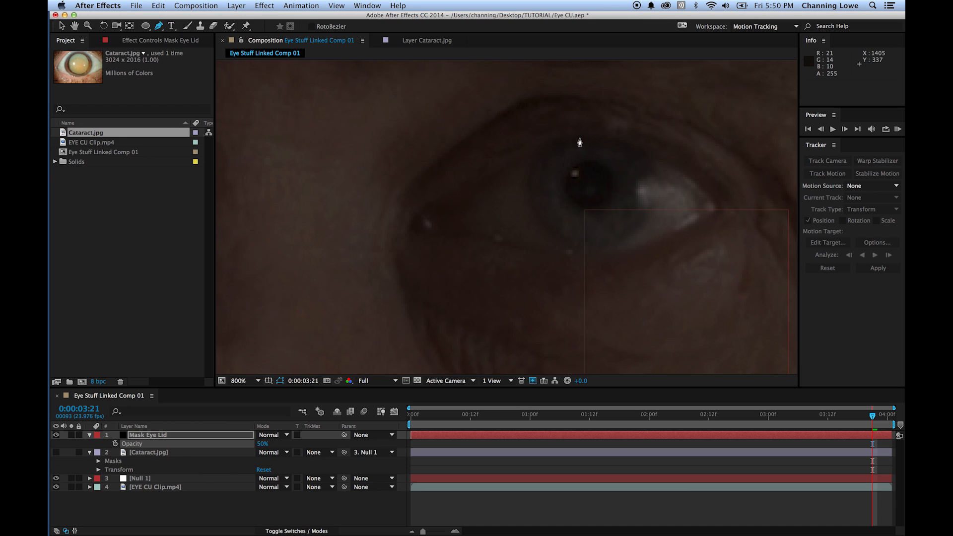
drag(579, 142, 603, 142)
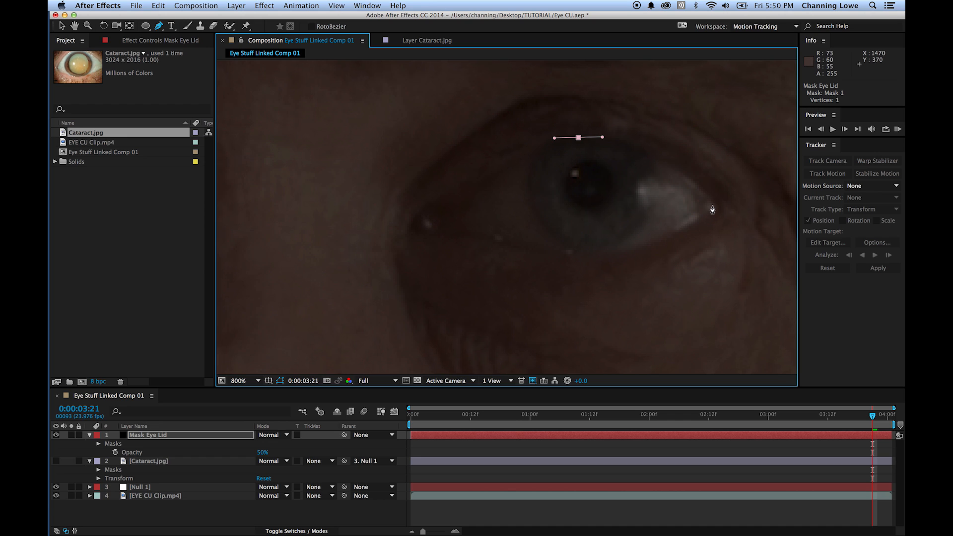
drag(714, 206, 718, 234)
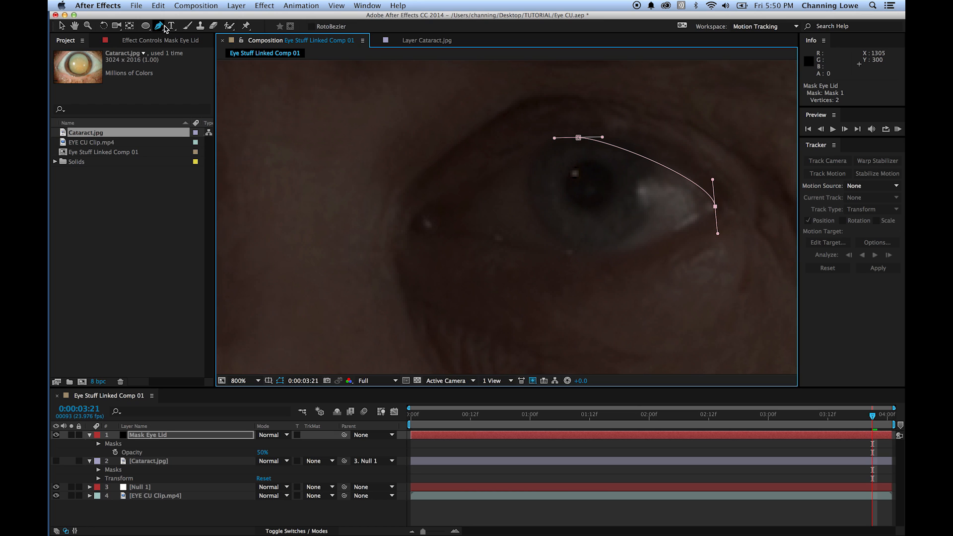
drag(597, 258, 567, 257)
click(463, 218)
drag(463, 218, 464, 195)
mouse_move(578, 137)
mouse_down()
mouse_move(602, 137)
mouse_move(583, 138)
mouse_up()
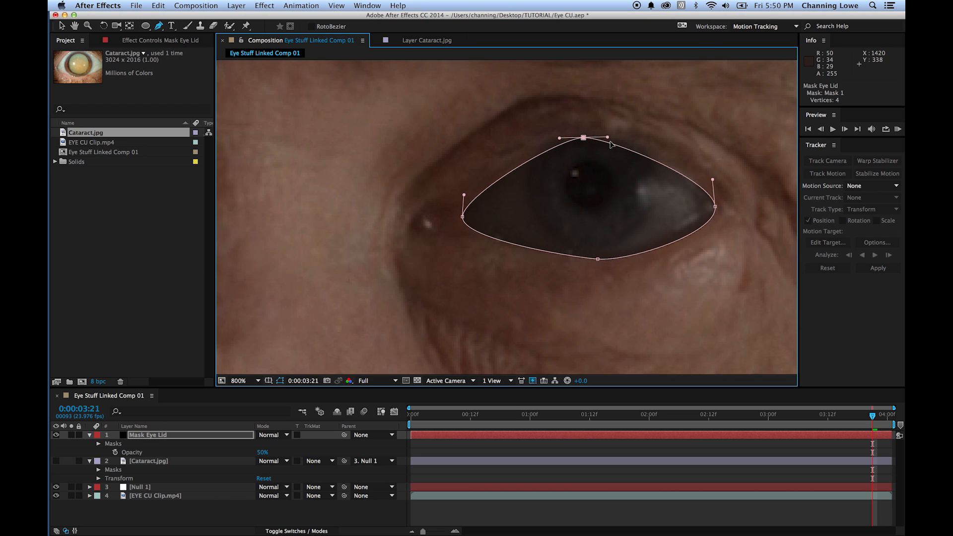
- Reshape the eyelid mask's curves by lengthening the upper lid handles and adjusting the inner corner and lower lid to the eye
drag(608, 137, 626, 137)
drag(560, 138, 540, 137)
drag(463, 207, 461, 239)
drag(597, 259, 555, 254)
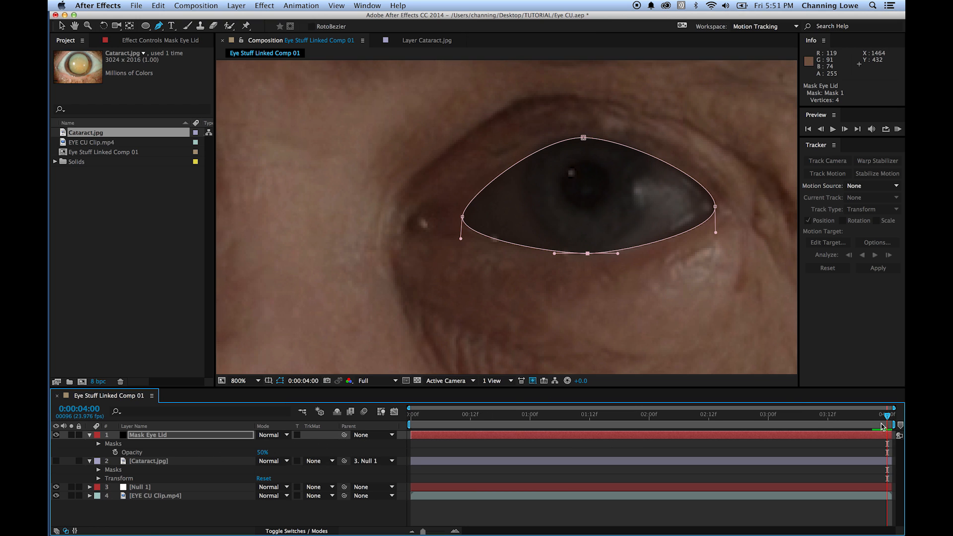
- At 0:00:04:00, pull the mask's upper, outer corner and lower points slightly inward to fit the eyelids
drag(583, 138, 581, 140)
click(715, 207)
drag(714, 208, 707, 203)
drag(589, 255, 588, 252)
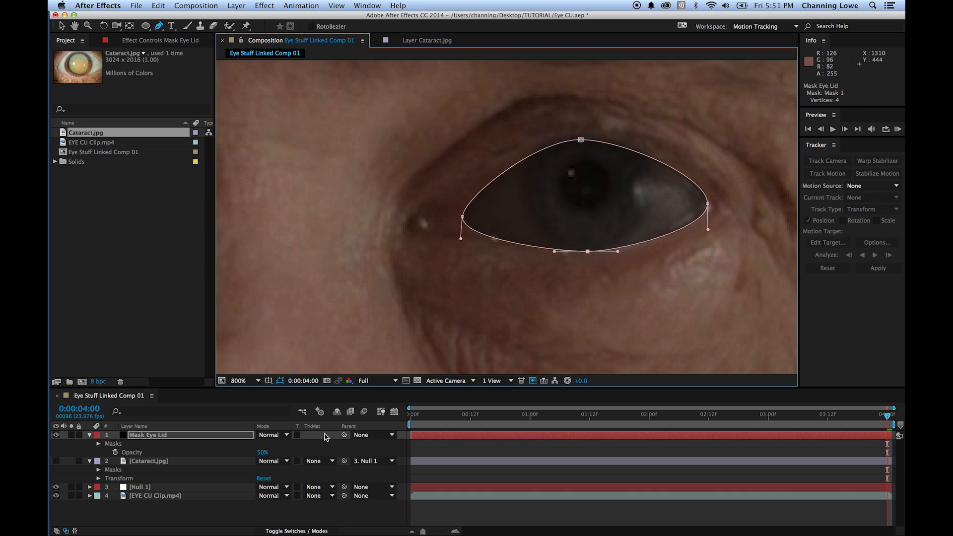
- Parent the Mask Eye Lid layer to Null 1 and check the mask's fit on the eye at 0:00:02:06
drag(346, 437, 159, 487)
drag(880, 419, 679, 422)
scroll(636, 320, down, 1)
scroll(636, 319, down, 3)
scroll(635, 320, up, 3)
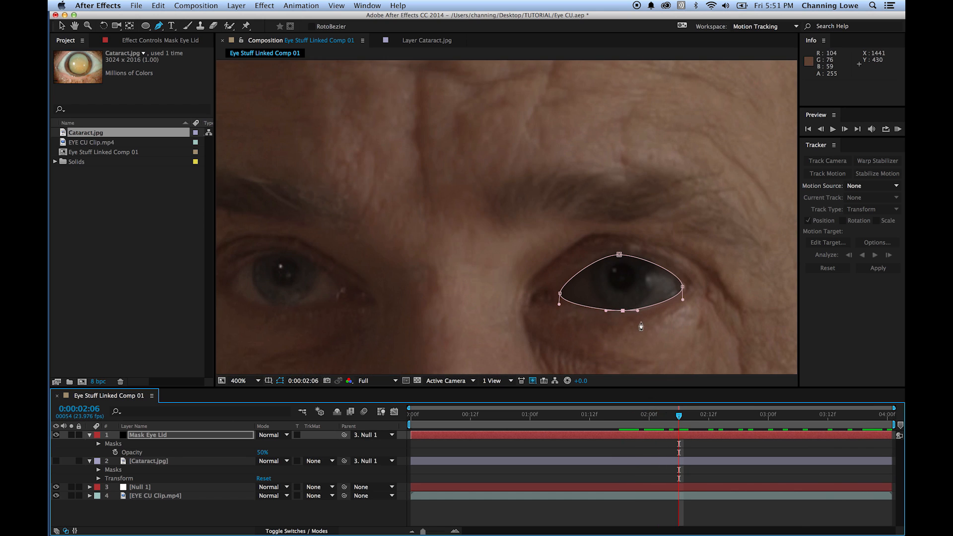
key(space)
drag(666, 328, 628, 292)
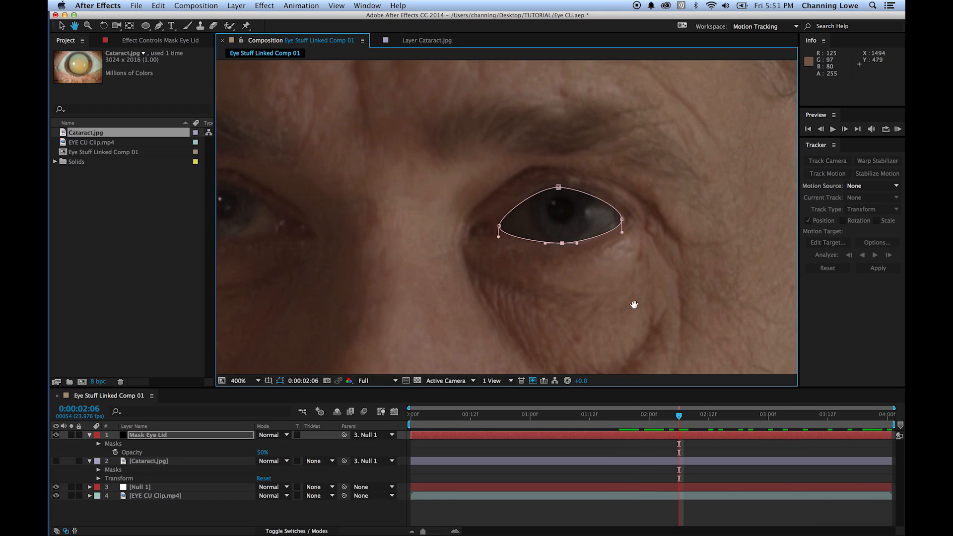
- Move to 0:00:01:19 and start keyframing Mask 1's Mask Path on the Mask Eye Lid layer
drag(679, 419, 623, 416)
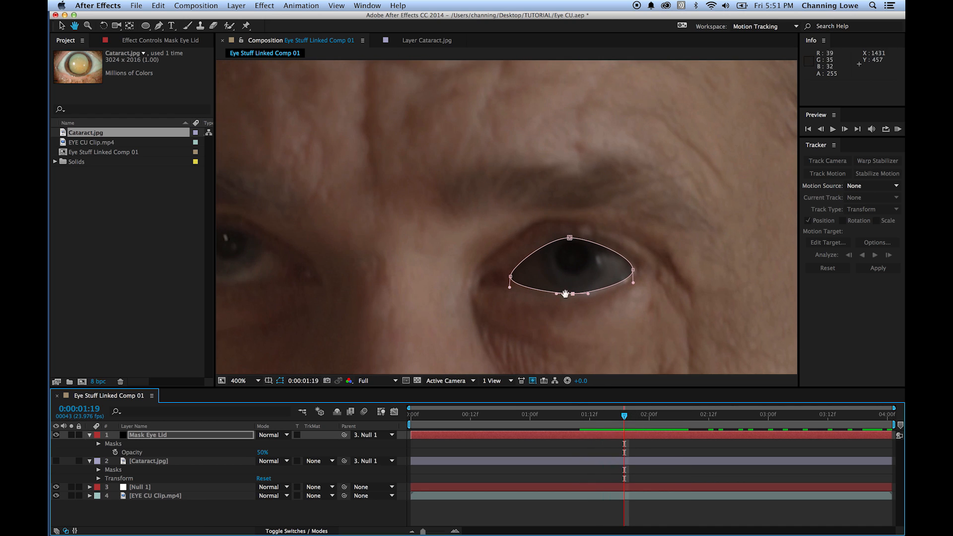
key(v)
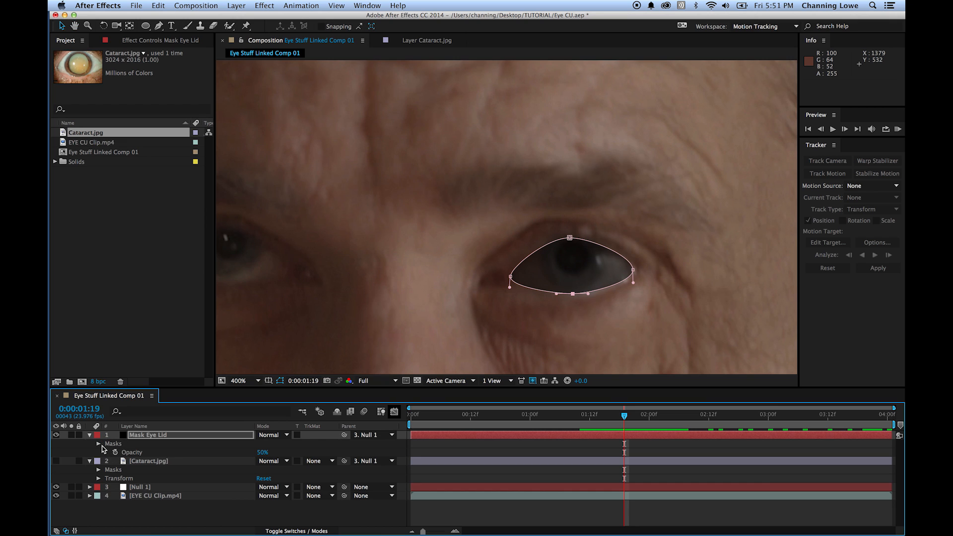
click(99, 443)
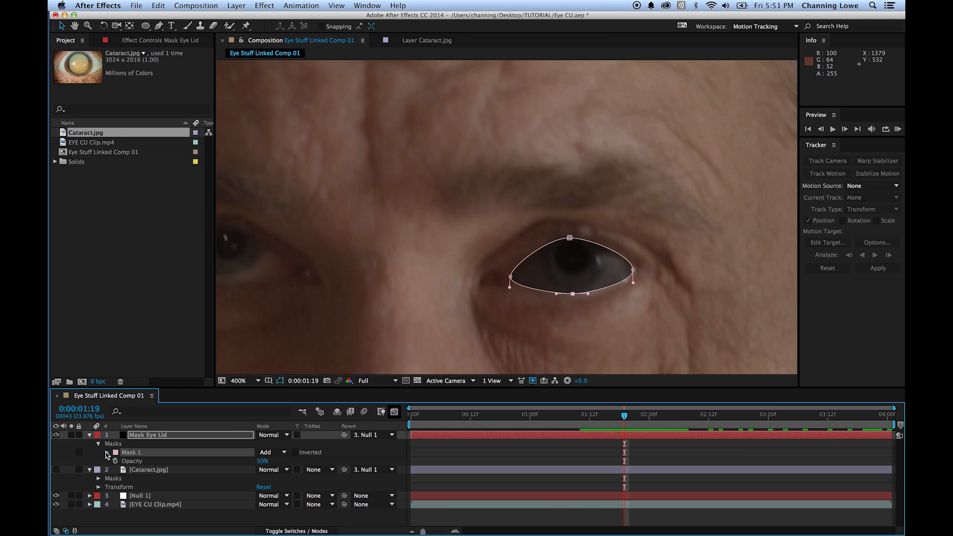
click(107, 452)
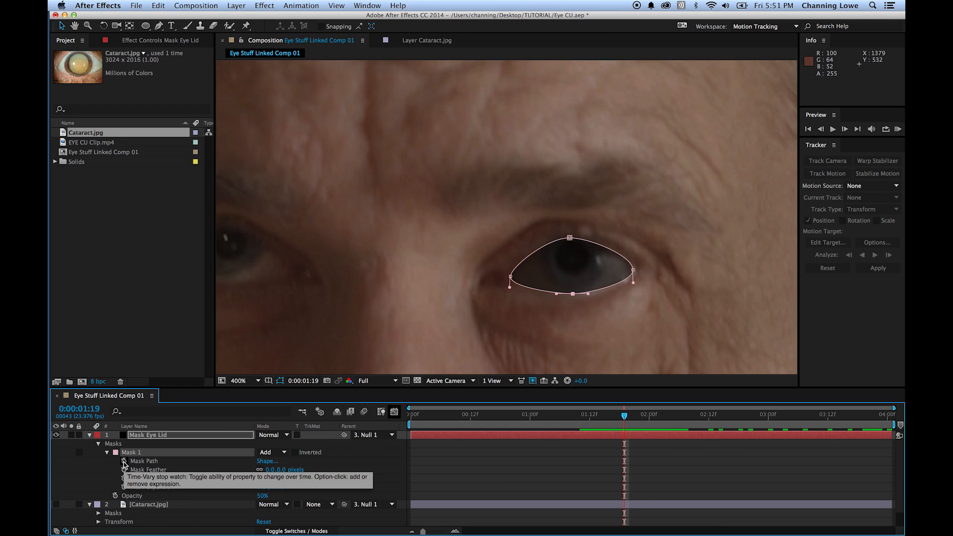
click(124, 461)
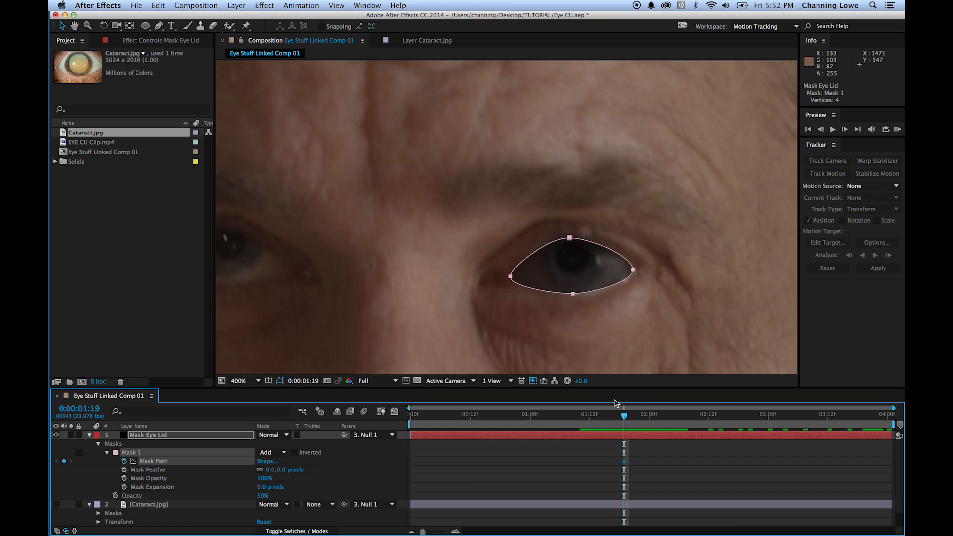
- Keyframe the whole eyelid mask at 0:00:01:17 and 0:00:01:15, shifting it slightly each time to line up with the eye
key(Page_Up)
key(Page_Up)
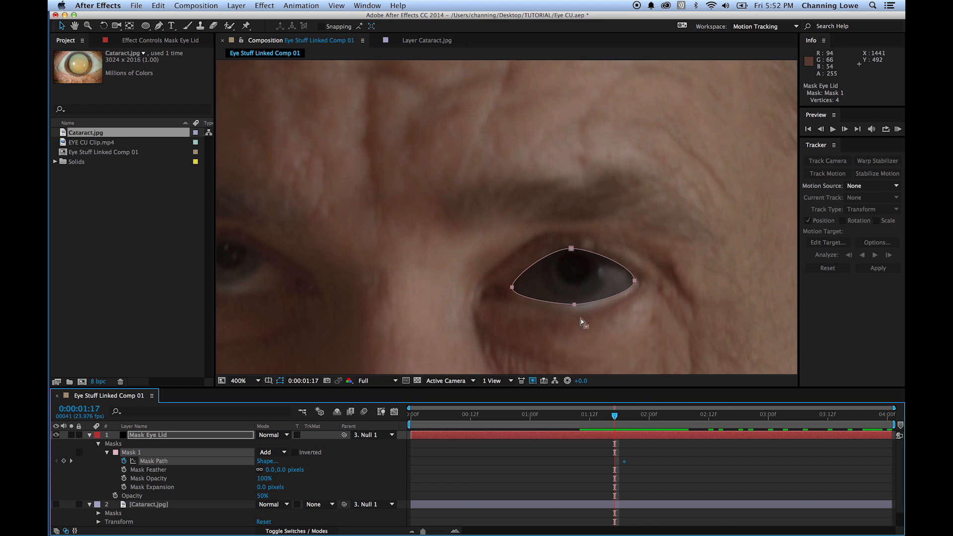
drag(574, 304, 578, 310)
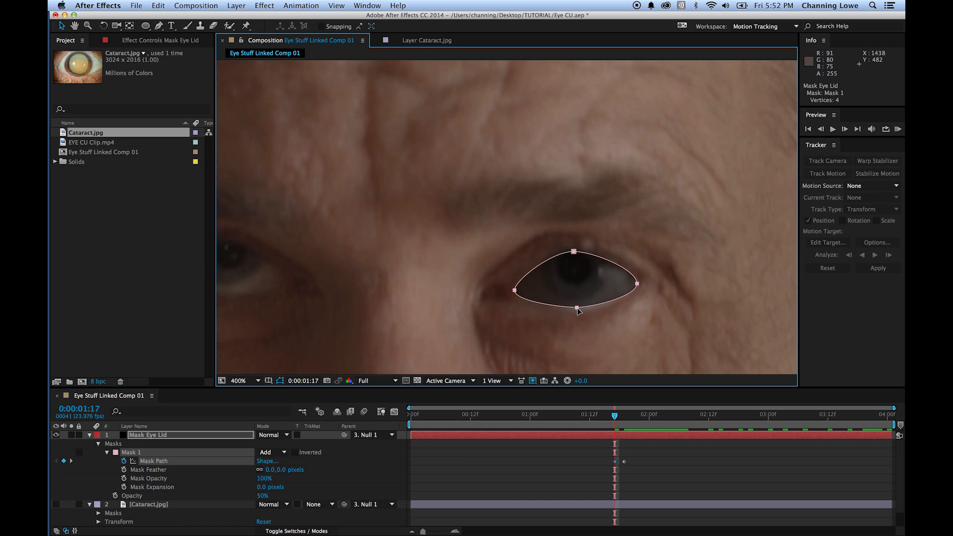
key(Page_Up)
key(Page_Up)
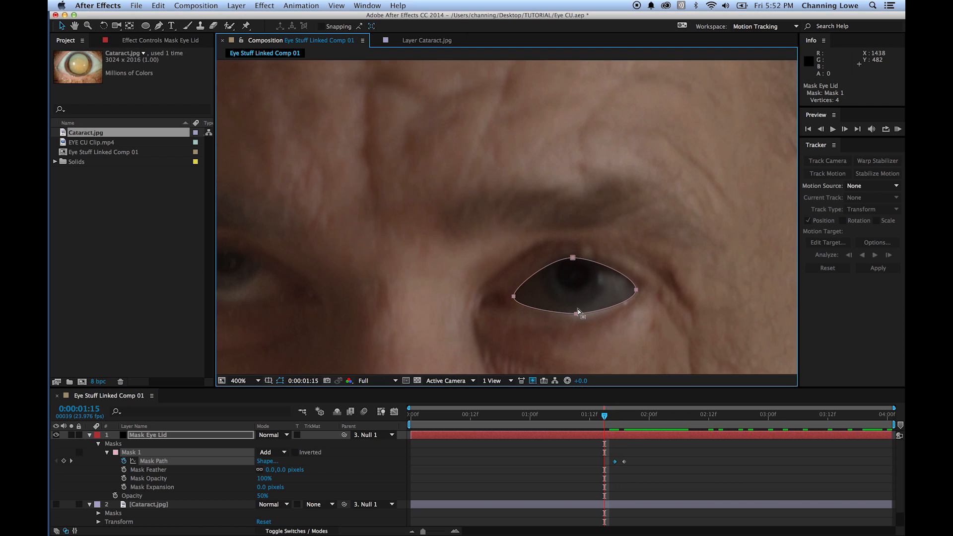
drag(577, 317, 578, 314)
click(580, 299)
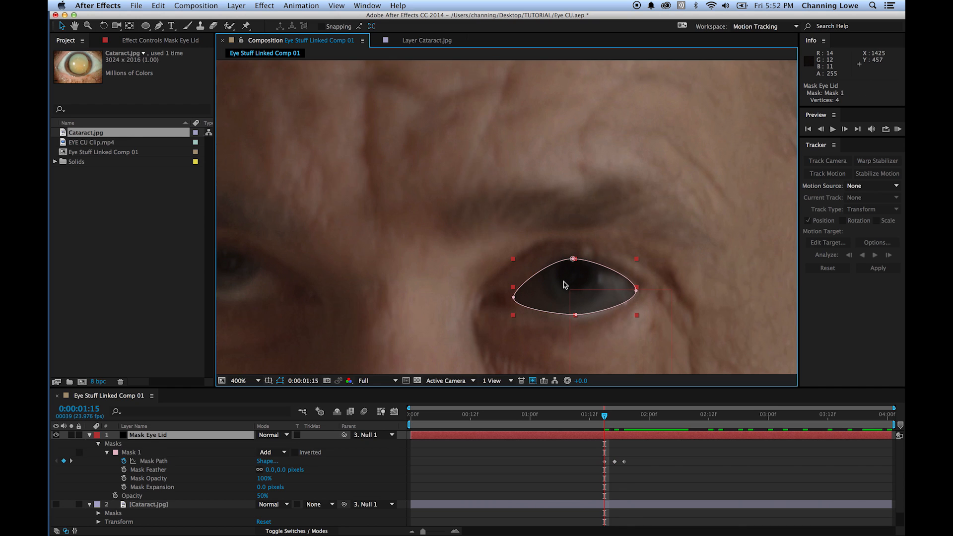
- At 0:00:01:13, keyframe the mask with its upper lid point lowered and its lower lid point adjusted to the eye
key(Page_Up)
key(Page_Up)
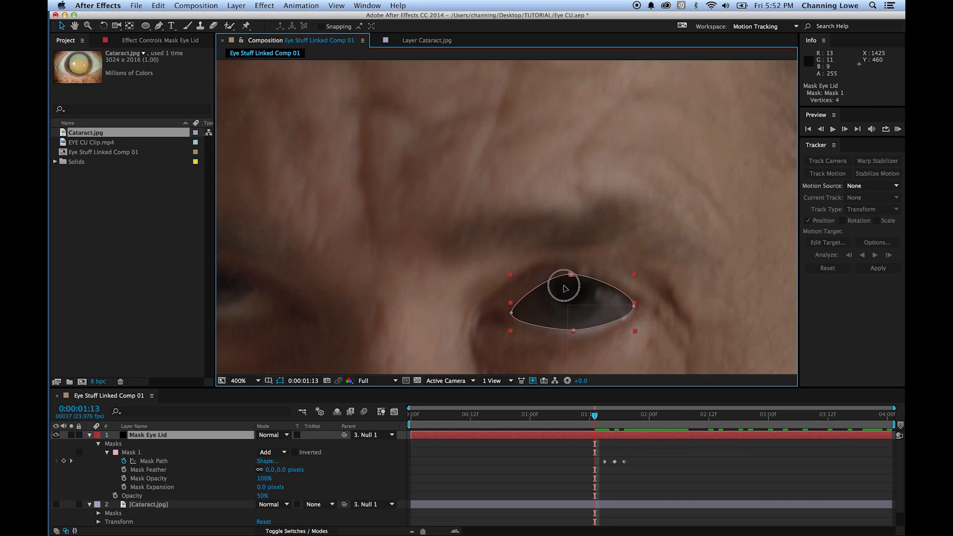
drag(571, 274, 570, 279)
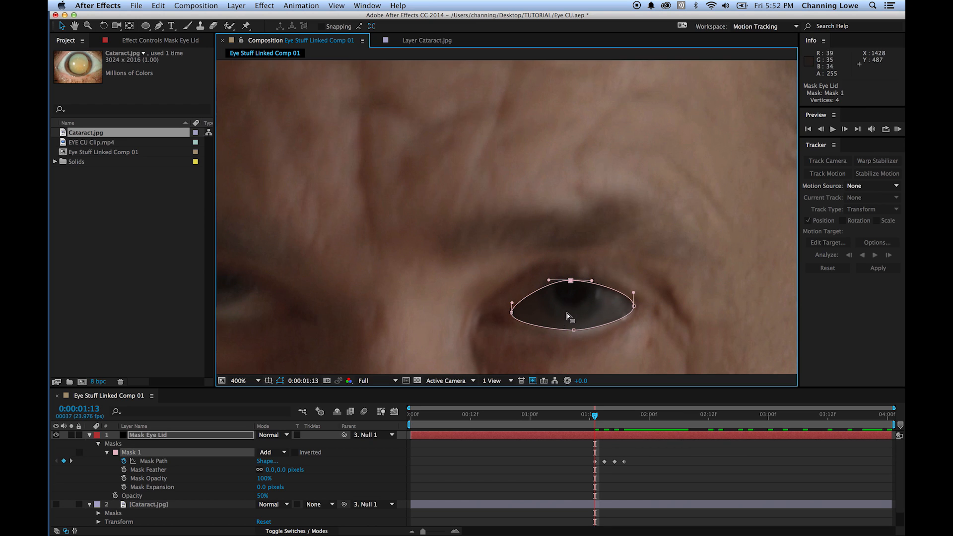
click(574, 332)
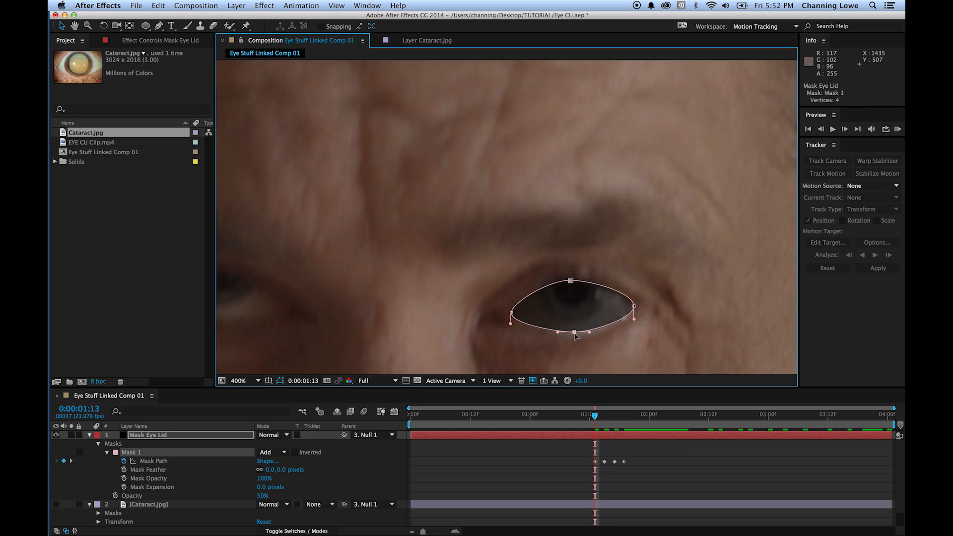
- At 0:00:01:11, lower the mask's upper lid point further and adjust the corner and lower lid points to the narrowing eye
key(Page_Up)
key(Page_Up)
drag(570, 286, 568, 295)
drag(631, 316, 631, 319)
click(573, 343)
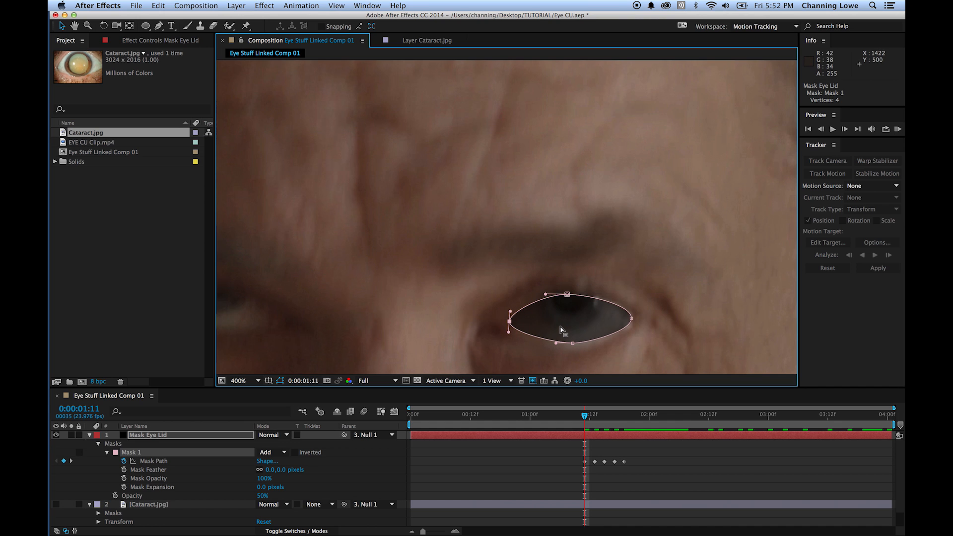
- At 0:00:01:10, keyframe the eyelid mask with its upper lid point lowered and its corner and lower lid points adjusted to the eye
scroll(568, 331, up, 1)
drag(570, 325, 525, 230)
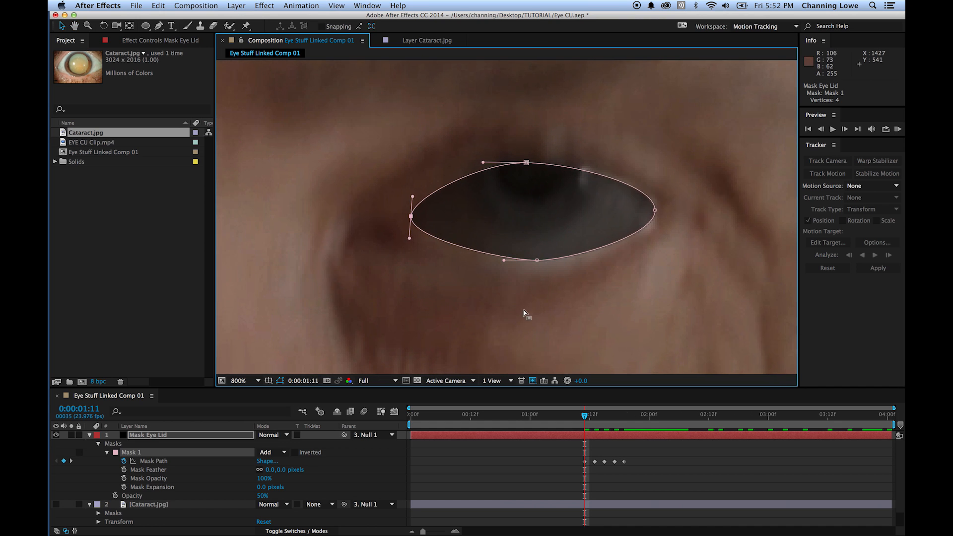
key(Page_Up)
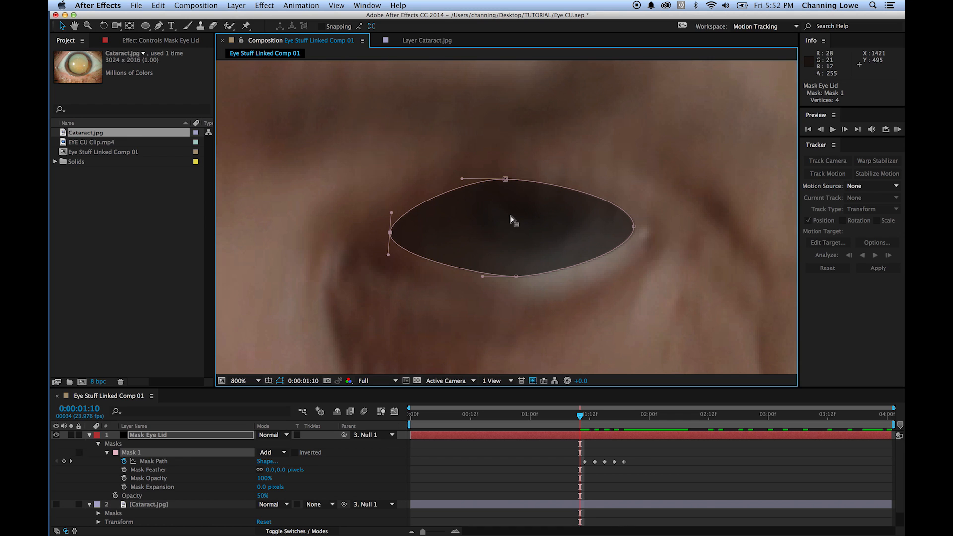
drag(505, 179, 509, 208)
drag(633, 226, 635, 238)
drag(517, 277, 518, 279)
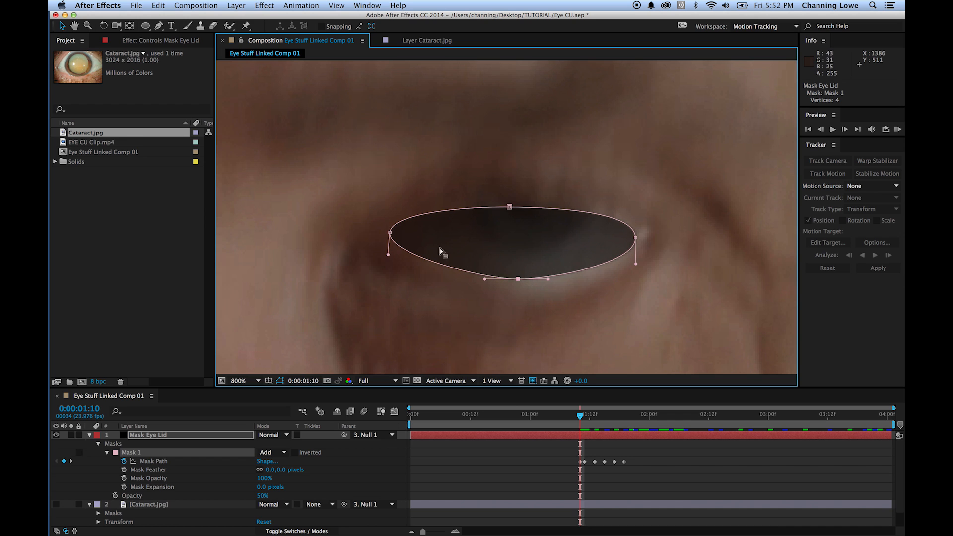
drag(389, 233, 399, 237)
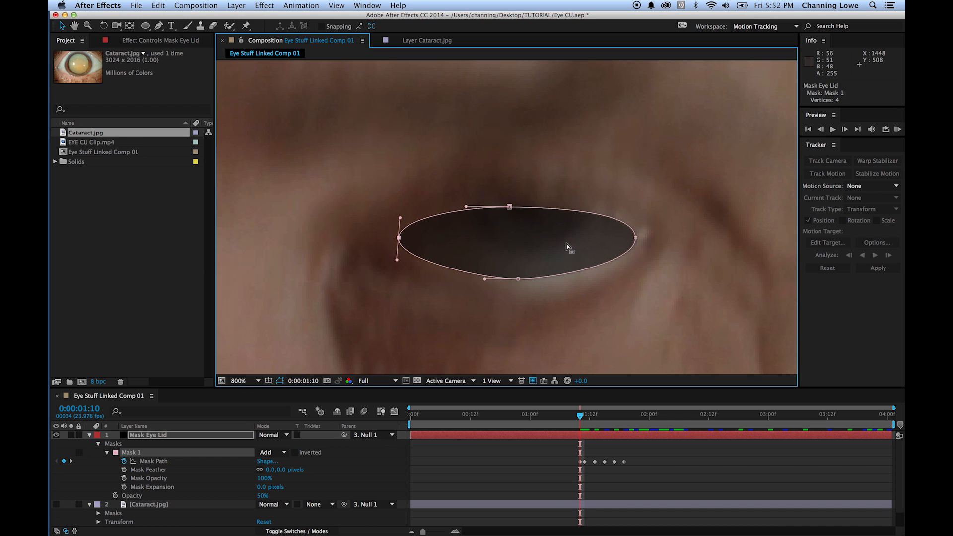
- At 0:00:01:09, move the whole eyelid mask down onto the nearly closed eye
key(Page_Up)
click(486, 224)
drag(514, 231, 524, 285)
scroll(528, 285, down, 3)
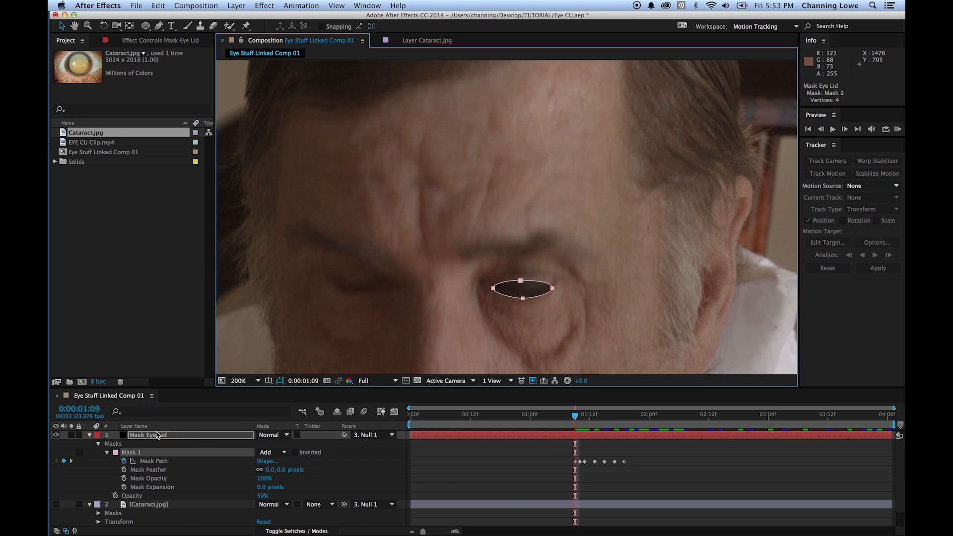
- Trim the start of the Mask Eye Lid layer to 0:00:01:10
click(157, 434)
key(Page_Down)
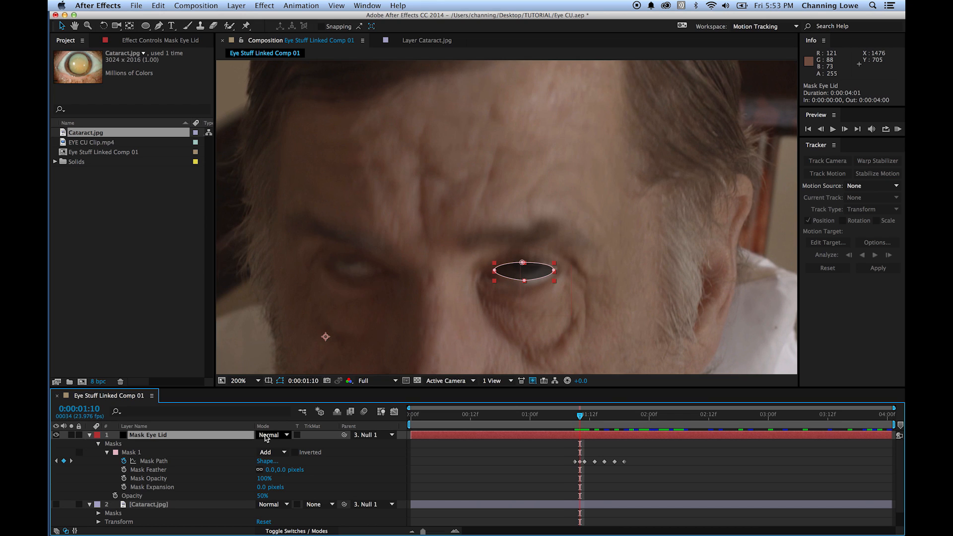
key(alt+bracketleft)
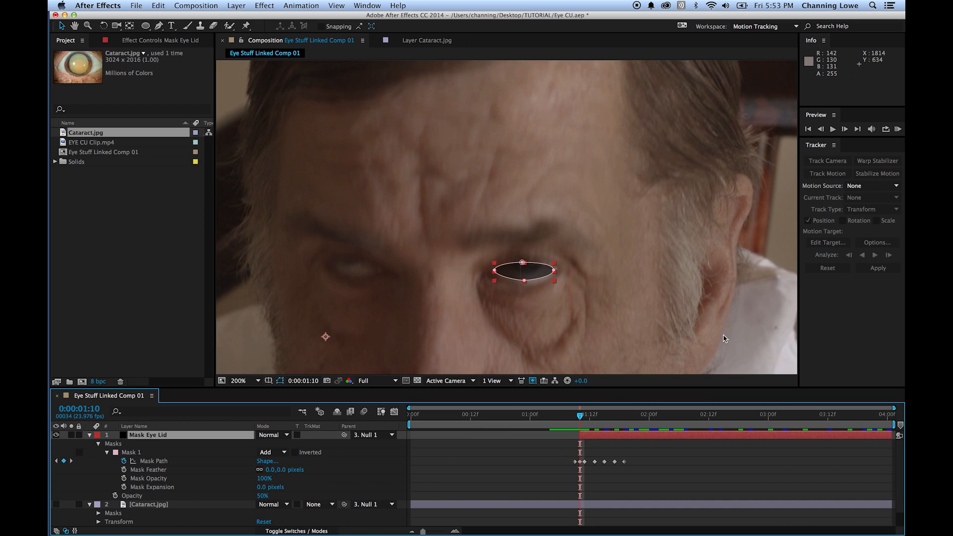
- Step through the frames from 0:00:01:09 to 0:00:02:01 to check how the eyelid mask follows the eye
key(Page_Up)
key(Page_Down)
key(Page_Down)
key(Page_Down)
key(Page_Down)
key(Page_Down)
key(Page_Down)
key(Page_Down)
key(Page_Down)
key(Page_Down)
key(Page_Down)
key(Page_Down)
key(Page_Down)
key(Page_Down)
key(Page_Down)
key(Page_Down)
key(Page_Down)
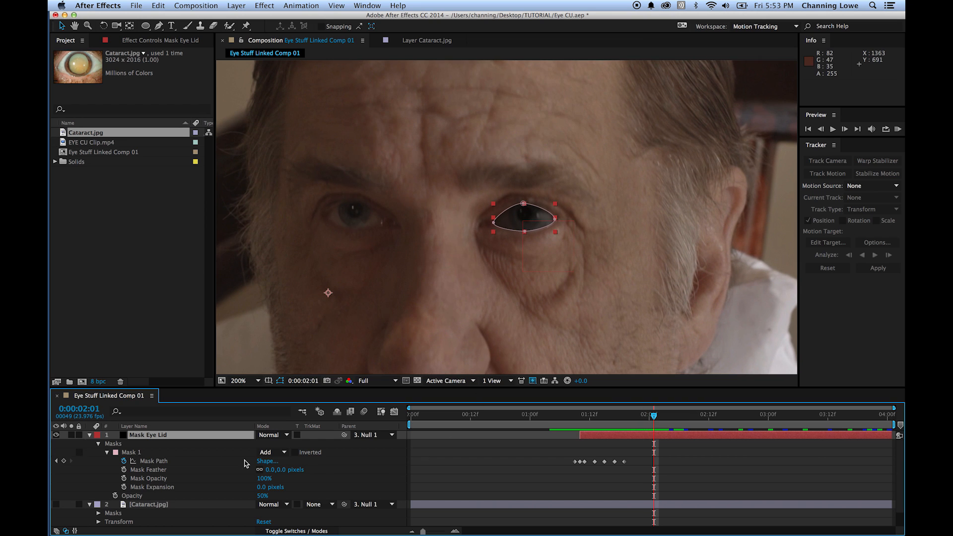
- Set the Mask Eye Lid layer's opacity to 100%
click(90, 435)
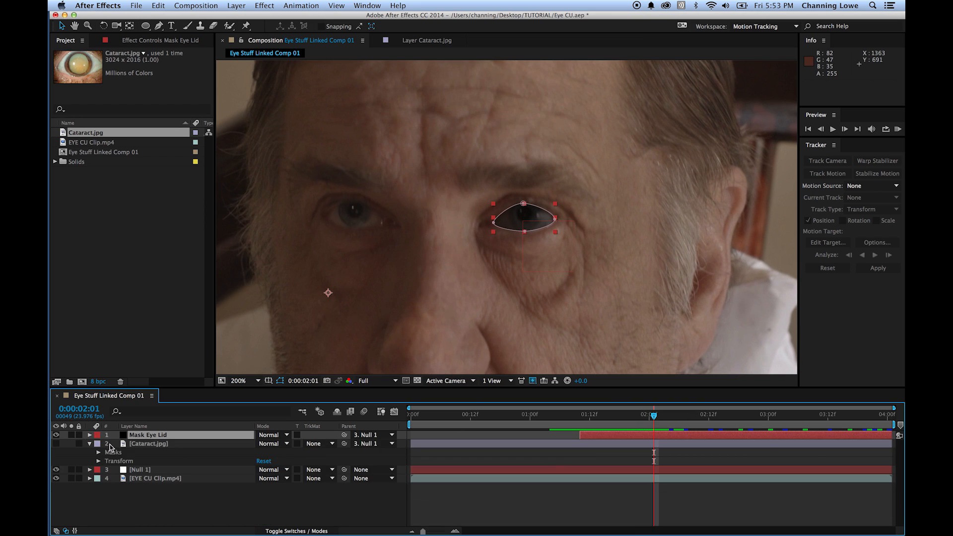
click(90, 435)
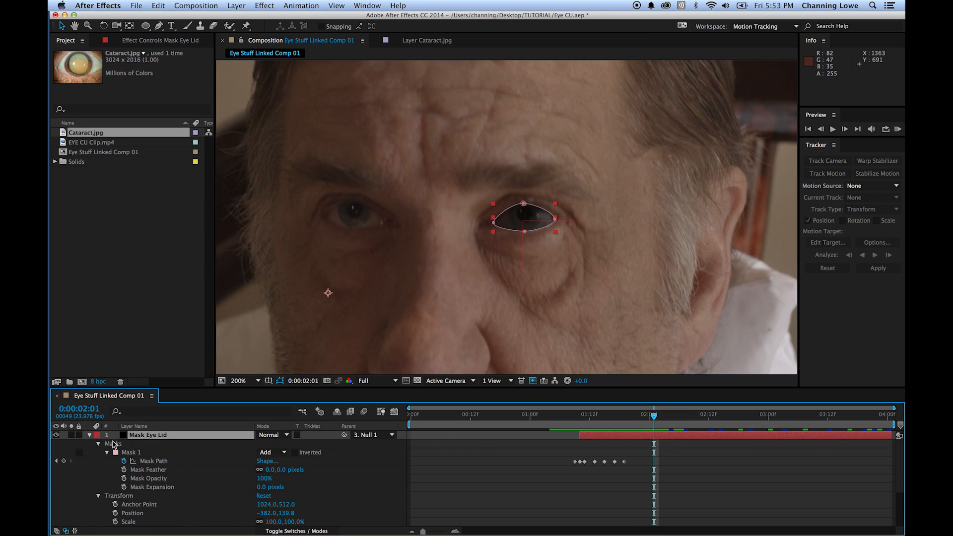
click(90, 435)
click(90, 453)
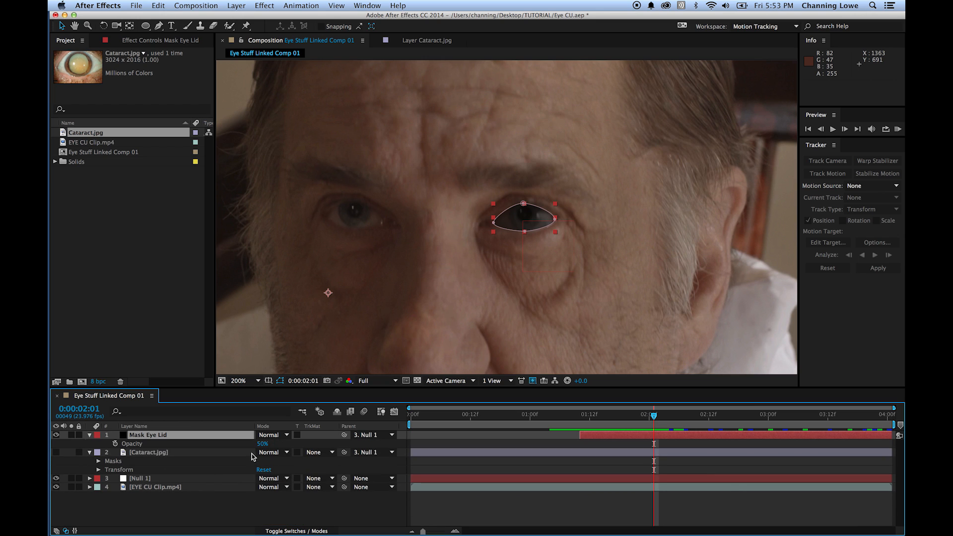
click(262, 444)
text(100)
key(Return)
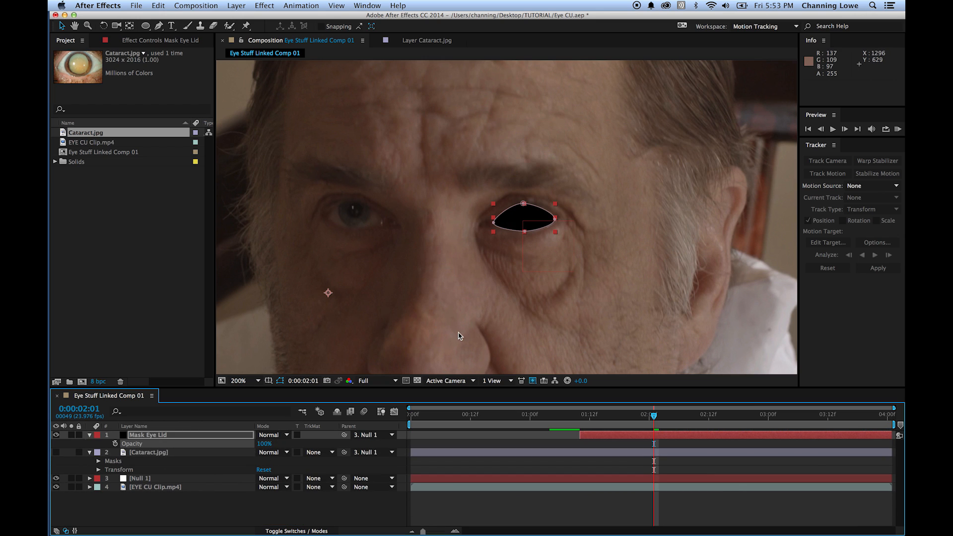
- Step back to the layer's start and forward to 0:00:01:15 to check the opaque eyelid mask's motion
key(Page_Up)
key(Page_Up)
key(Page_Up)
key(Page_Up)
key(Page_Up)
key(Page_Up)
key(Page_Up)
key(Page_Up)
key(Page_Up)
key(Page_Up)
key(Page_Up)
key(Page_Up)
key(Page_Up)
key(Page_Up)
key(Page_Up)
key(Page_Up)
key(Page_Down)
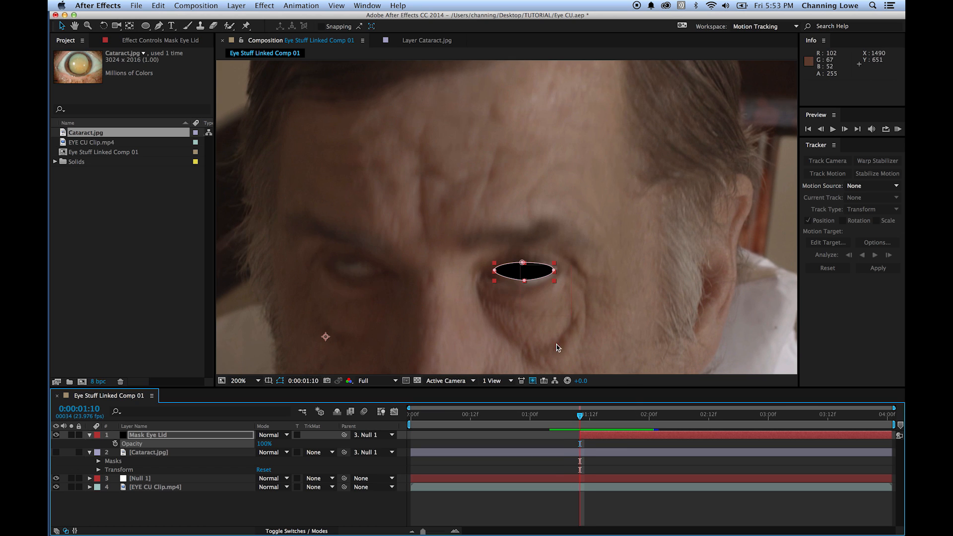
key(Page_Down)
key(Page_Down)
key(Page_Down)
key(Page_Down)
key(Page_Down)
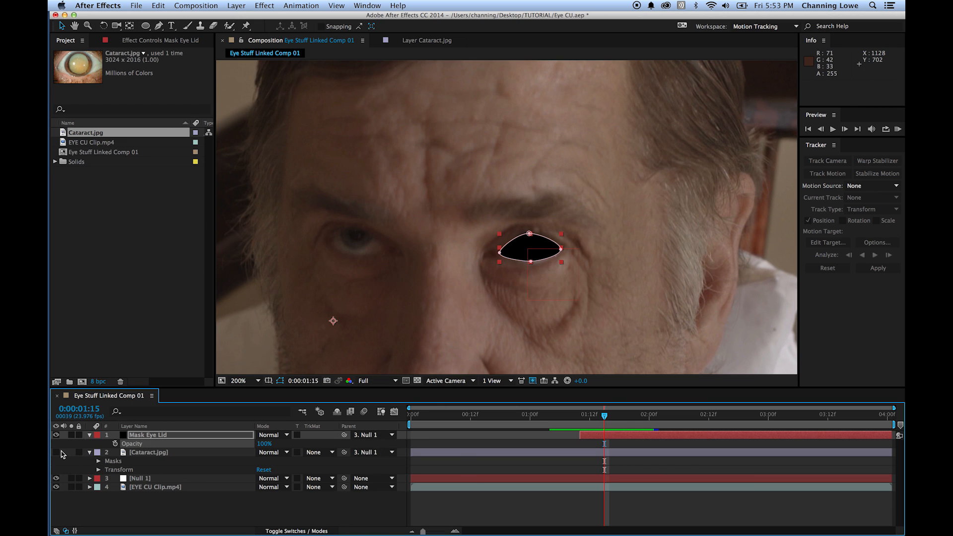
click(160, 488)
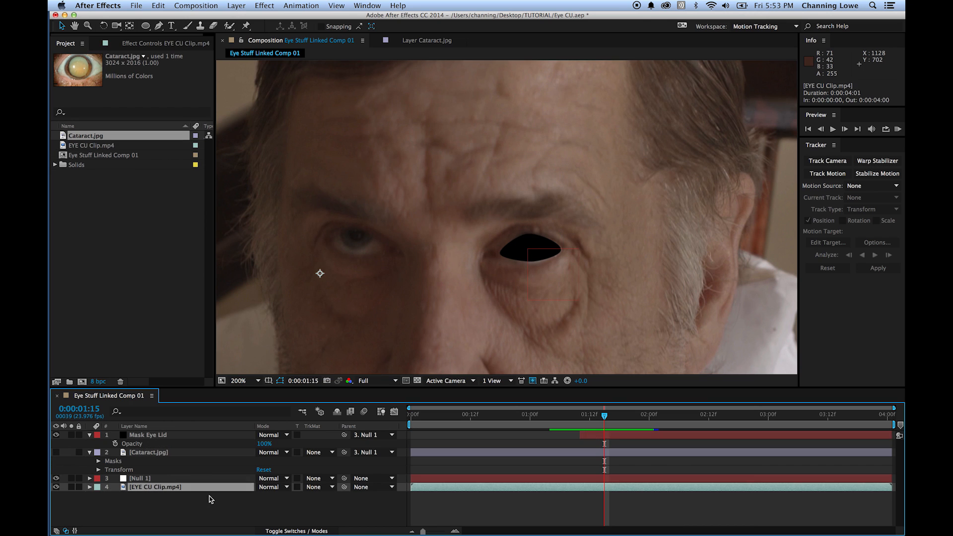
drag(323, 156, 428, 162)
key(super+z)
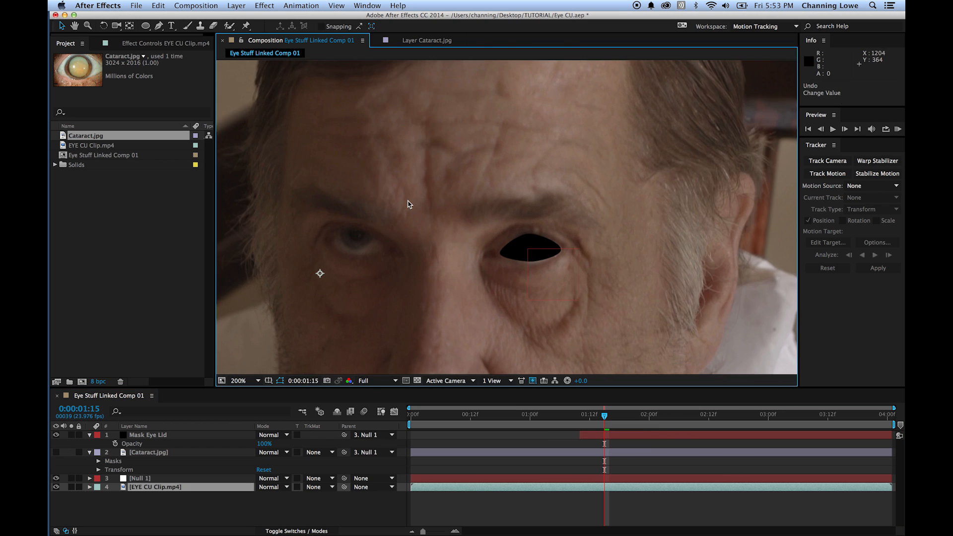
- Duplicate the EYE CU Clip.mp4 layer and place the copy directly beneath the Mask Eye Lid layer
key(shift+slash)
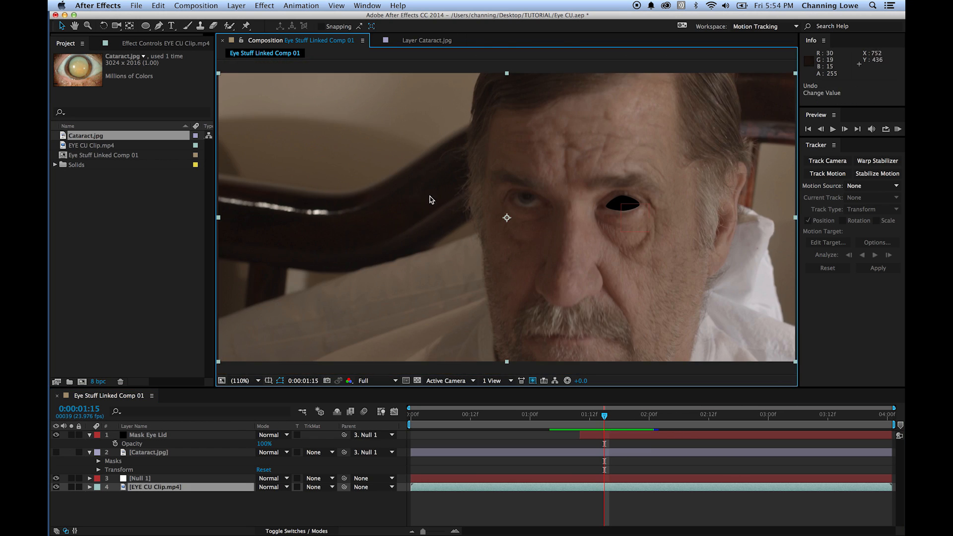
click(125, 490)
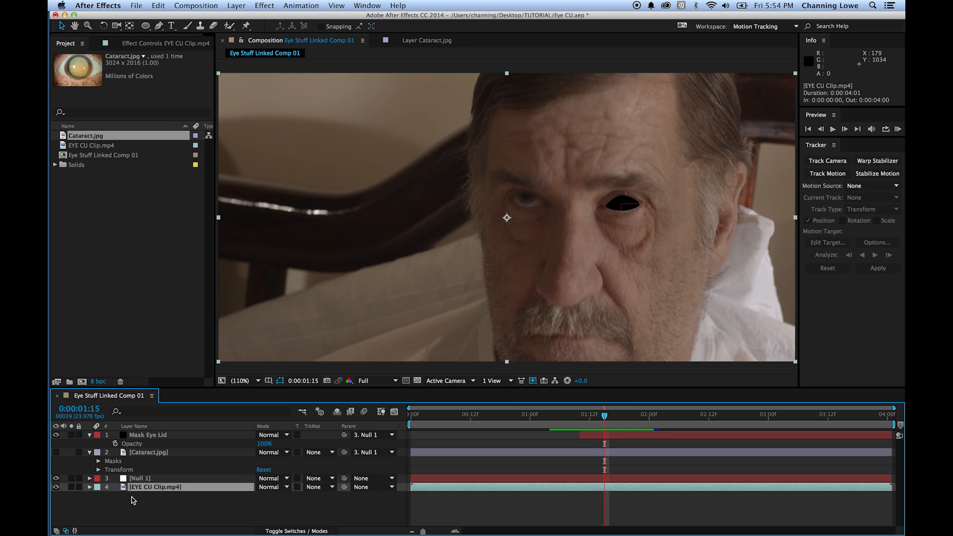
key(super+d)
drag(124, 489, 160, 451)
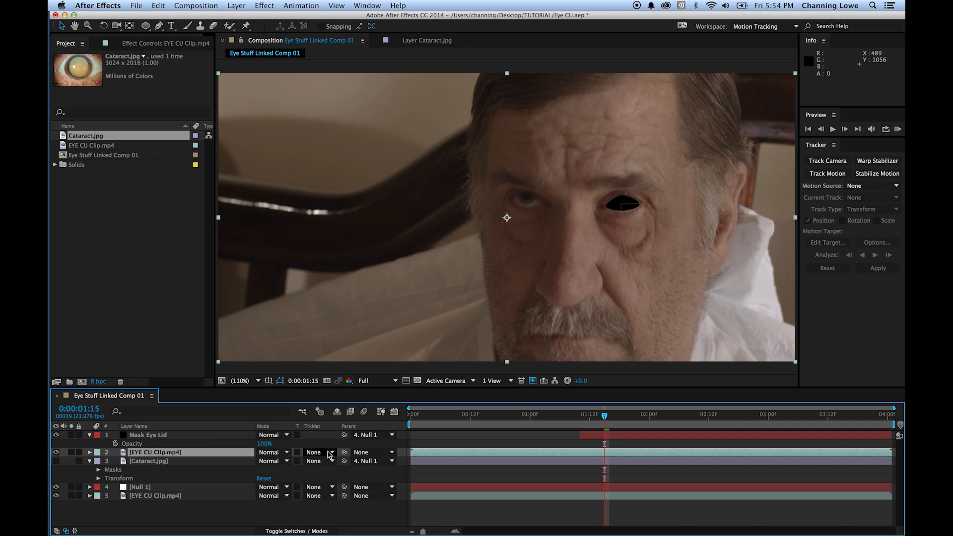
- Check the track matte options available for the duplicated EYE CU Clip.mp4 layer
click(305, 531)
click(305, 531)
click(143, 436)
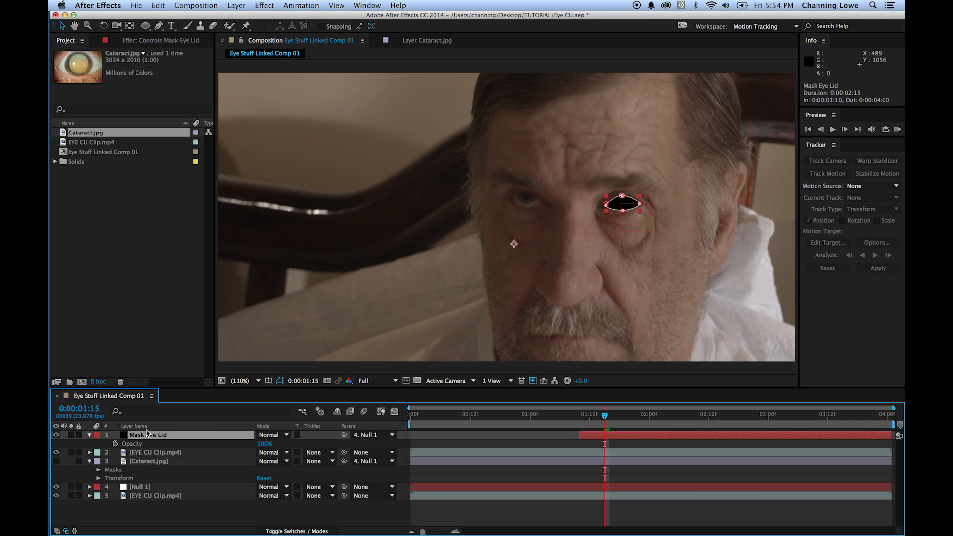
click(319, 454)
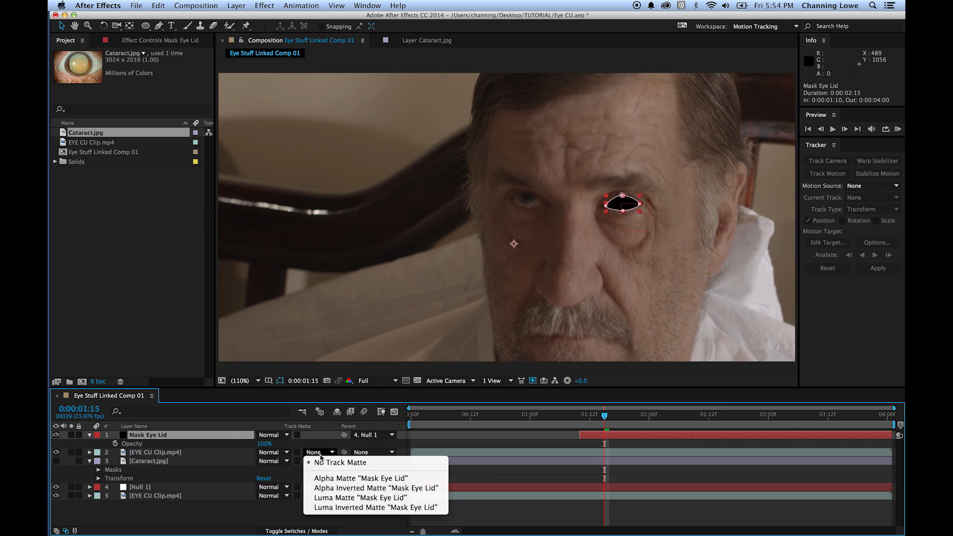
click(195, 517)
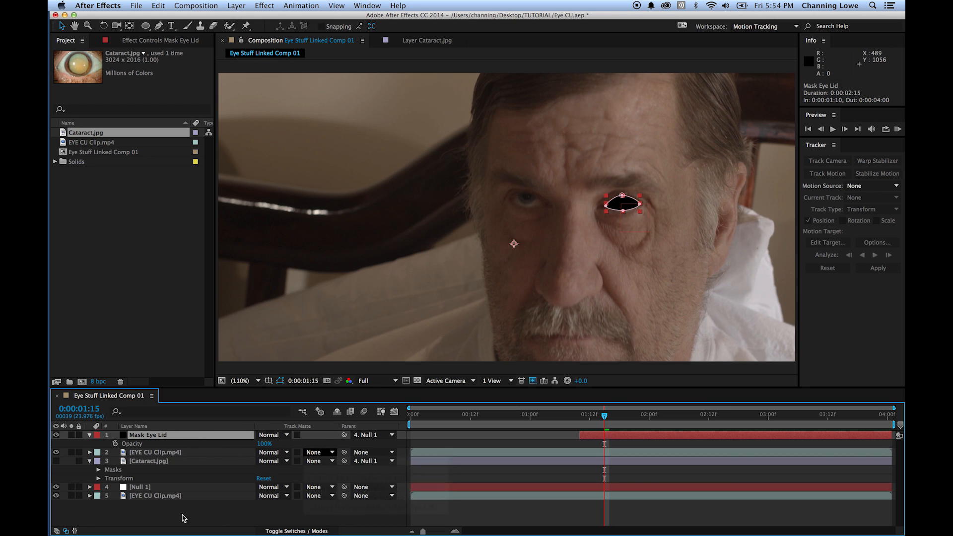
- Hide the original EYE CU Clip.mp4 and Null 1 layers and turn on the transparency grid
click(56, 495)
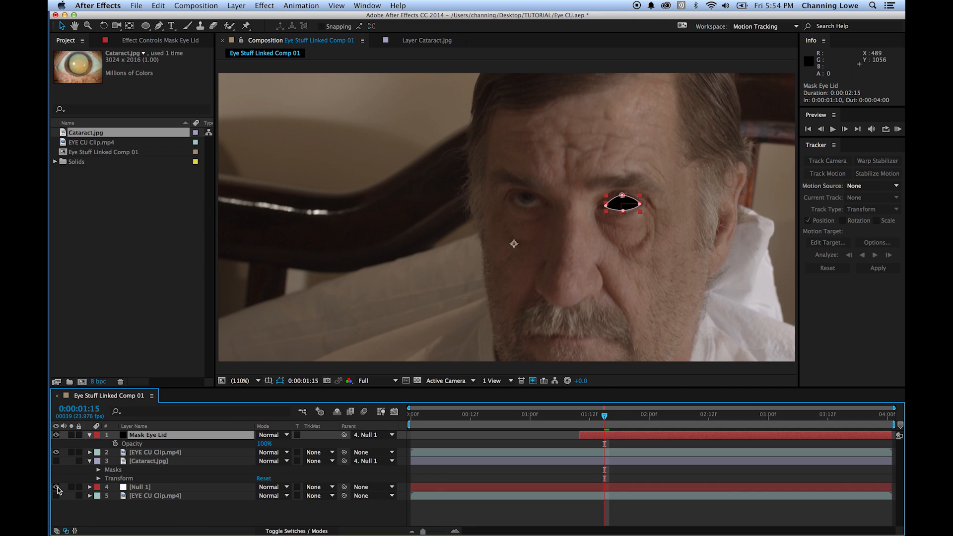
click(56, 487)
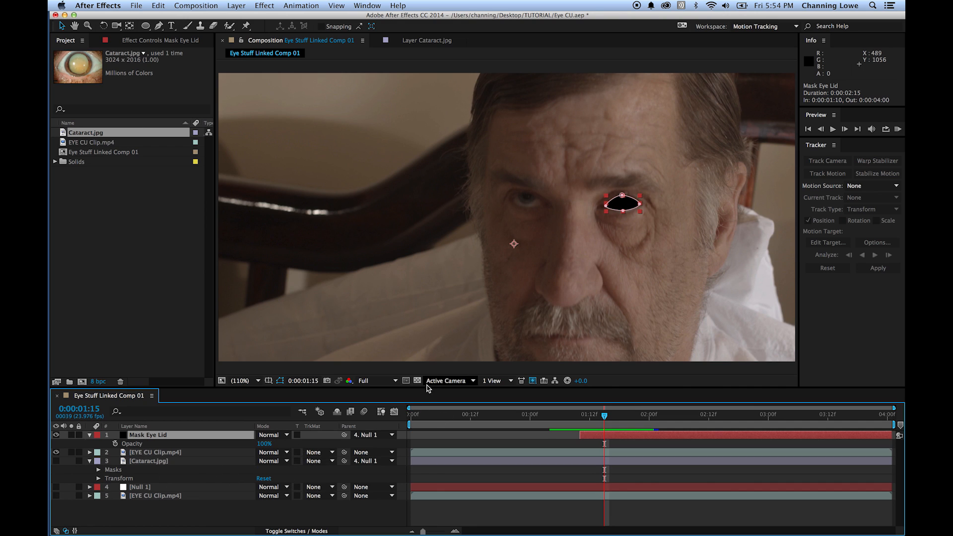
drag(394, 233, 445, 293)
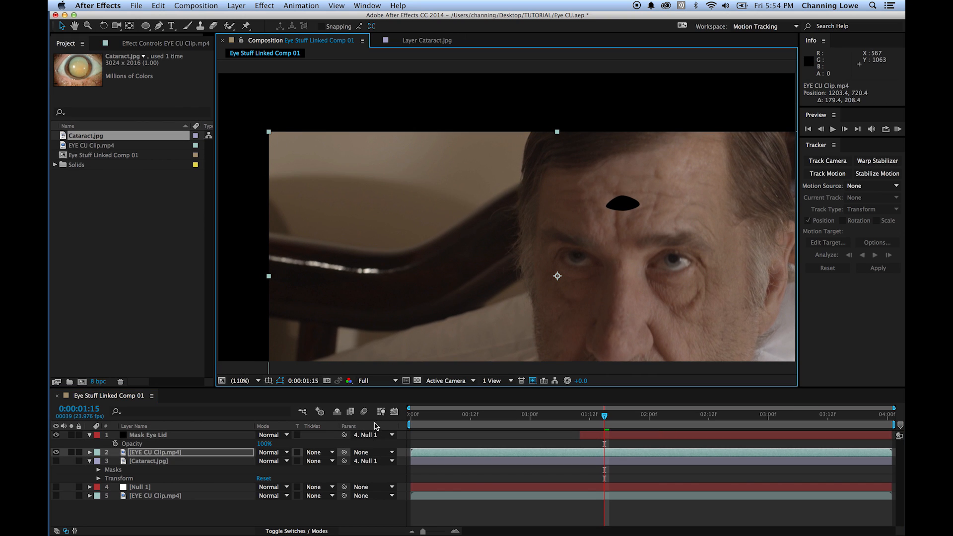
click(417, 381)
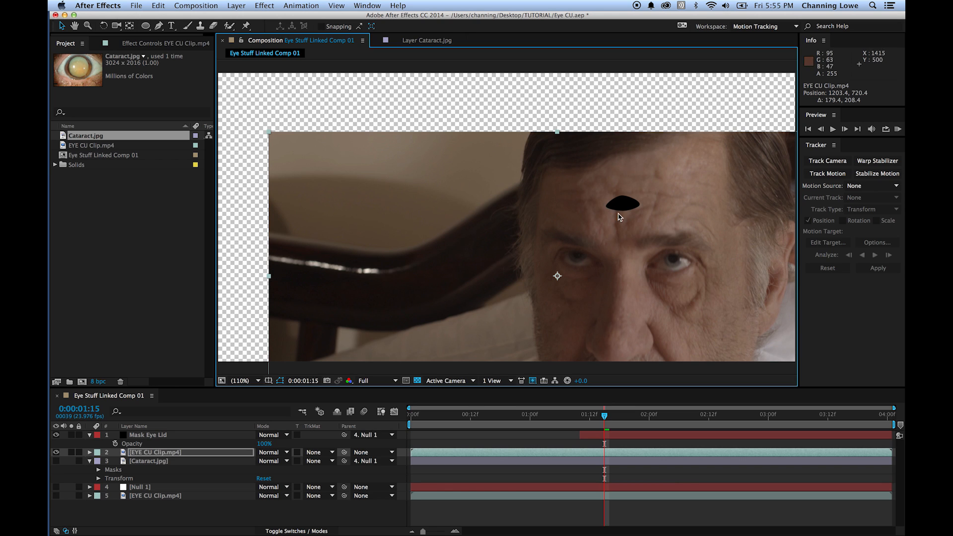
key(super+z)
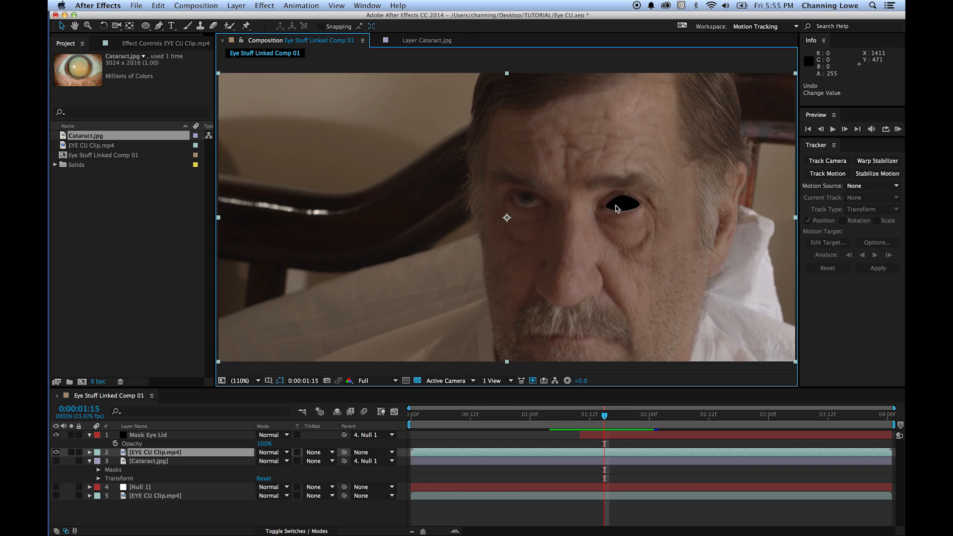
drag(624, 202, 668, 228)
key(super+z)
key(super+z)
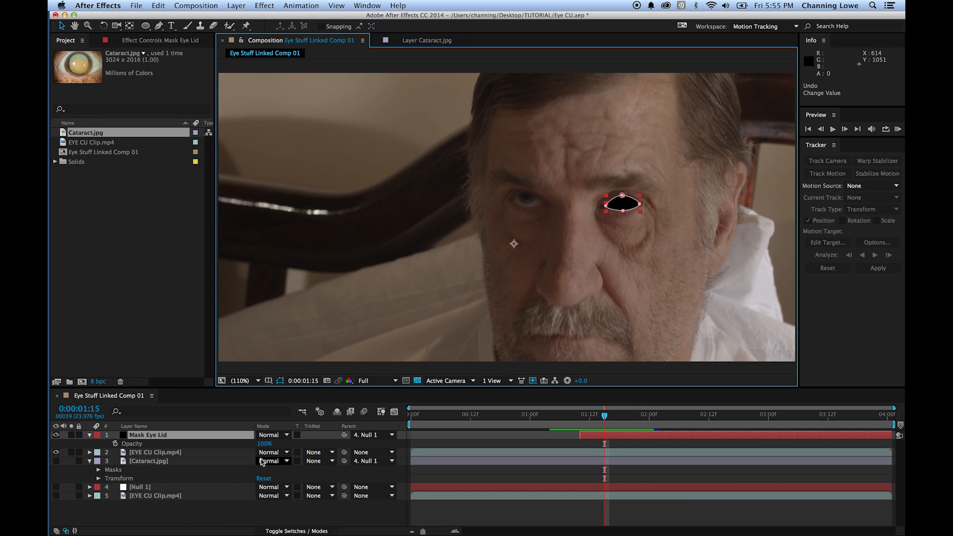
- Try Alpha Matte "Mask Eye Lid" on the duplicated EYE CU Clip.mp4 layer and undo it
click(160, 452)
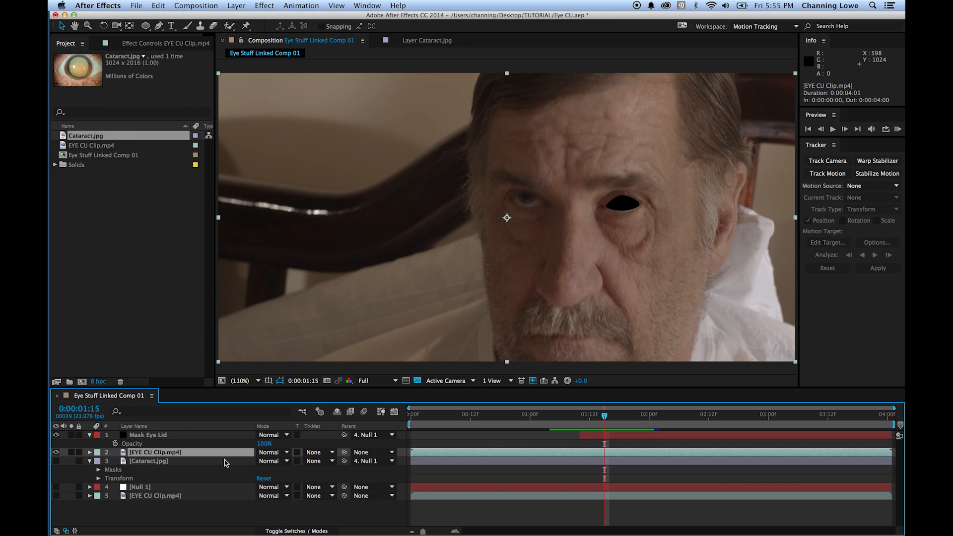
click(320, 453)
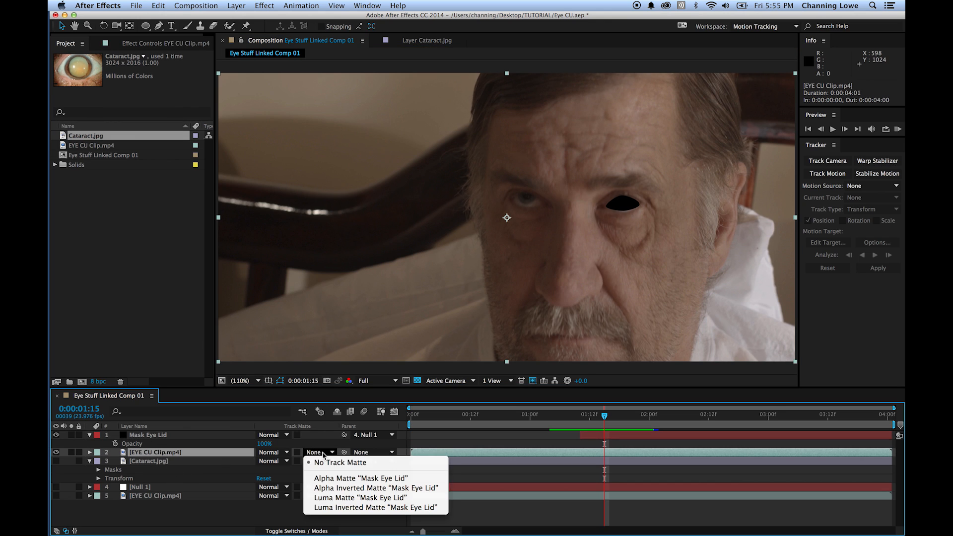
click(365, 480)
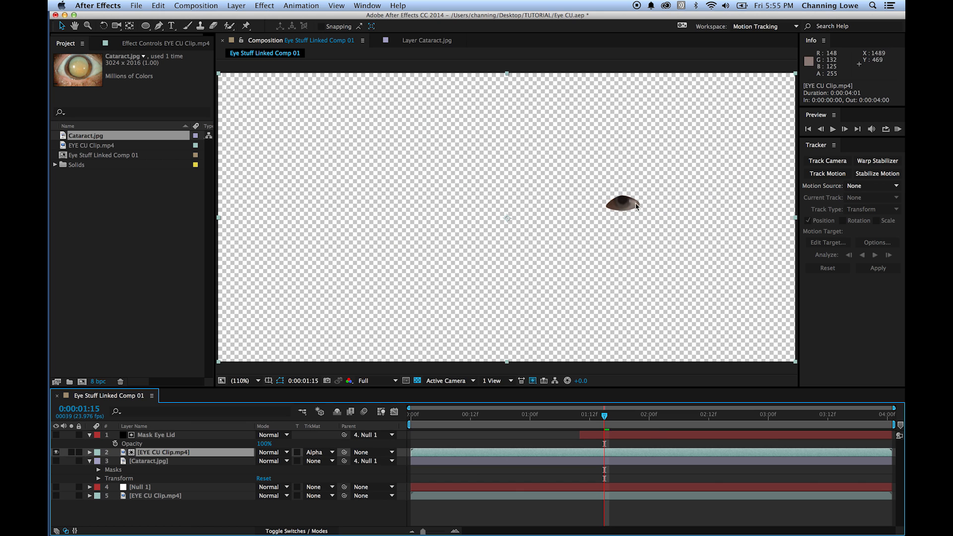
key(super+z)
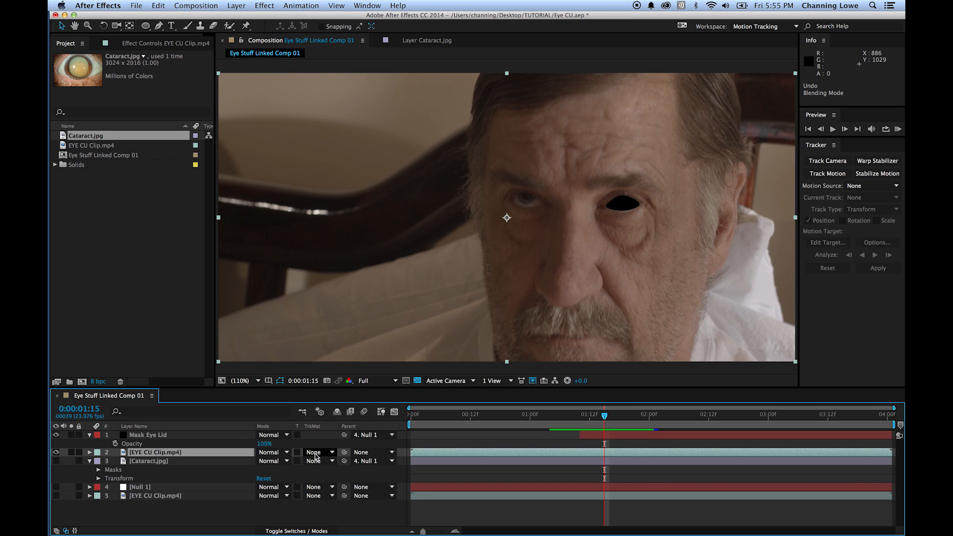
- Apply Alpha Inverted Matte "Mask Eye Lid" to the duplicated clip and show the Cataract.jpg and original EYE CU Clip.mp4 layers
click(317, 452)
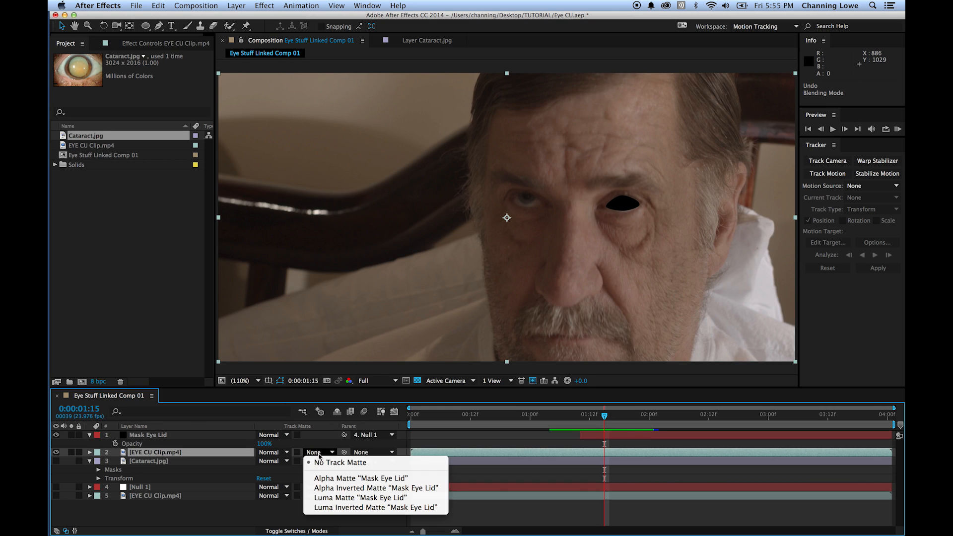
click(349, 489)
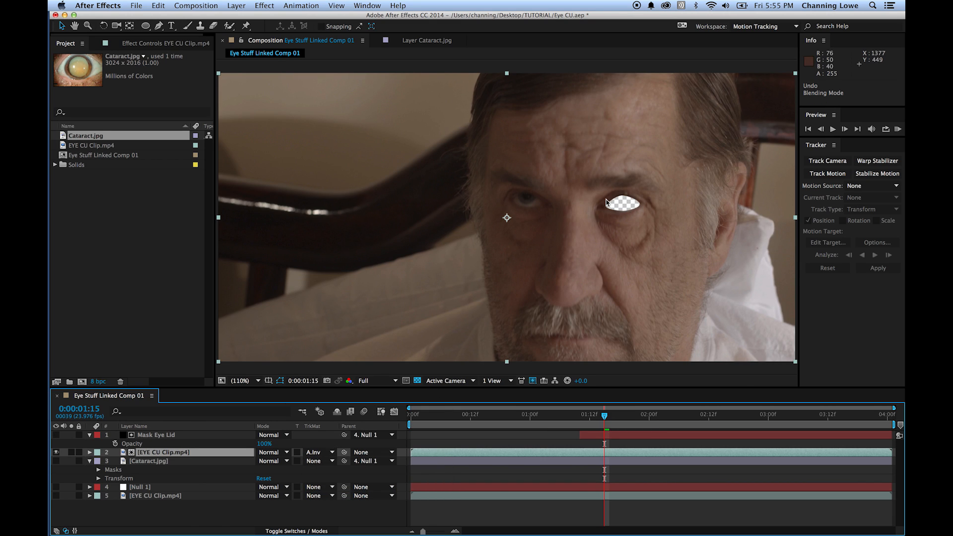
click(56, 461)
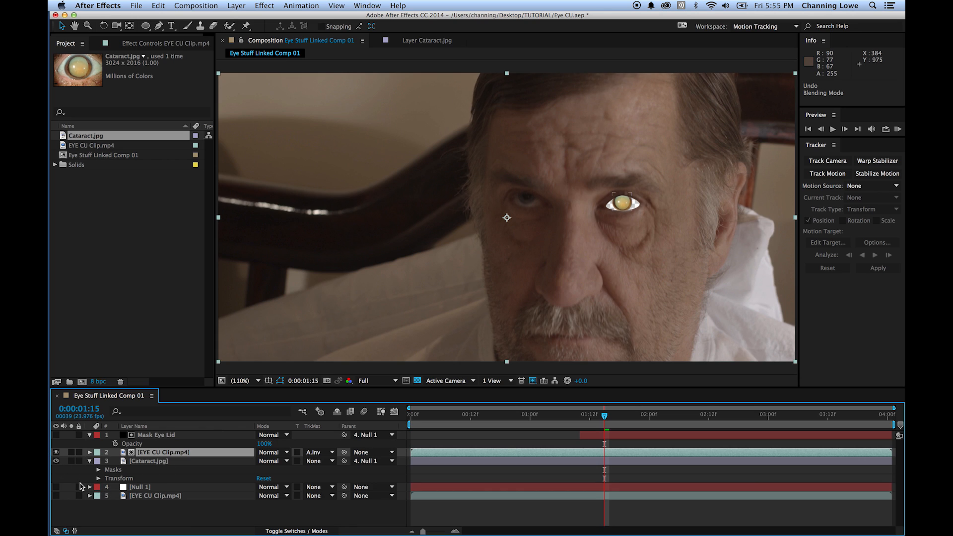
click(56, 496)
- Set the mask feather of Mask 1 on the Mask Eye Lid layer to 2 pixels
scroll(624, 200, up, 6)
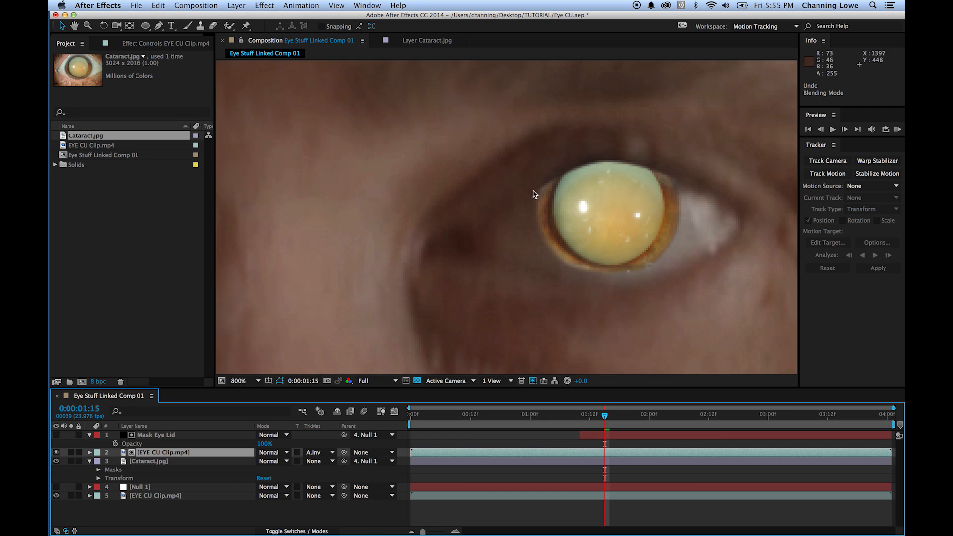
click(149, 435)
click(90, 436)
click(90, 435)
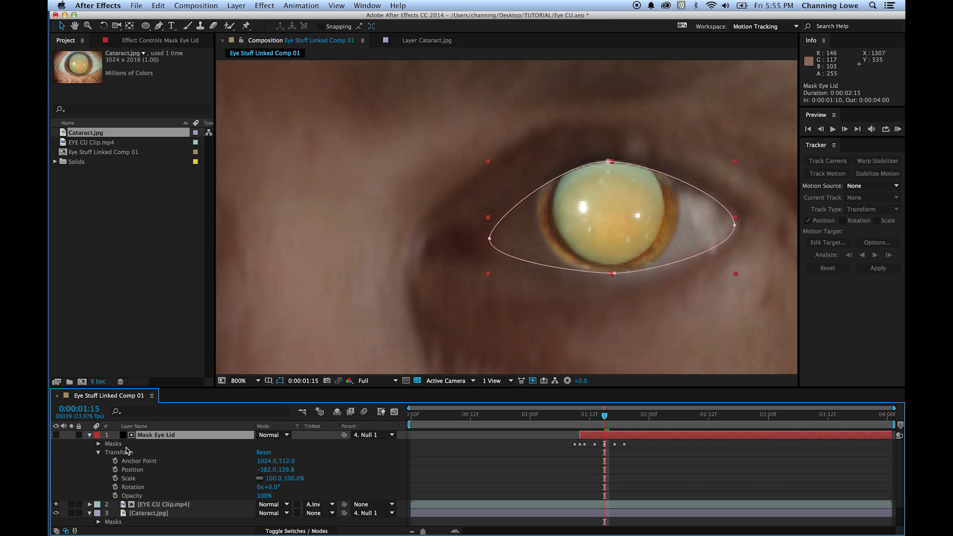
click(98, 444)
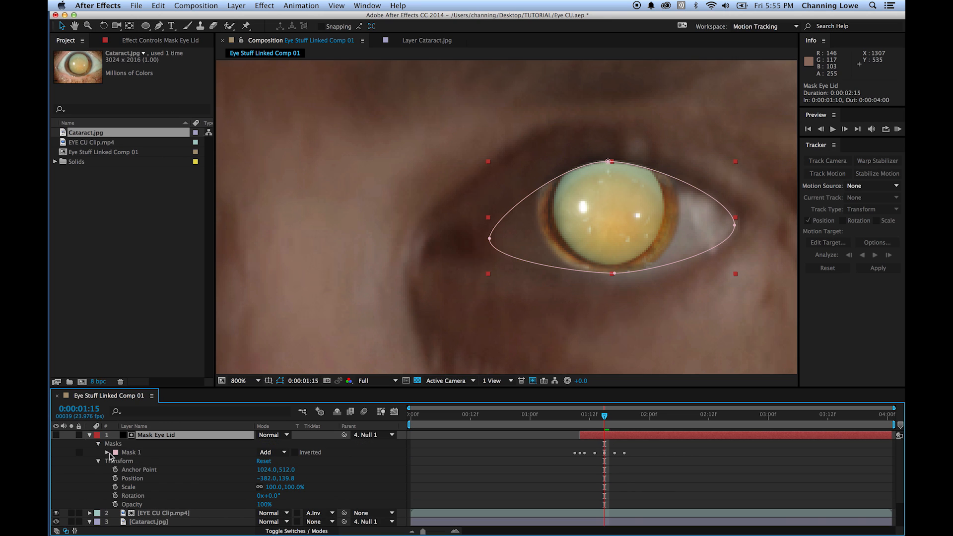
click(110, 454)
click(108, 455)
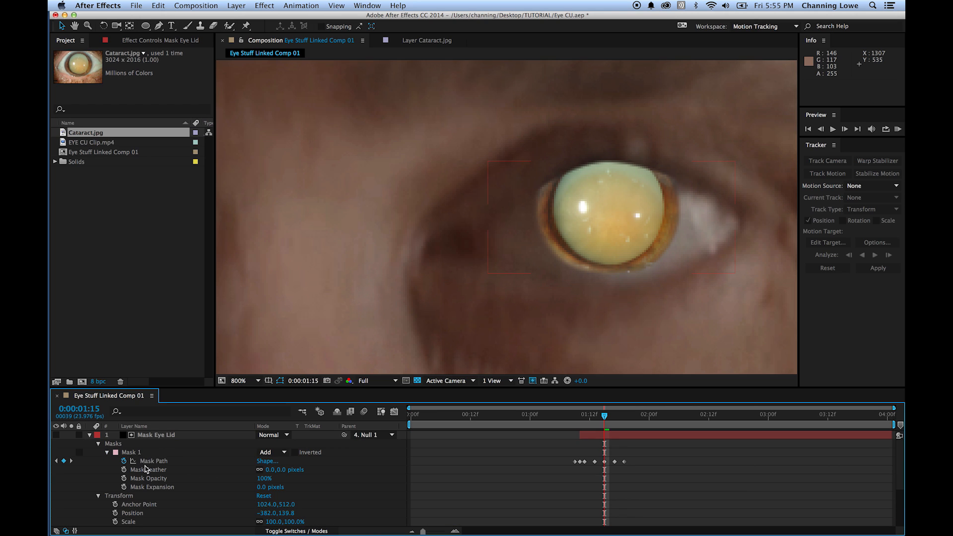
click(272, 470)
text(2)
key(Return)
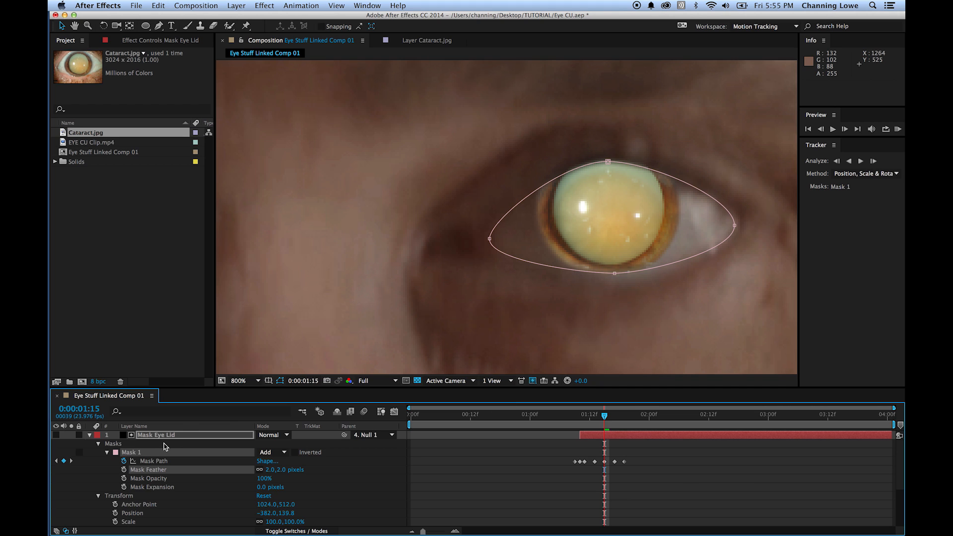
click(98, 444)
click(89, 435)
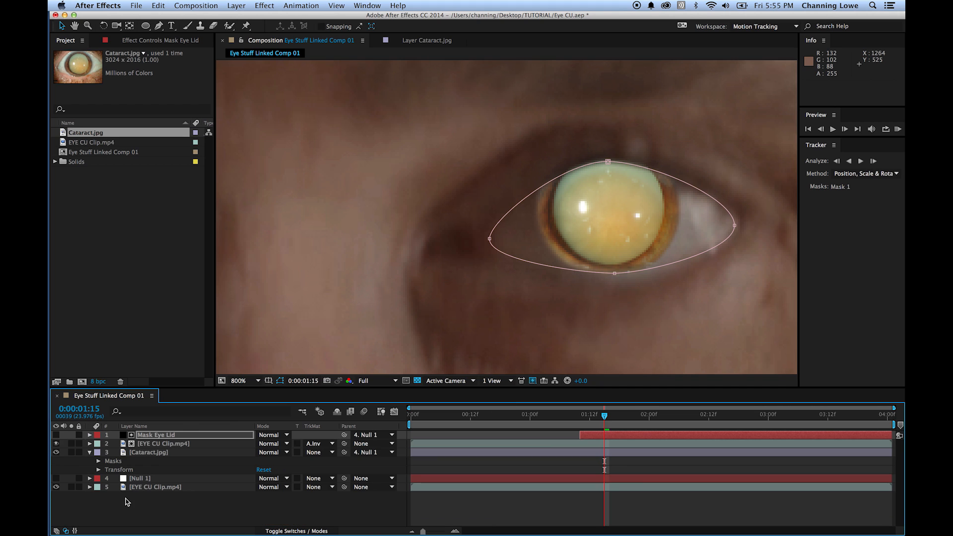
click(127, 504)
- Preview the composite from the first frame with the whole image fitted in the viewer
key(space)
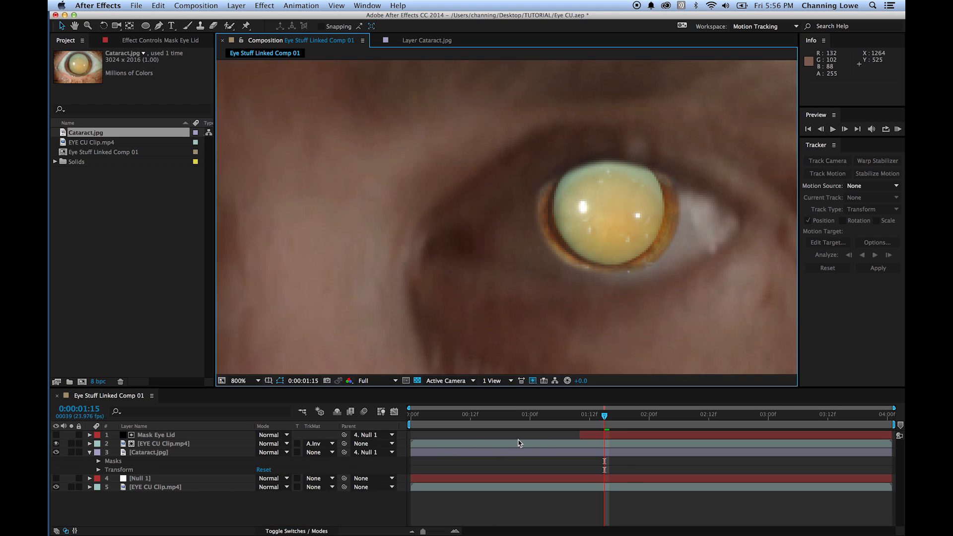
key(shift+slash)
click(326, 512)
drag(595, 419, 411, 423)
key(space)
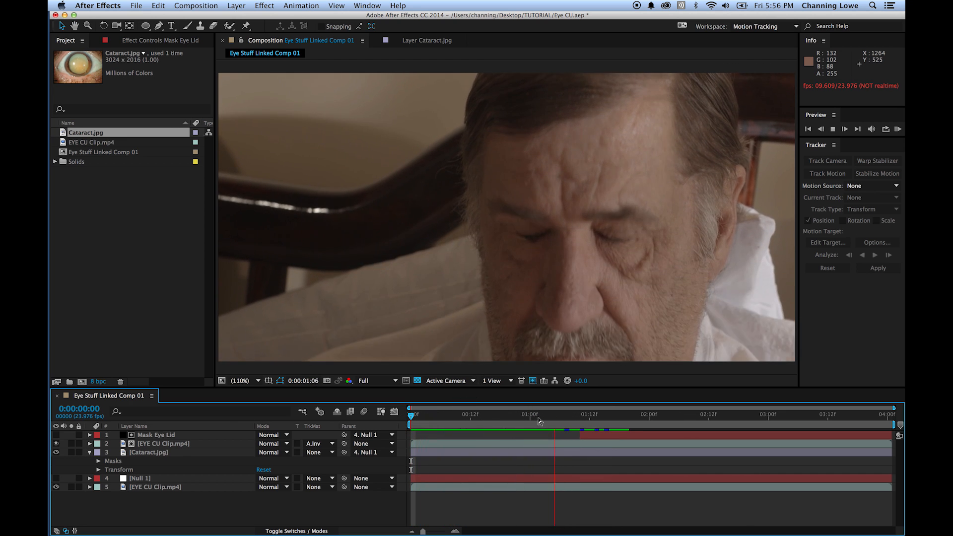
drag(611, 424, 714, 450)
key(space)
key(space)
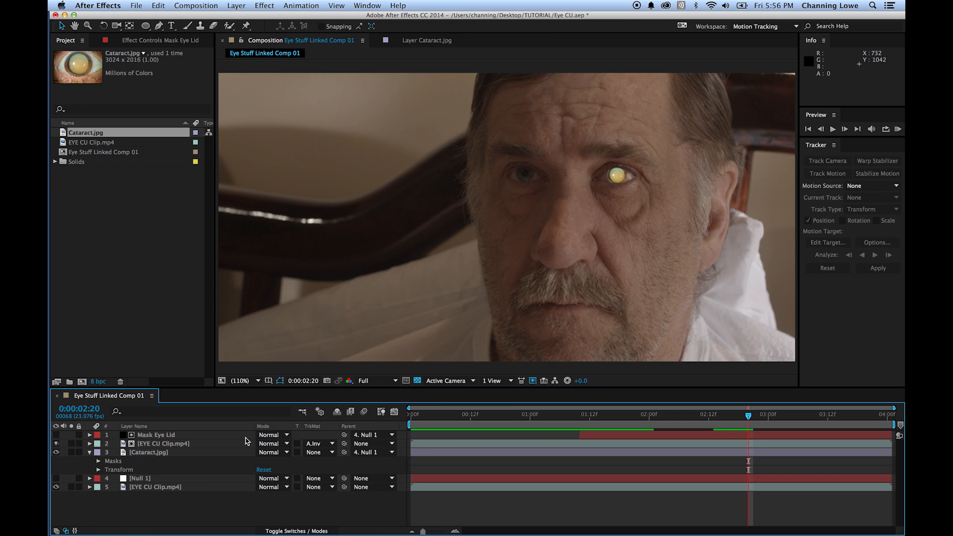
- Reduce the opacity of the Cataract.jpg layer to 80%, and lower it further to 70%
scroll(614, 204, up, 4)
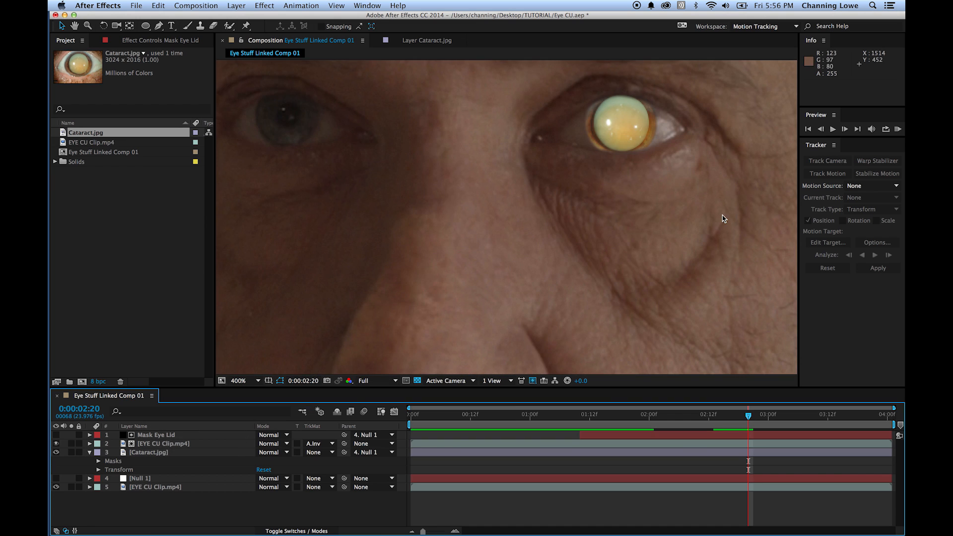
click(170, 454)
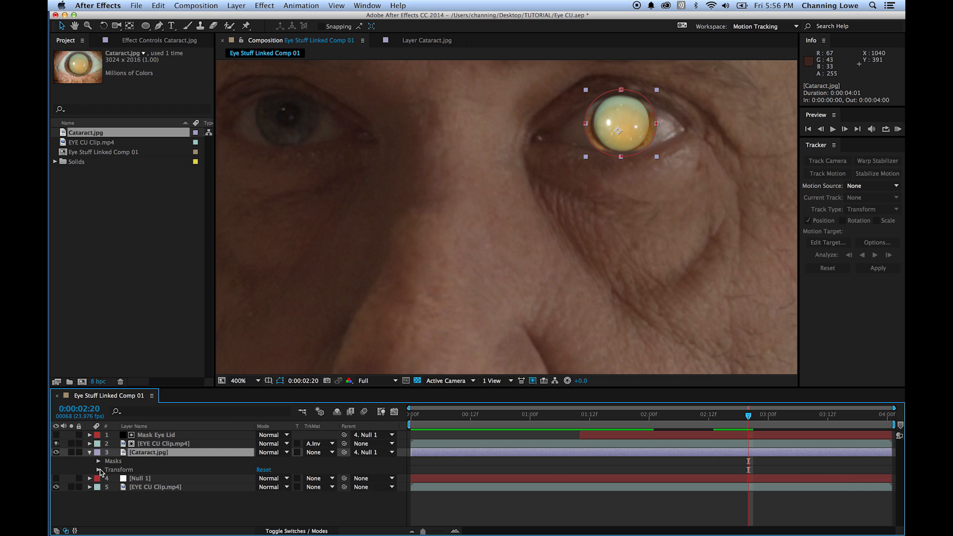
key(t)
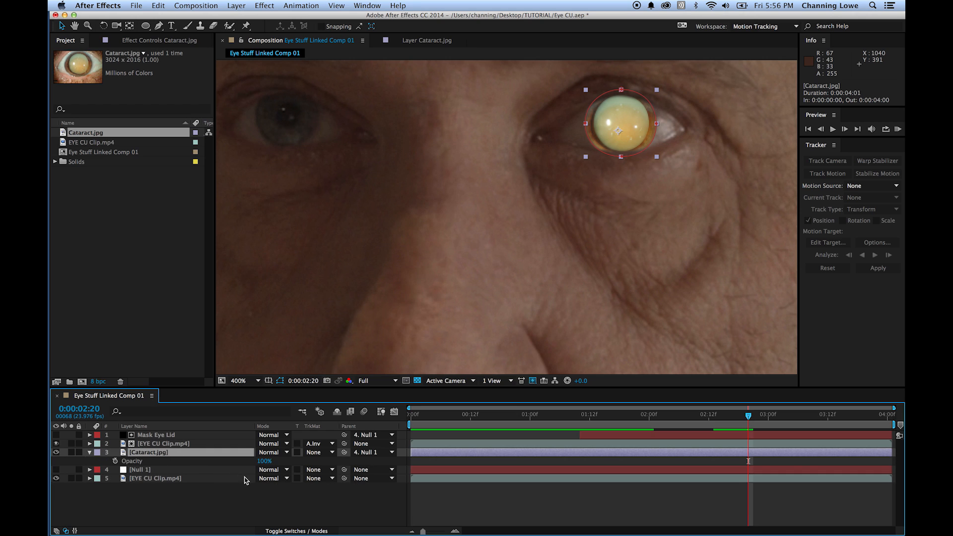
click(264, 461)
text(80)
key(Return)
click(224, 499)
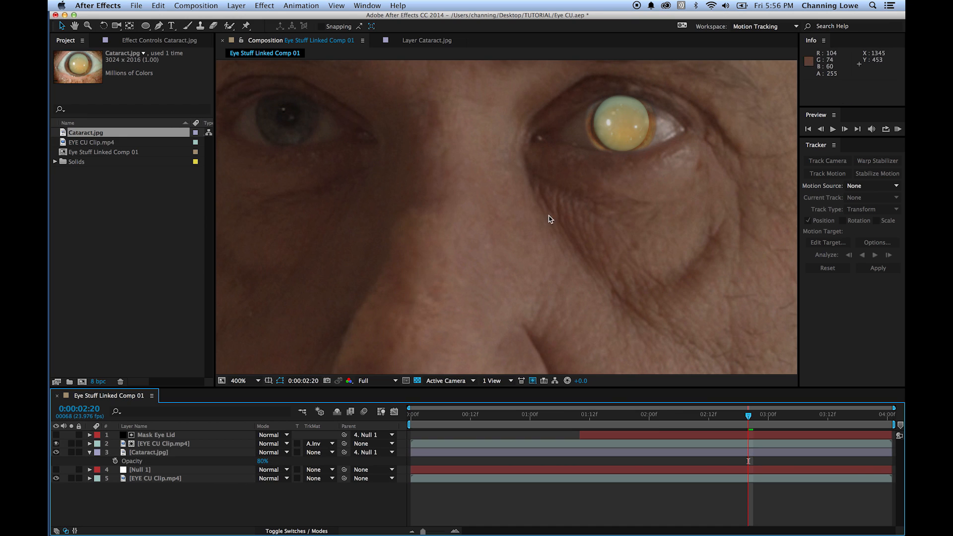
click(261, 462)
key(Return)
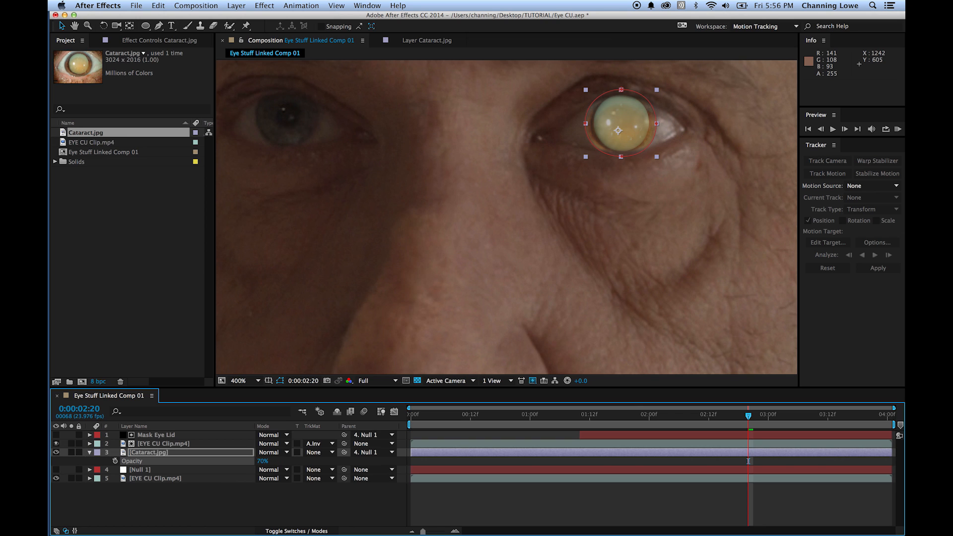
click(234, 502)
- At 0:00:02:01, increase the feather of Mask 1 on the Cataract.jpg layer to 80 pixels, and further to 90 pixels
drag(690, 420, 654, 418)
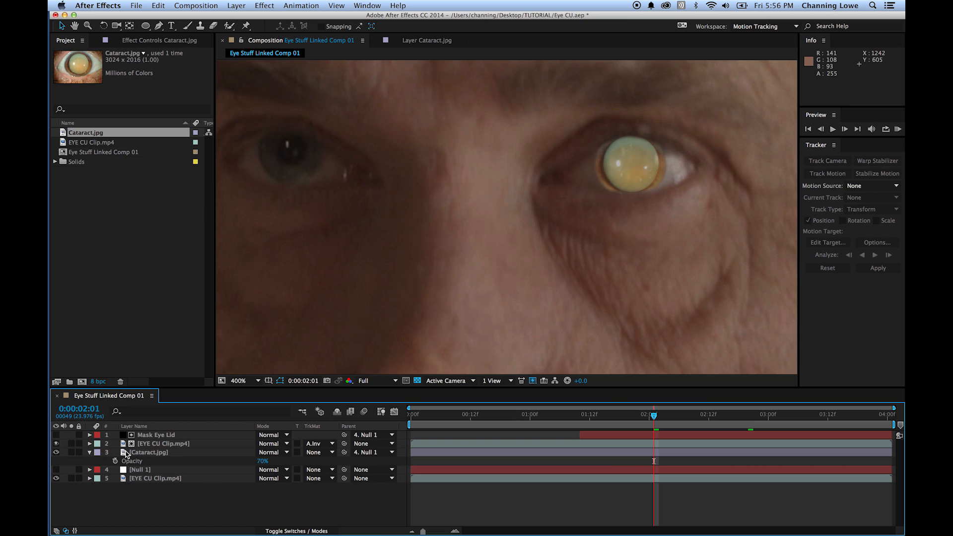
click(113, 453)
click(91, 453)
click(91, 453)
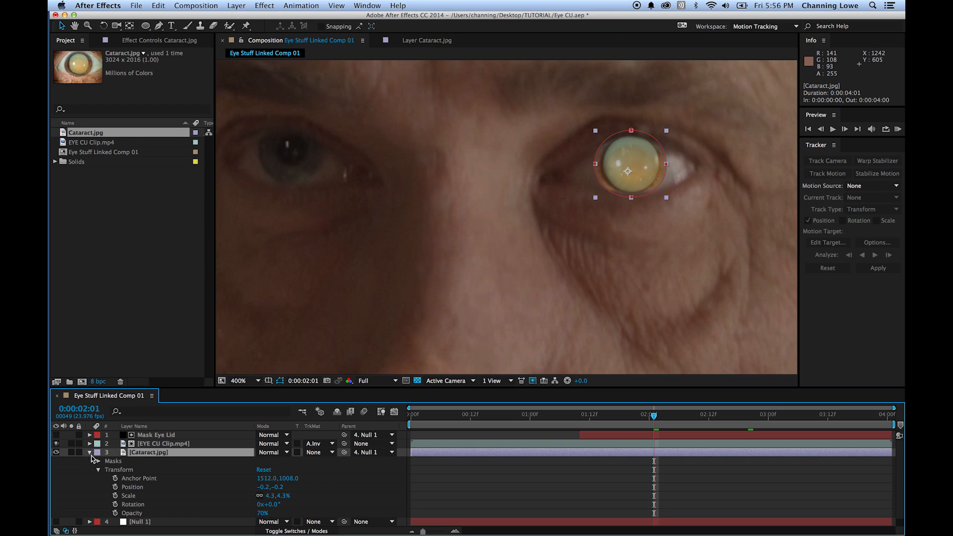
click(97, 461)
click(107, 469)
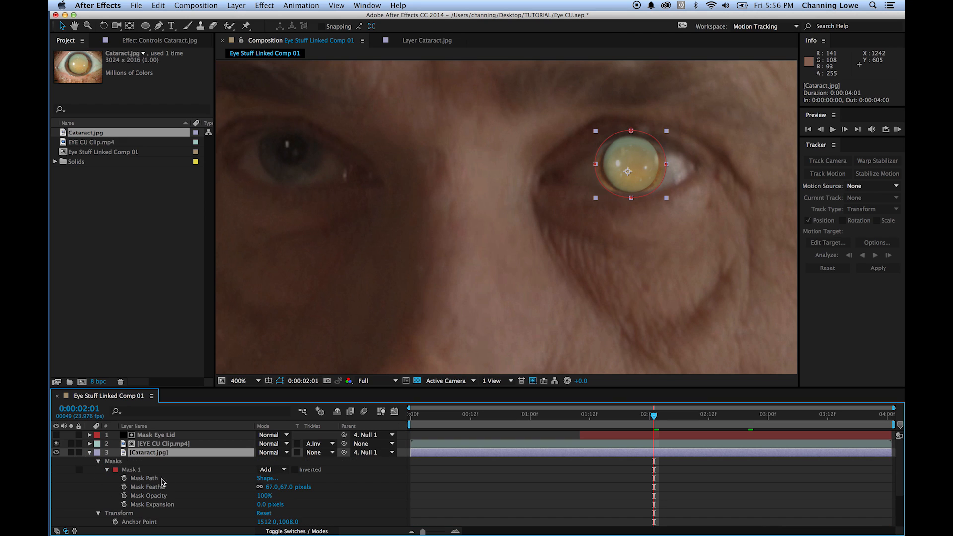
click(286, 488)
text(80)
key(Return)
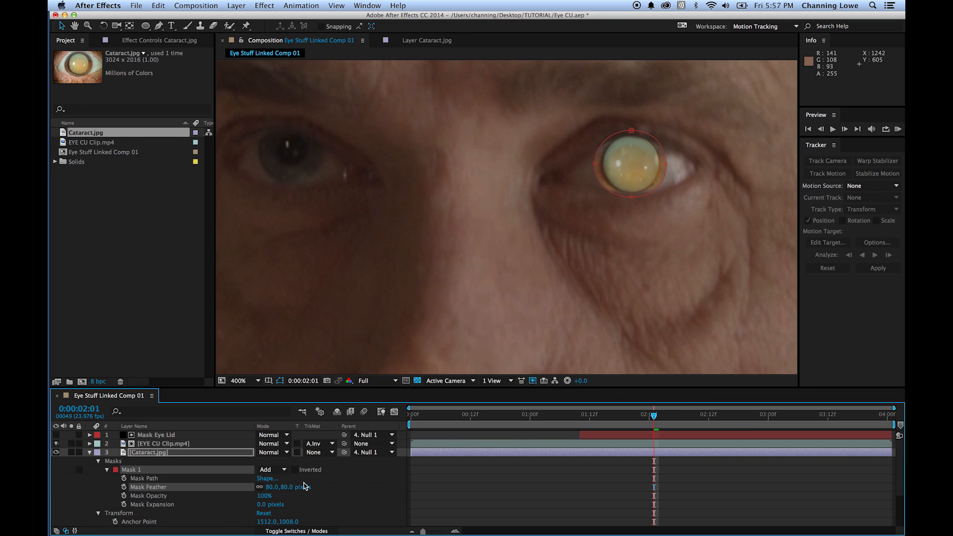
click(273, 488)
text(90)
key(Return)
click(108, 470)
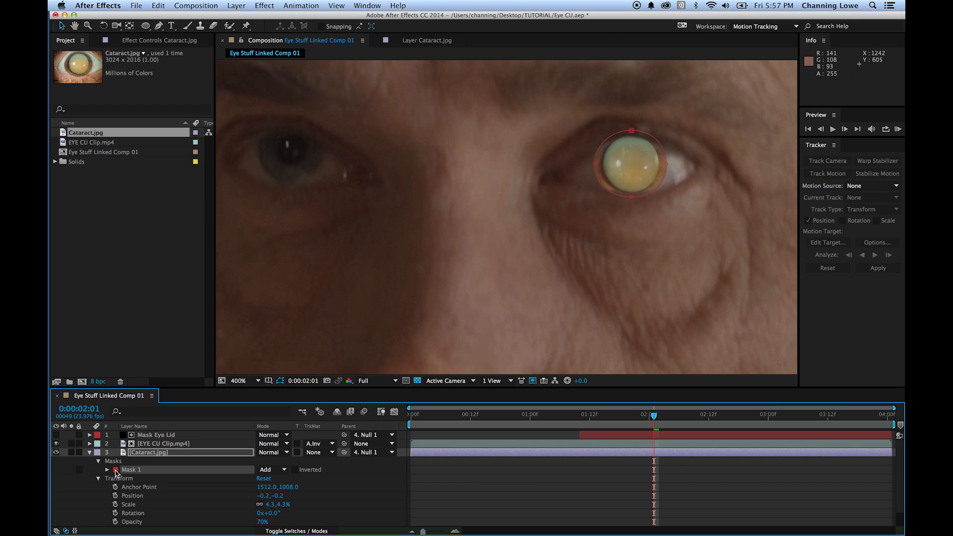
click(99, 461)
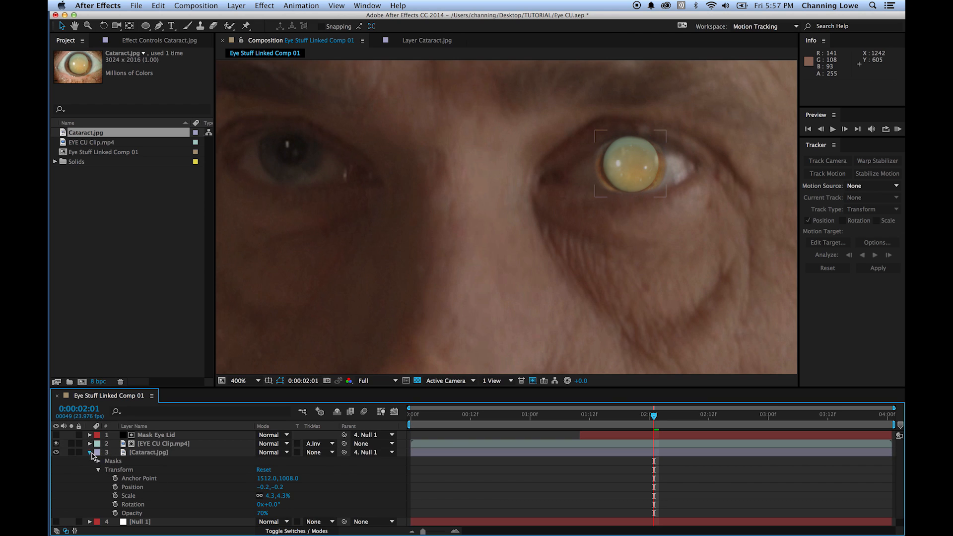
click(91, 453)
click(134, 504)
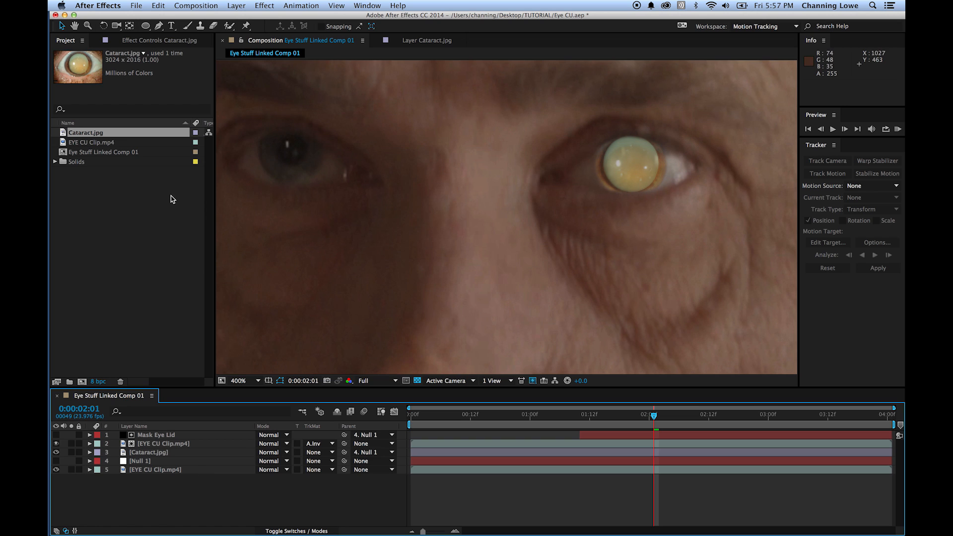
- Switch to the Effects workspace and apply the Colorize blue wash animation preset to the Cataract.jpg layer
click(746, 27)
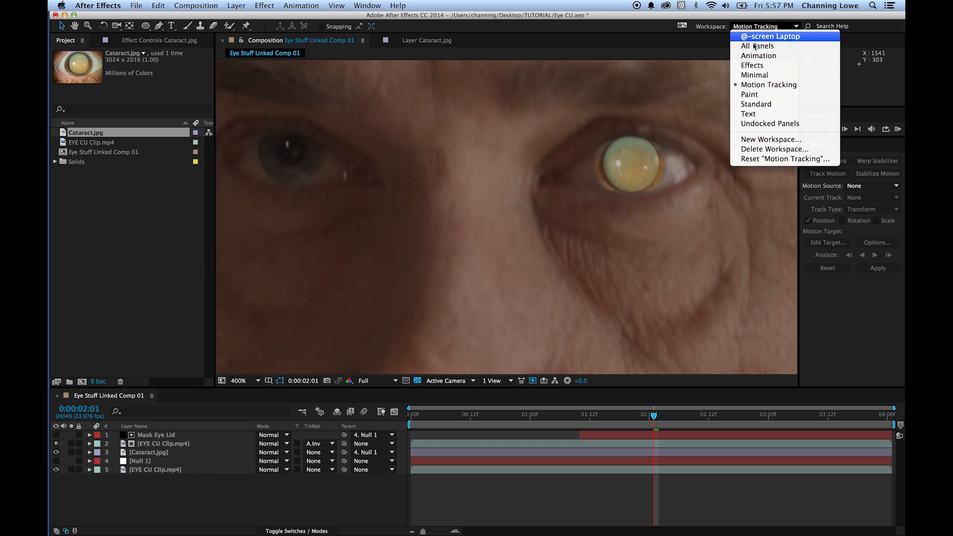
click(764, 66)
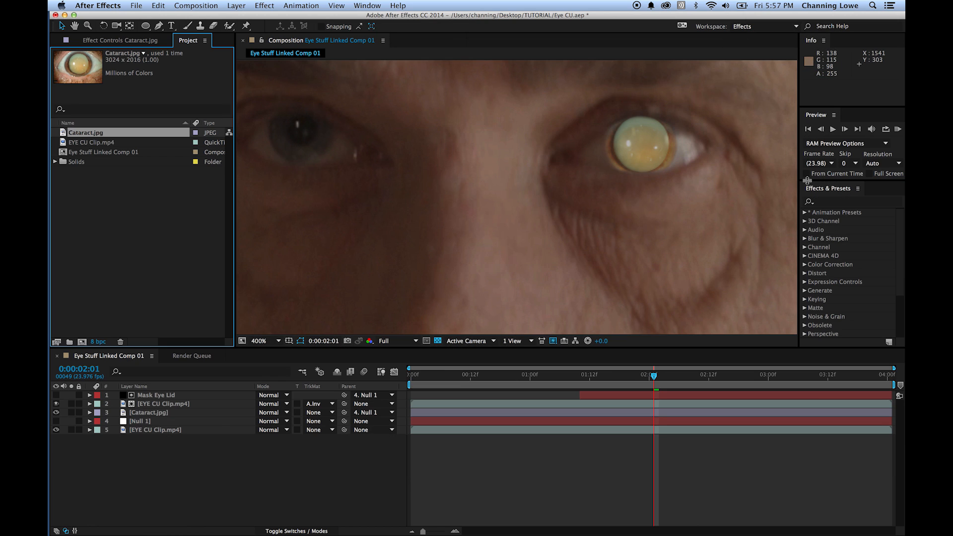
click(828, 201)
text(blue)
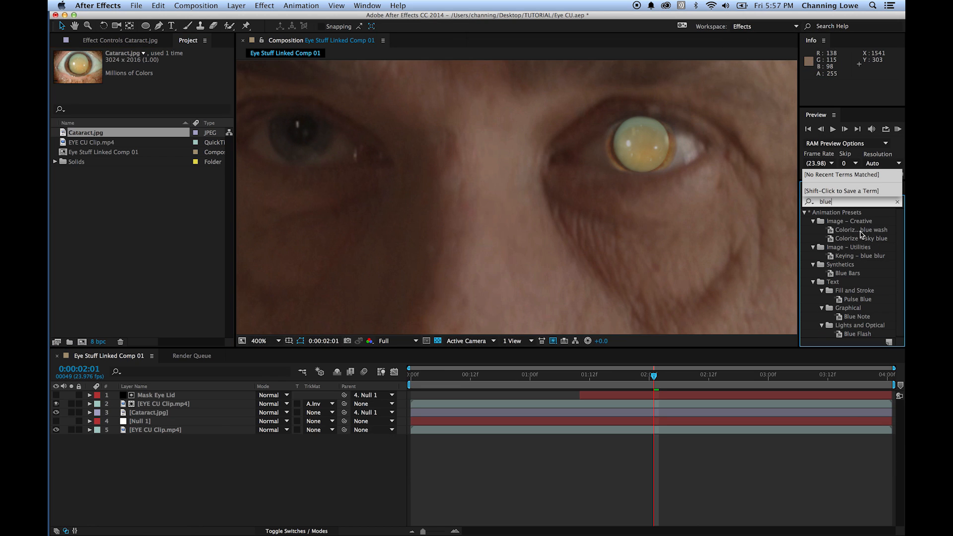
drag(860, 233, 184, 416)
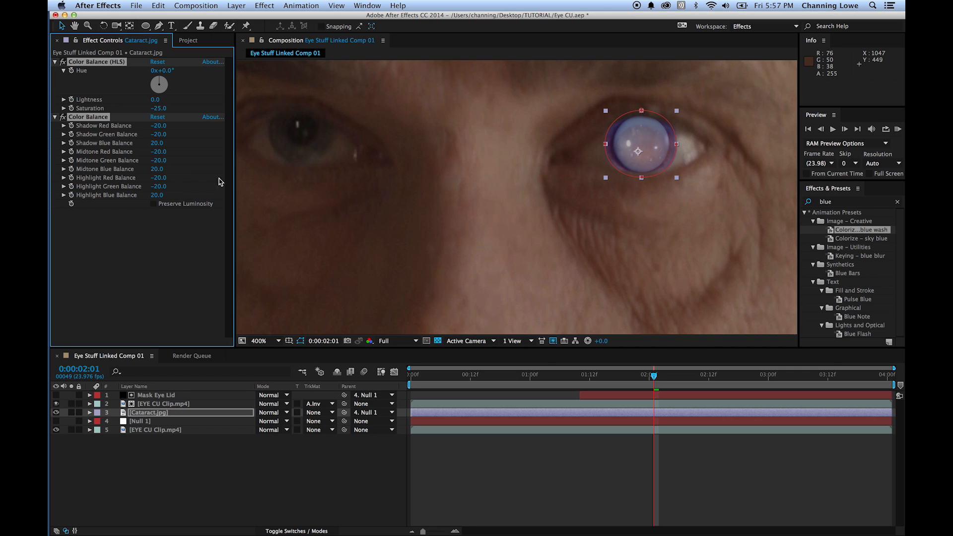
- Search the effects for "hue" and add the Hue/Saturation effect to the Cataract.jpg layer
click(825, 203)
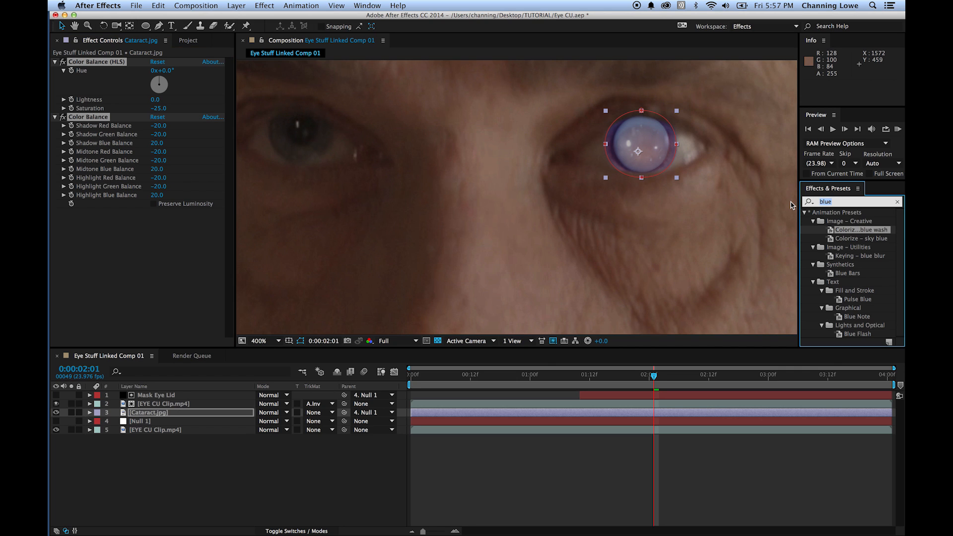
text(hue)
click(848, 280)
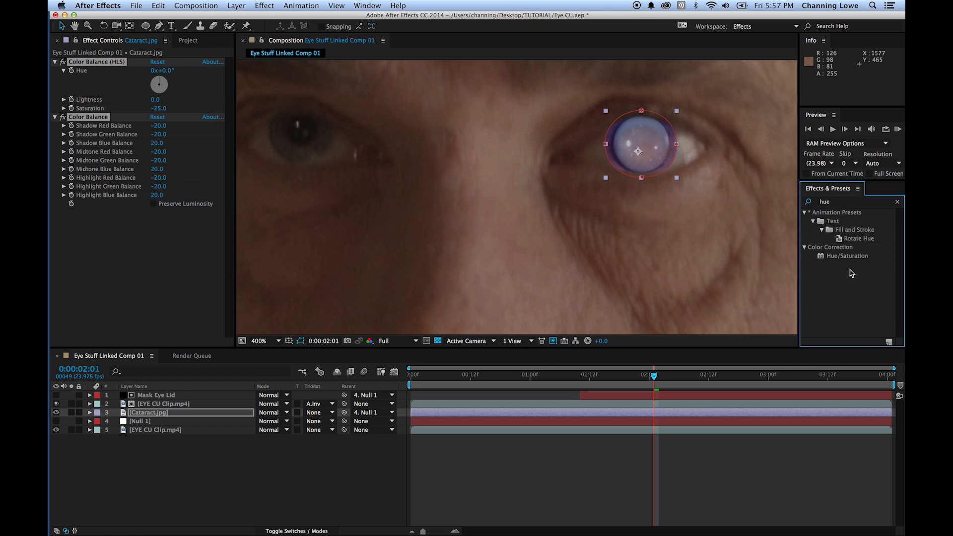
drag(847, 257, 159, 413)
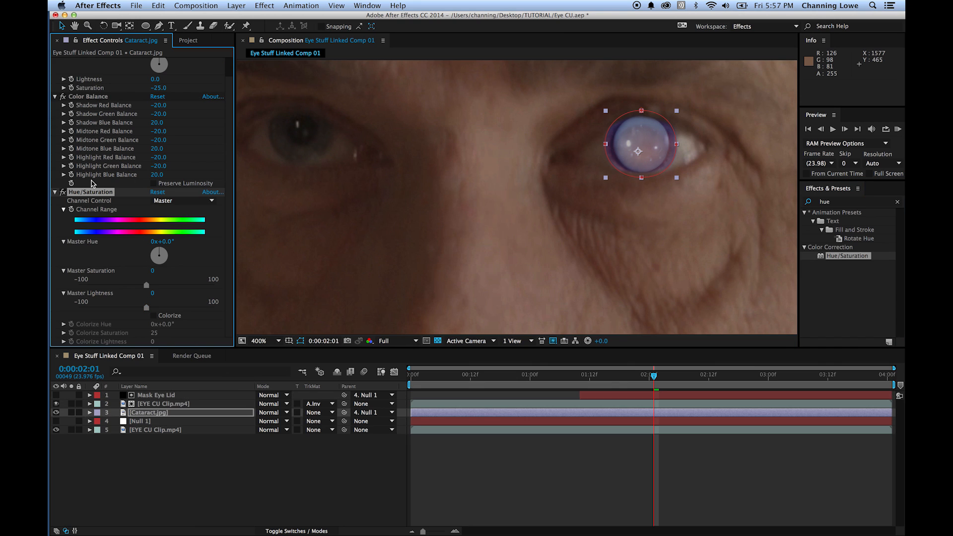
- Lower the Master Saturation of the Hue/Saturation effect on Cataract.jpg to -53
scroll(89, 173, up, 2)
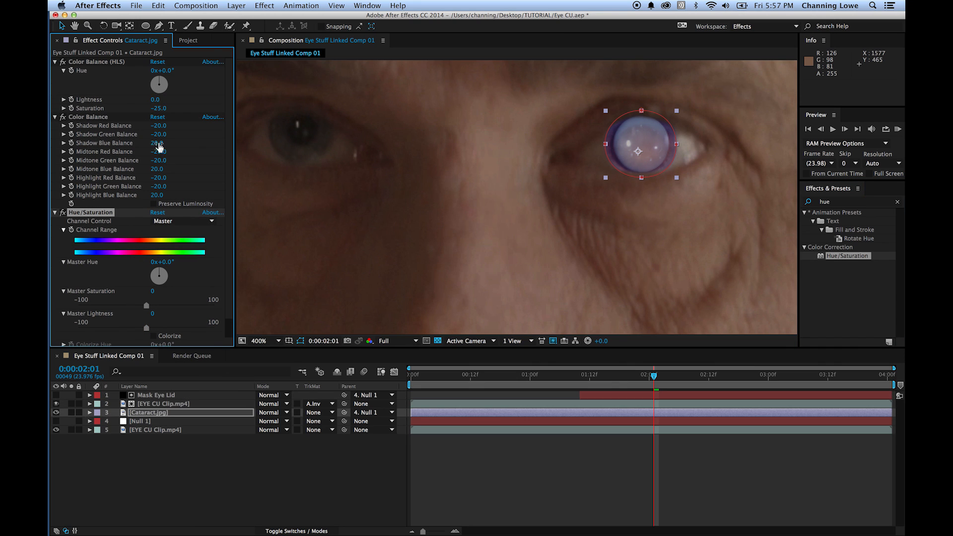
click(55, 62)
click(55, 70)
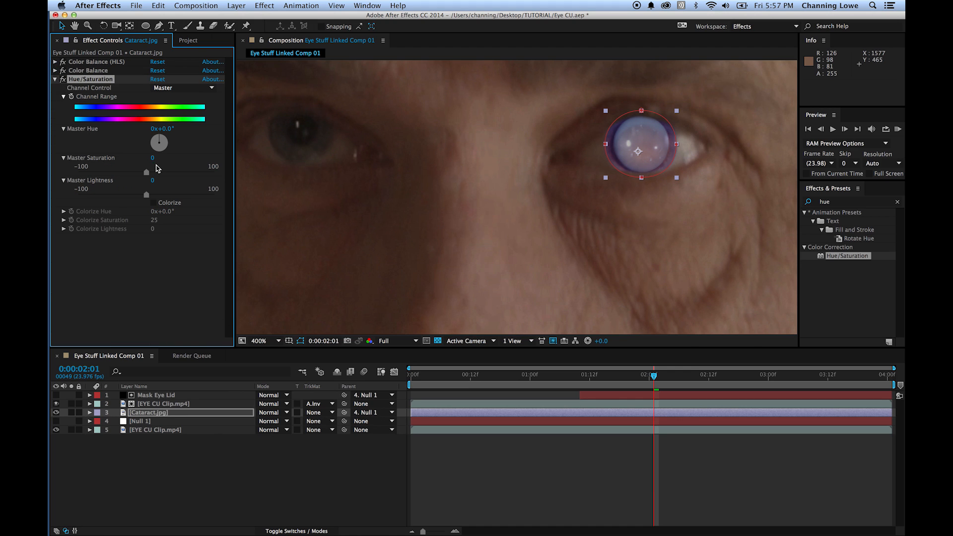
drag(147, 173, 110, 178)
click(245, 472)
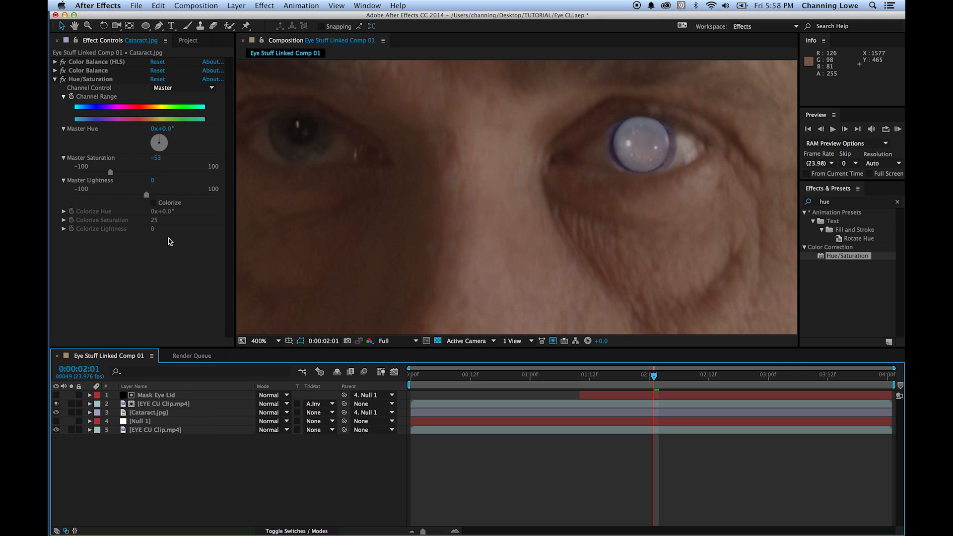
- Set the Midtone Red Balance of the Color Balance effect on Cataract.jpg to -49
click(55, 79)
click(55, 71)
drag(157, 107, 145, 110)
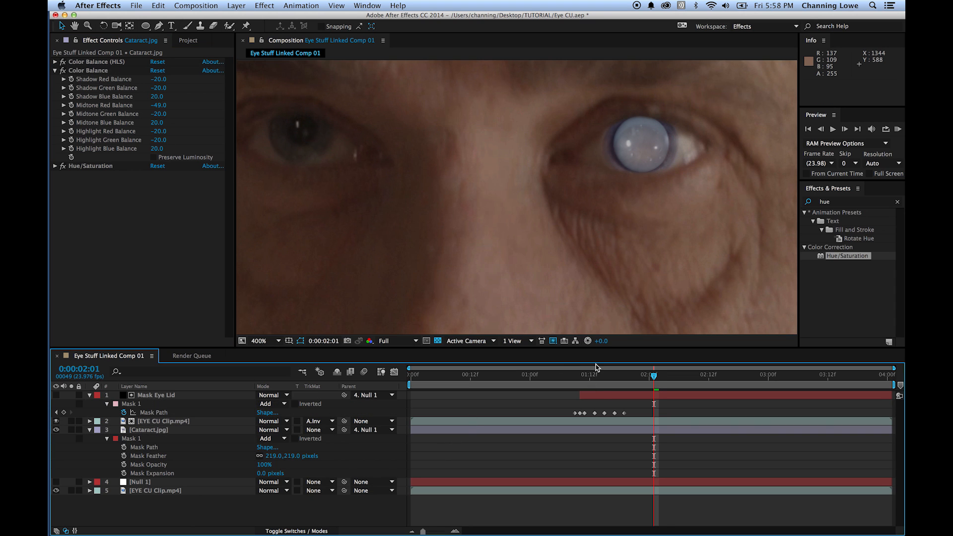
- Preview the color-corrected cataract from the first frame with the full image fitted in the viewer
key(space)
click(581, 382)
drag(562, 378, 341, 388)
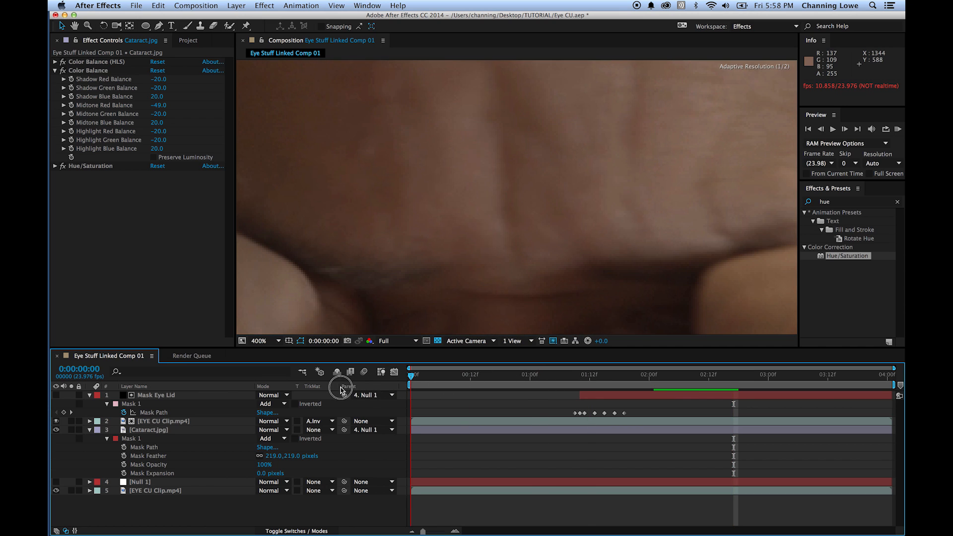
key(alt+slash)
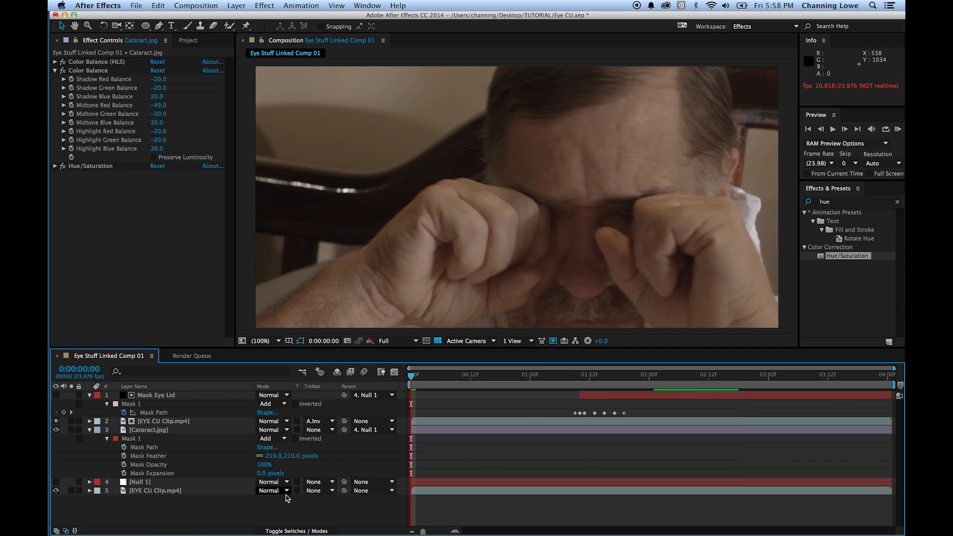
key(space)
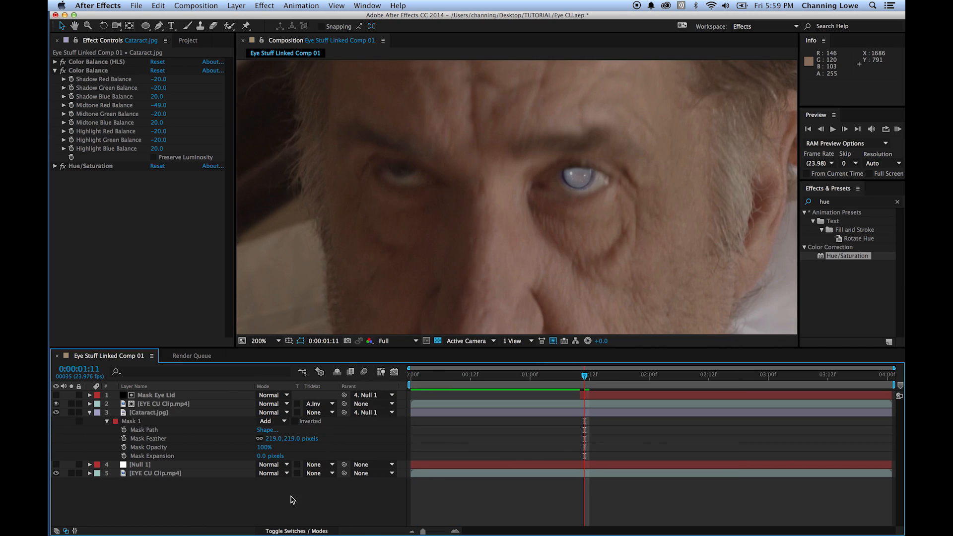
- Set the blending mode of the Cataract.jpg layer to Add
click(272, 413)
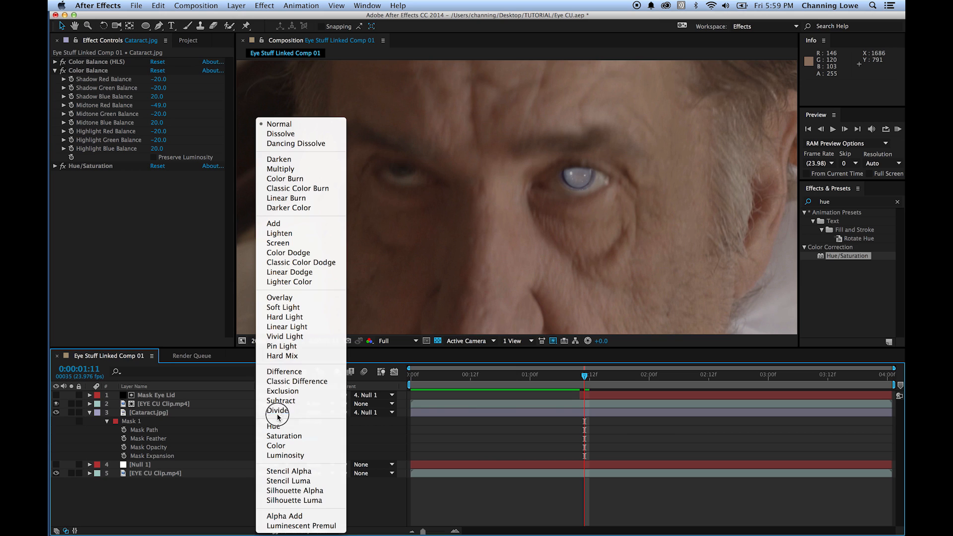
click(298, 229)
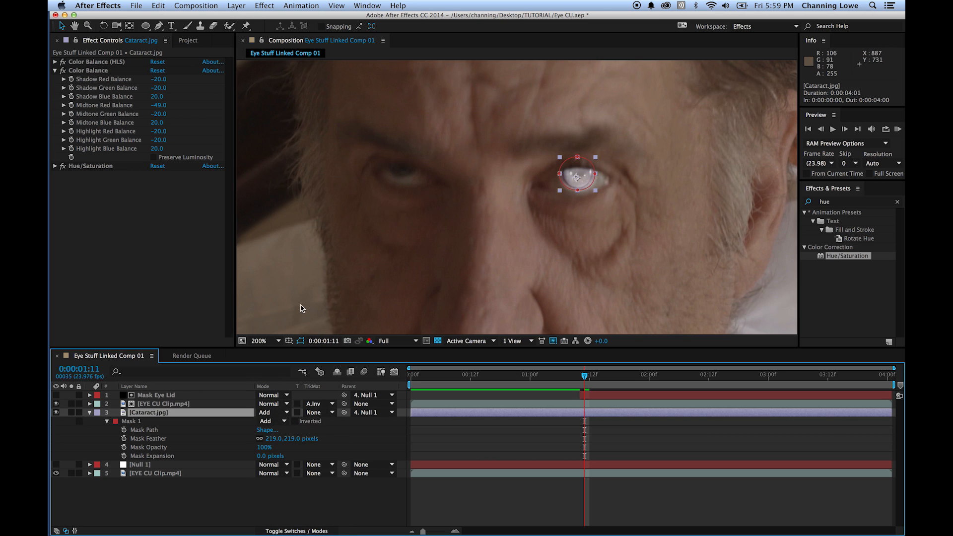
click(329, 505)
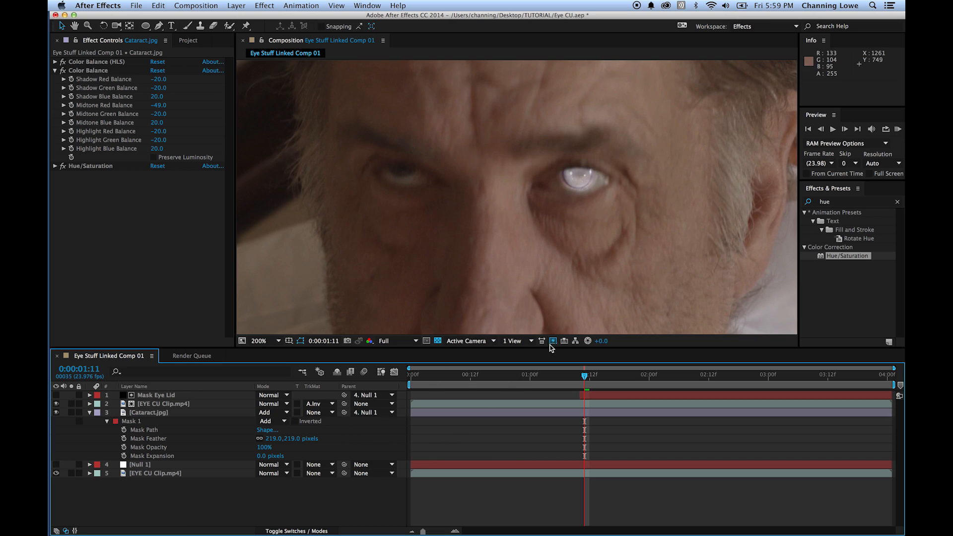
- Lower the opacity of the Cataract.jpg layer to 54%
click(114, 422)
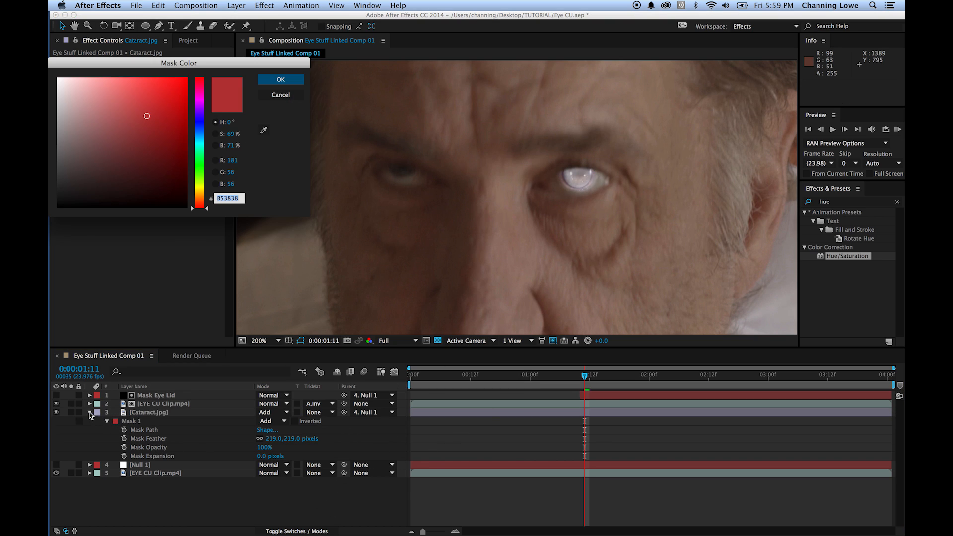
key(Return)
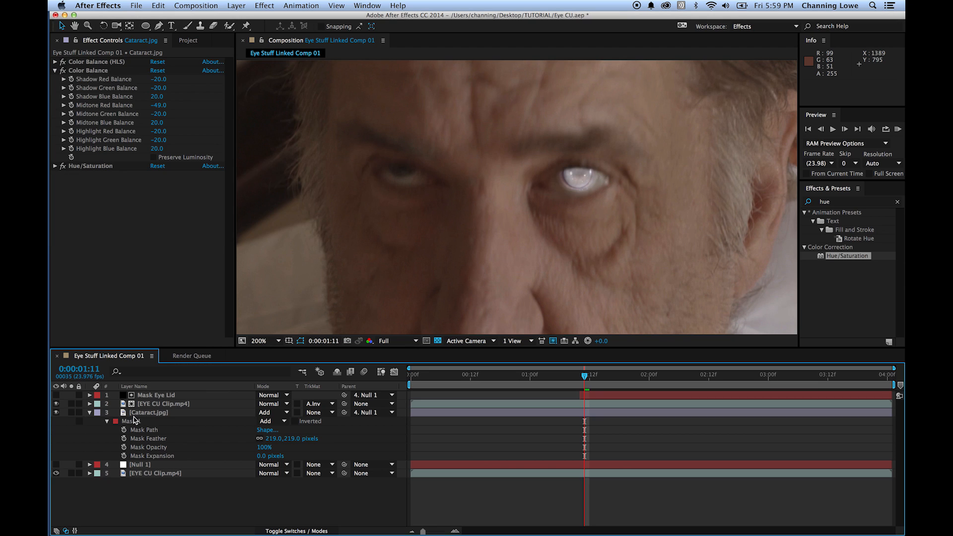
click(134, 421)
key(t)
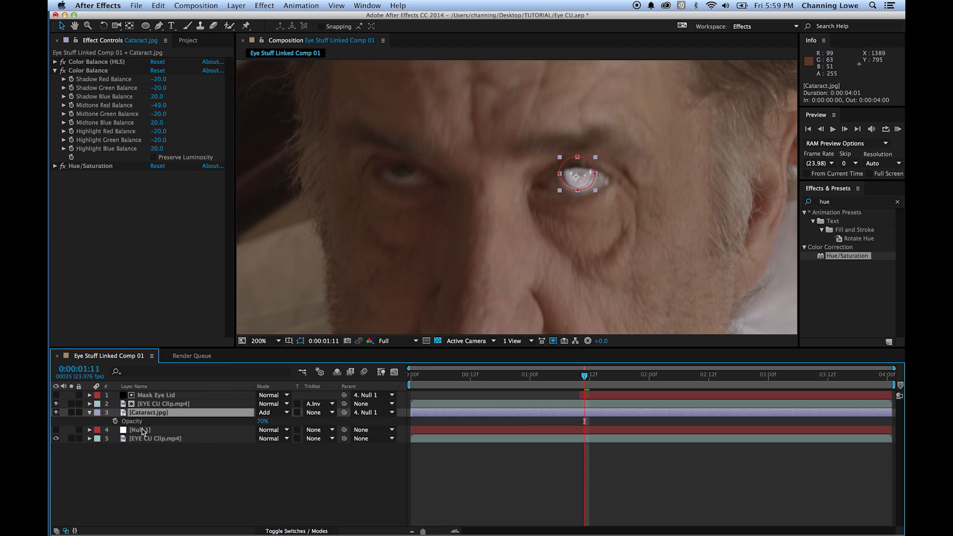
drag(262, 421, 259, 426)
click(264, 475)
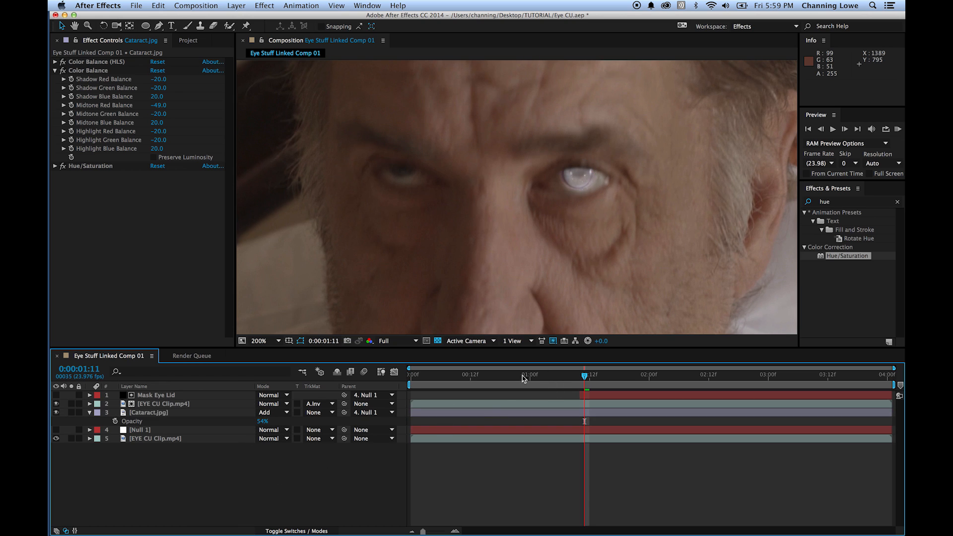
- Search the effects for "bright", add Brightness & Contrast to the Cataract.jpg layer and set its Brightness to -39
click(839, 201)
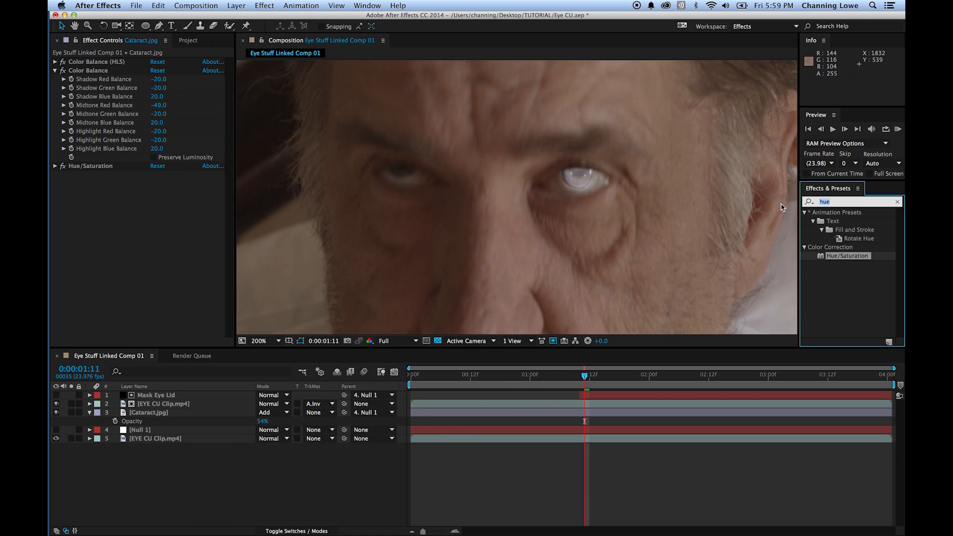
text(bright)
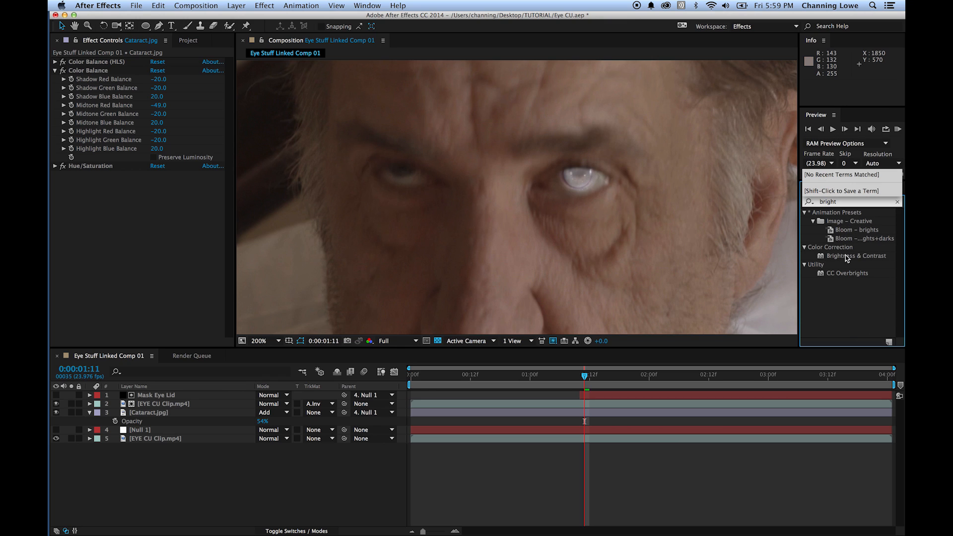
drag(846, 257, 149, 413)
drag(150, 188, 138, 187)
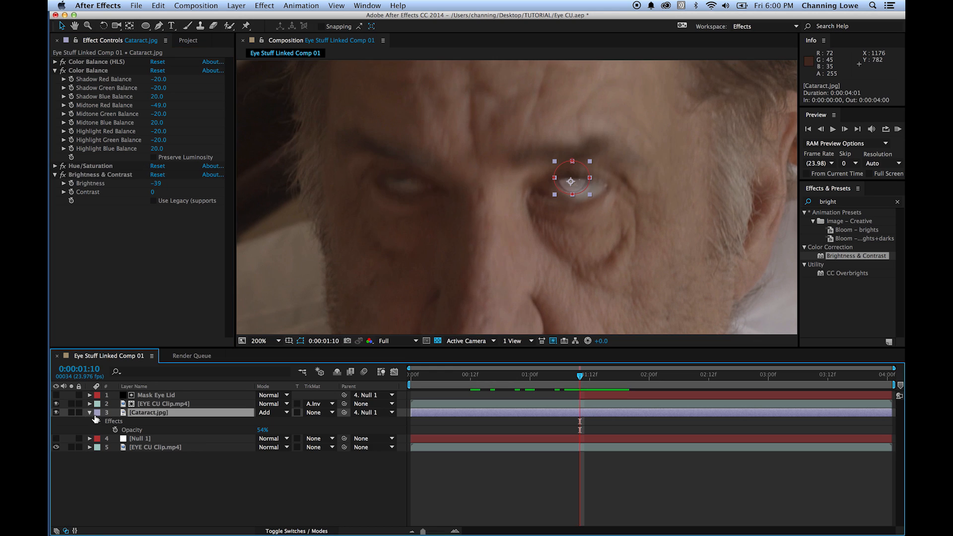
- Reveal the Transform properties of Cataract.jpg and start keyframing its Position at 0:00:01:11
click(91, 413)
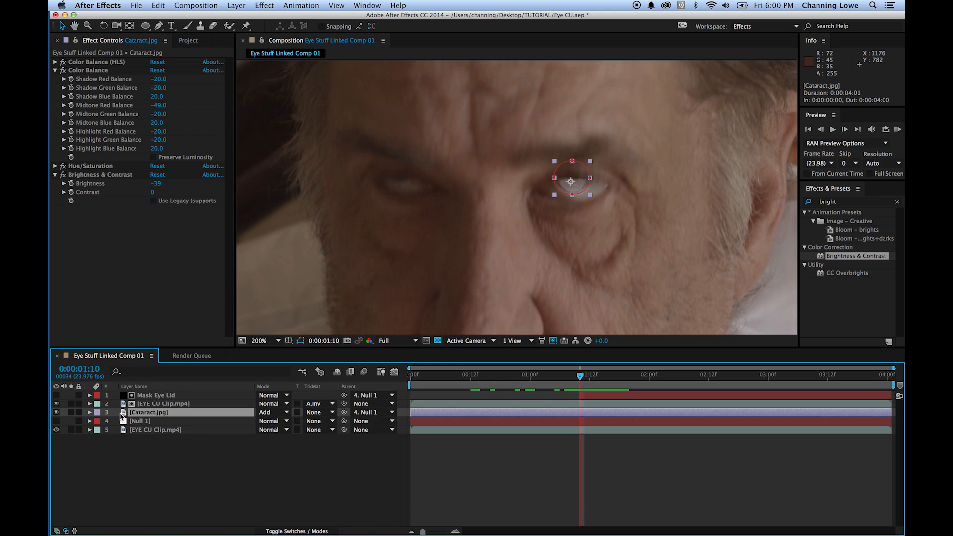
click(89, 416)
click(90, 414)
click(119, 413)
click(101, 441)
click(99, 438)
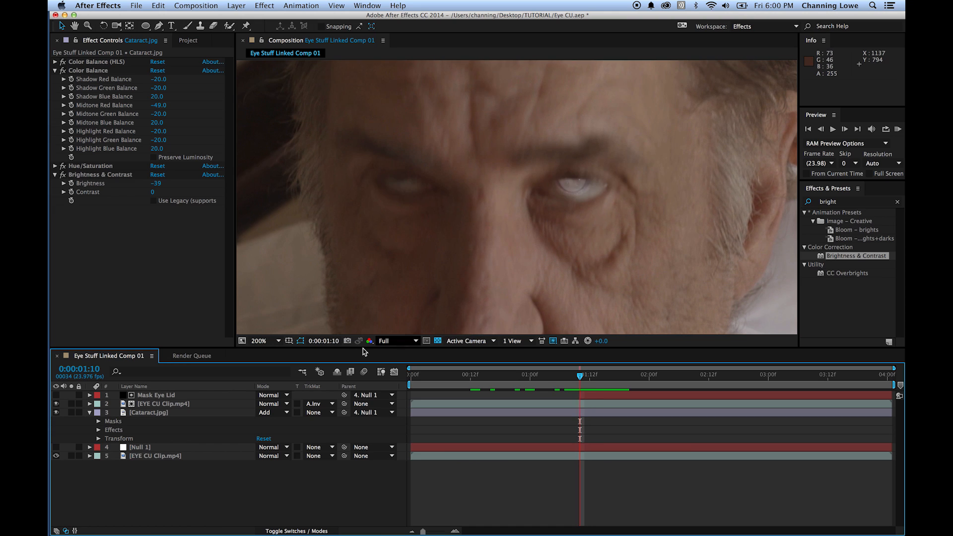
click(136, 414)
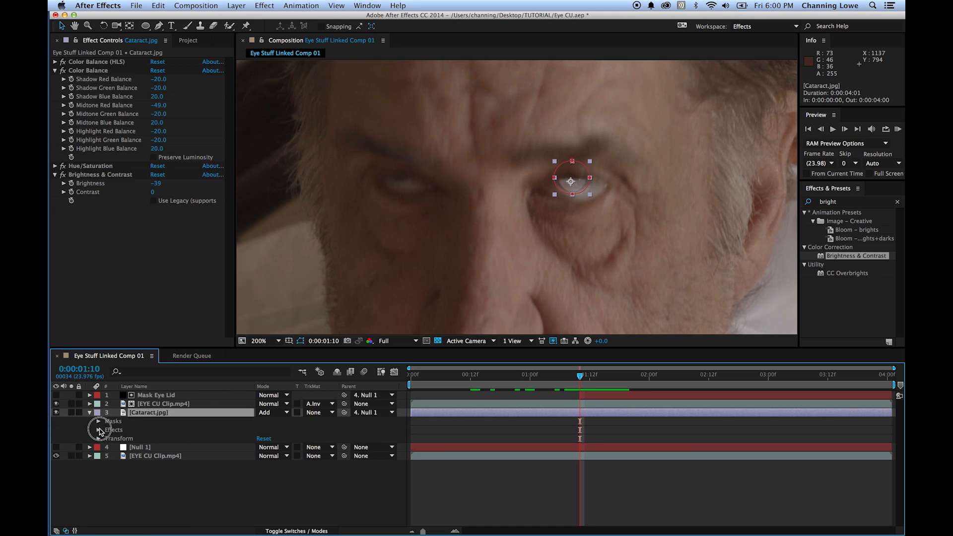
click(99, 430)
click(99, 431)
click(98, 439)
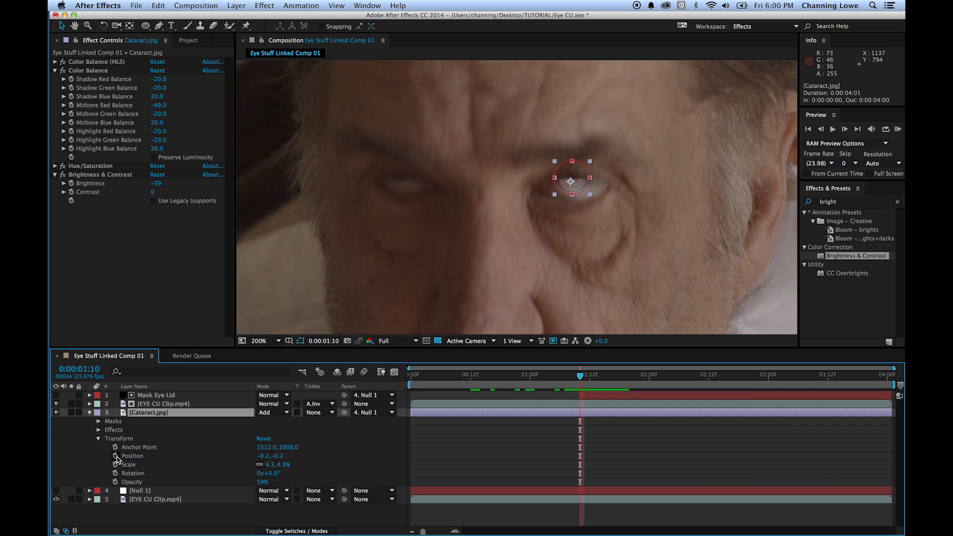
key(Page_Down)
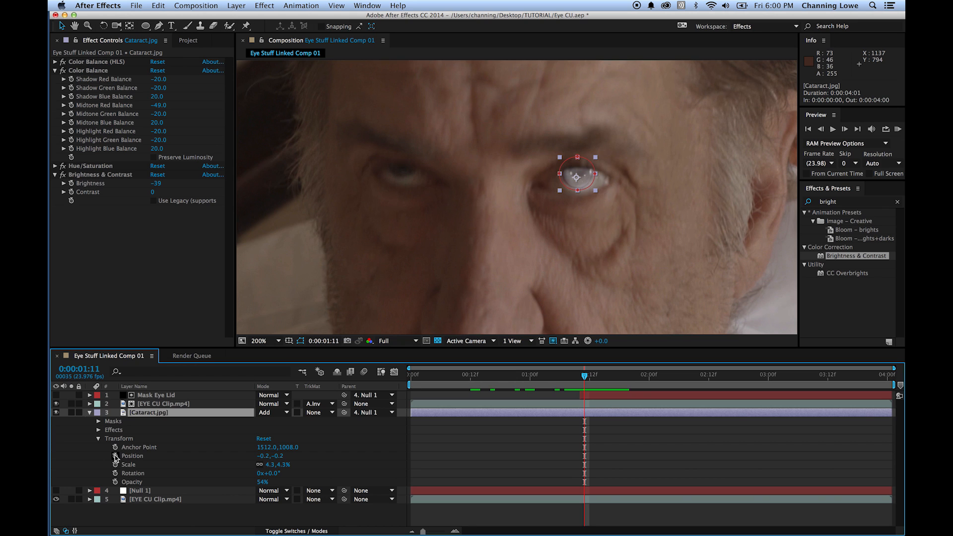
click(115, 456)
- Shift the cataract at 0:00:01:10 to a Position of about 7.0, 2.8, checking its alignment against the neighboring frames
key(Page_Up)
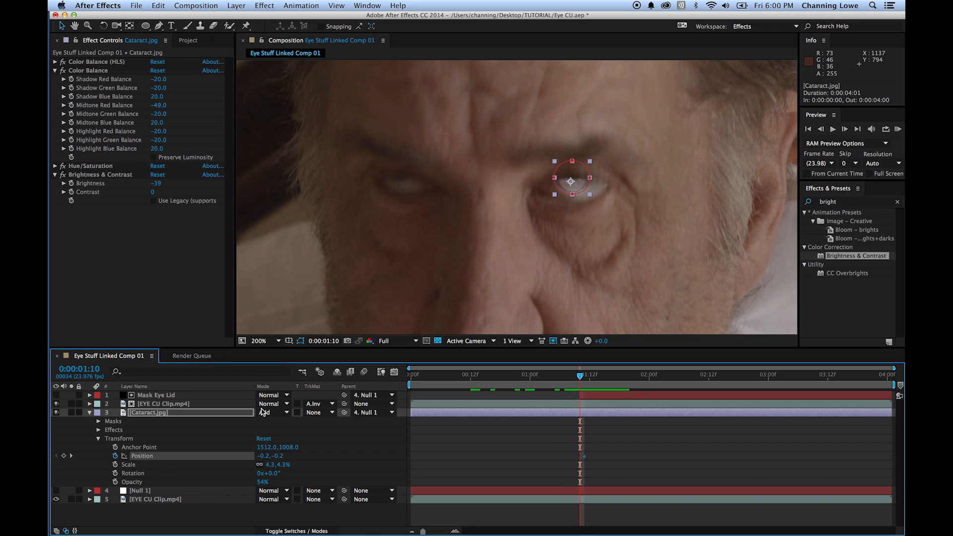
scroll(593, 179, up, 2)
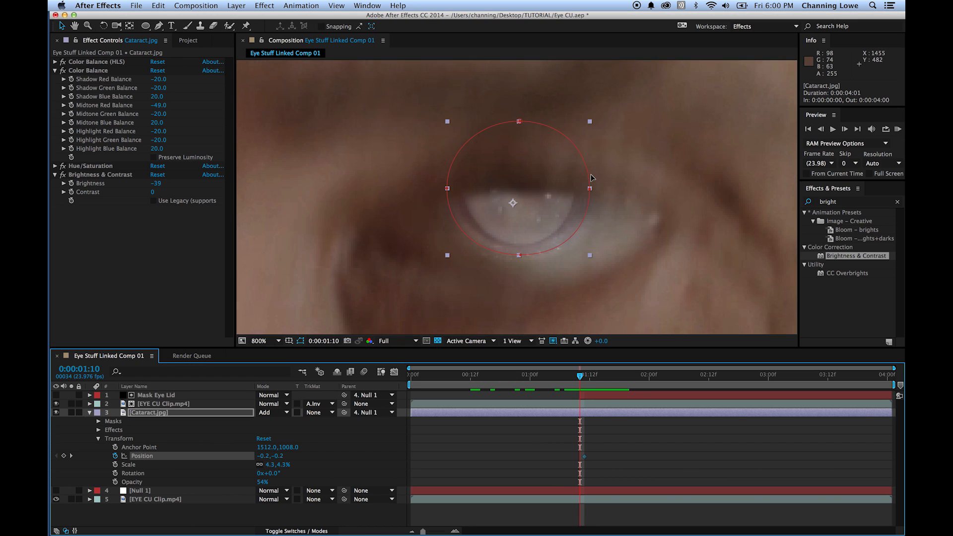
key(Page_Down)
key(Page_Up)
drag(536, 212, 541, 214)
key(Page_Down)
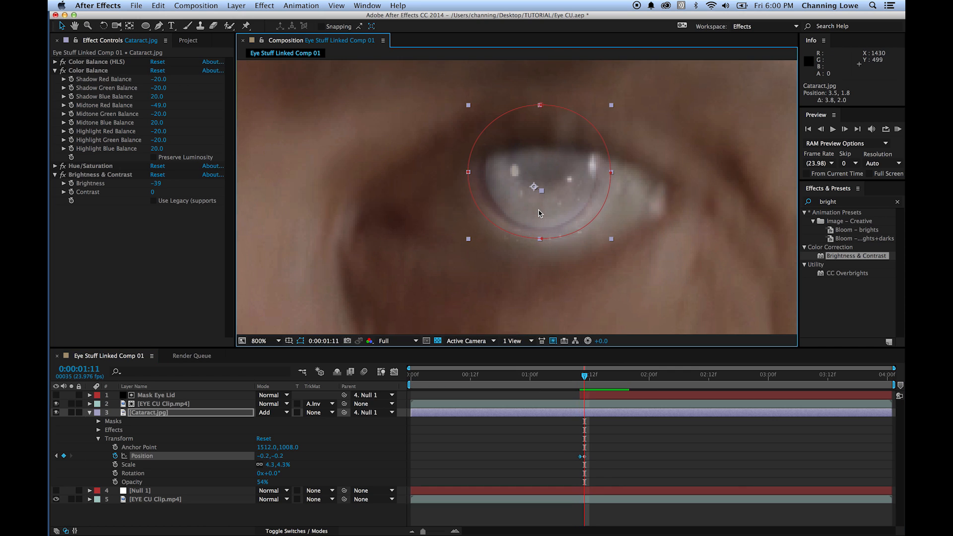
key(Page_Up)
drag(540, 213, 542, 216)
key(Page_Up)
key(Page_Down)
key(Page_Down)
key(Page_Down)
key(Page_Down)
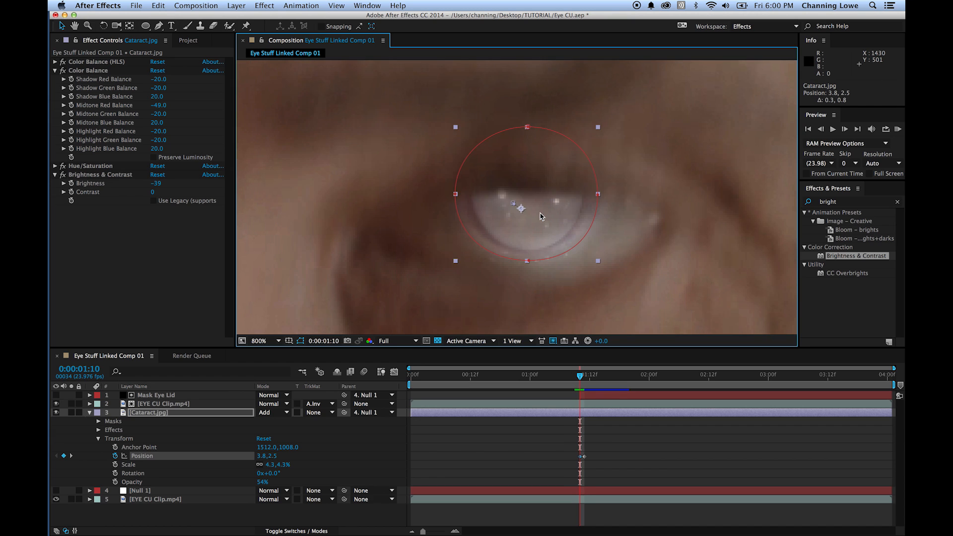
key(Page_Up)
key(Page_Up)
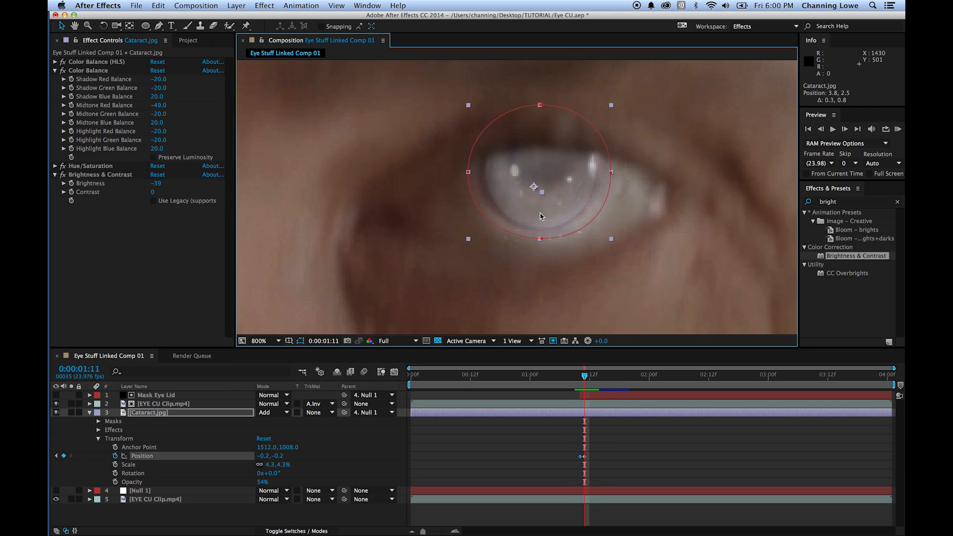
key(Page_Up)
drag(540, 214, 547, 218)
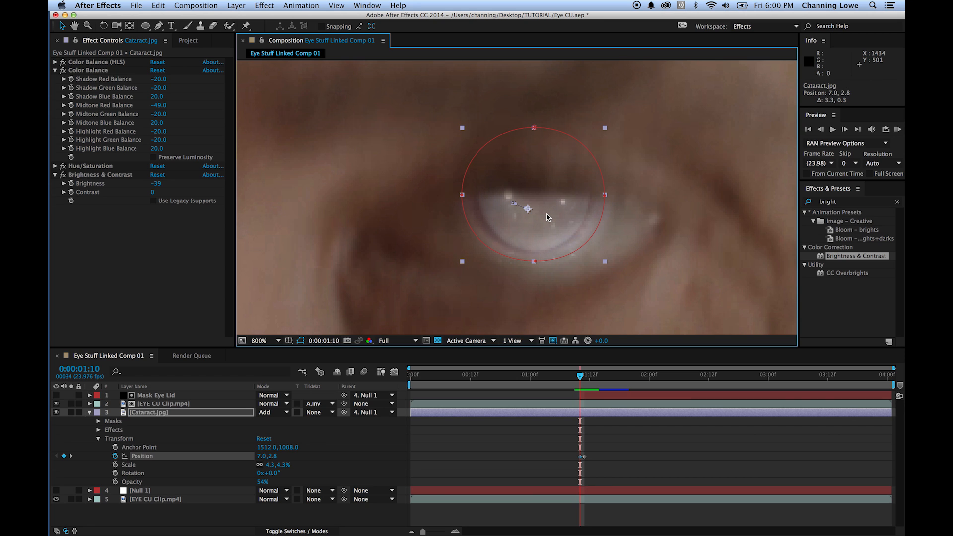
- Examine the cataract's alignment with the eye frame by frame around the two Position keyframes and onward past 0:00:01:13
key(Page_Down)
key(Page_Up)
key(Page_Down)
key(Page_Down)
key(Page_Down)
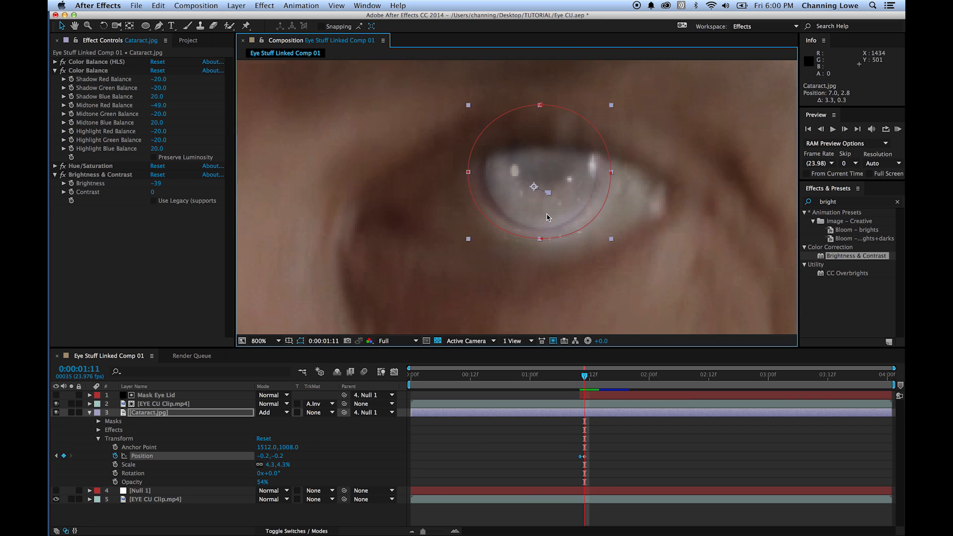
key(Page_Up)
key(Page_Up)
key(Page_Up)
key(Page_Up)
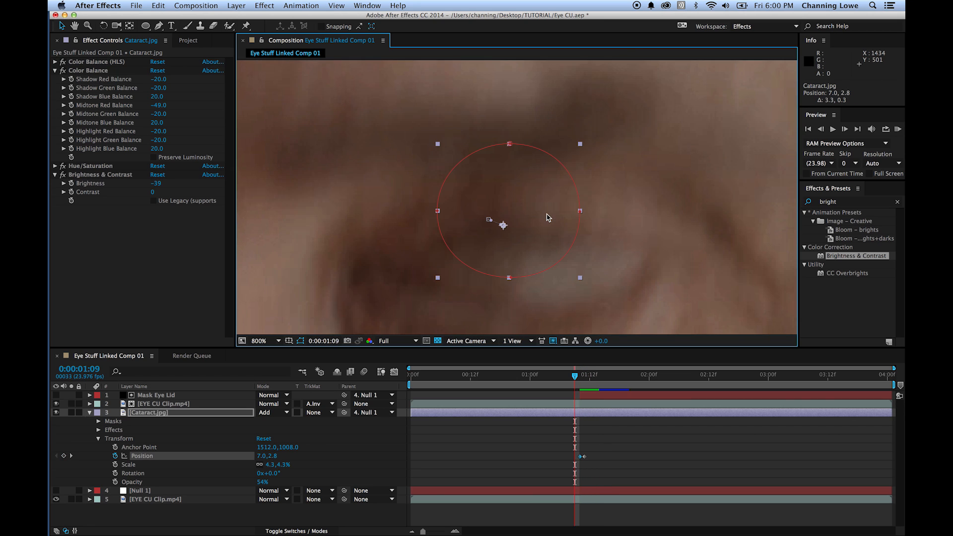
key(Page_Down)
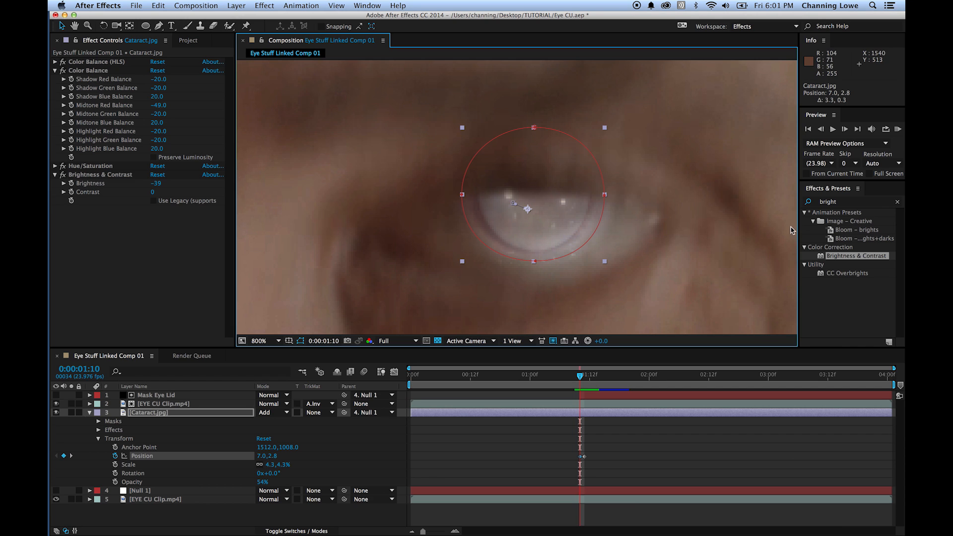
key(Page_Down)
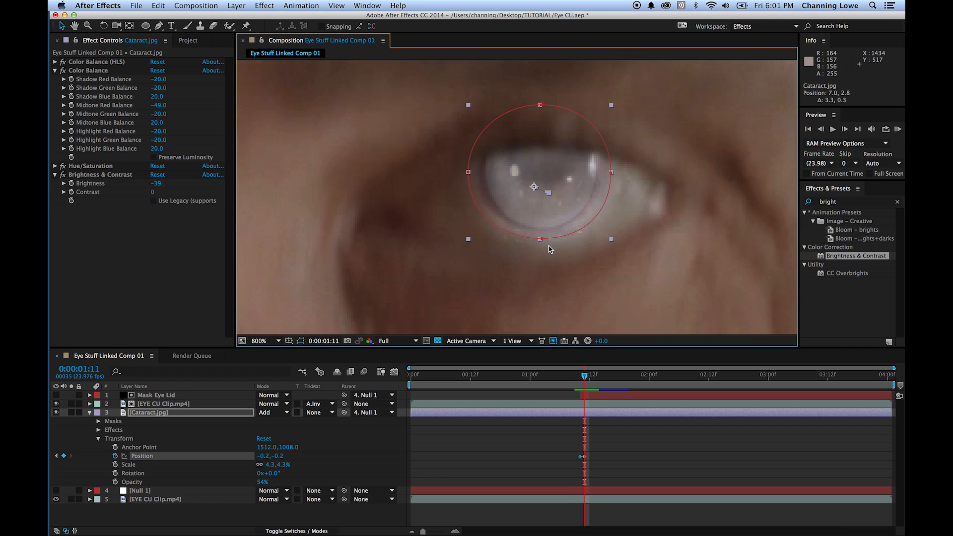
key(Page_Down)
key(Page_Down)
key(Page_Down)
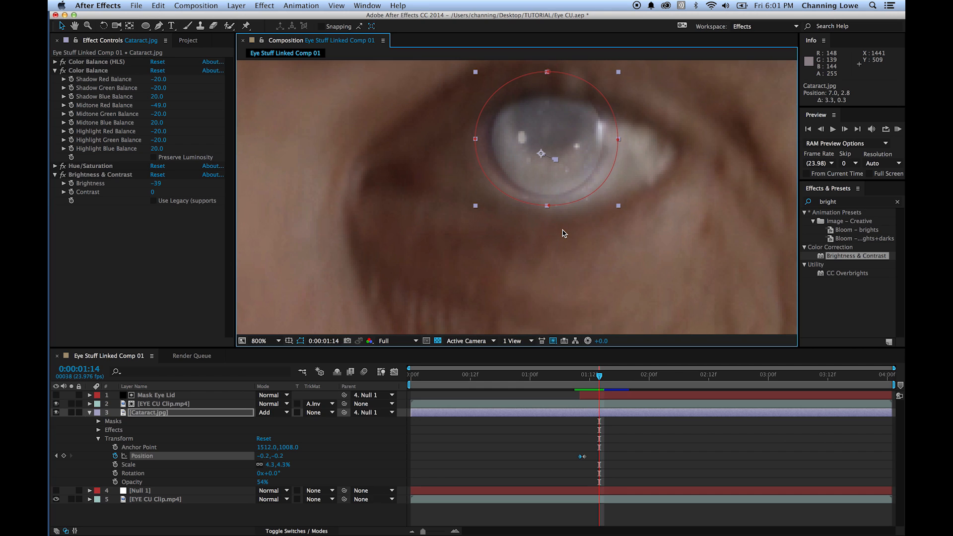
key(Page_Down)
key(Page_Down)
key(Page_Down)
key(Page_Up)
key(Page_Up)
key(Page_Up)
key(Page_Up)
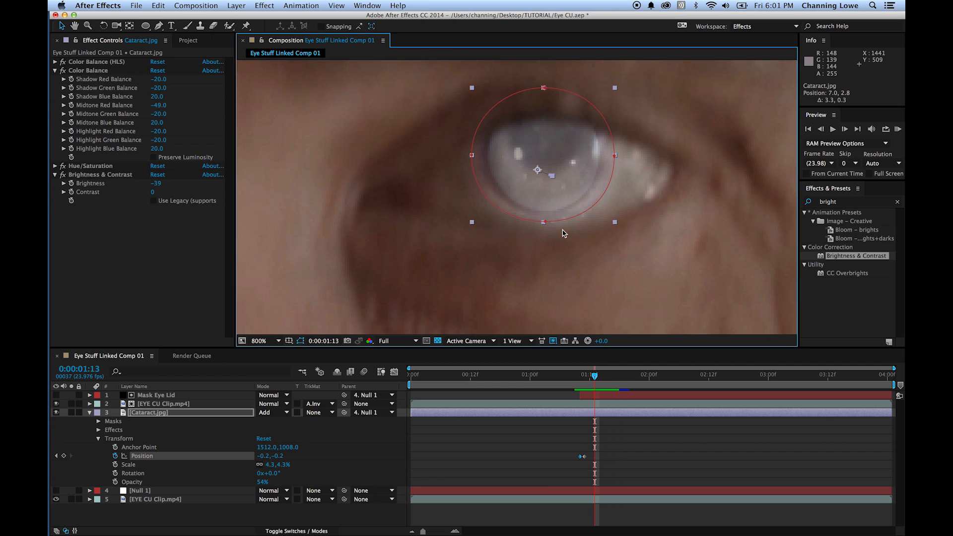
- Search the effects for "blur", add Camera Lens Blur to the Cataract.jpg layer and set its Blur Radius to 0
click(848, 205)
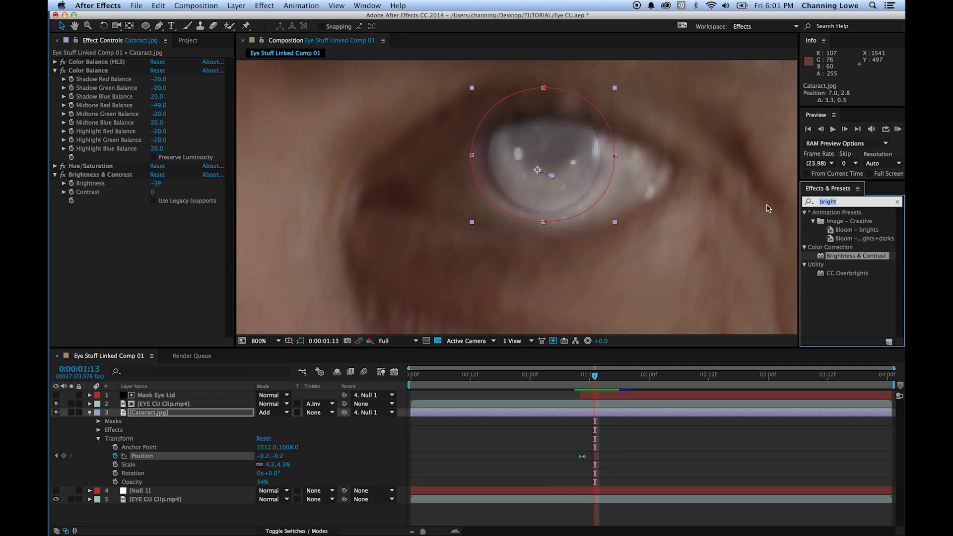
text(blur)
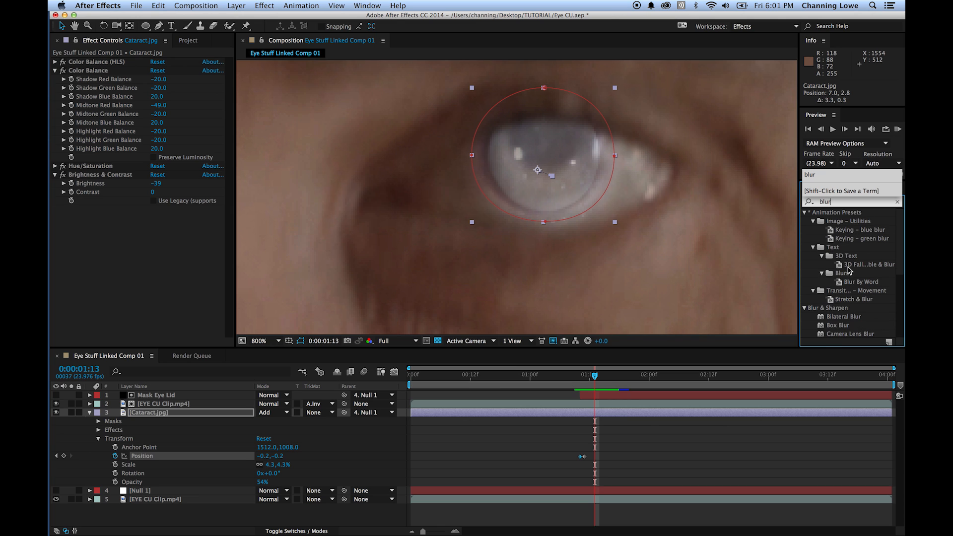
scroll(849, 278, down, 5)
click(854, 289)
drag(853, 290, 140, 413)
click(56, 142)
click(154, 187)
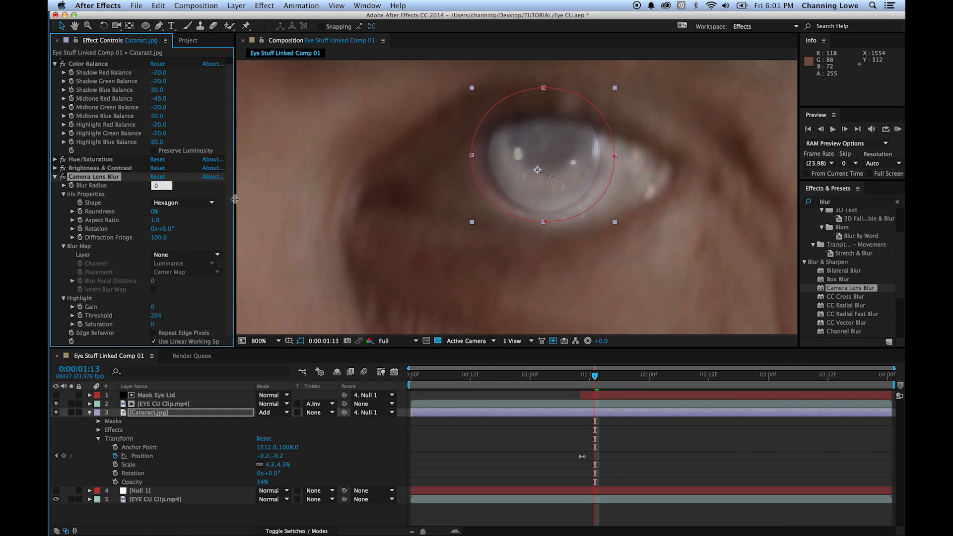
click(64, 457)
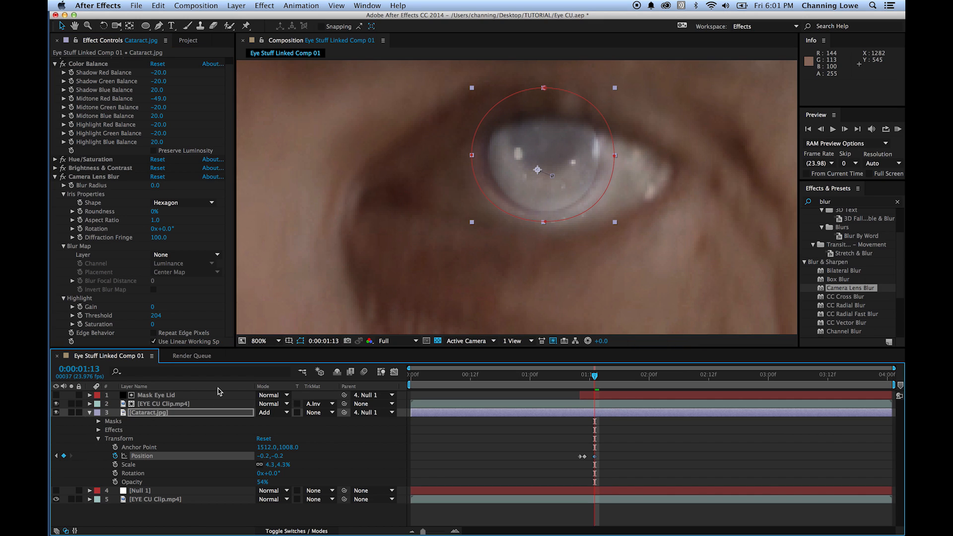
key(j)
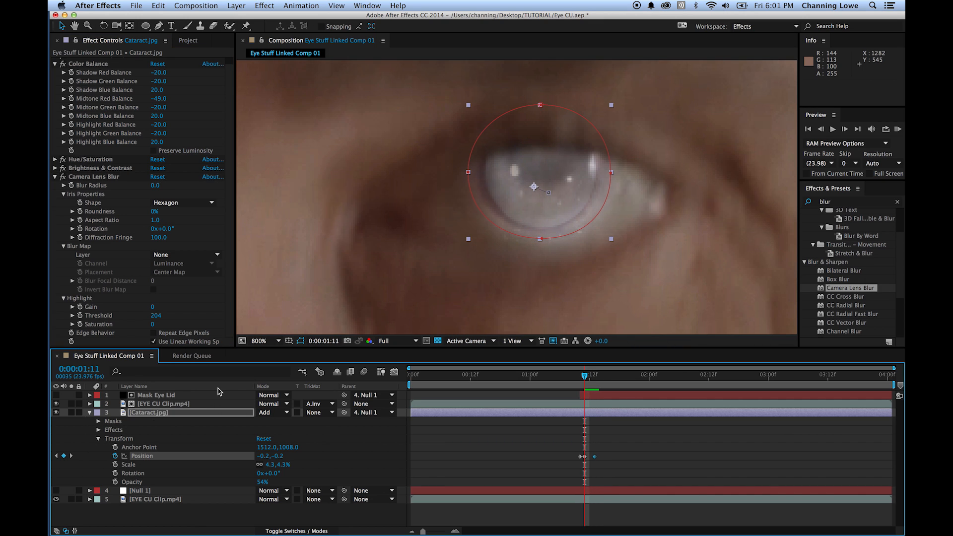
key(ctrl+z)
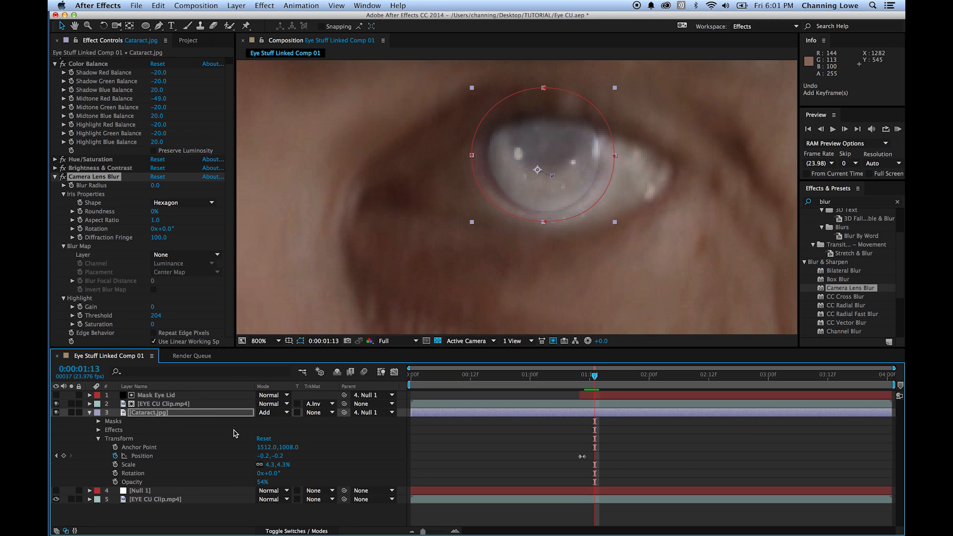
- Reveal the Camera Lens Blur properties of the Cataract.jpg layer and start keyframing Blur Radius at 0:00:01:14 with a value of 0
click(98, 439)
click(102, 431)
click(99, 430)
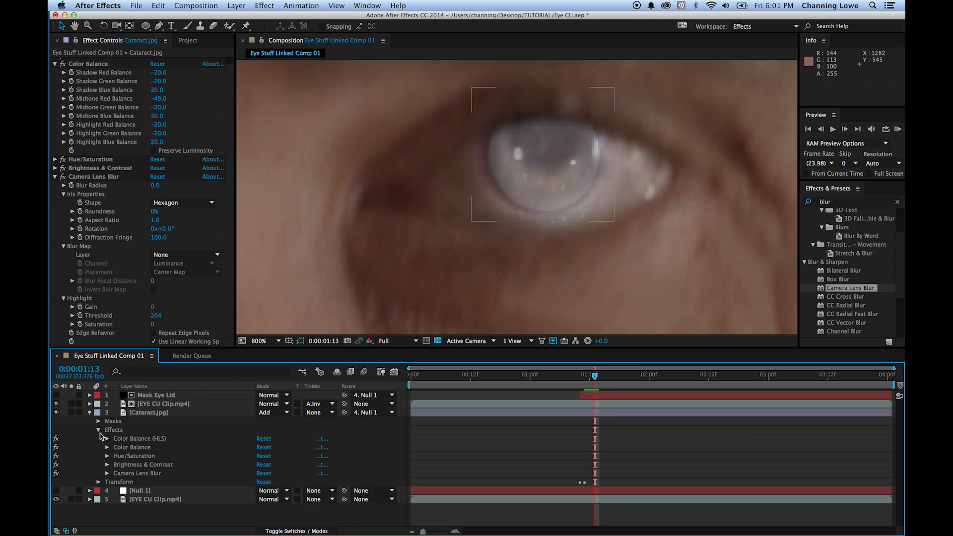
click(107, 474)
scroll(114, 478, down, 3)
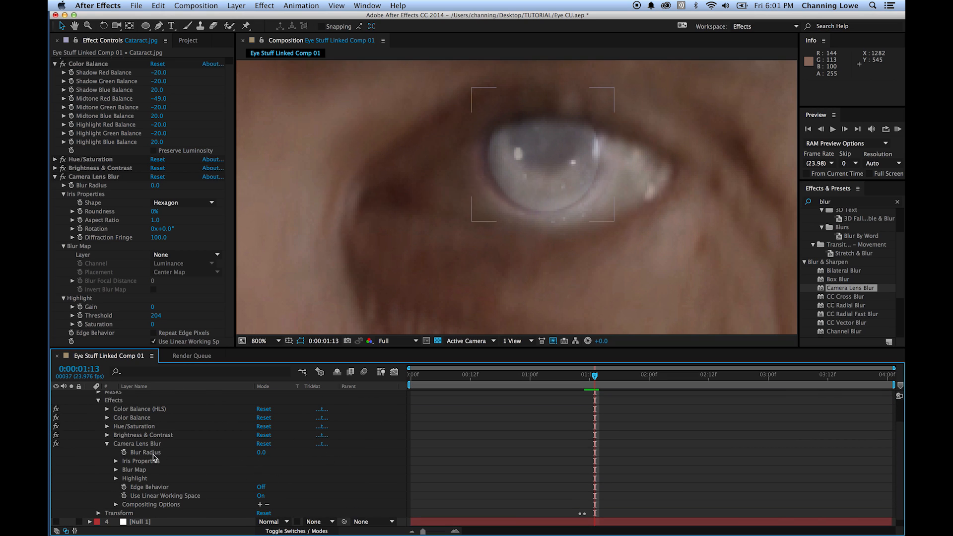
key(Page_Down)
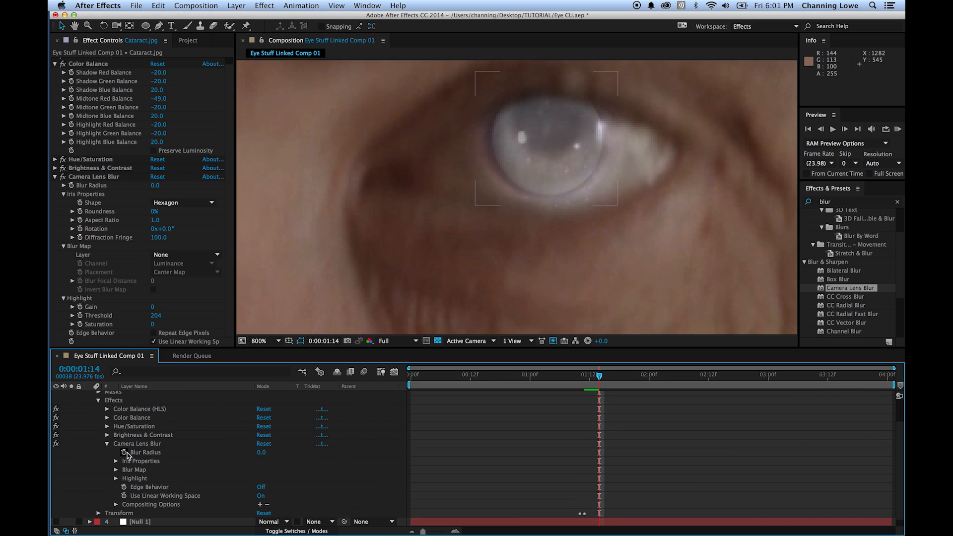
click(124, 453)
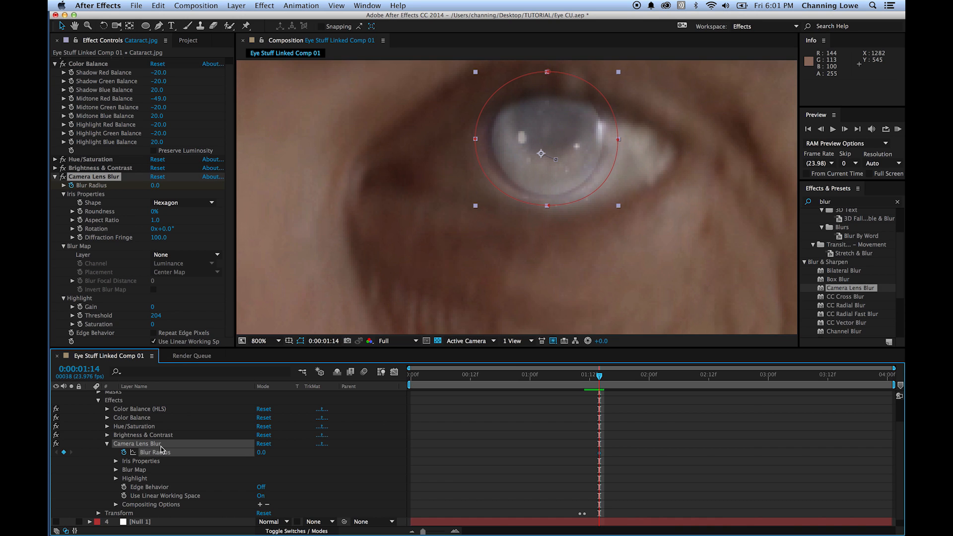
- Add a Blur Radius keyframe at 0:00:01:10 on the cataract's Camera Lens Blur and set it to 82
key(Page_Up)
key(Page_Up)
key(Page_Up)
key(Page_Up)
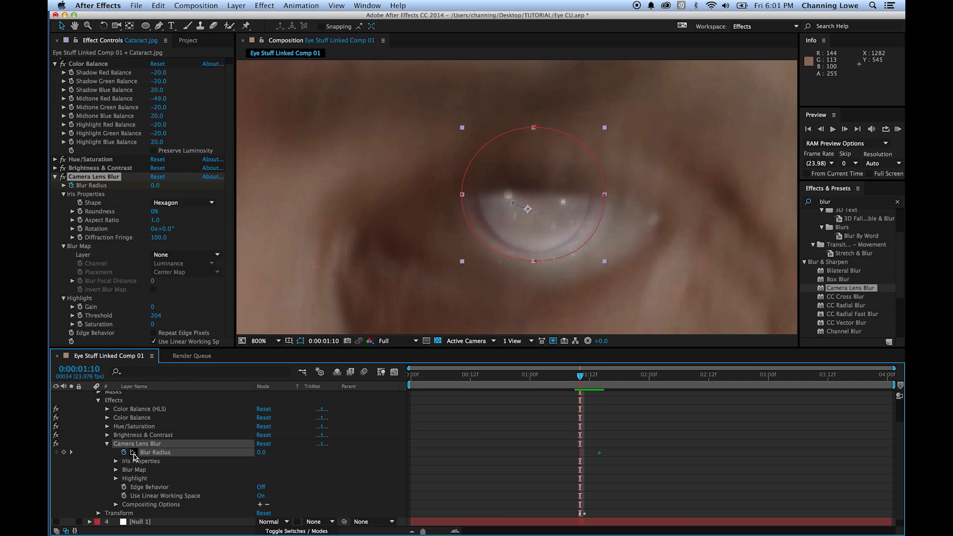
click(64, 452)
drag(261, 457, 304, 457)
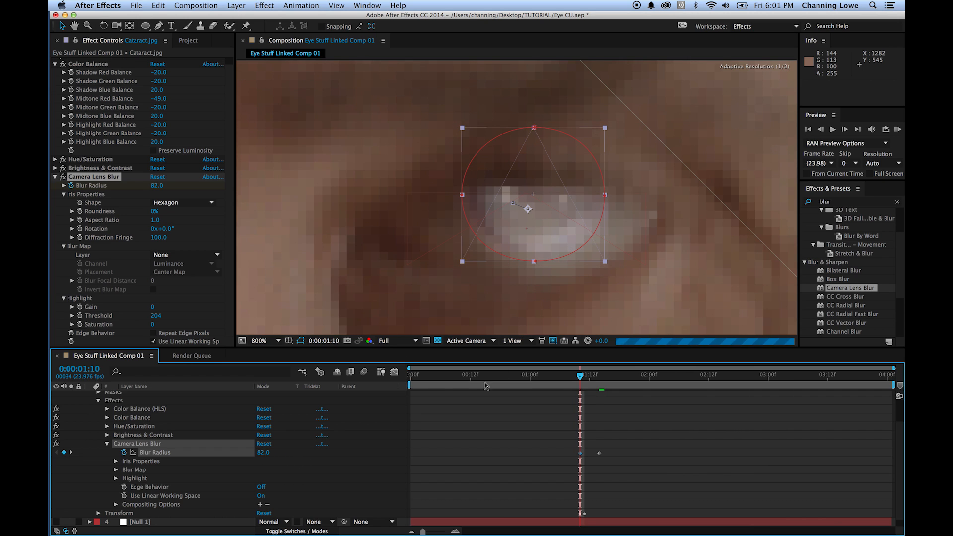
- Lower the composition preview resolution to Half, trying Quarter first
click(396, 342)
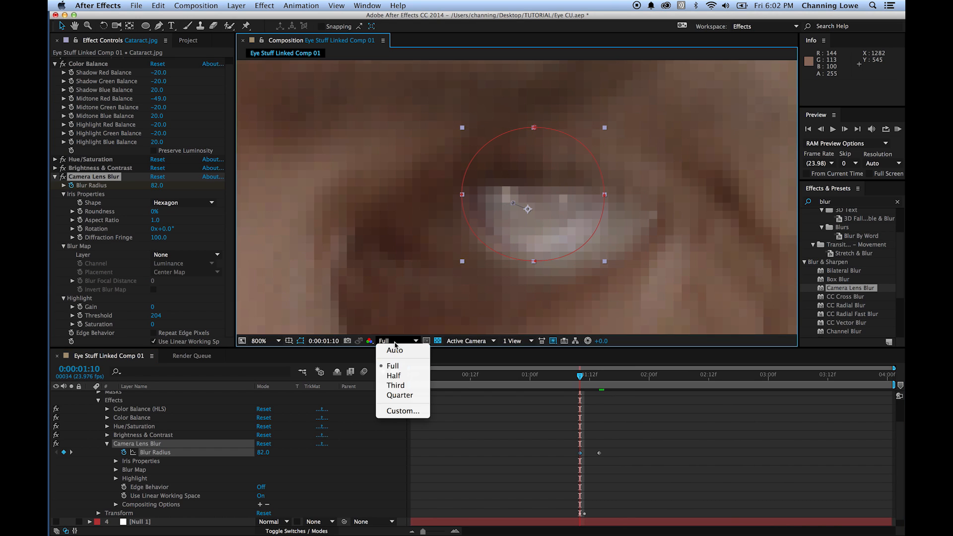
click(403, 397)
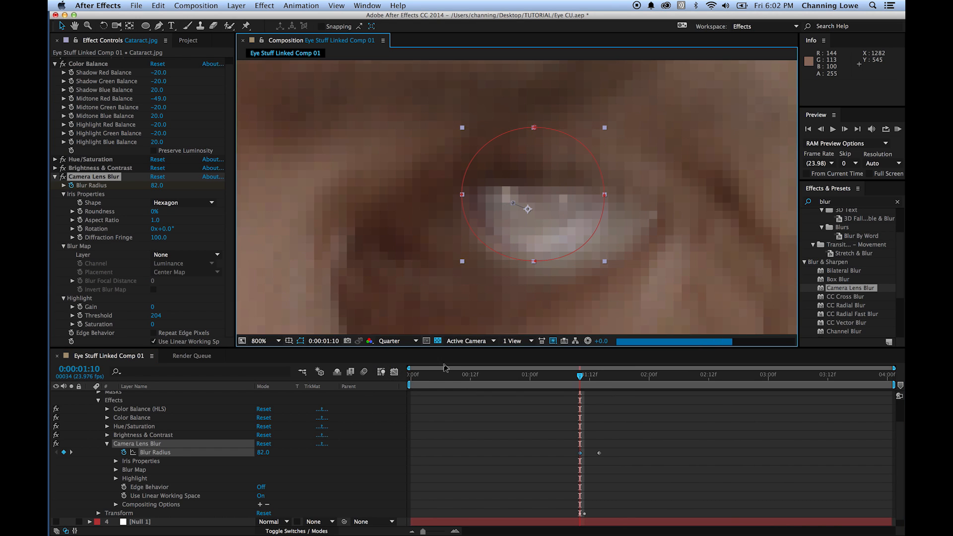
click(393, 341)
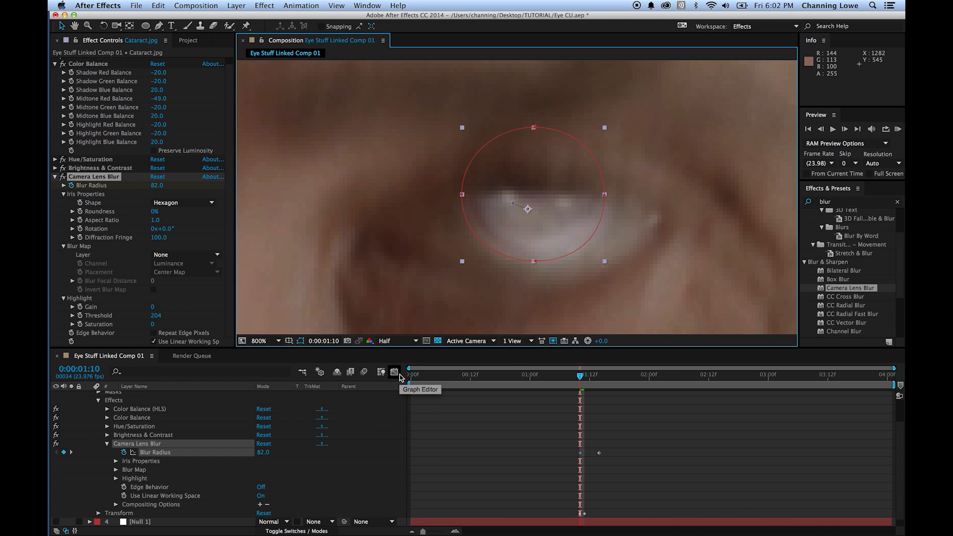
- Examine the blur transition frame by frame up to 0:00:01:14, and play a RAM preview of the whole composition from the start
key(Page_Down)
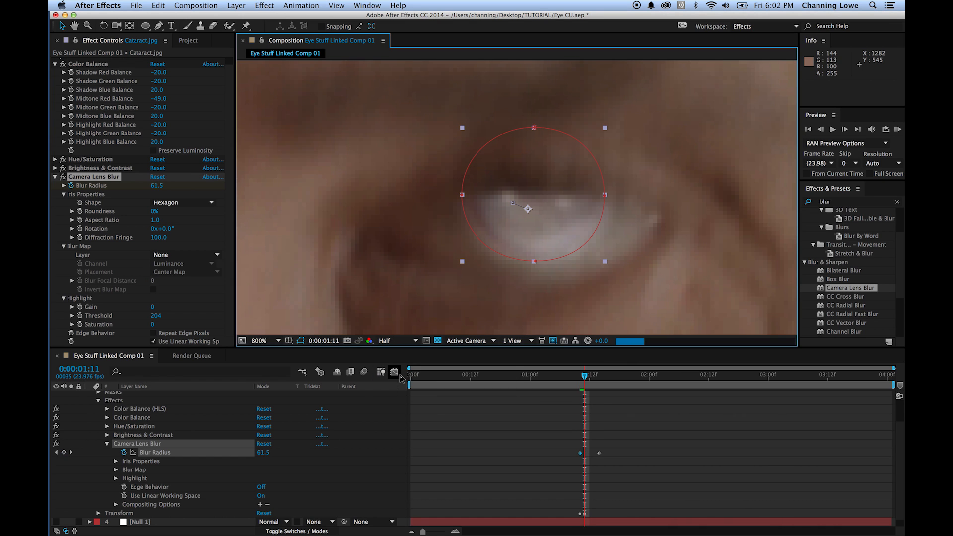
key(Page_Down)
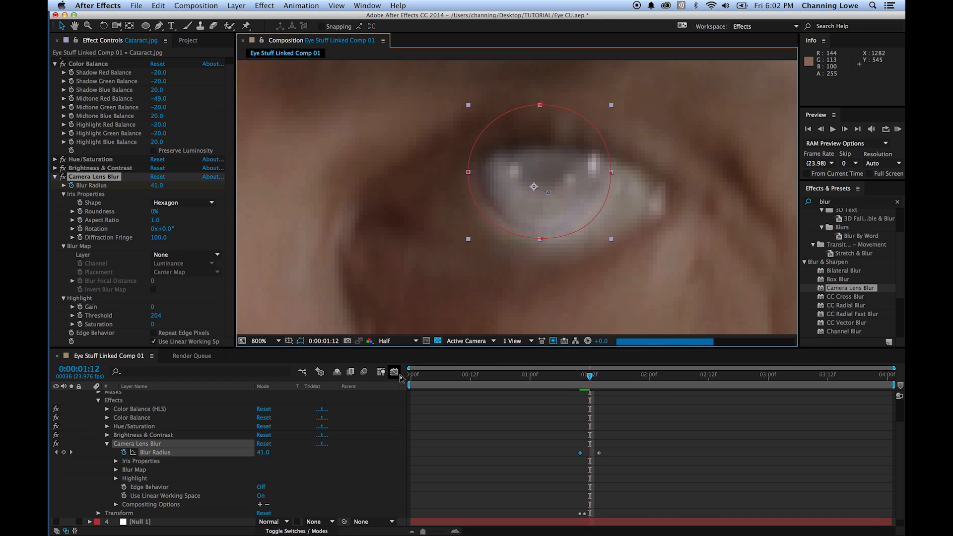
key(Page_Down)
key(Page_Down)
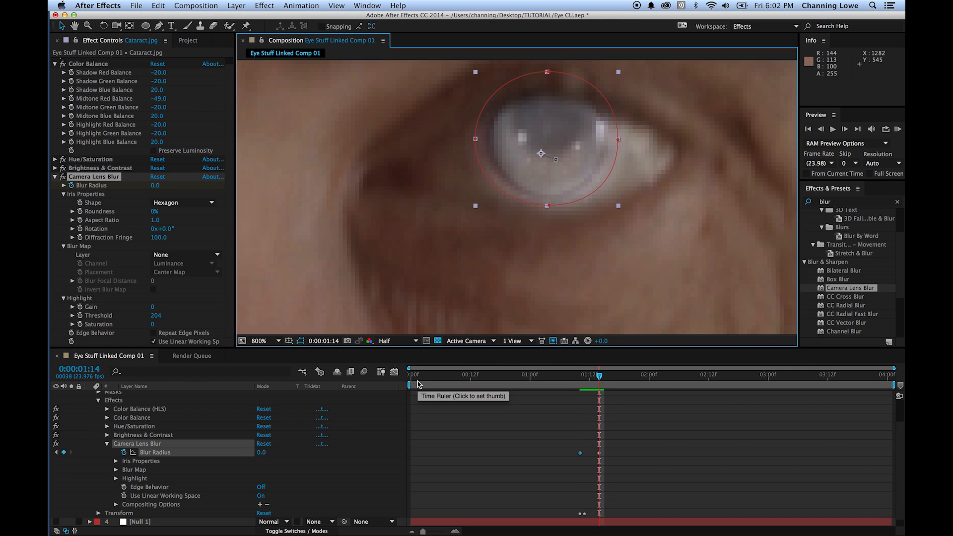
key(shift+slash)
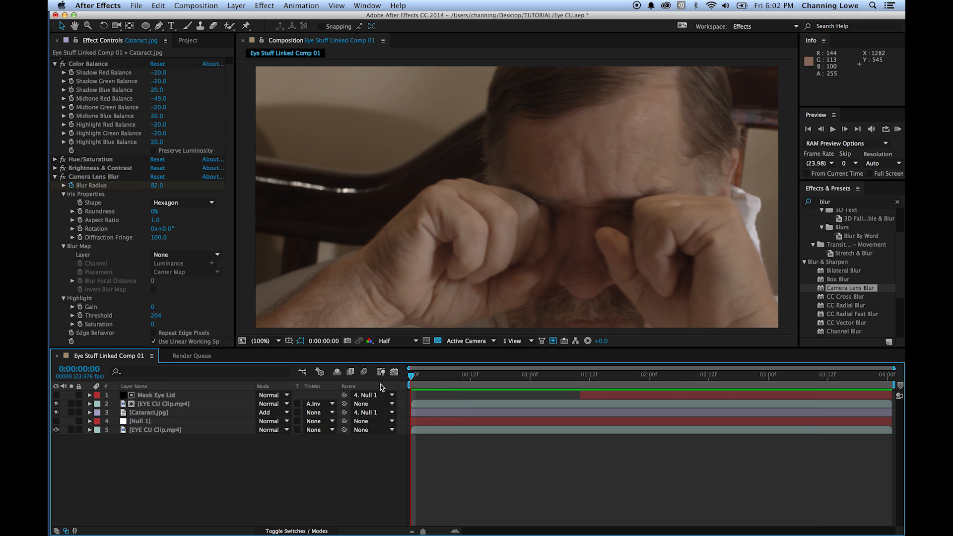
key(KP_0)
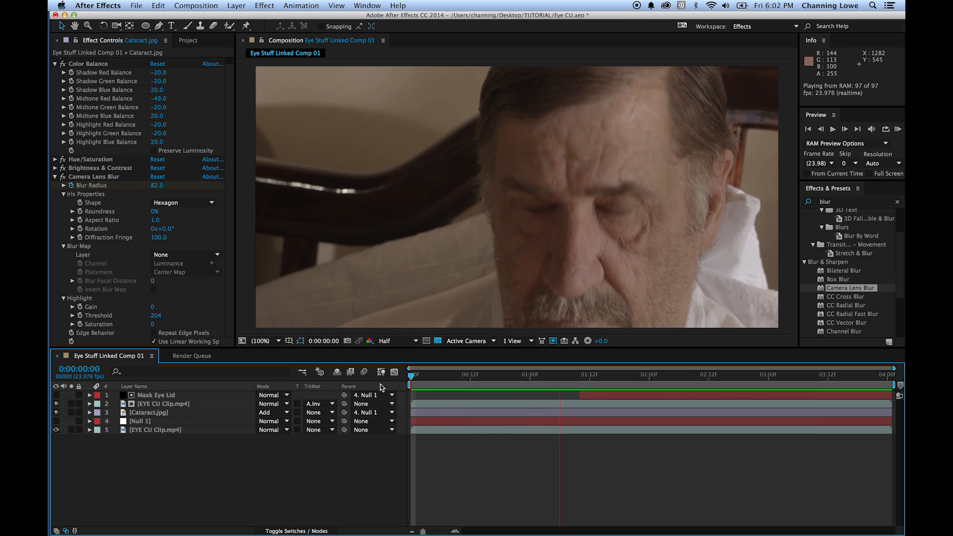
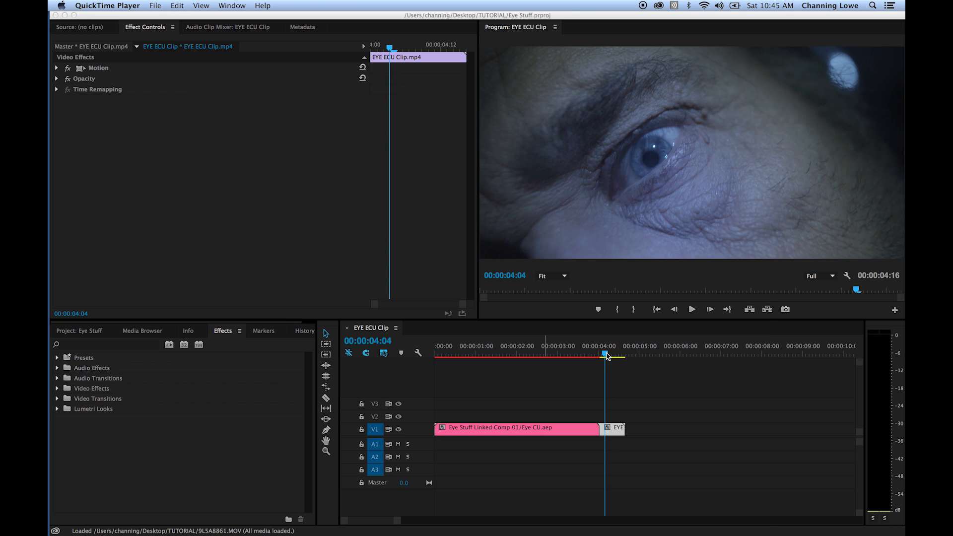
- Replace the EYE ECU clip in the sequence with a linked After Effects composition and show that project's items in After Effects
right_click(614, 428)
click(676, 193)
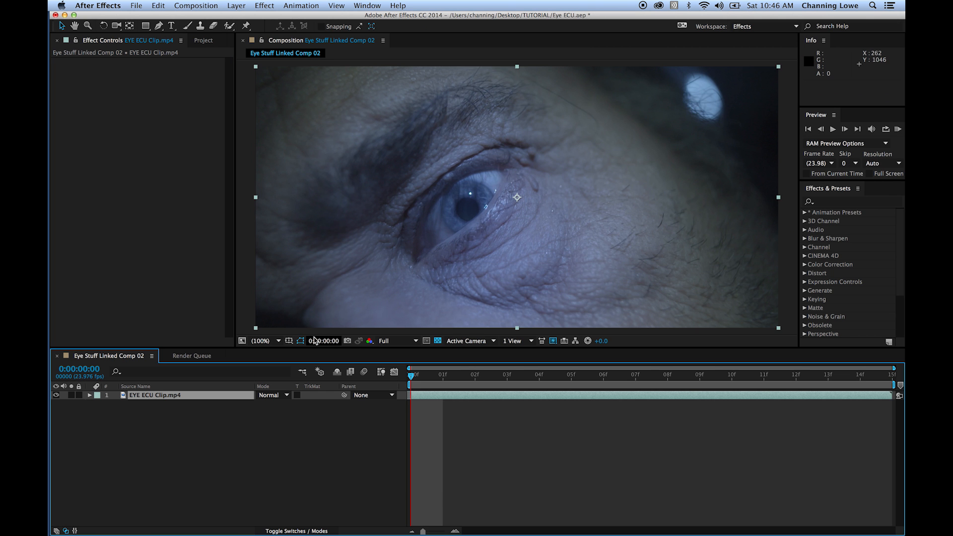
click(203, 41)
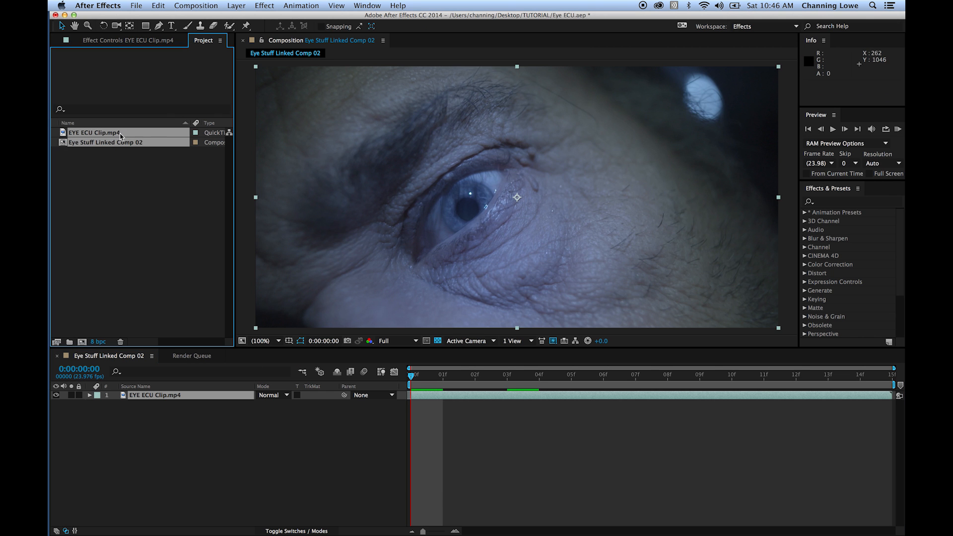
- Import Zombie_Eye_by_XPeaceXLoveXRawrX.jpg from the Downloads folder, previewing the Cataract image and the zombie eye image before choosing
double_click(113, 170)
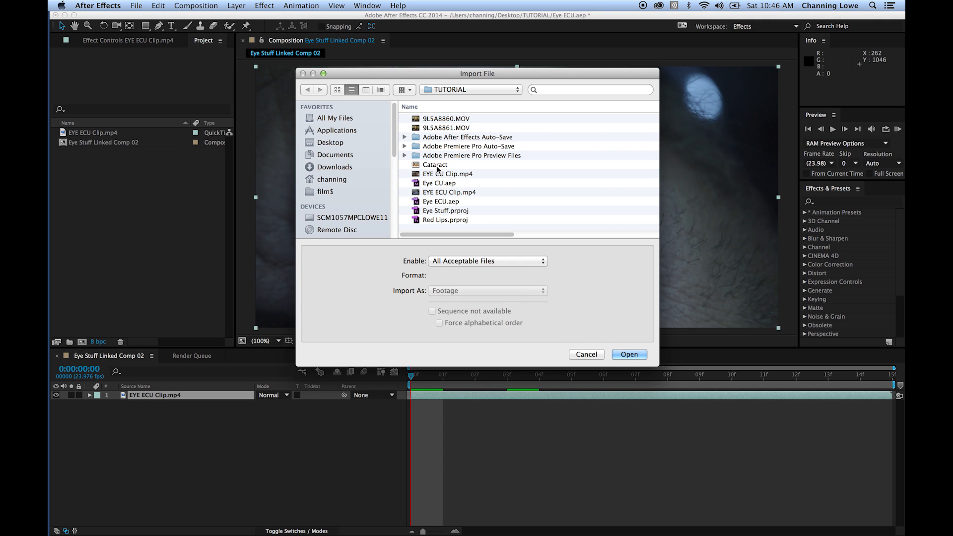
click(435, 165)
key(space)
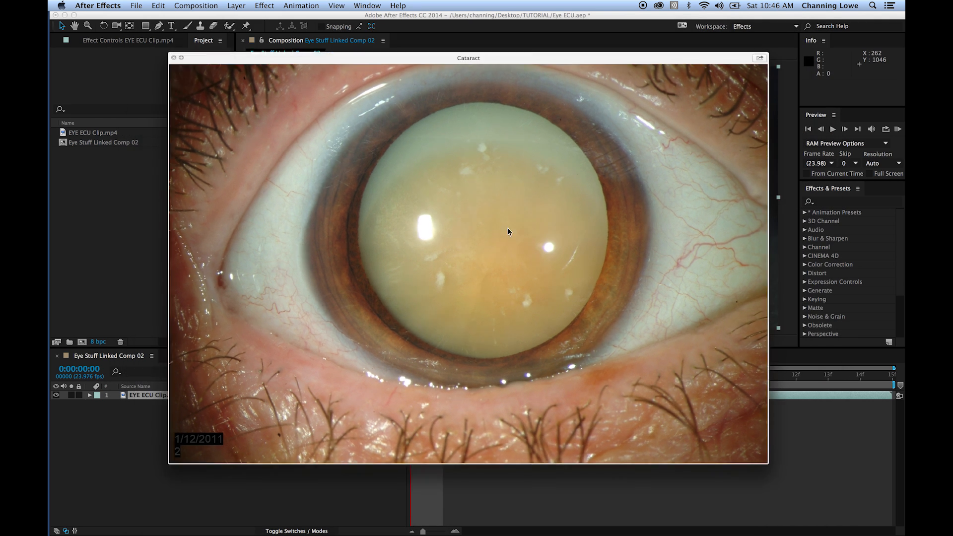
key(space)
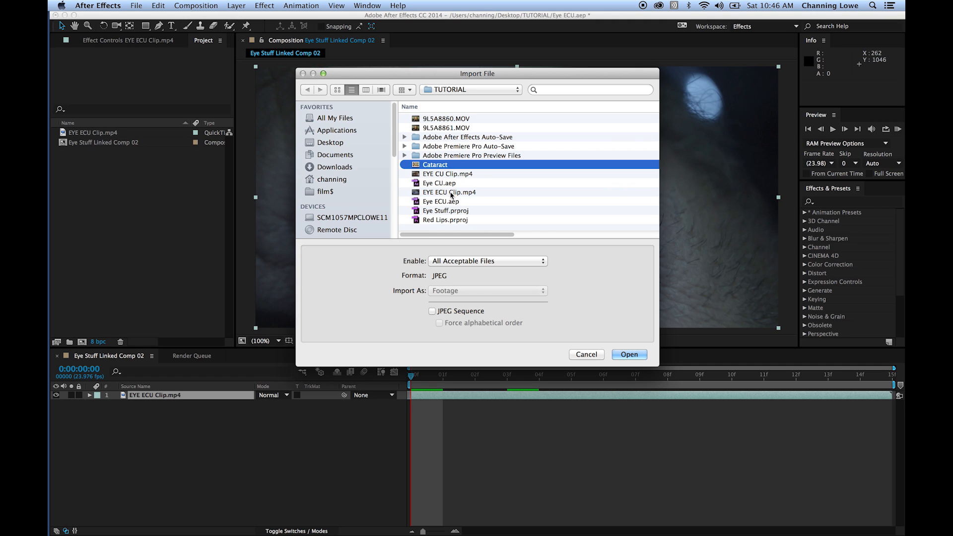
click(347, 167)
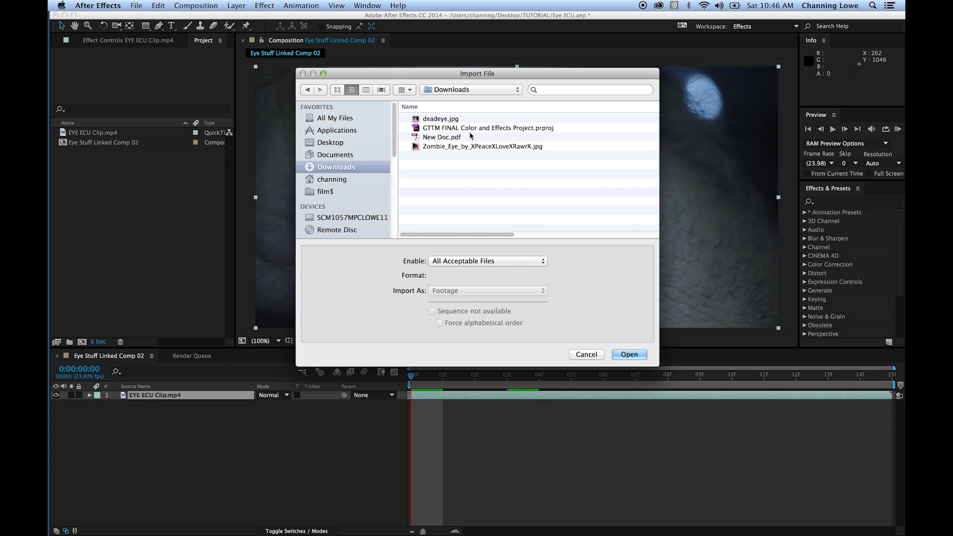
click(445, 146)
key(space)
key(space)
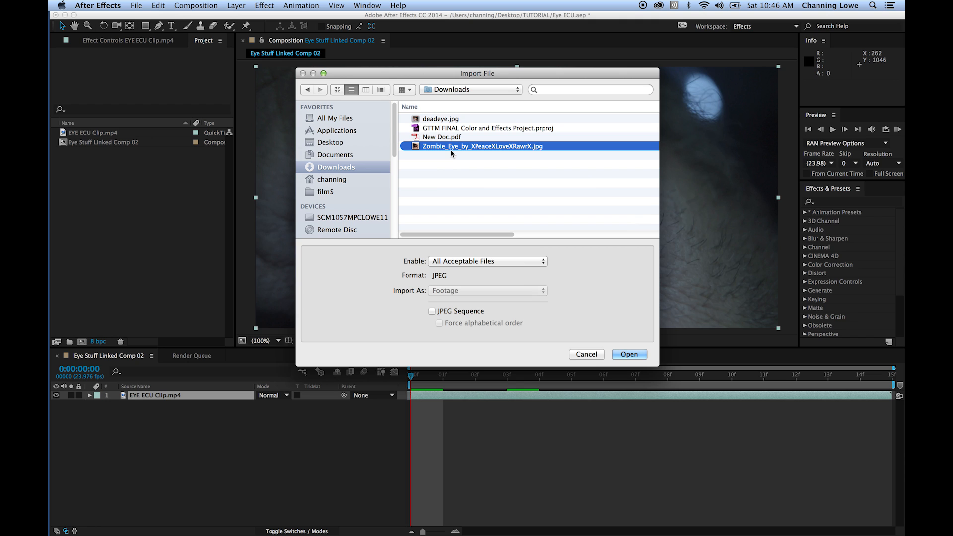
double_click(453, 147)
- View the zombie eye footage and add it as the top layer above EYE ECU Clip.mp4 in Eye Stuff Linked Comp 02
double_click(74, 152)
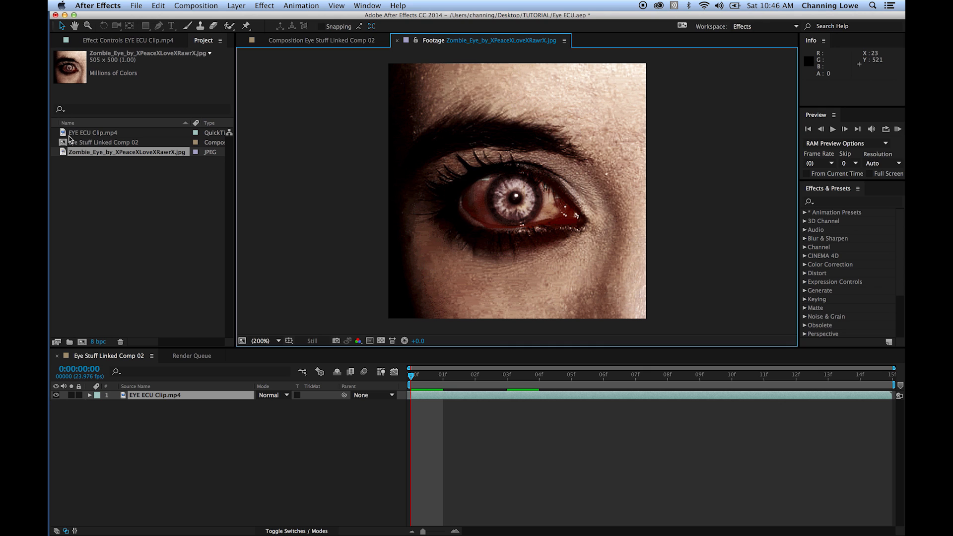
drag(75, 154, 129, 395)
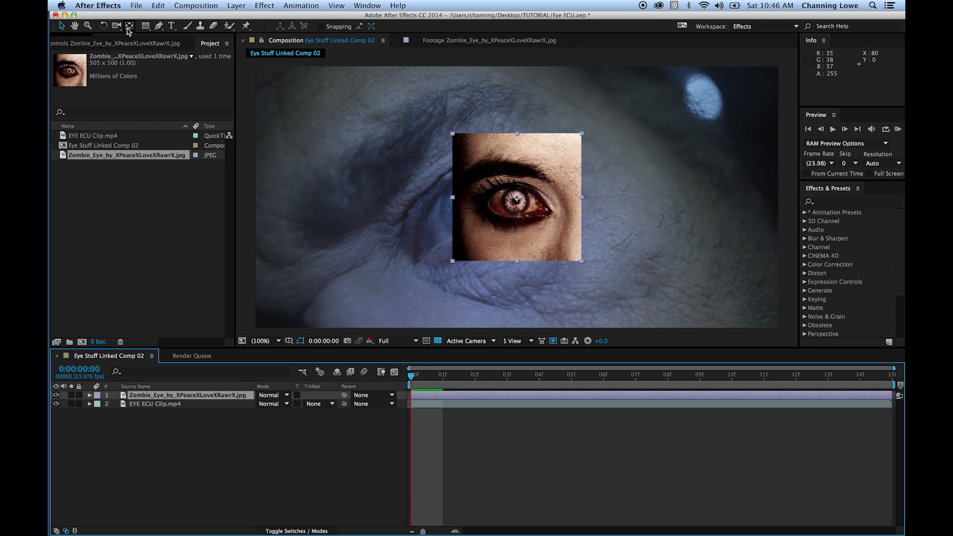
- Draw a closed Pen tool mask around the visible eyeball between the eyelids on the zombie eye layer
key(period)
key(period)
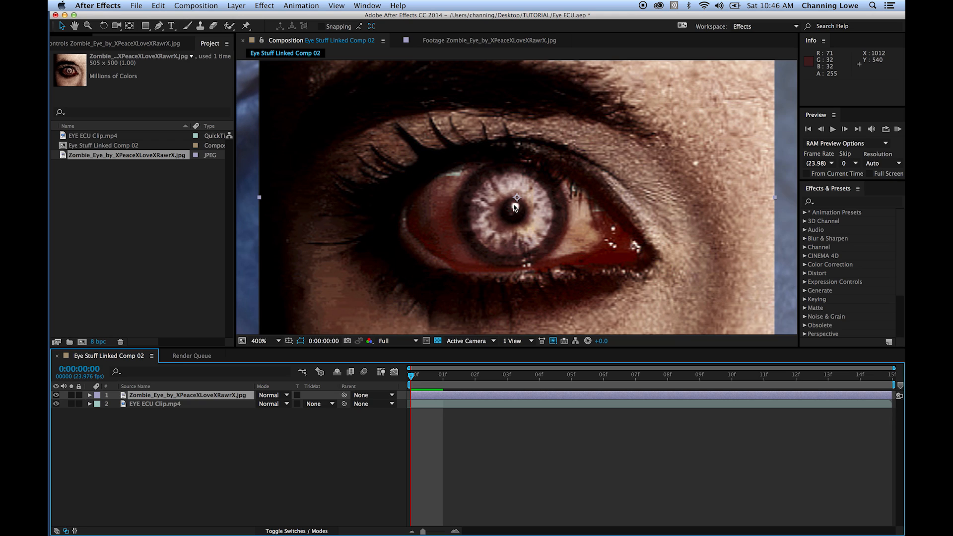
drag(149, 29, 164, 49)
click(159, 25)
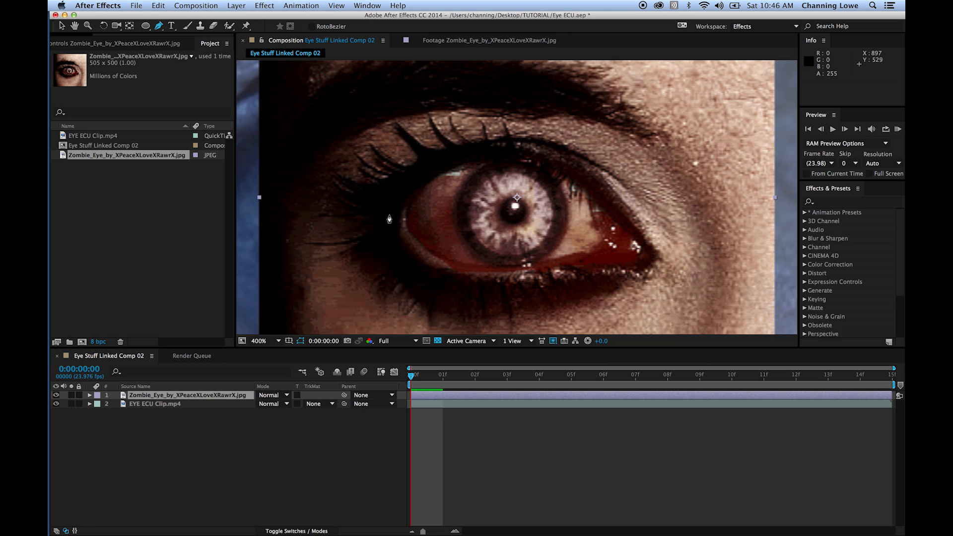
click(436, 178)
drag(493, 158, 501, 158)
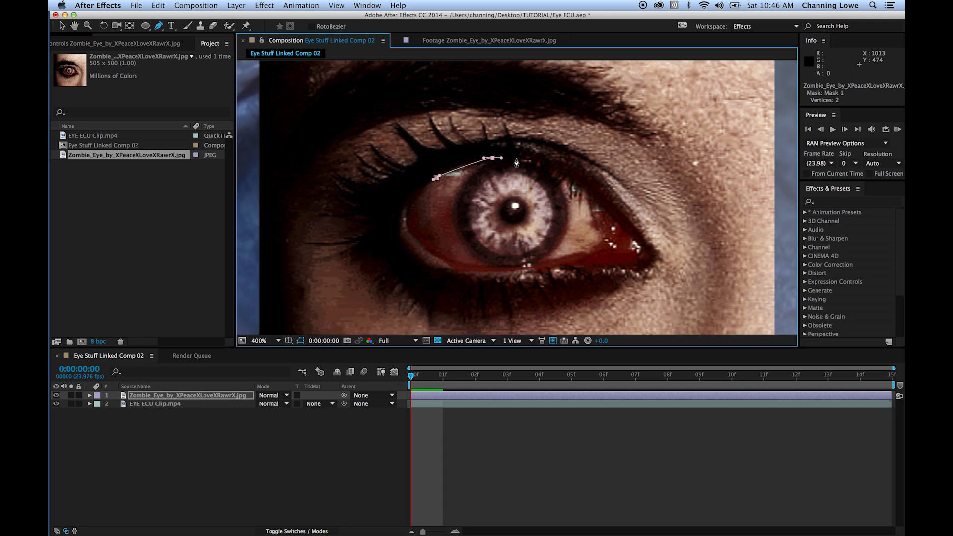
click(564, 174)
click(614, 216)
drag(630, 251, 626, 259)
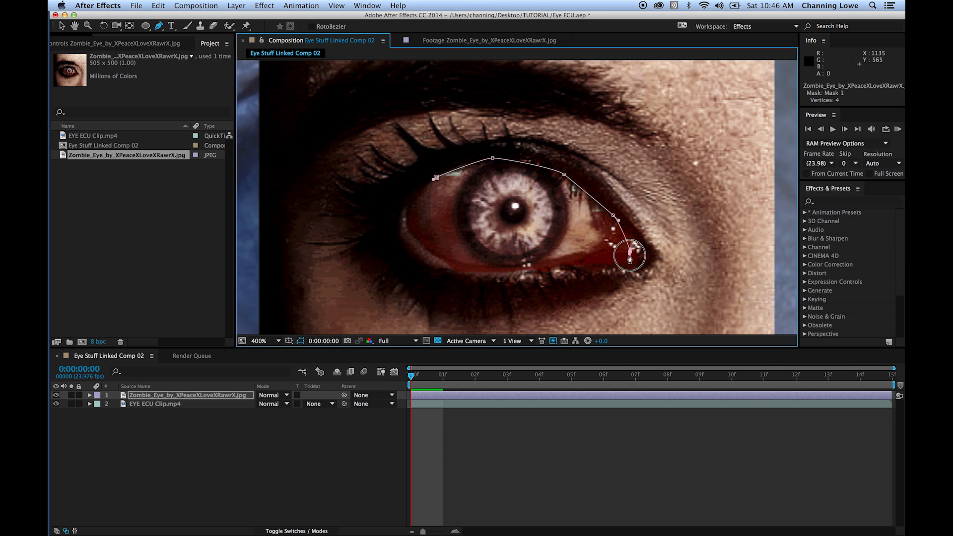
click(553, 268)
click(457, 268)
drag(416, 243, 411, 234)
click(415, 196)
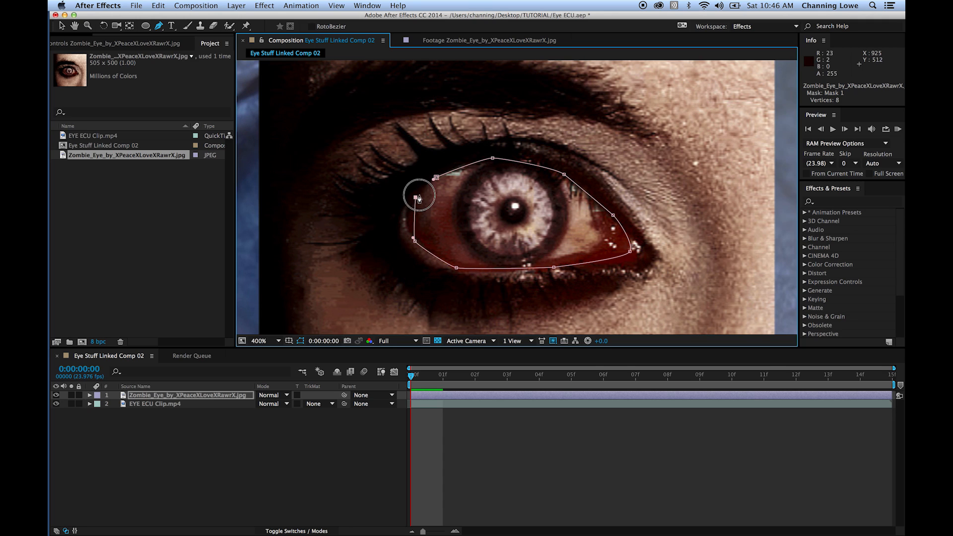
click(436, 177)
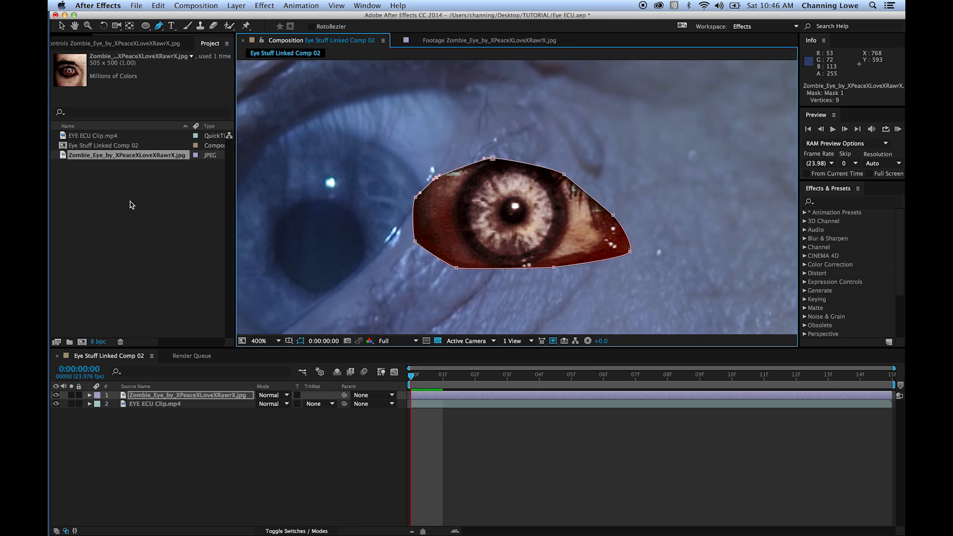
- Reveal the zombie eye layer's Mask 1 properties and set Mask Feather to 12 pixels
click(90, 396)
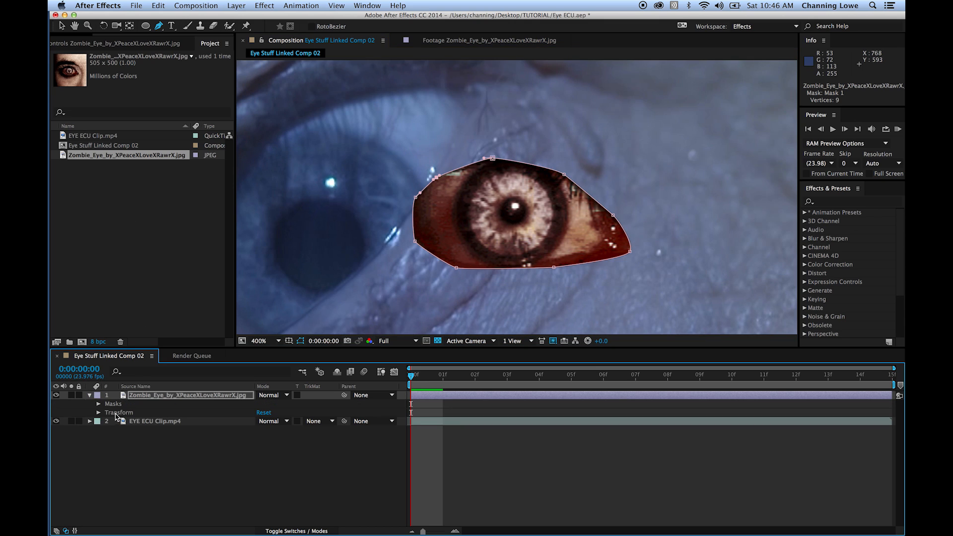
click(99, 405)
click(106, 413)
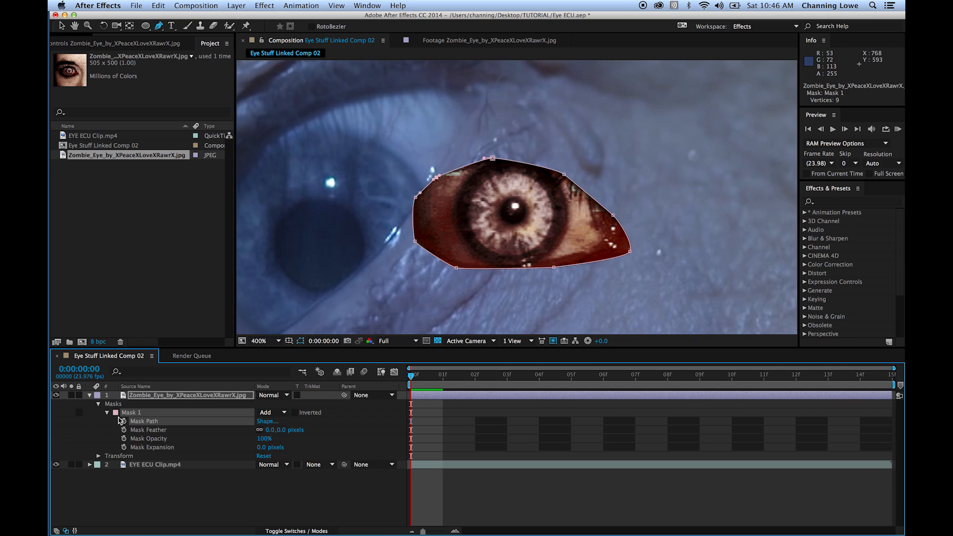
drag(274, 431, 283, 433)
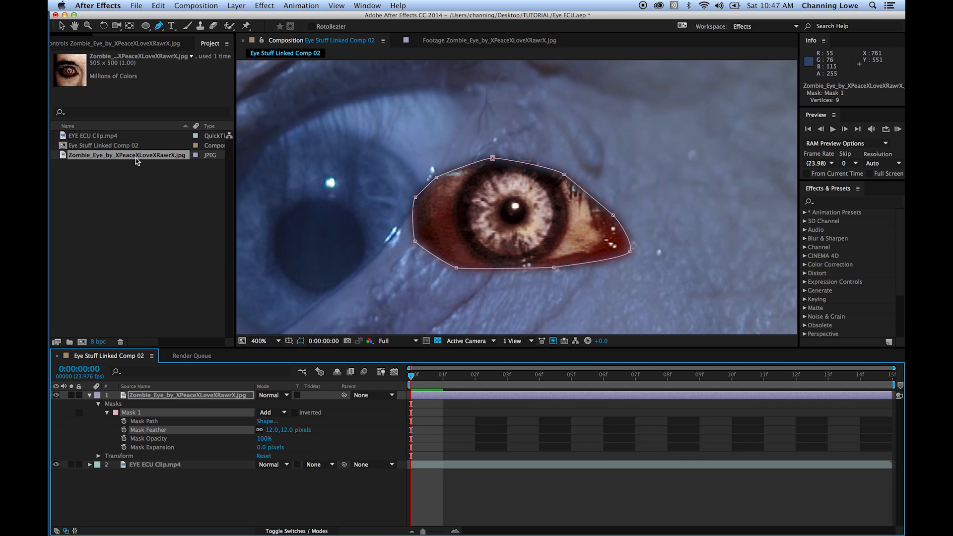
- Move the masked zombie eye over the man's eye, to position about 874, 519.5
click(62, 25)
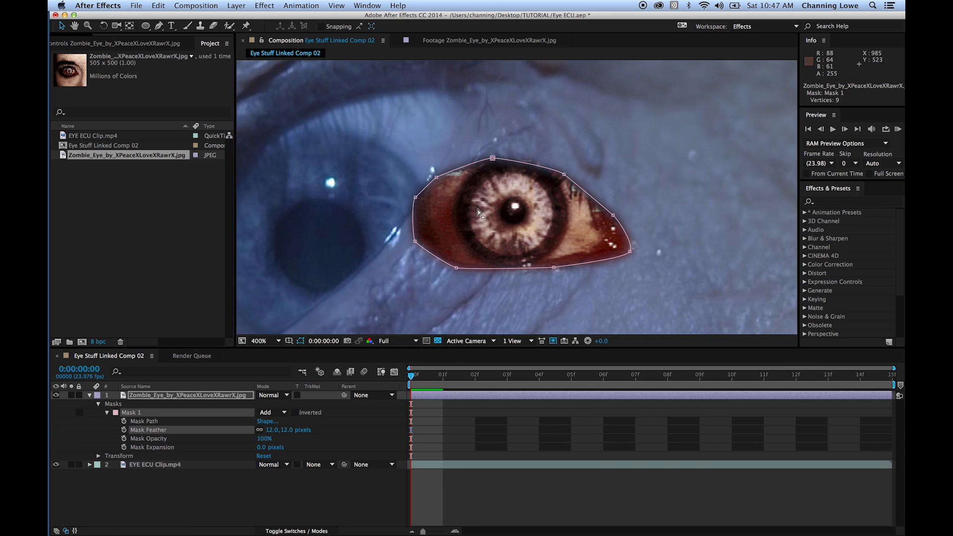
click(415, 198)
click(425, 202)
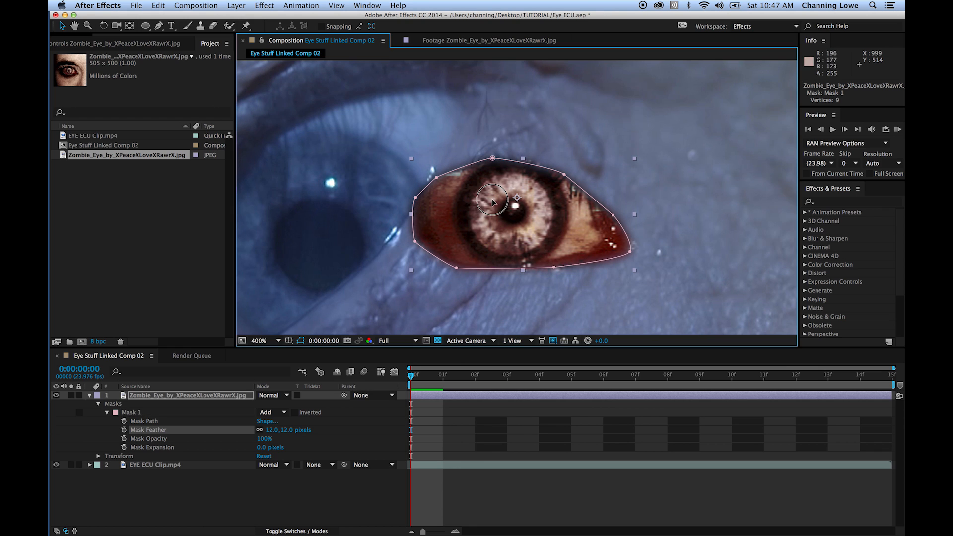
drag(452, 208, 303, 214)
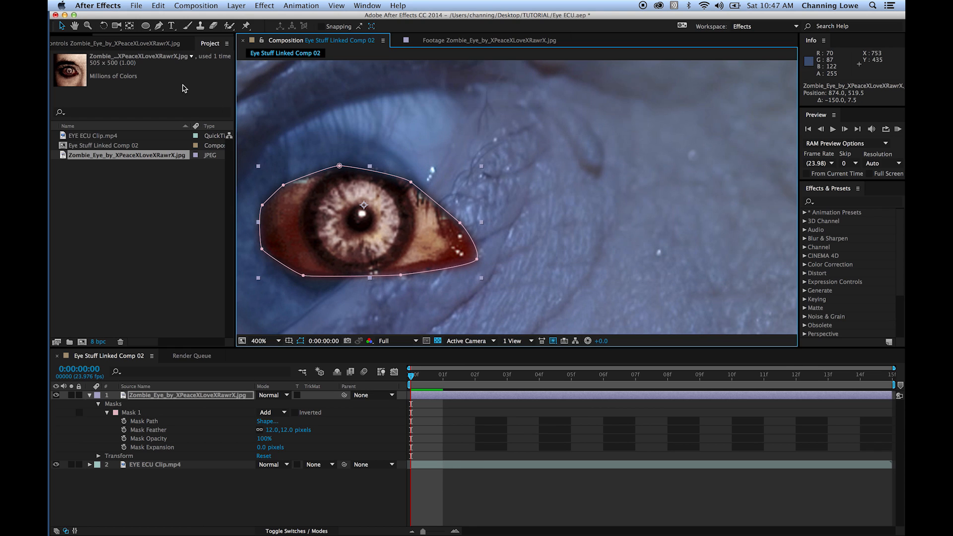
- Move the zombie eye's anchor point to its pupil center, then rotate and reposition the eye to about 822, 523 over the man's iris
click(130, 26)
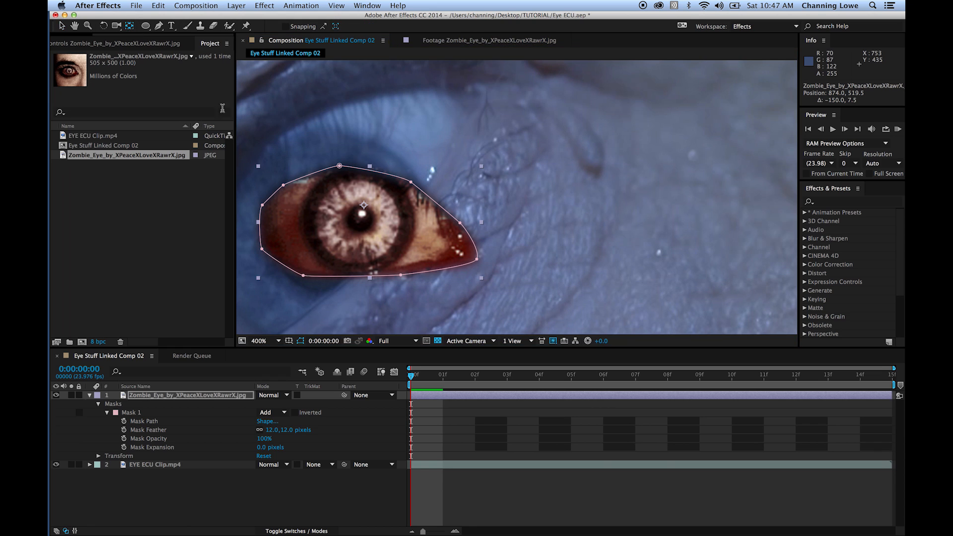
drag(364, 205, 360, 218)
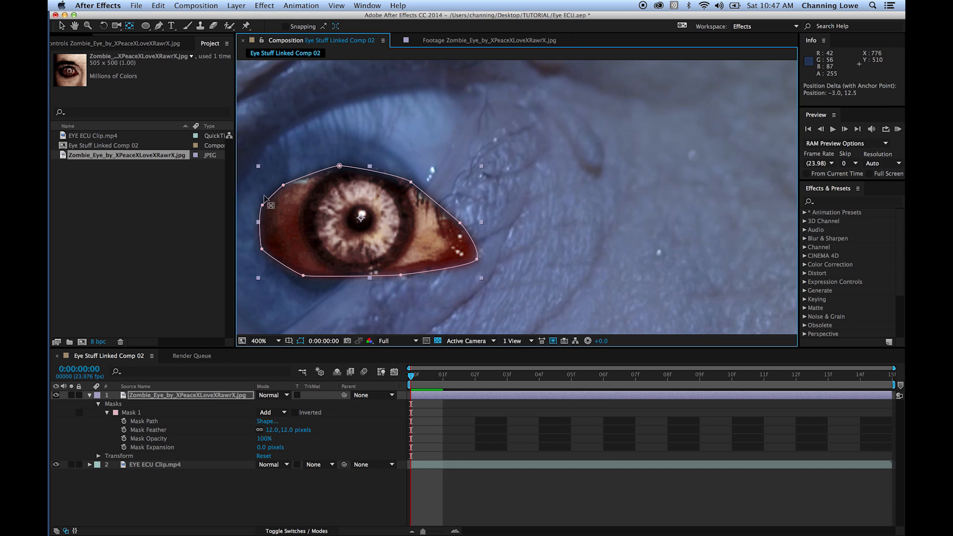
click(103, 25)
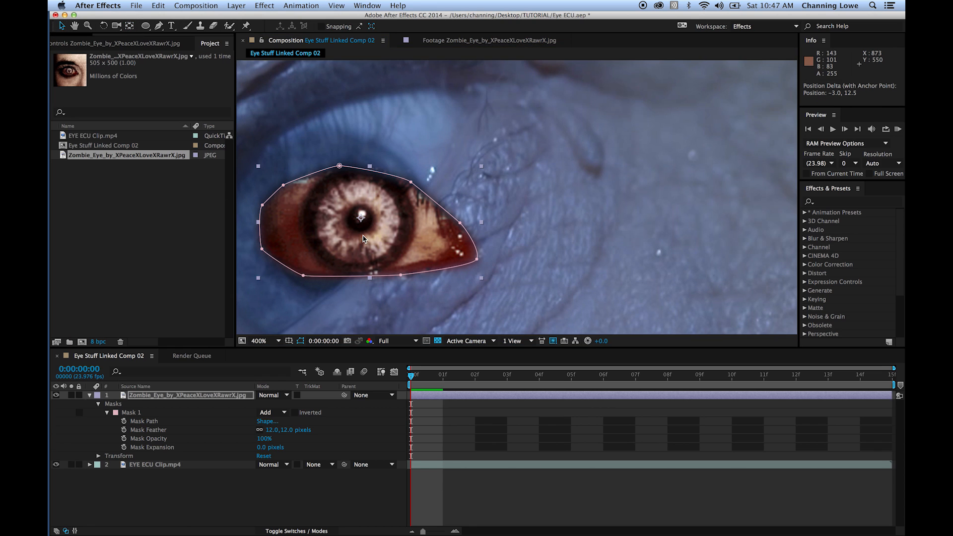
drag(414, 253, 331, 189)
key(v)
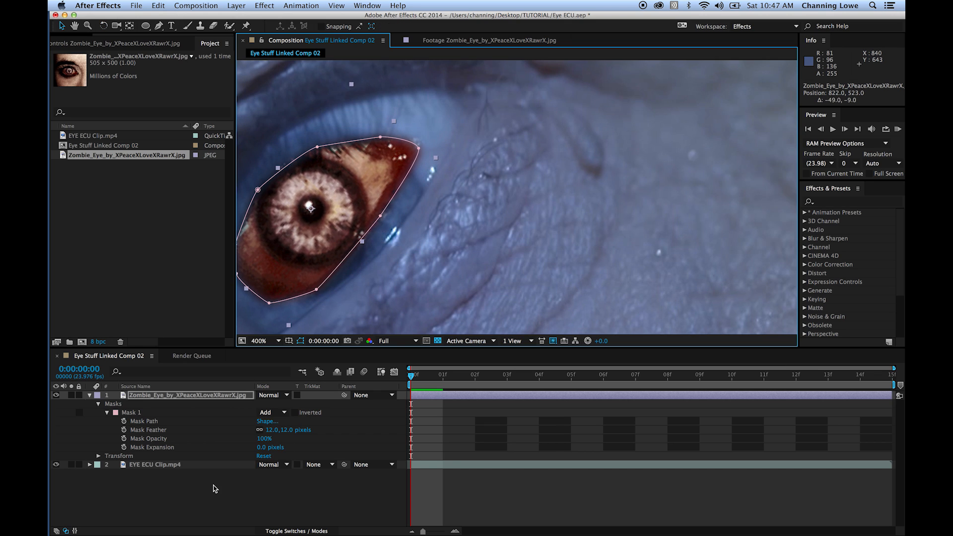
click(214, 484)
click(130, 274)
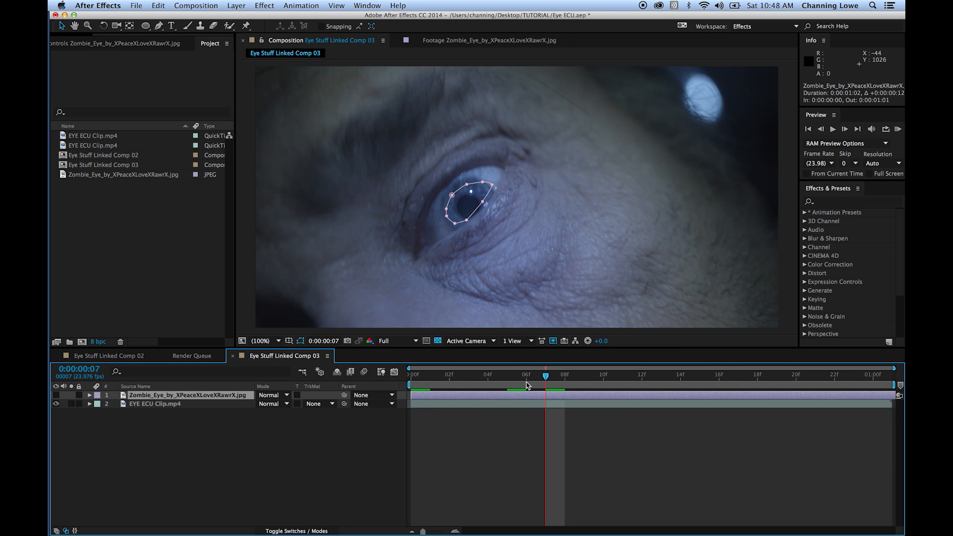
- Move the current time to 0:00:01:00 and switch the workspace to Motion Tracking
drag(528, 385, 872, 385)
click(237, 468)
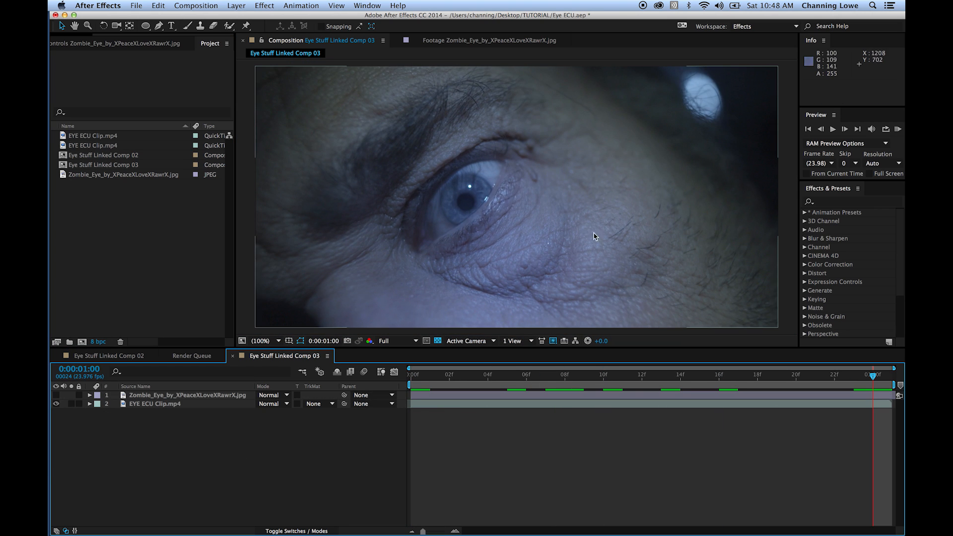
click(265, 5)
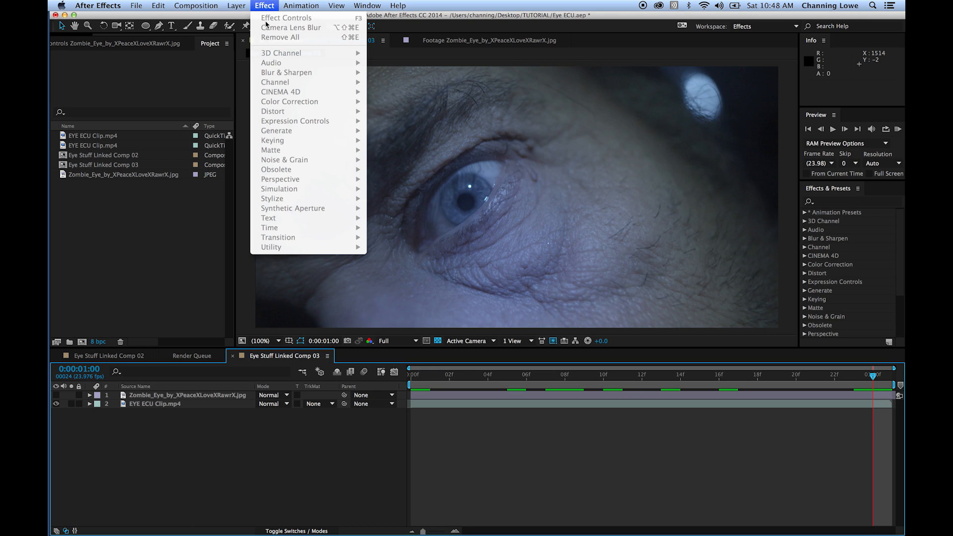
click(203, 420)
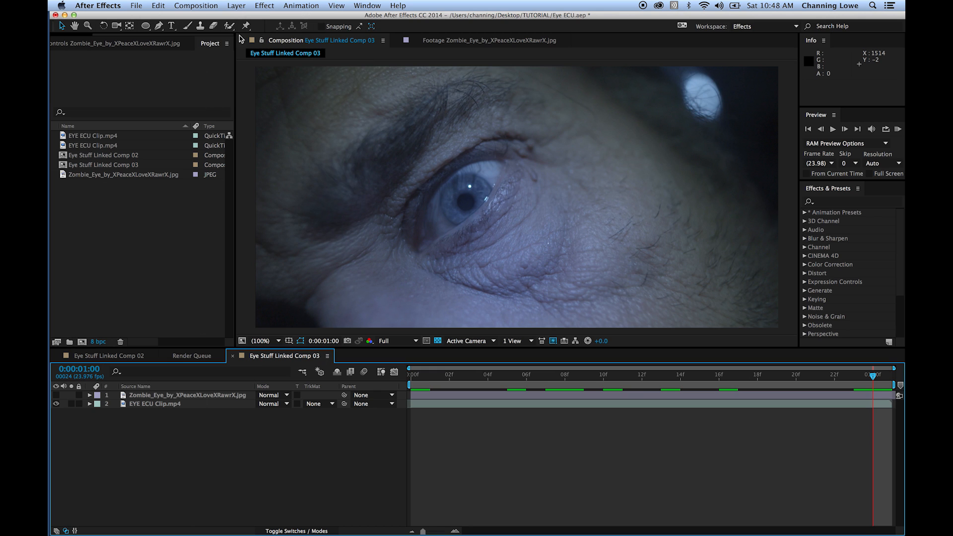
click(740, 26)
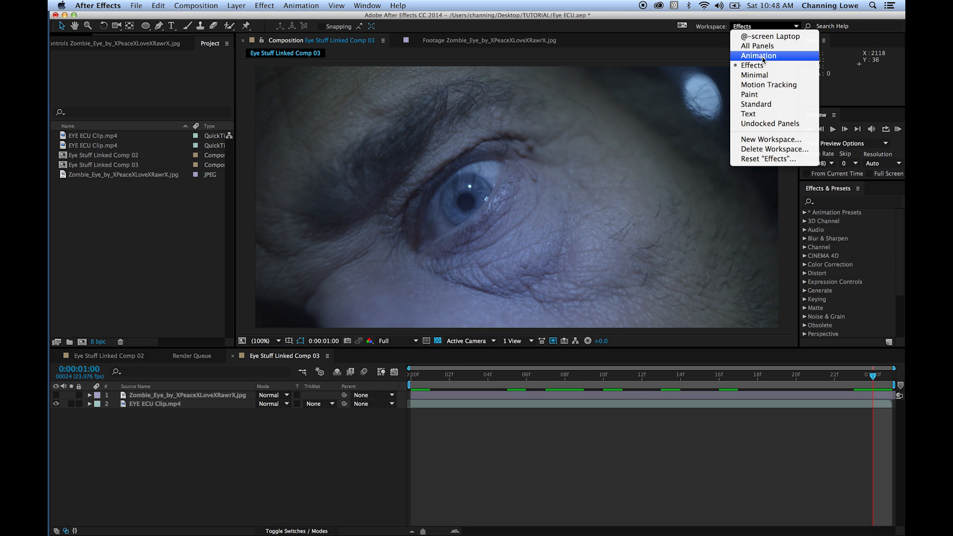
click(769, 85)
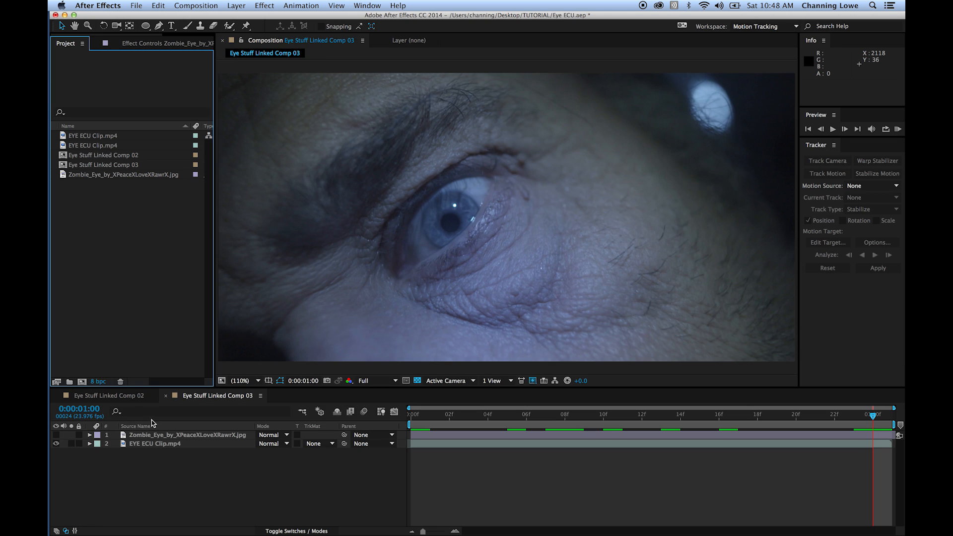
- Start a Track Motion on the EYE ECU Clip.mp4 layer at 0:00:01:00
click(156, 444)
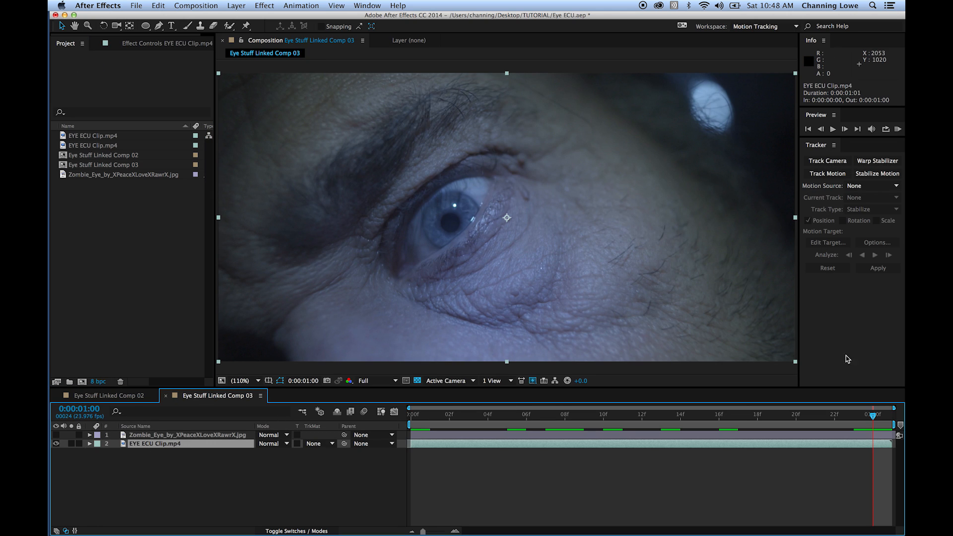
drag(835, 421, 854, 427)
click(870, 419)
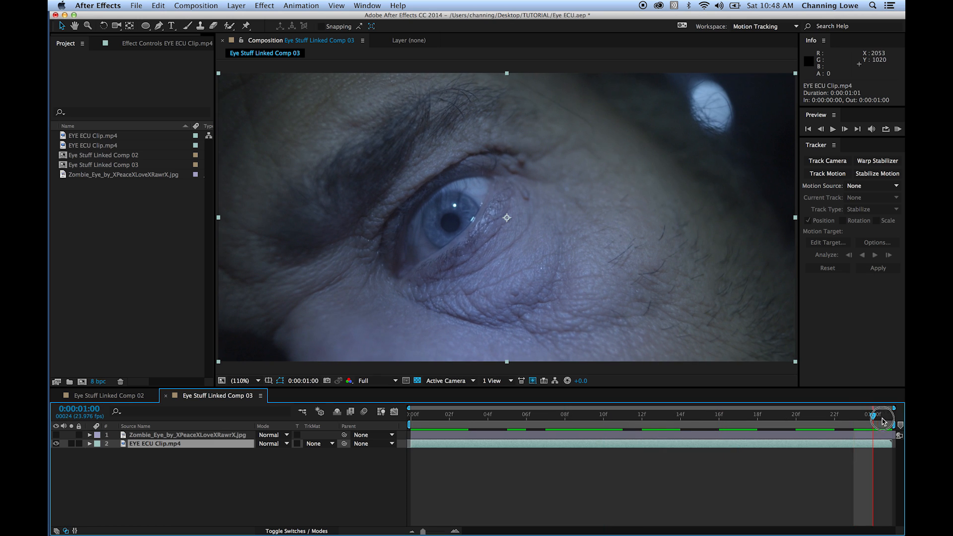
click(818, 177)
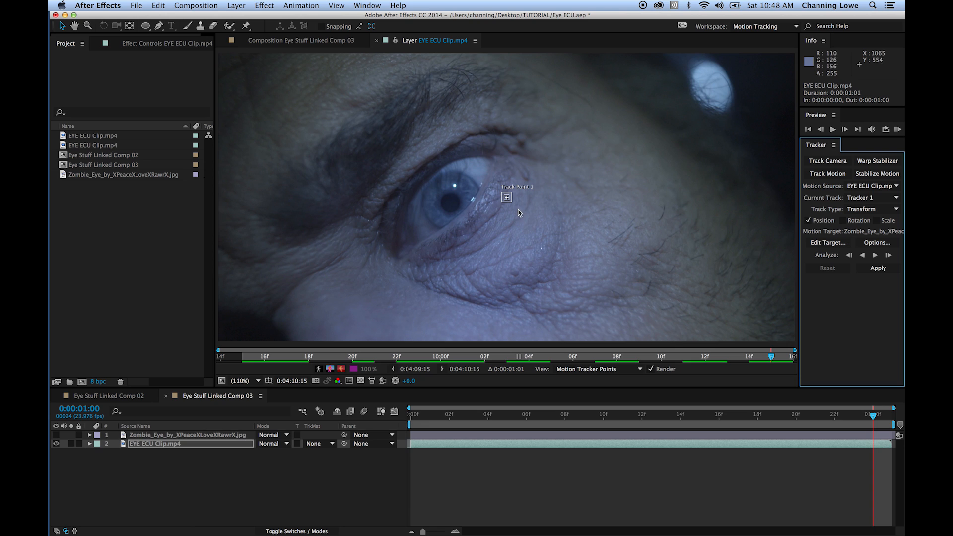
- Place Track Point 1 over the bright reflection above the pupil in the man's eye
scroll(506, 202, up, 1)
scroll(507, 202, up, 1)
drag(513, 194, 374, 99)
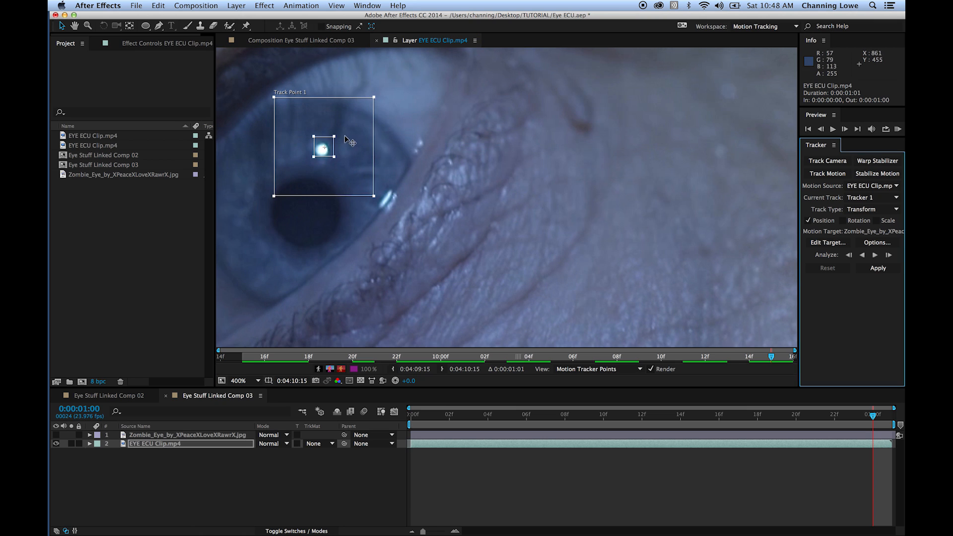
- Slightly enlarge Track Point 1's feature region around the reflection, analyze the track backward, and return to 0:00:01:00
drag(334, 137, 335, 134)
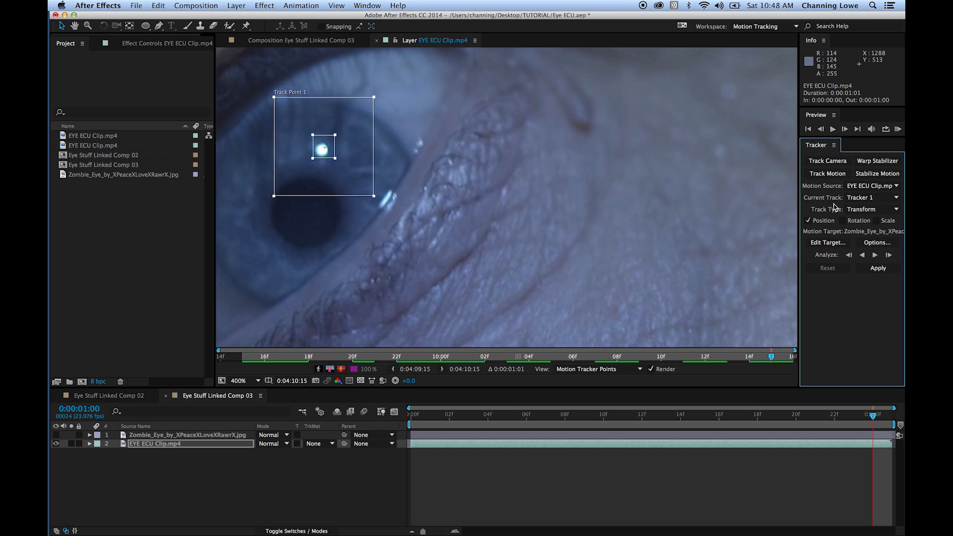
click(863, 256)
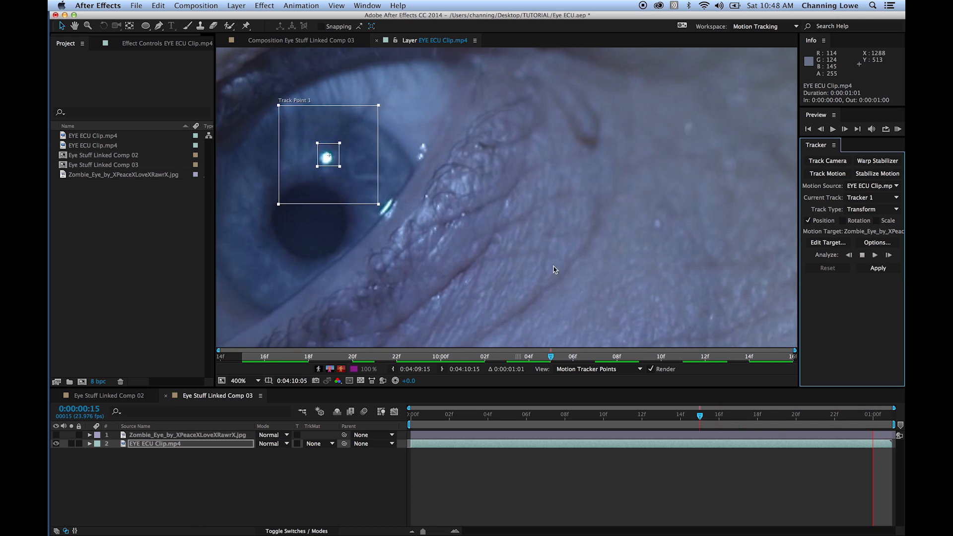
drag(486, 416, 874, 433)
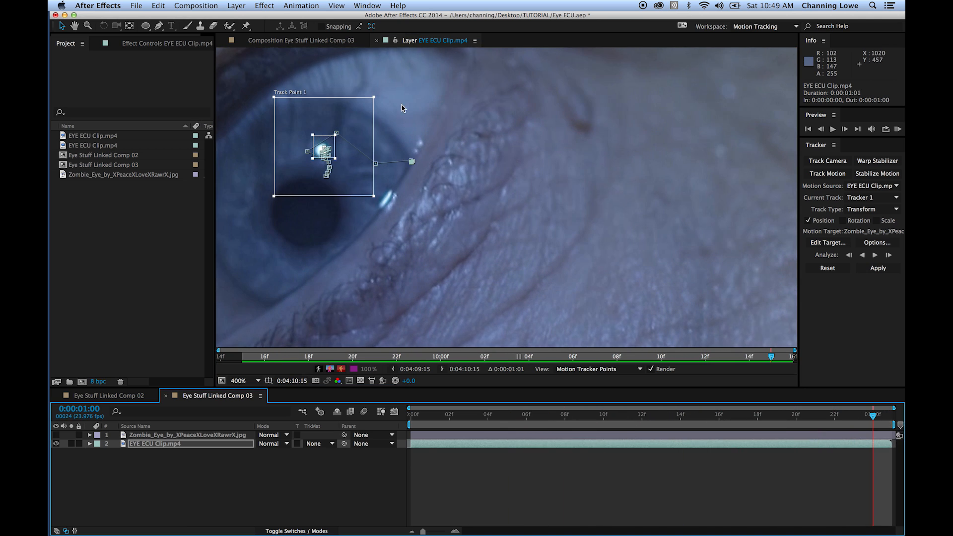
- Add a new null object layer to Eye Stuff Linked Comp 03
click(233, 9)
mouse_move(253, 19)
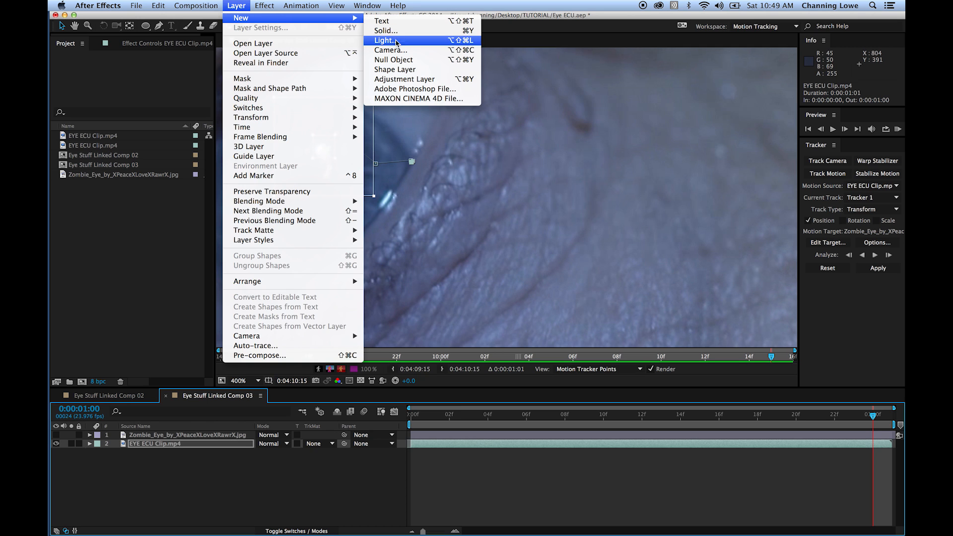
click(412, 65)
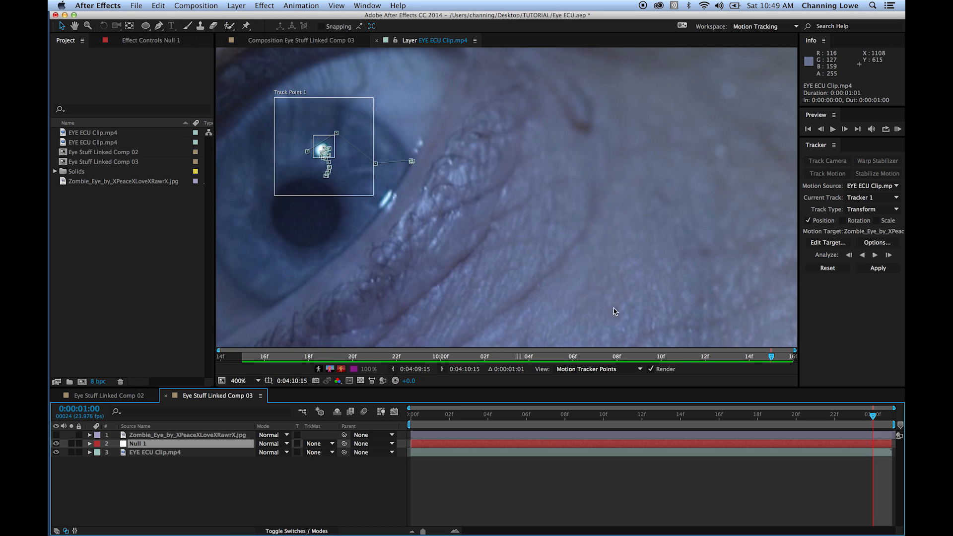
- Set the tracker's motion target to Null 1 and apply the tracking data in X and Y
click(827, 242)
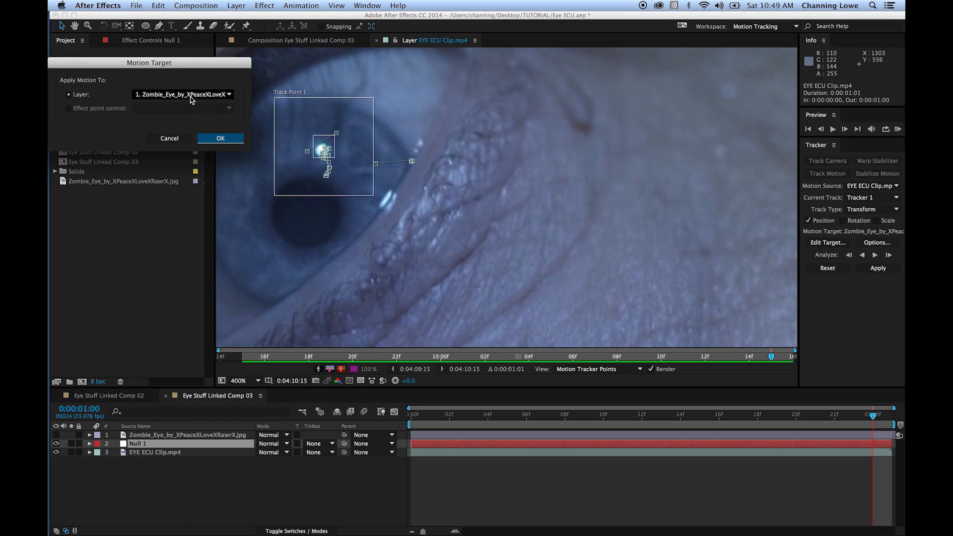
click(177, 94)
click(171, 113)
click(213, 139)
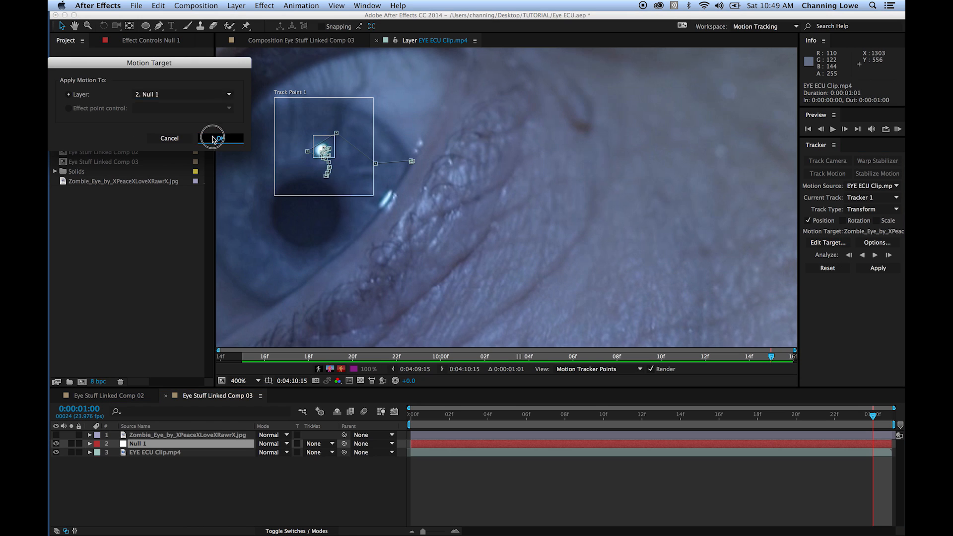
click(878, 268)
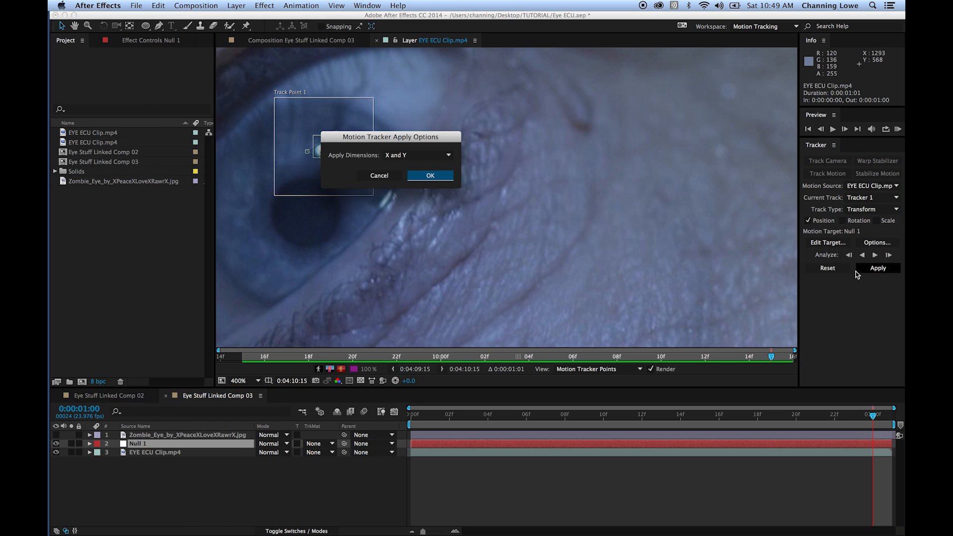
click(444, 176)
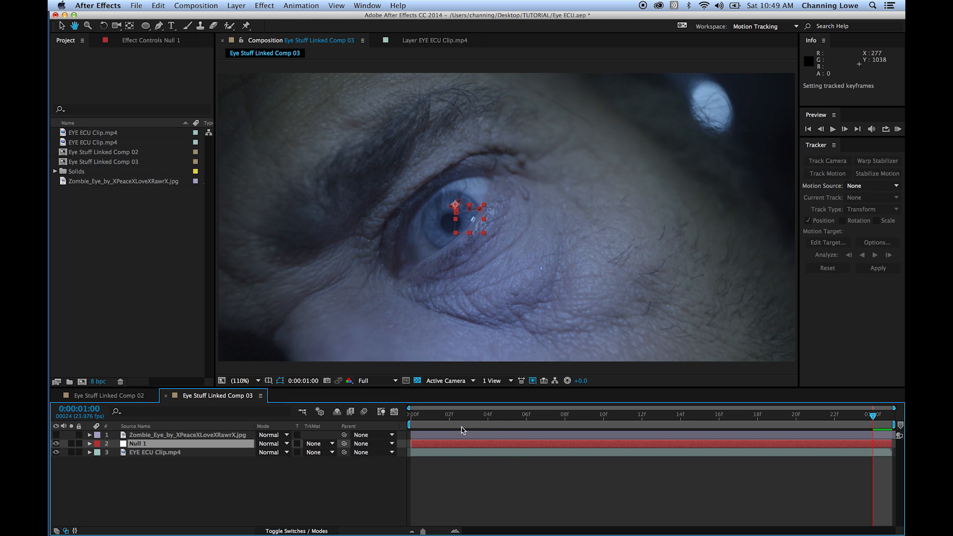
- Play back the composition to check the null's tracked motion on the eye
key(space)
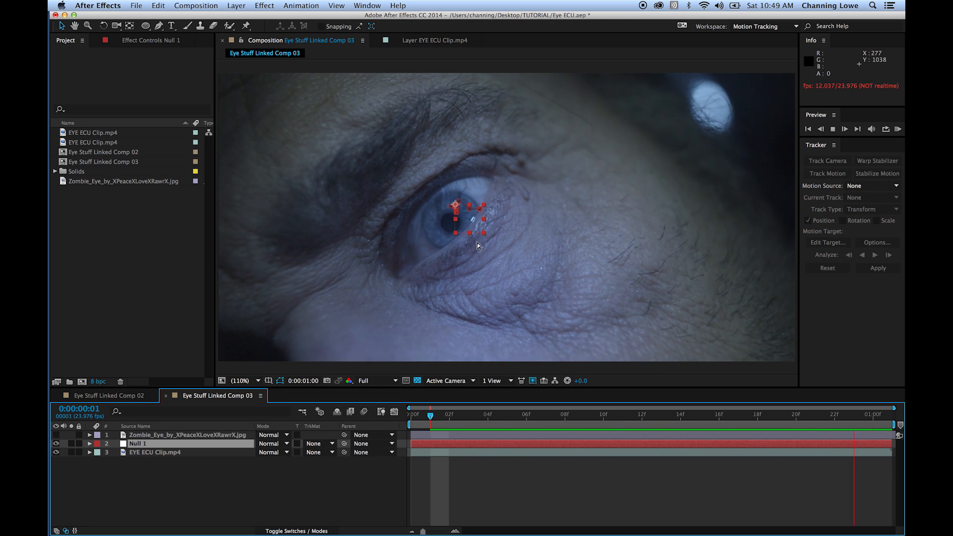
key(space)
click(195, 478)
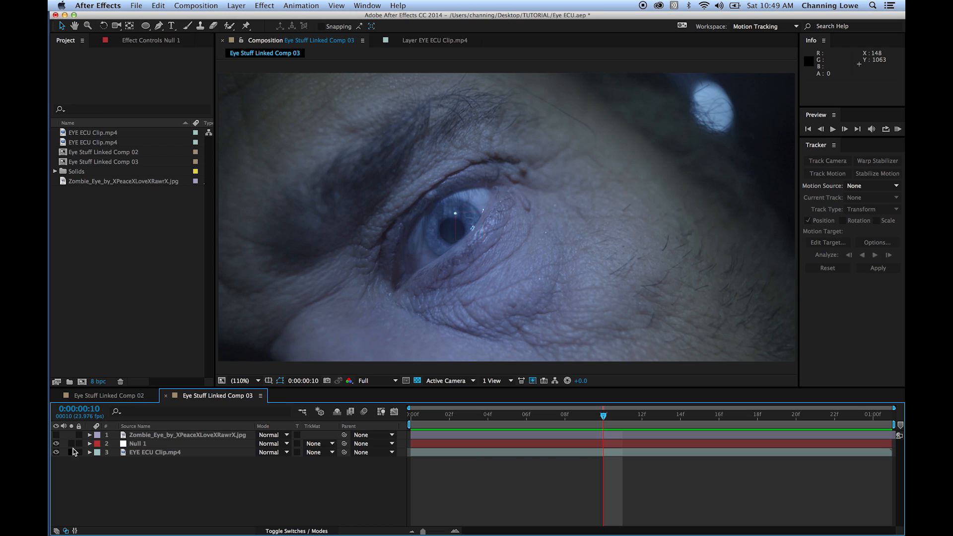
- Make the zombie eye layer visible and, at 0:00:01:00, move it to 805, 516 over the man's iris
click(56, 436)
drag(604, 417, 875, 423)
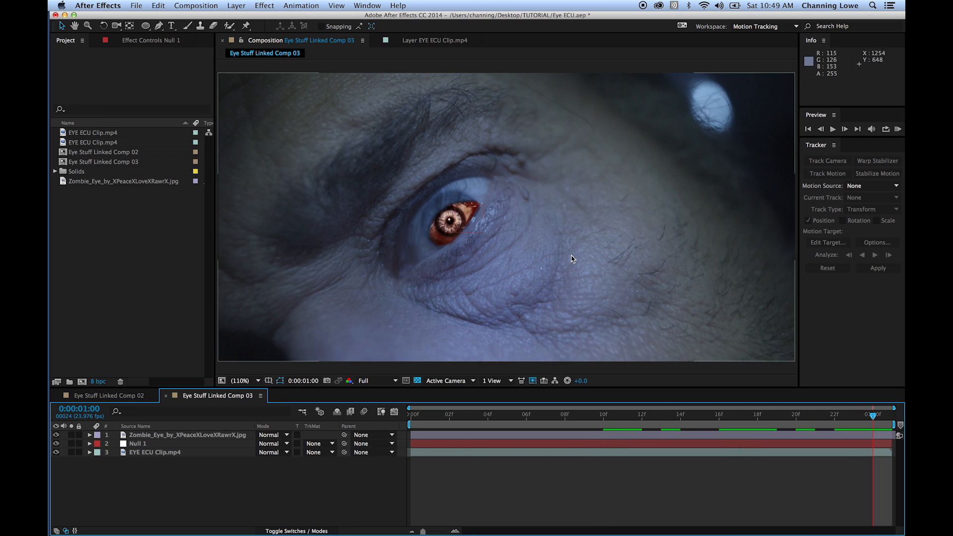
scroll(450, 226, up, 2)
drag(482, 209, 465, 203)
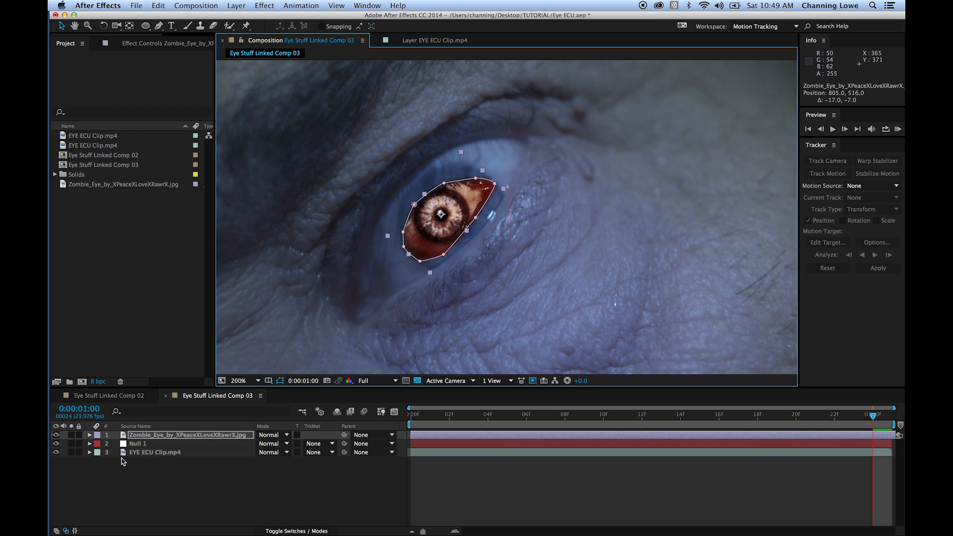
- Scale the zombie eye layer to 226% and reposition it to 799, 512 over the eye opening
key(s)
drag(288, 443, 344, 448)
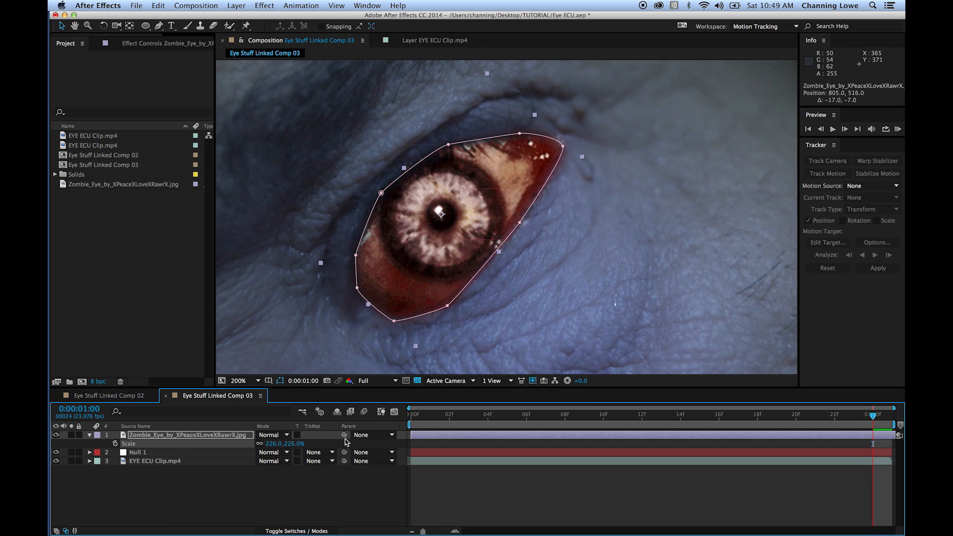
drag(400, 242, 396, 242)
drag(396, 241, 402, 240)
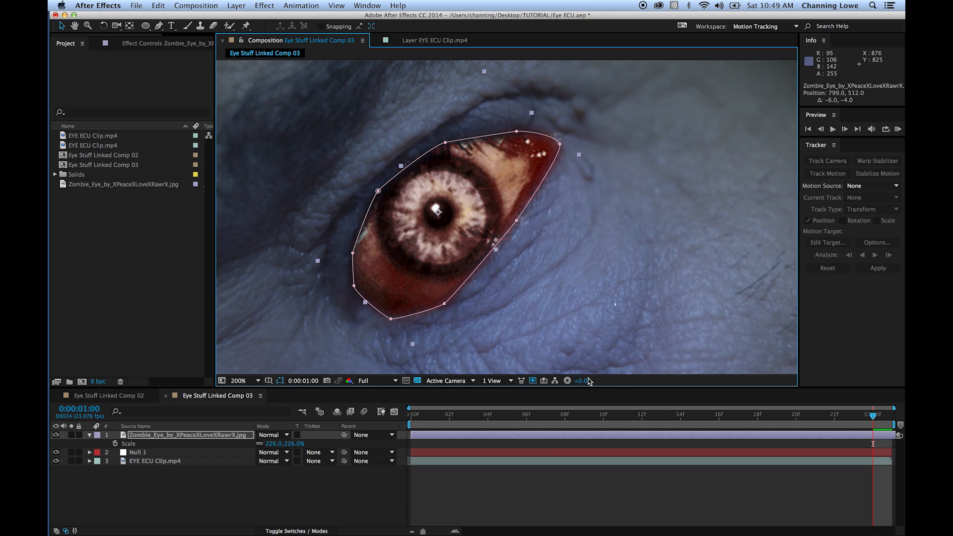
- Parent the zombie eye layer to Null 1 and play back the composition to check that it follows the eye
drag(343, 437, 134, 452)
drag(873, 415, 430, 415)
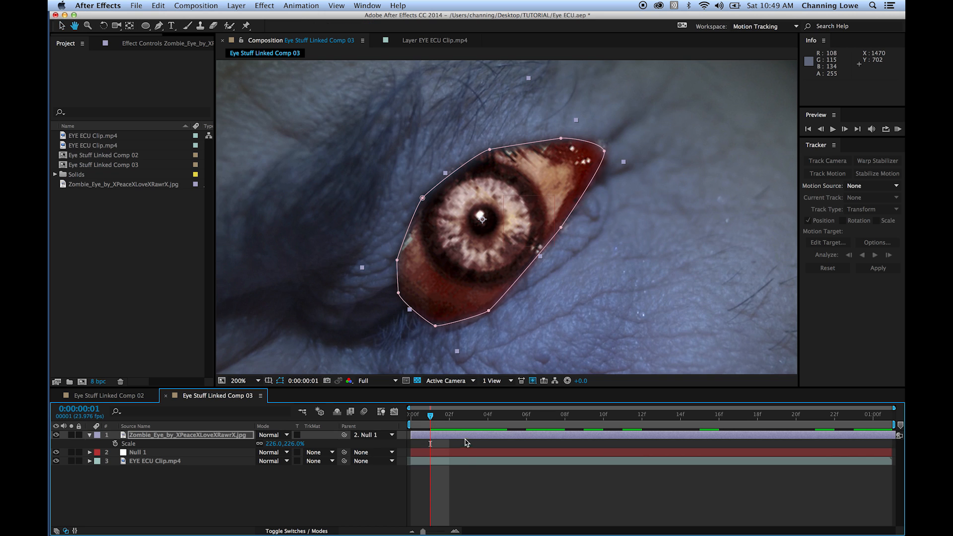
key(space)
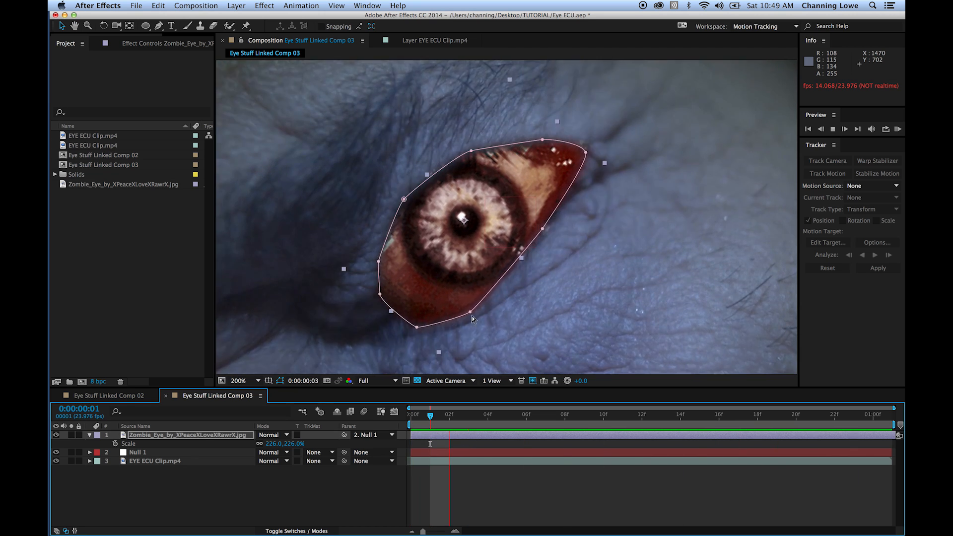
key(space)
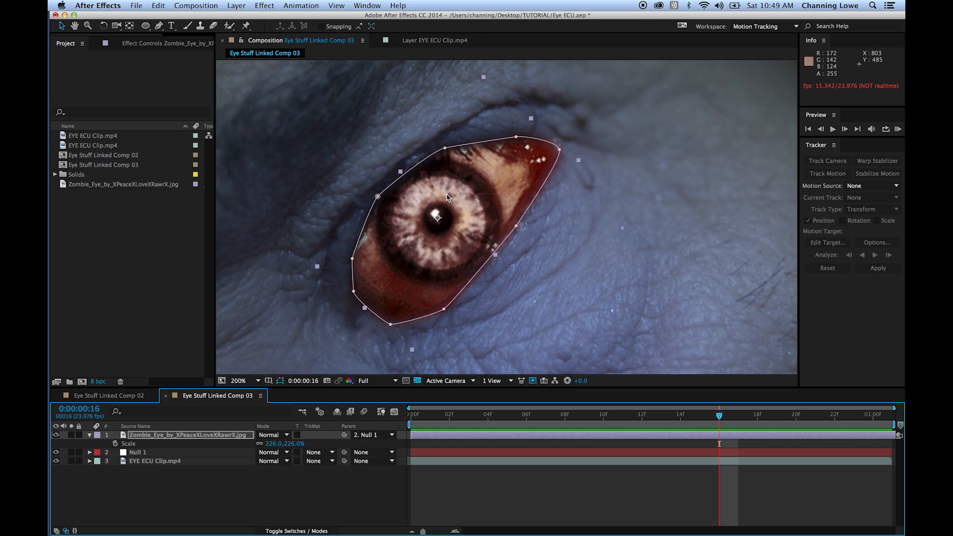
- At 0:00:01:00, scale the zombie eye to 238%, nudge it to -43.5, 38.4, and check its fit across the clip
drag(745, 416, 876, 416)
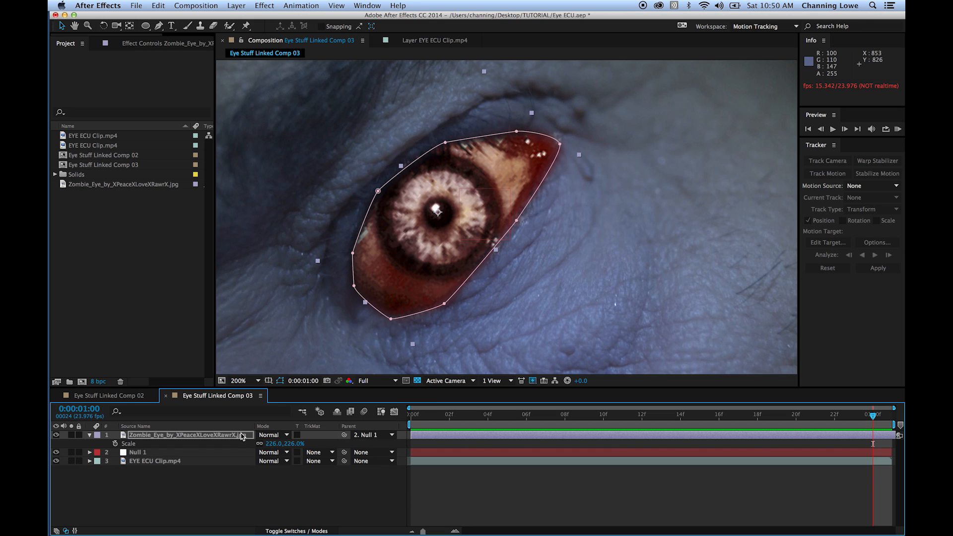
drag(276, 445, 282, 449)
drag(408, 282, 406, 281)
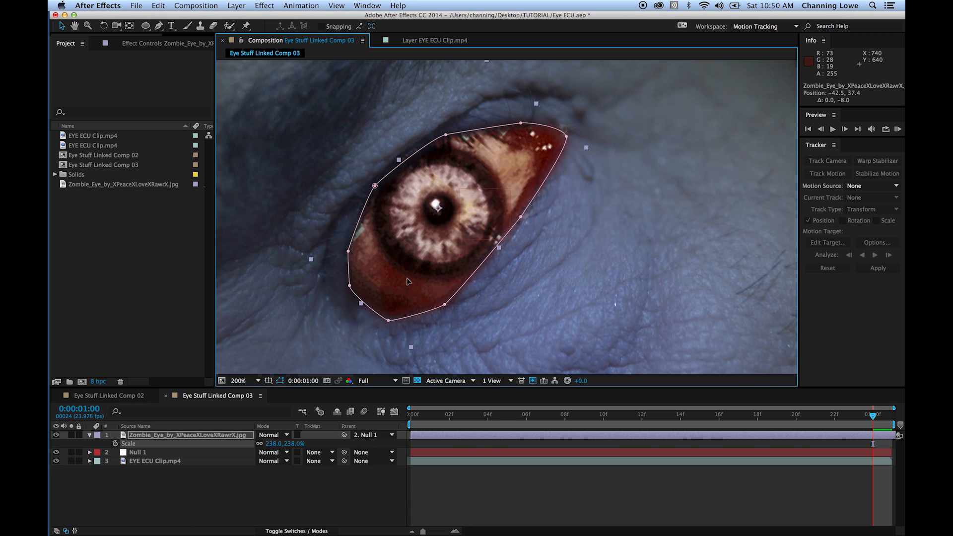
drag(623, 425, 411, 432)
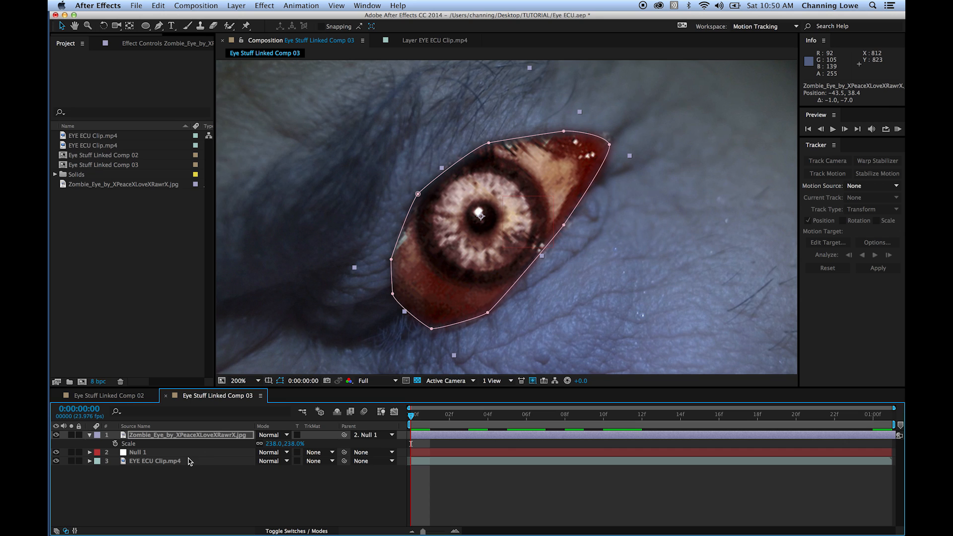
drag(513, 430, 853, 422)
click(149, 493)
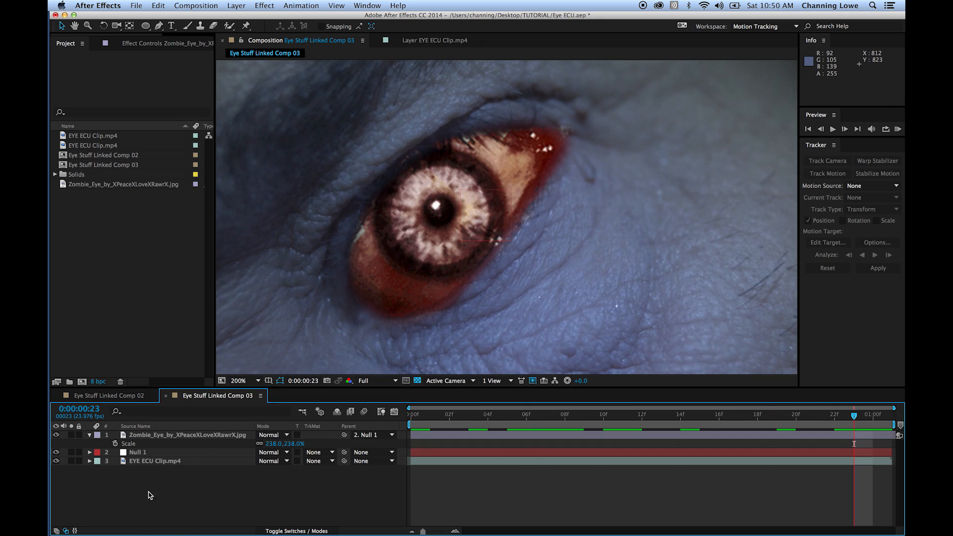
- Create a 2048 x 1024 px black solid and place it above the zombie eye layer
click(160, 464)
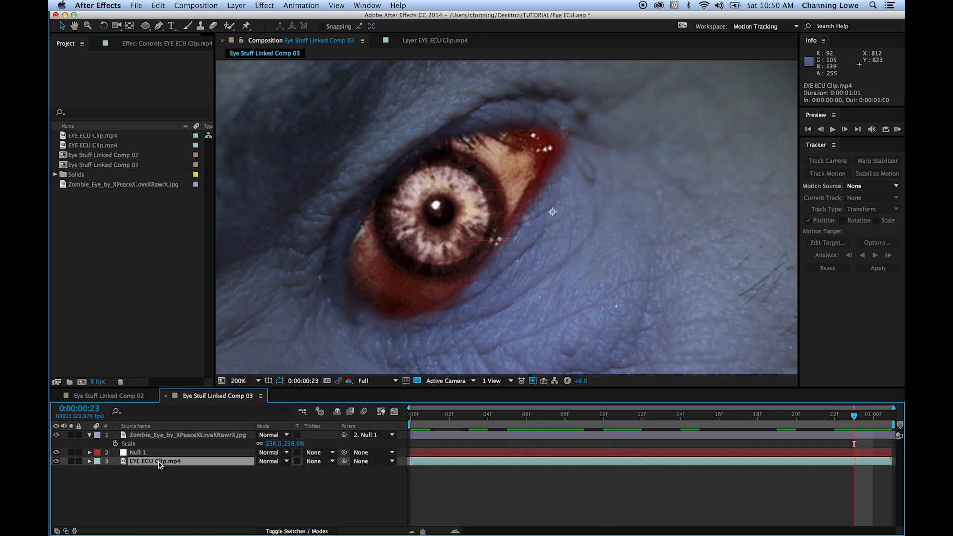
click(235, 6)
mouse_move(248, 19)
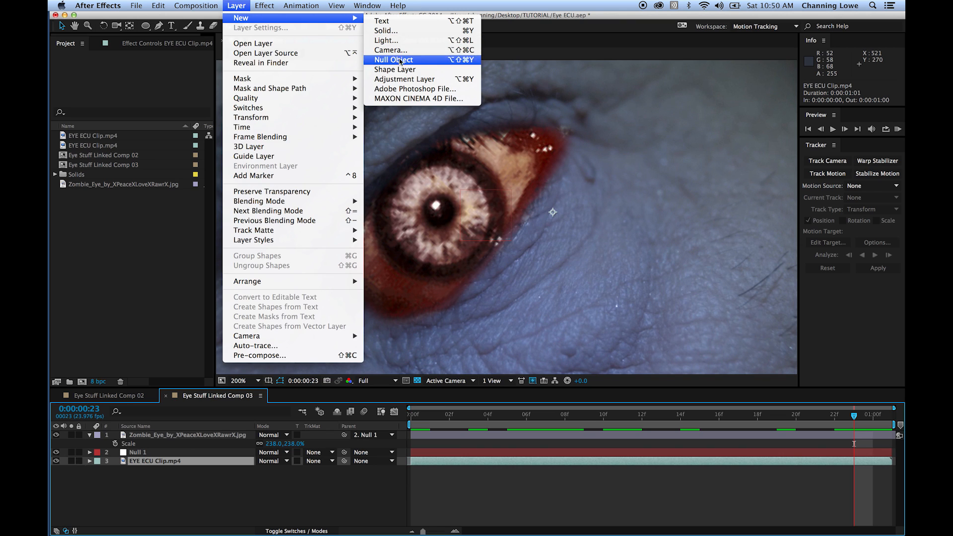
click(393, 30)
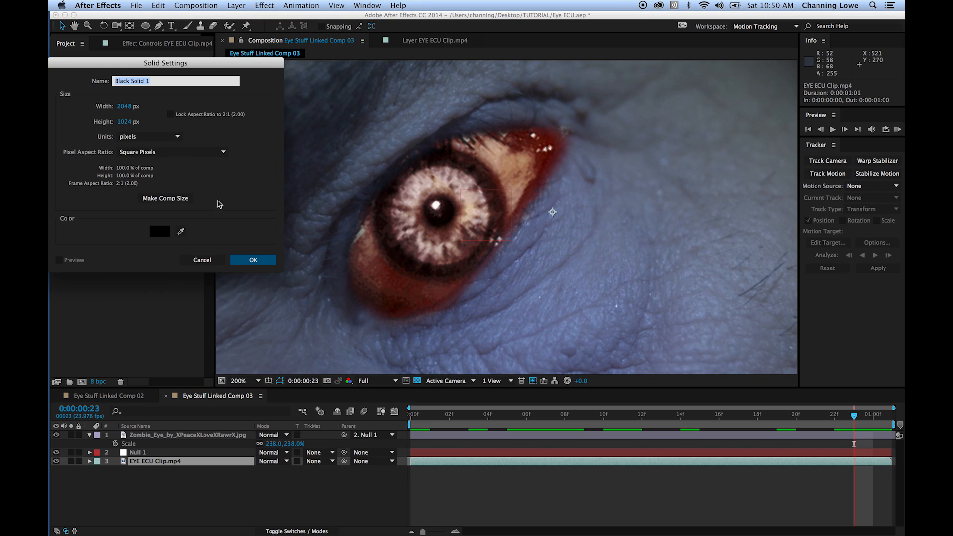
click(252, 261)
drag(174, 461, 175, 432)
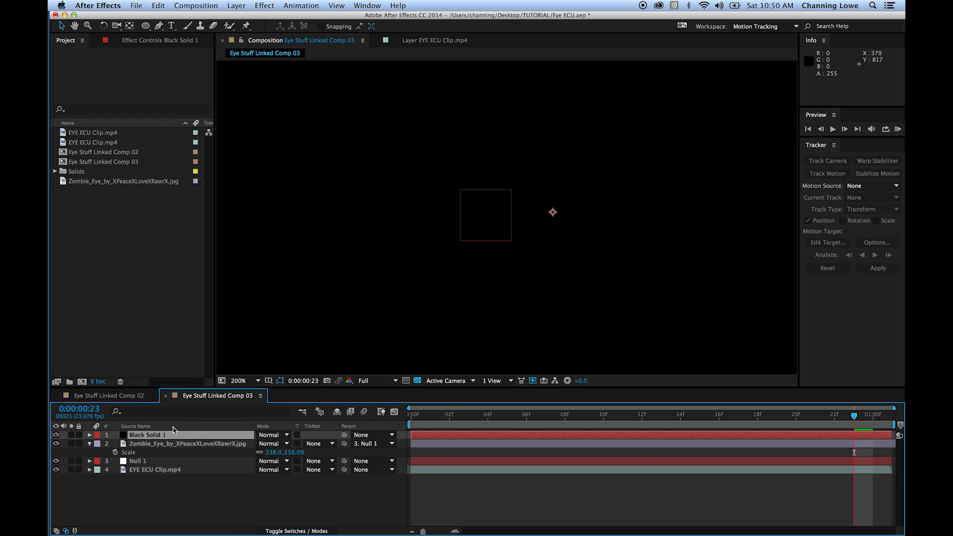
- Lower the black solid's opacity to 71% and hide the zombie eye layer
key(t)
drag(263, 444, 251, 445)
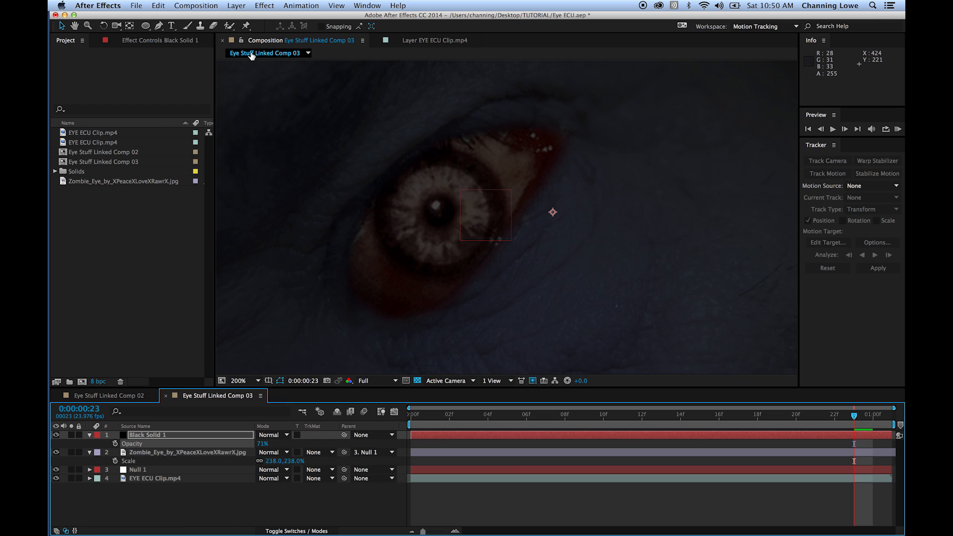
click(56, 452)
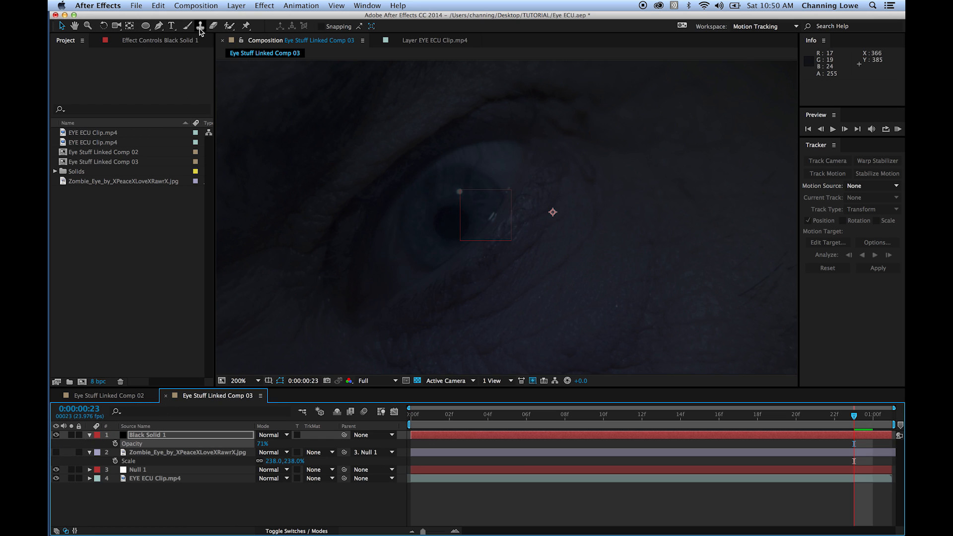
- Draw a closed, curved Pen tool mask on the black solid along the man's eyelids, enclosing the eye opening
click(159, 25)
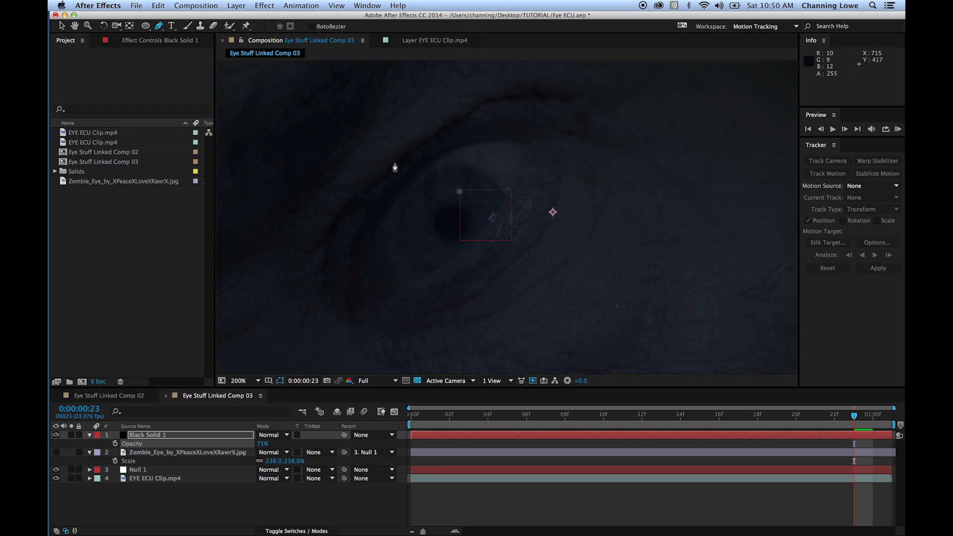
drag(408, 179, 424, 168)
drag(517, 139, 545, 155)
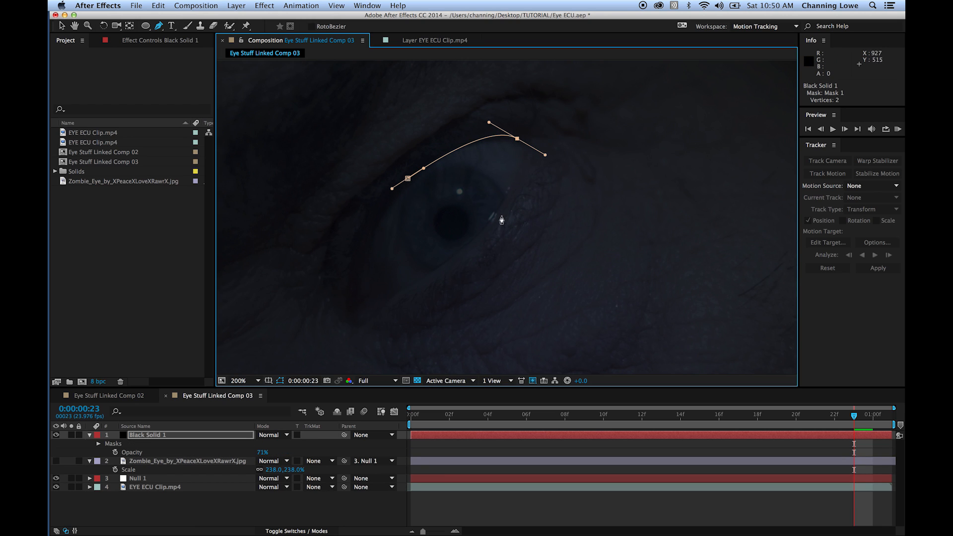
drag(474, 240, 456, 252)
drag(375, 305, 355, 286)
drag(372, 211, 424, 168)
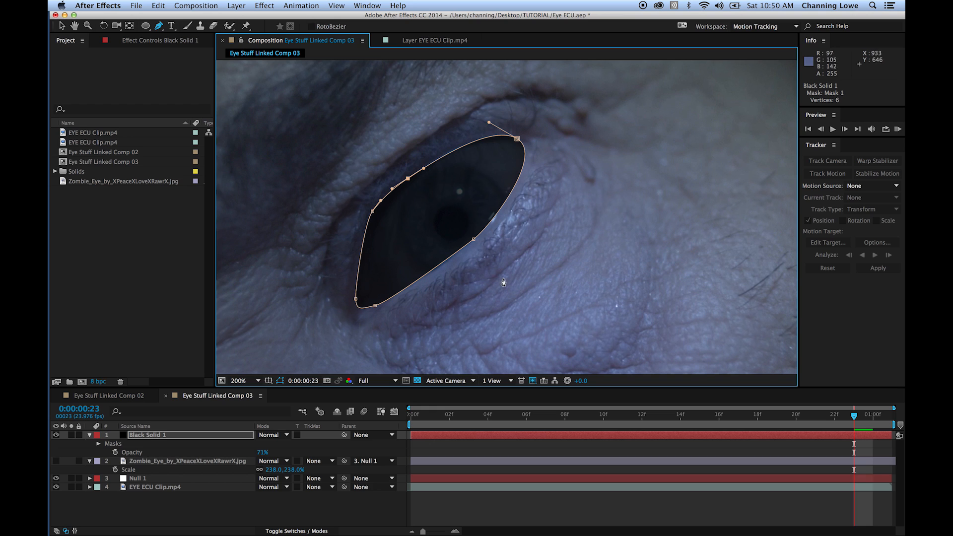
- At 0:00:01:00, select all of the black solid's mask points and nudge the mask slightly upward to fit the eye opening
click(872, 416)
key(v)
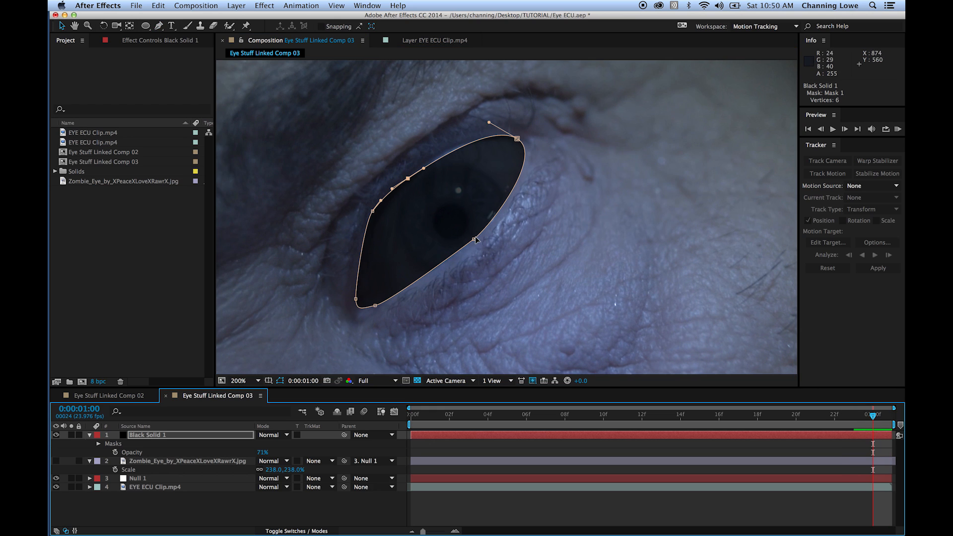
click(474, 239)
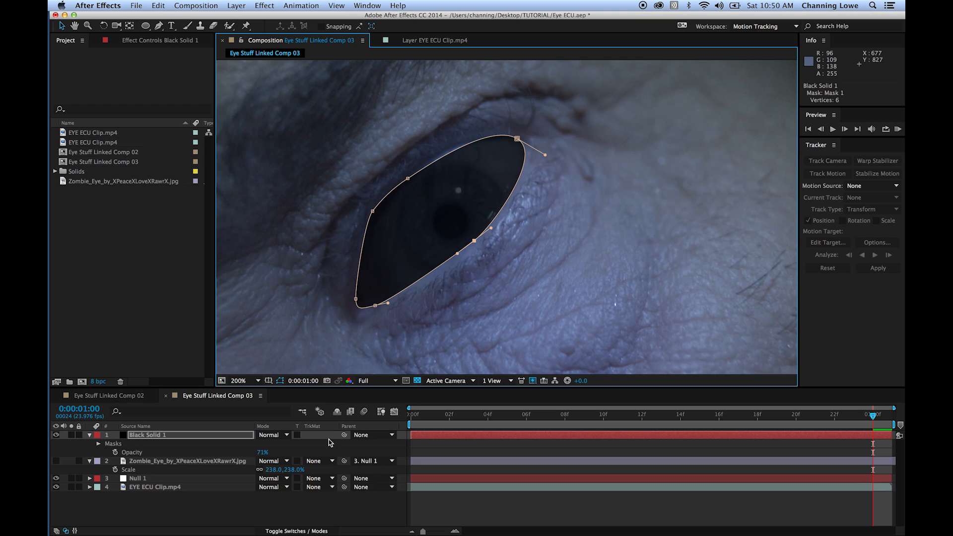
mouse_move(341, 439)
mouse_down()
mouse_move(228, 447)
mouse_move(326, 436)
mouse_up()
click(408, 179)
drag(408, 179, 408, 177)
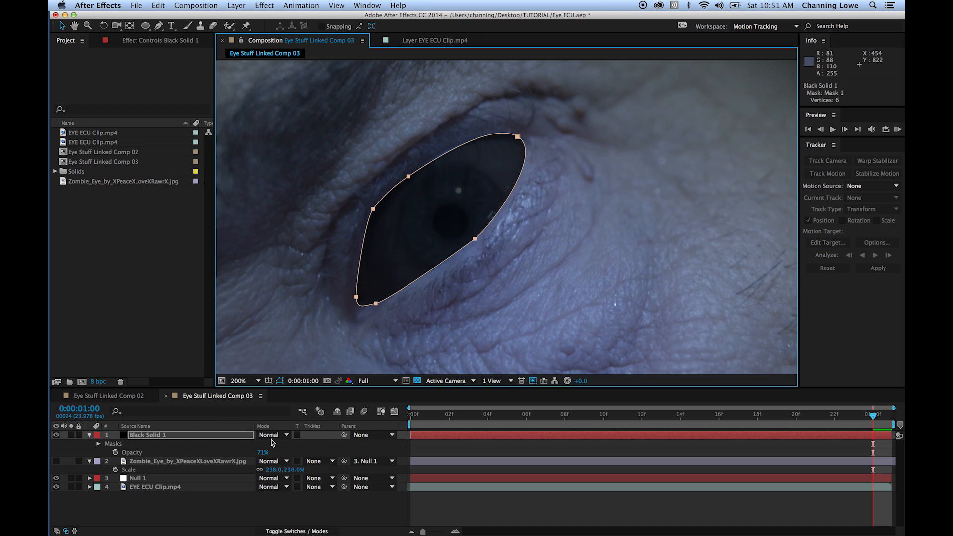
- Parent the black solid to Null 1 and scrub back to 0:00:00:06 to check how the mask follows the eye
click(332, 441)
drag(331, 441, 158, 478)
click(854, 425)
drag(854, 425, 525, 437)
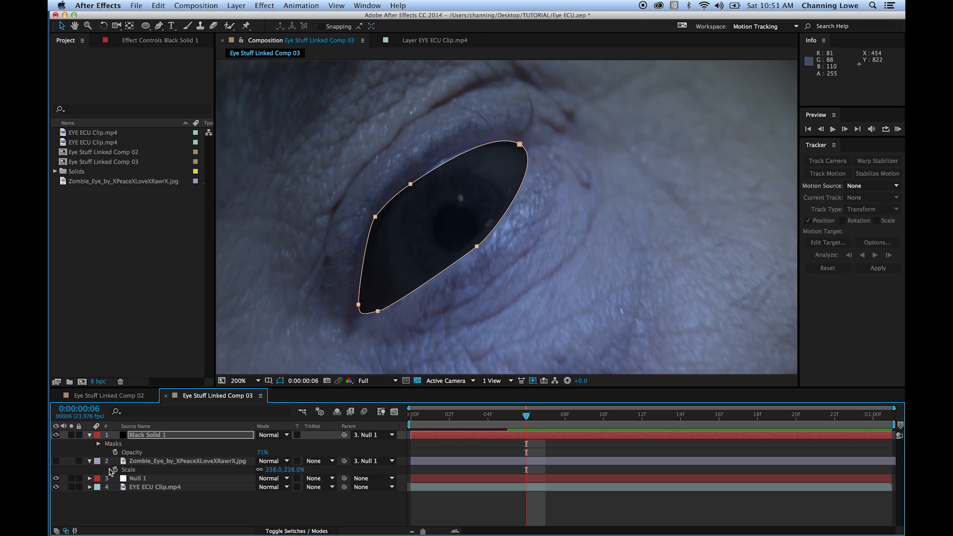
- Keyframe the black solid's Mask Path at 0:00:00:06 and step back to 0:00:00:05
click(98, 444)
click(107, 453)
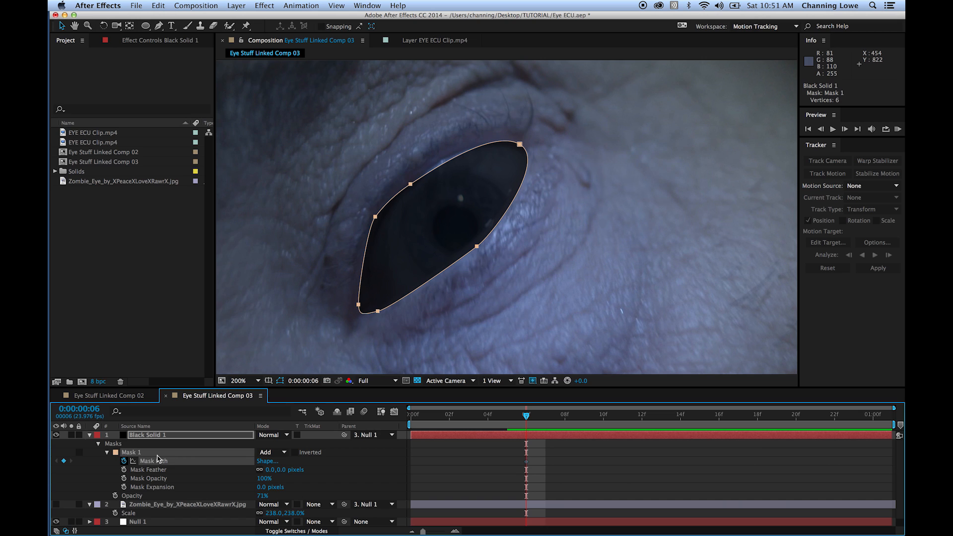
key(Page_Up)
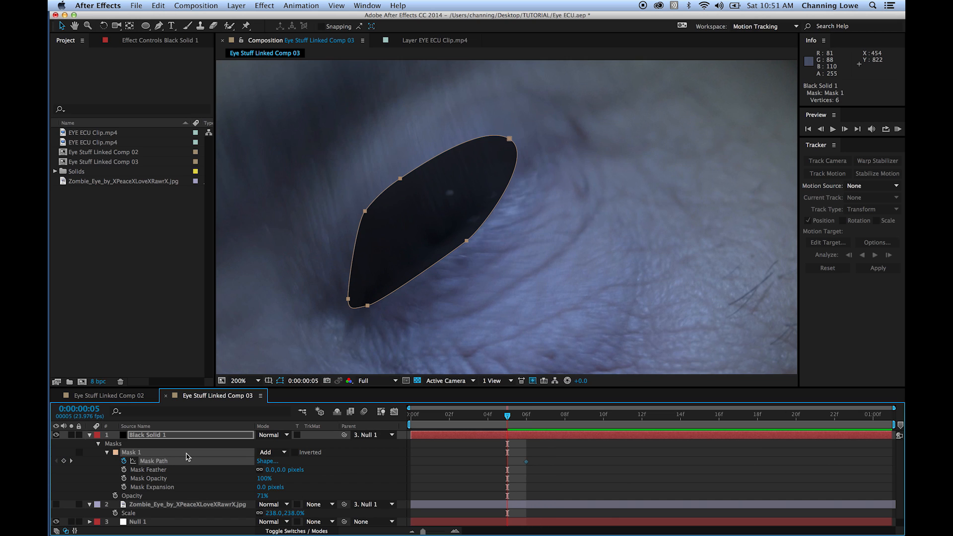
double_click(399, 224)
click(402, 176)
click(403, 198)
click(108, 330)
click(89, 435)
click(119, 483)
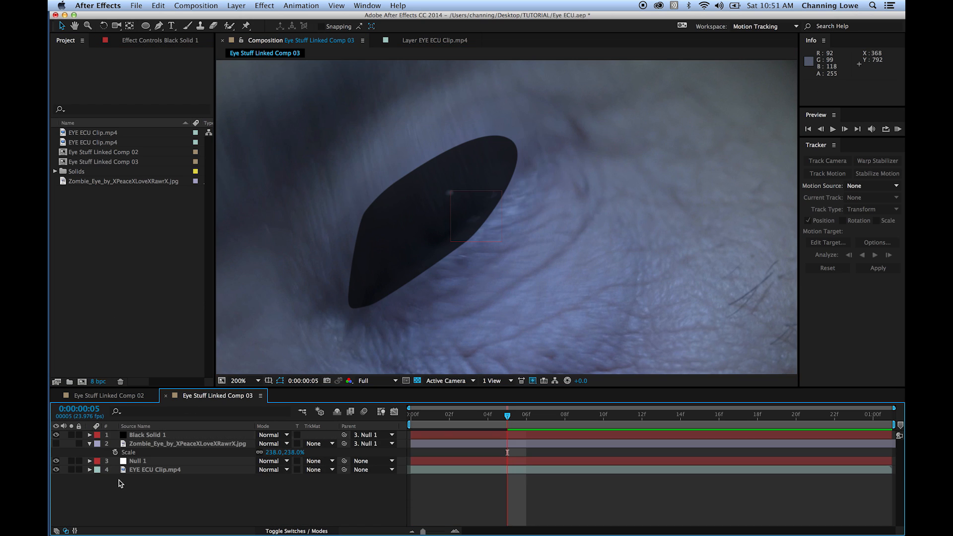
- At 0:00:00:05, reshape the black solid's mask into a narrow slit matching the nearly closed eyelids
click(91, 435)
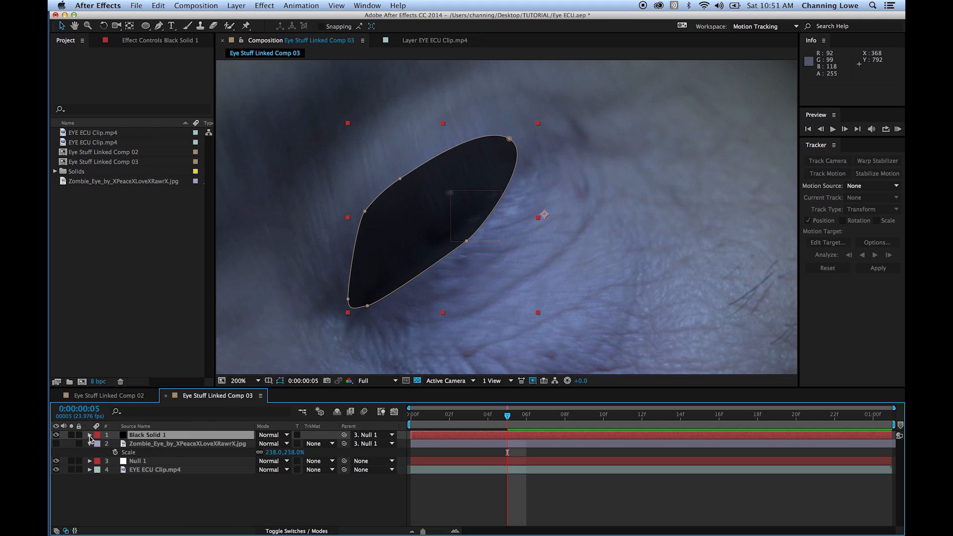
click(90, 436)
click(119, 451)
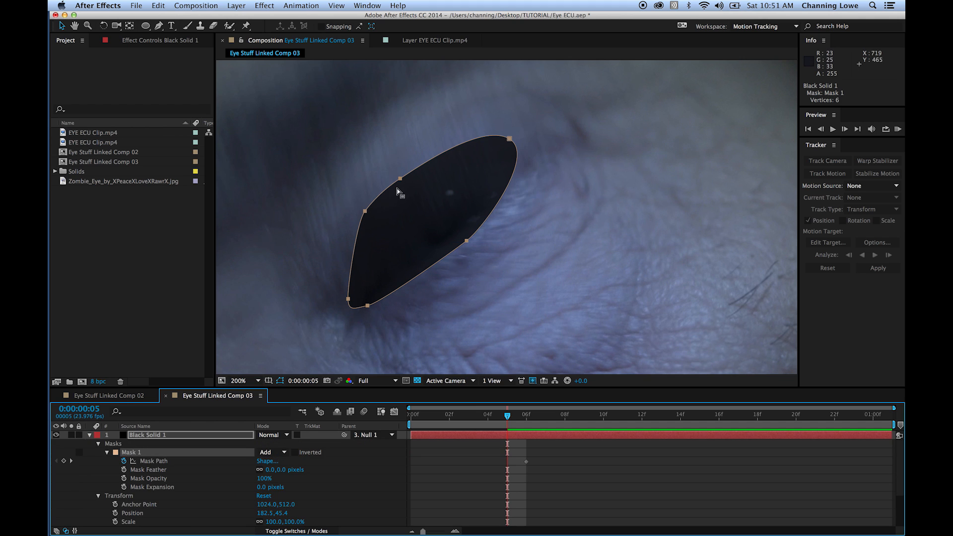
drag(401, 182, 415, 246)
double_click(419, 200)
click(484, 257)
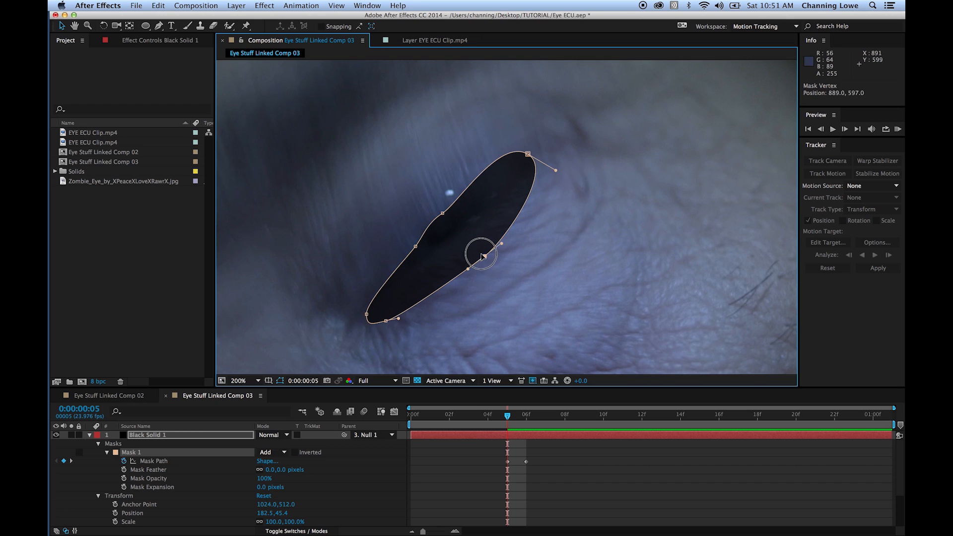
drag(484, 256, 467, 238)
drag(528, 154, 547, 172)
drag(506, 143, 512, 149)
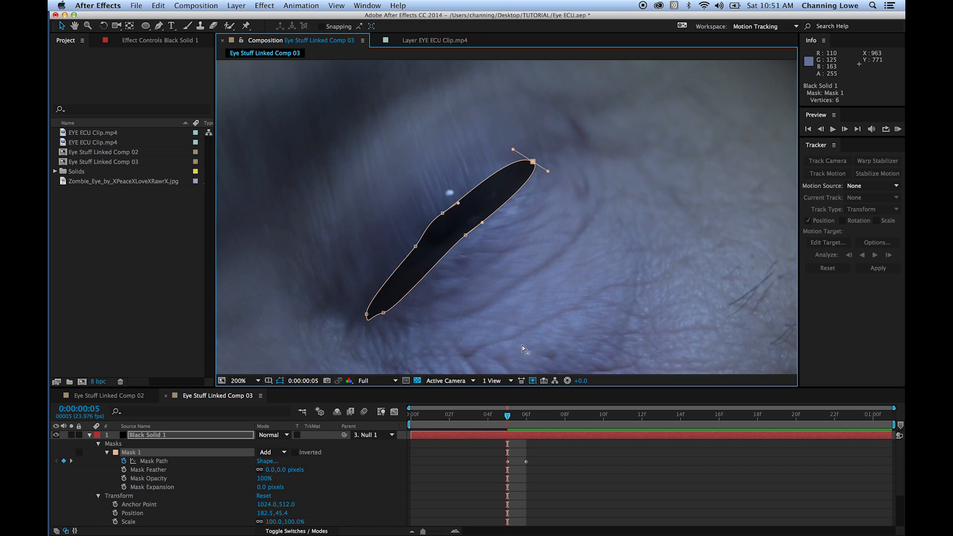
- Trim the start of the black solid layer to 0:00:00:05
click(143, 436)
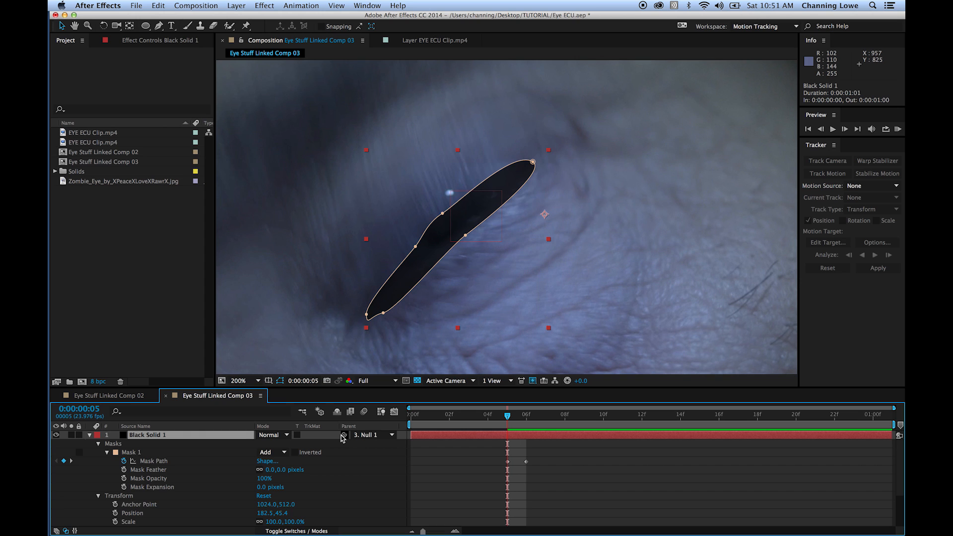
key(alt+bracketleft)
key(Page_Up)
key(Page_Down)
key(Page_Down)
key(Page_Down)
- At 0:00:00:06, move the mask's upper-lid point slightly up and outward to match the eyelid edge
key(Page_Up)
click(411, 184)
drag(413, 185, 418, 177)
- At 0:00:00:09, adjust the mask's upper-lid points and the outer corner's curve to fit the eye opening
key(Page_Down)
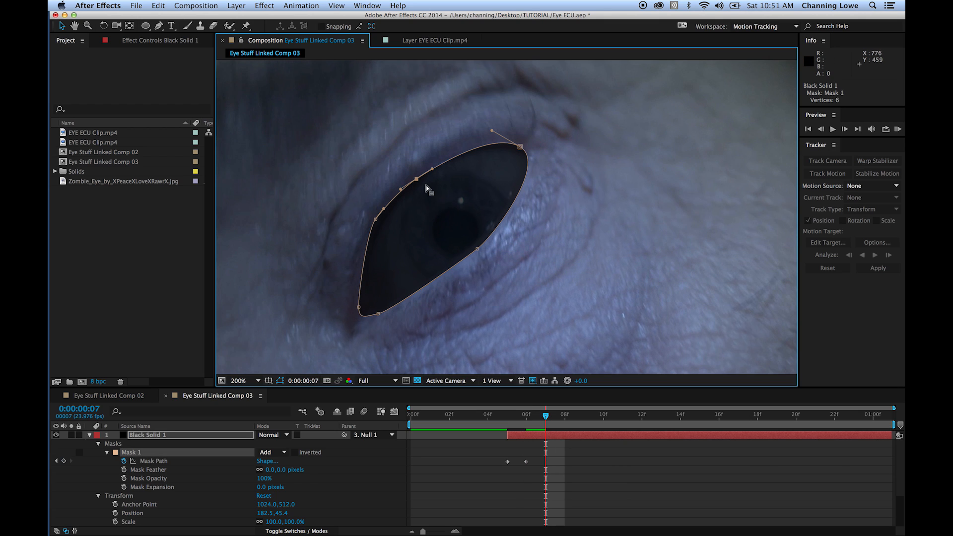
key(Page_Down)
key(Page_Down)
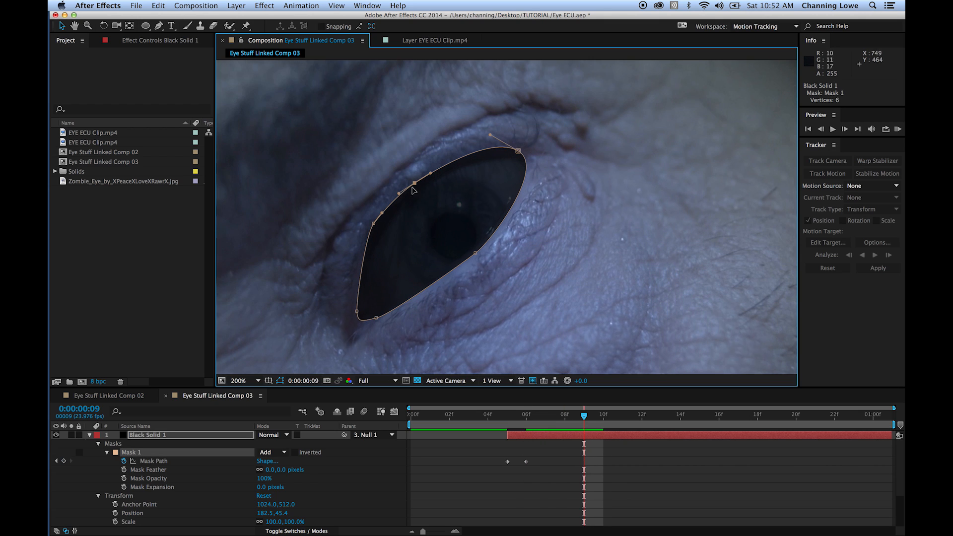
drag(378, 222, 380, 224)
drag(415, 184, 417, 186)
drag(518, 151, 547, 173)
- At 0:00:00:21, raise the mask's upper-lid point slightly and check the fit at 0:00:00:23
drag(596, 420, 820, 423)
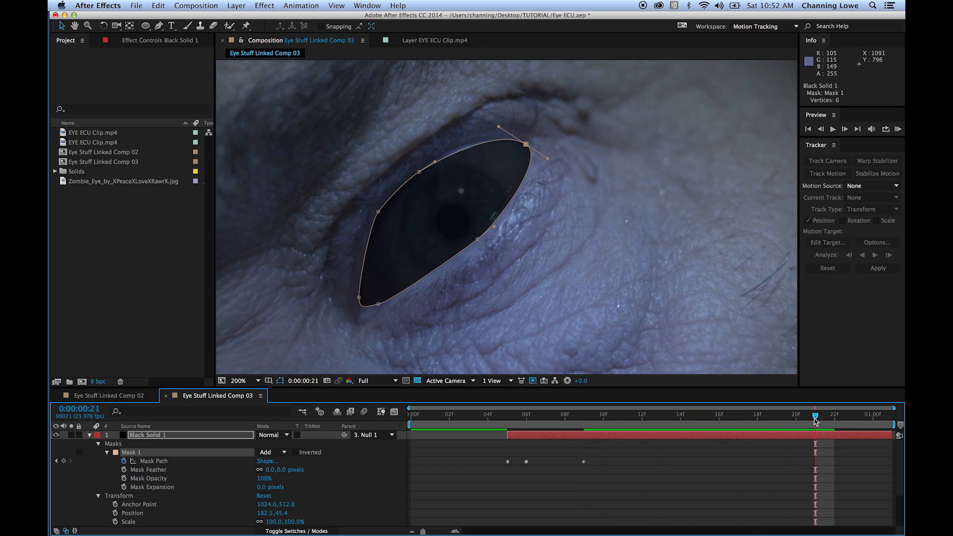
drag(419, 173, 422, 166)
drag(836, 417, 855, 425)
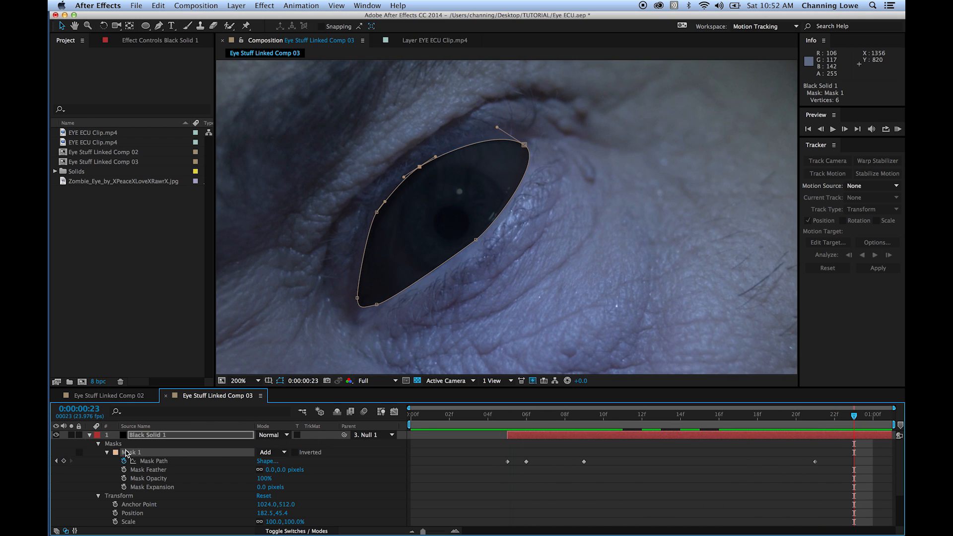
- Set the black solid's opacity to 100%
click(89, 435)
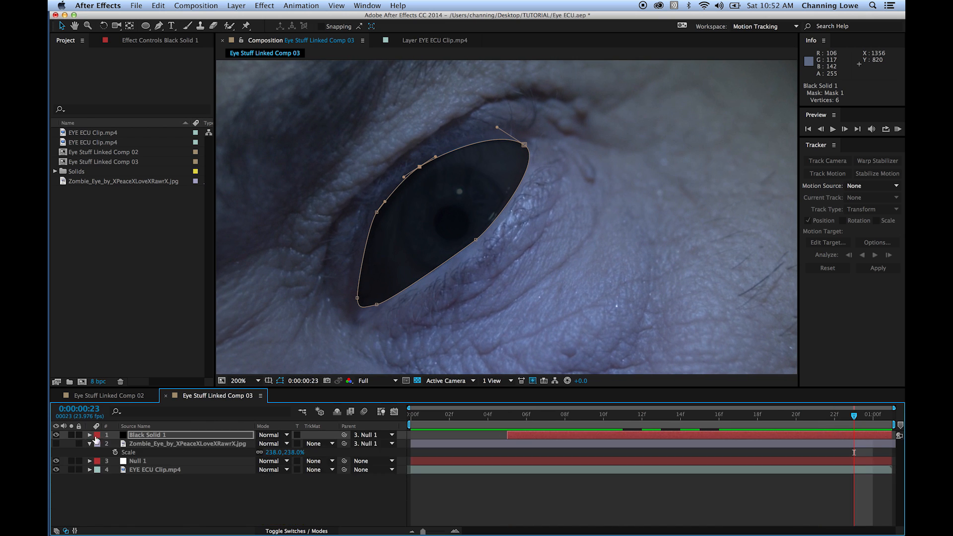
click(89, 435)
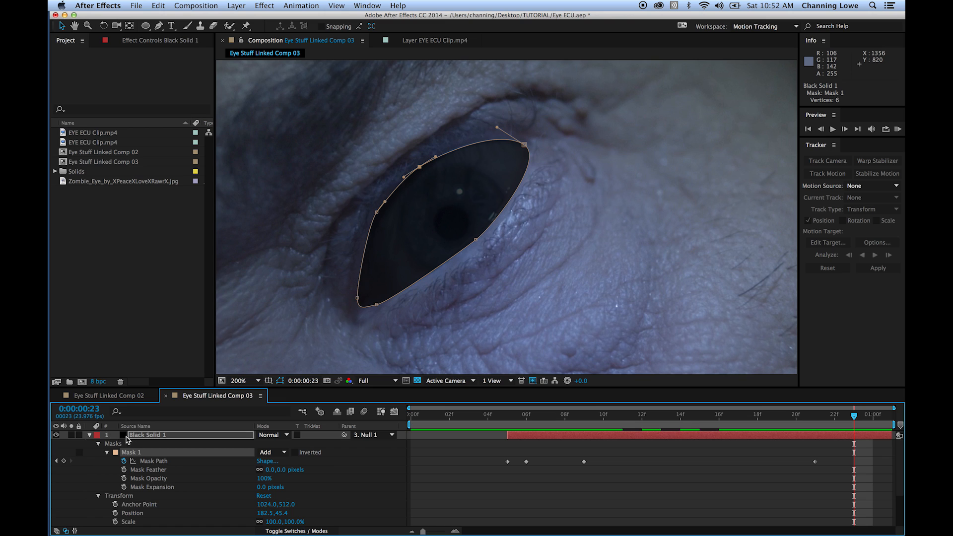
key(t)
click(264, 443)
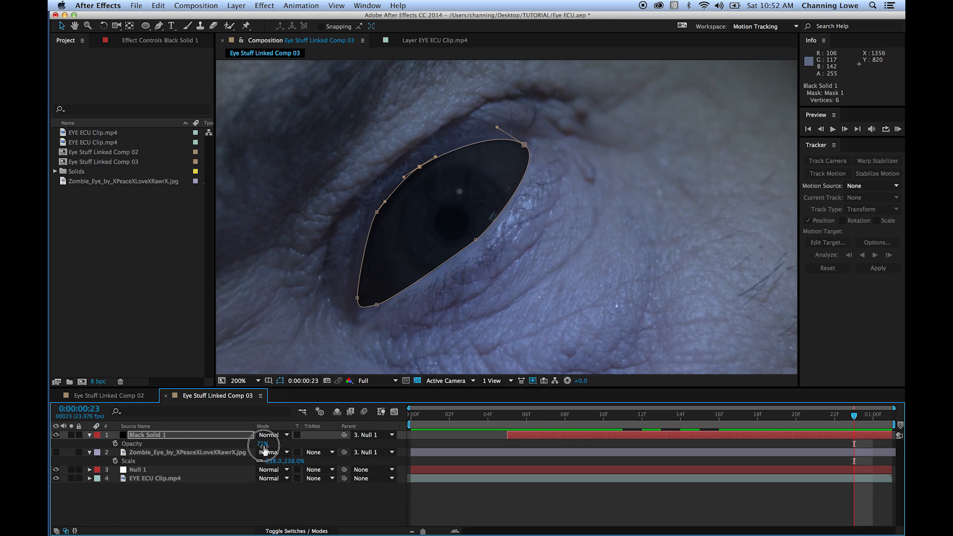
key(Return)
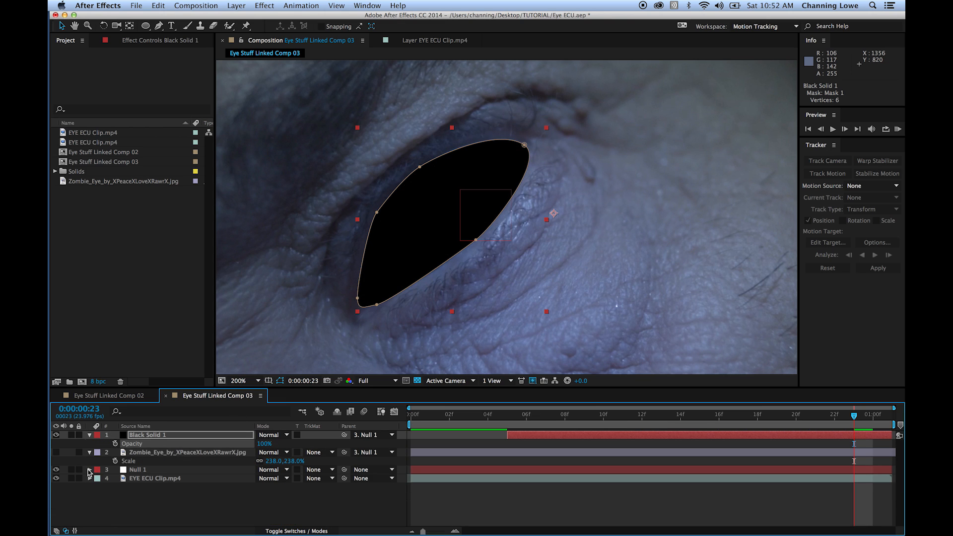
click(90, 435)
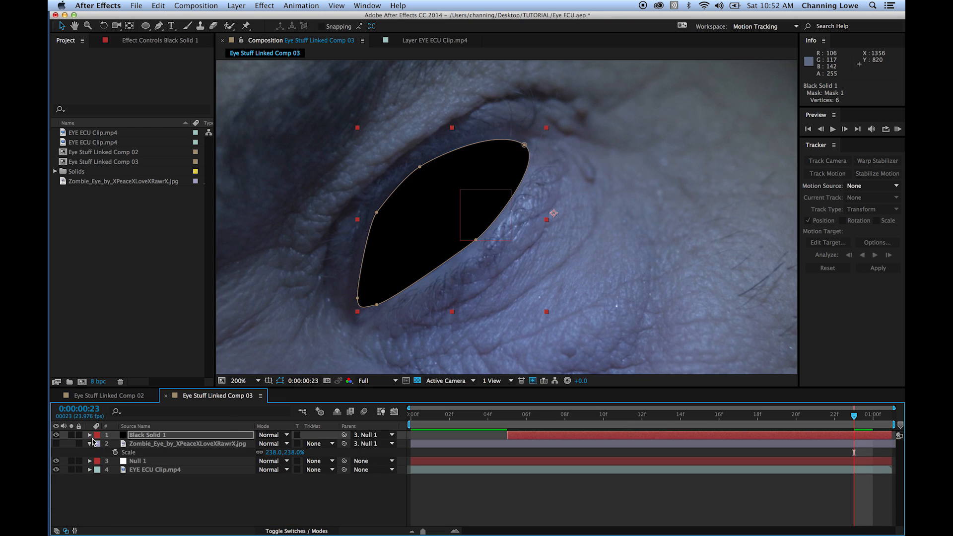
- Make the zombie eye layer visible again beneath the black solid
click(139, 491)
click(138, 470)
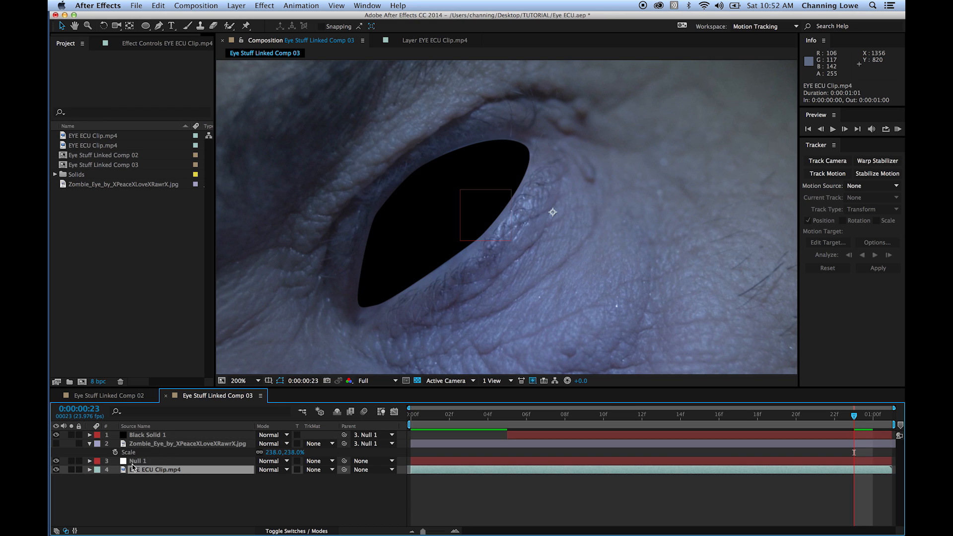
click(56, 444)
click(152, 492)
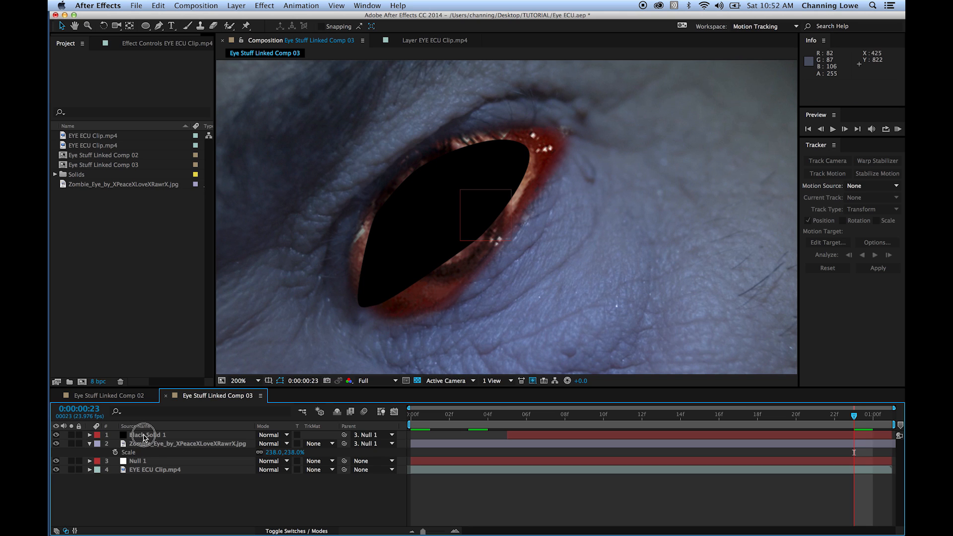
- Move the black solid and the zombie eye layer aside one at a time, undoing each move
click(145, 435)
drag(406, 207, 489, 209)
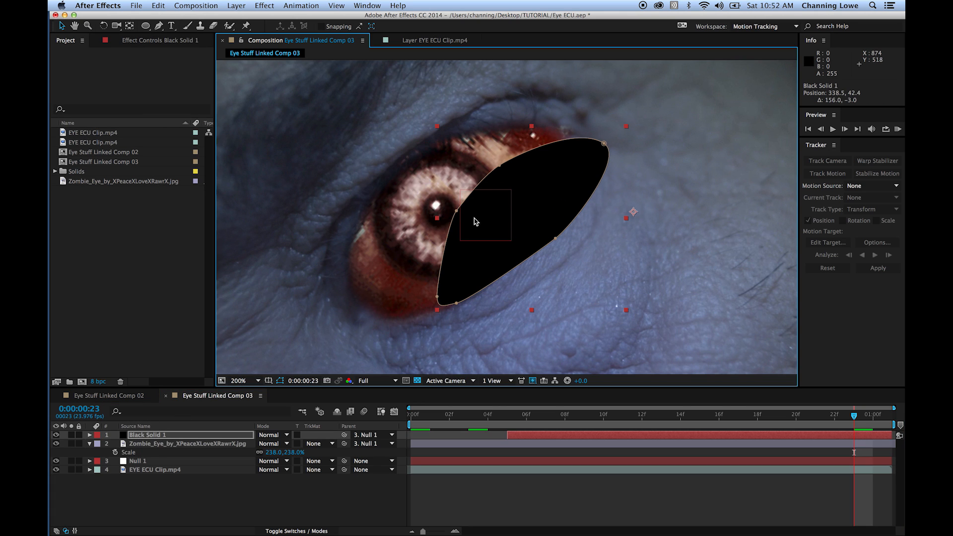
key(super+z)
click(148, 444)
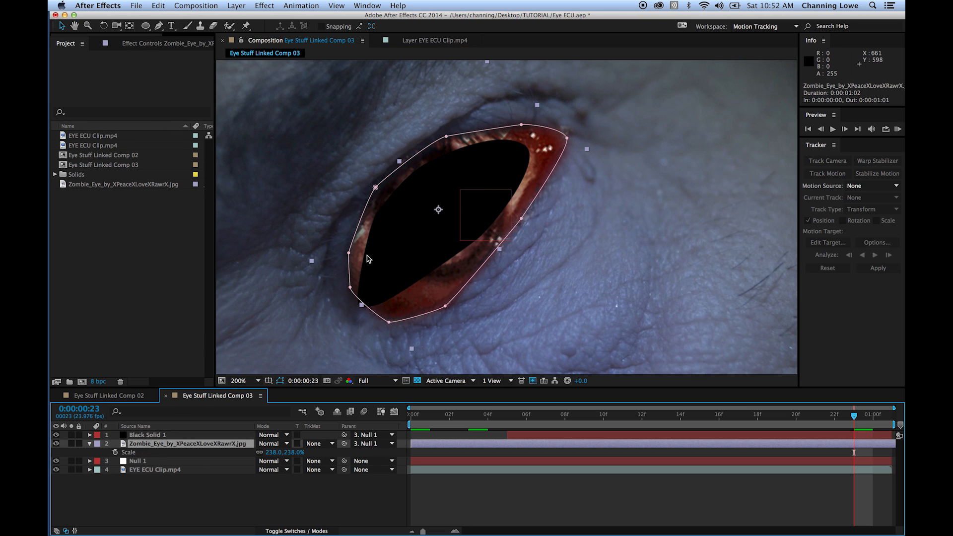
drag(378, 266, 444, 272)
key(super+z)
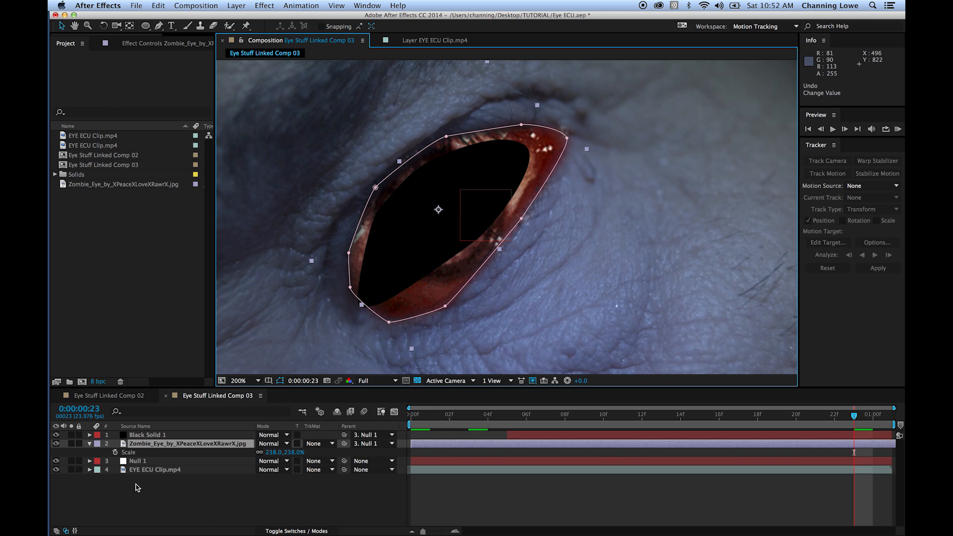
- Duplicate the EYE ECU Clip.mp4 layer and place the copy between Black Solid 1 and the zombie eye layer
click(144, 470)
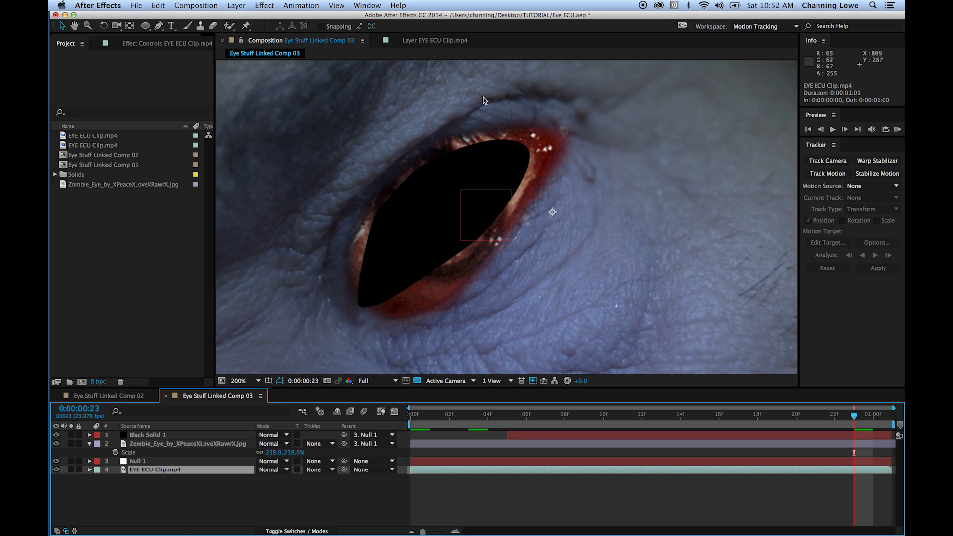
key(super+d)
drag(152, 471, 164, 438)
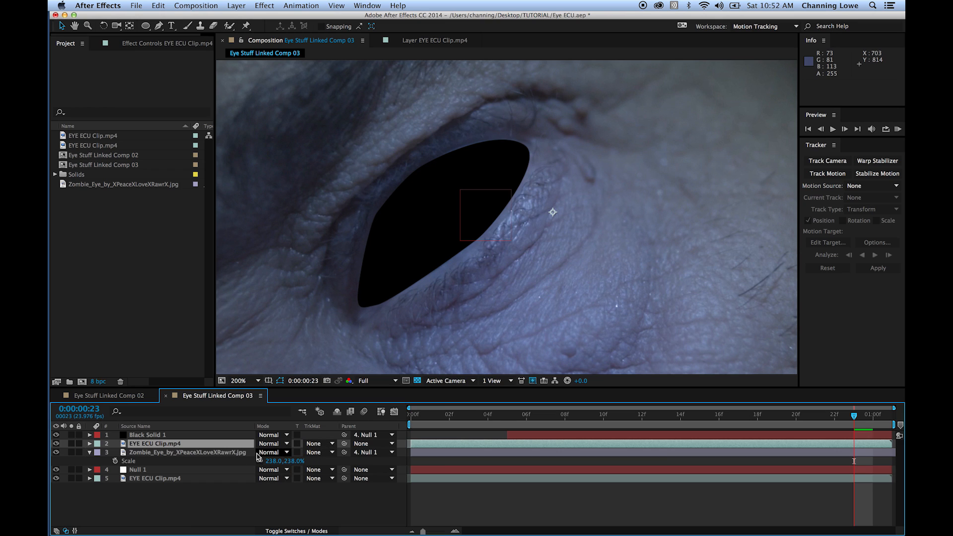
- Set the upper EYE ECU Clip.mp4 layer's track matte to Alpha Inverted Matte "Black Solid 1"
click(318, 445)
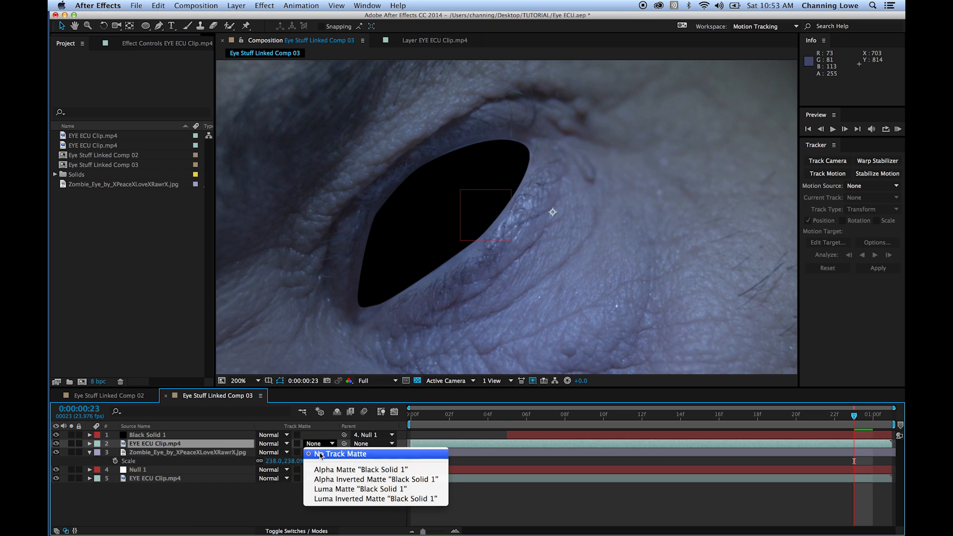
click(348, 481)
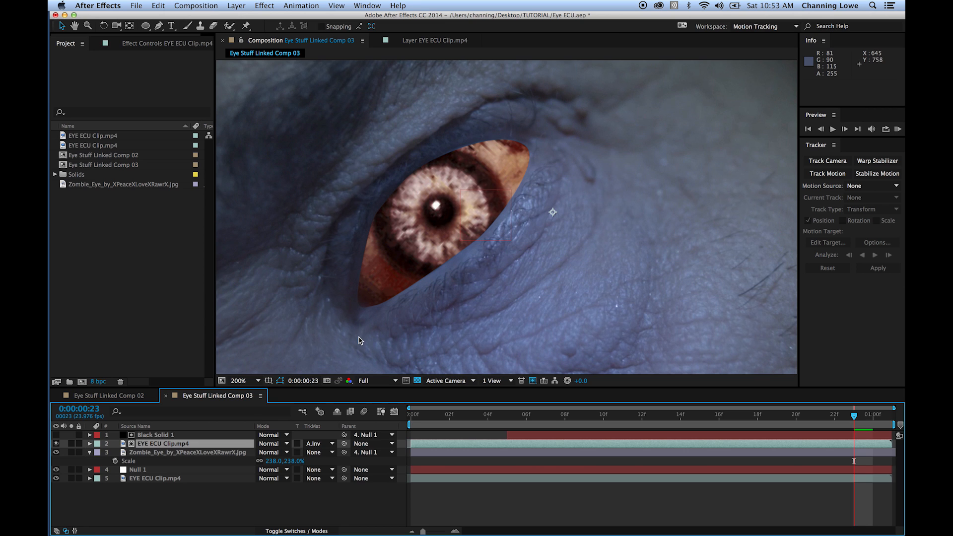
scroll(360, 341, down, 5)
- Move the upper eye clip aside alone and together with its black solid matte, undoing each move
drag(330, 144, 339, 193)
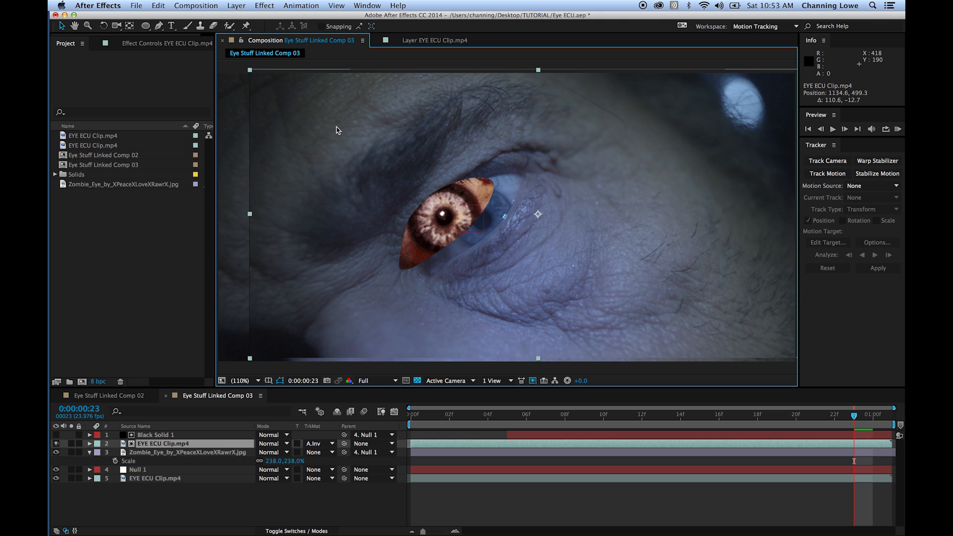
key(cmd+z)
shift+click(166, 435)
drag(396, 143, 627, 154)
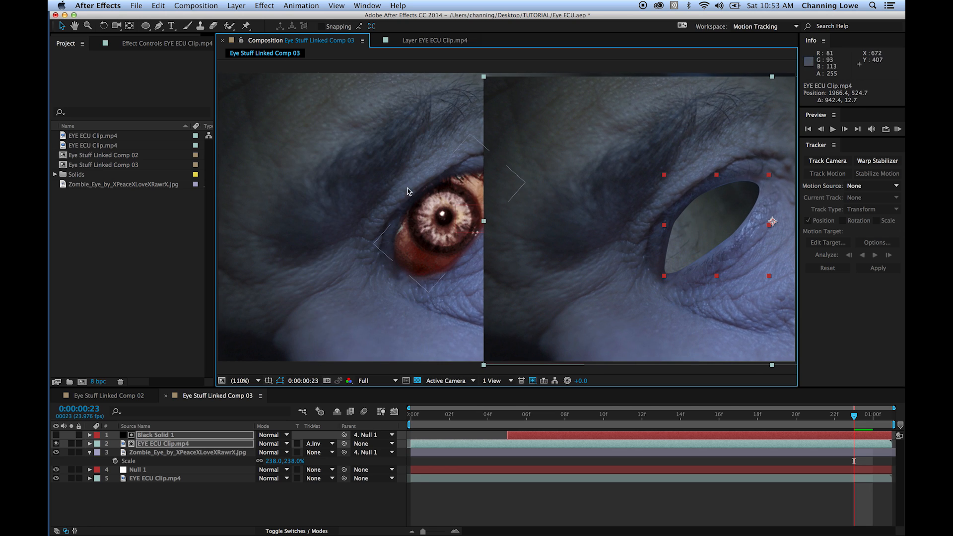
key(super+z)
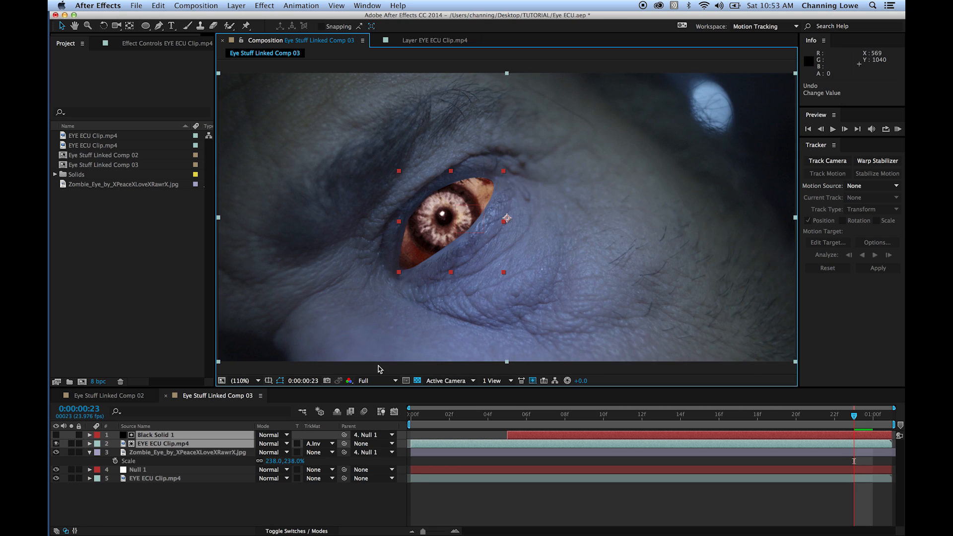
click(201, 499)
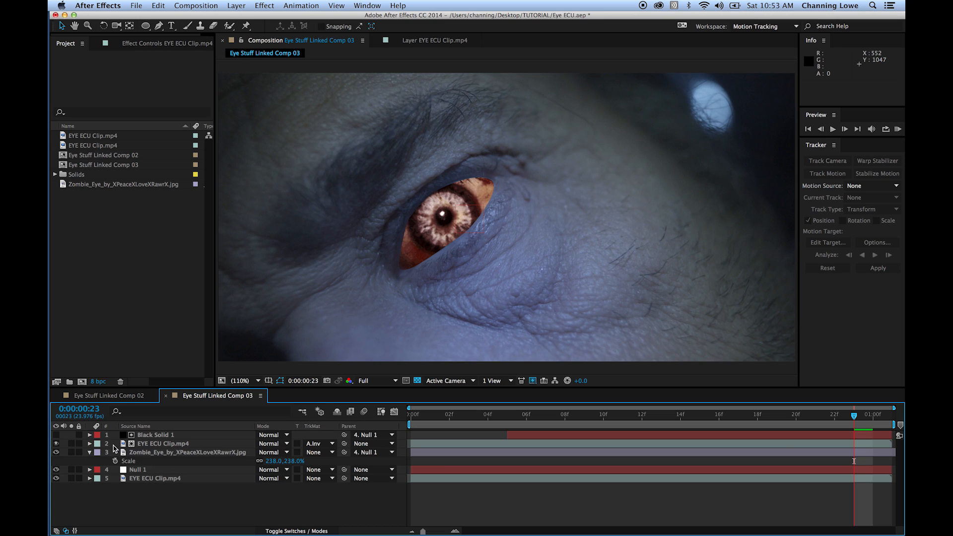
- Set the Mask Feather of the black solid's mask to 5 pixels and collapse the layer's properties
click(92, 436)
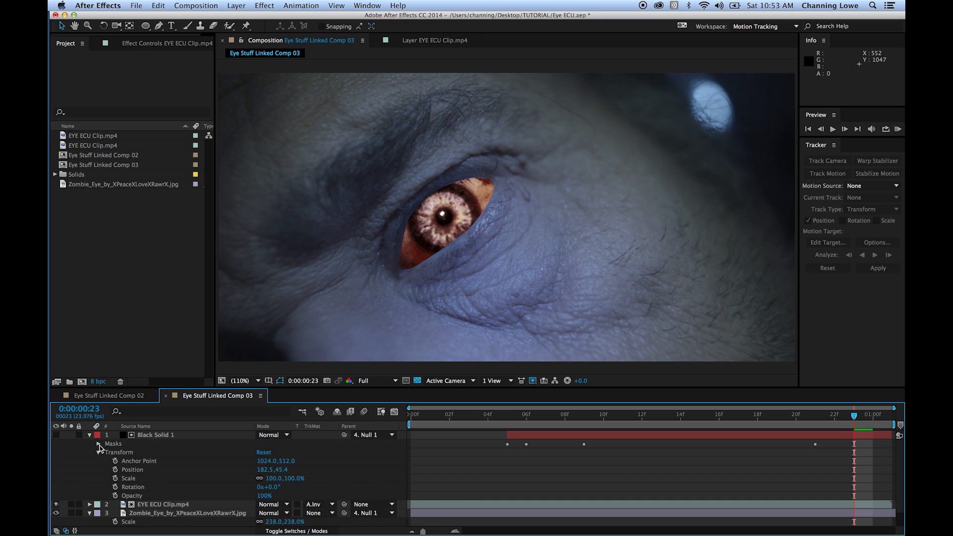
click(99, 444)
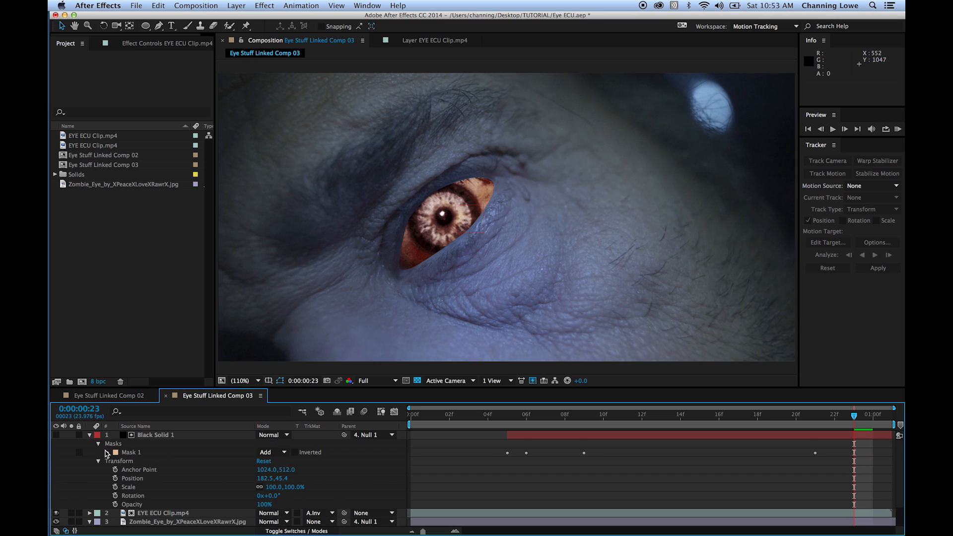
click(107, 452)
click(282, 469)
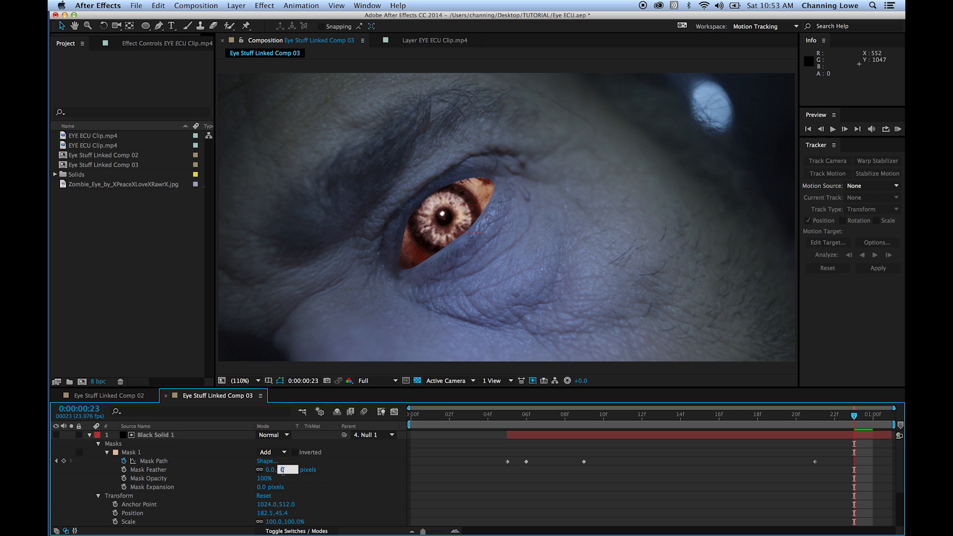
text(5)
key(Return)
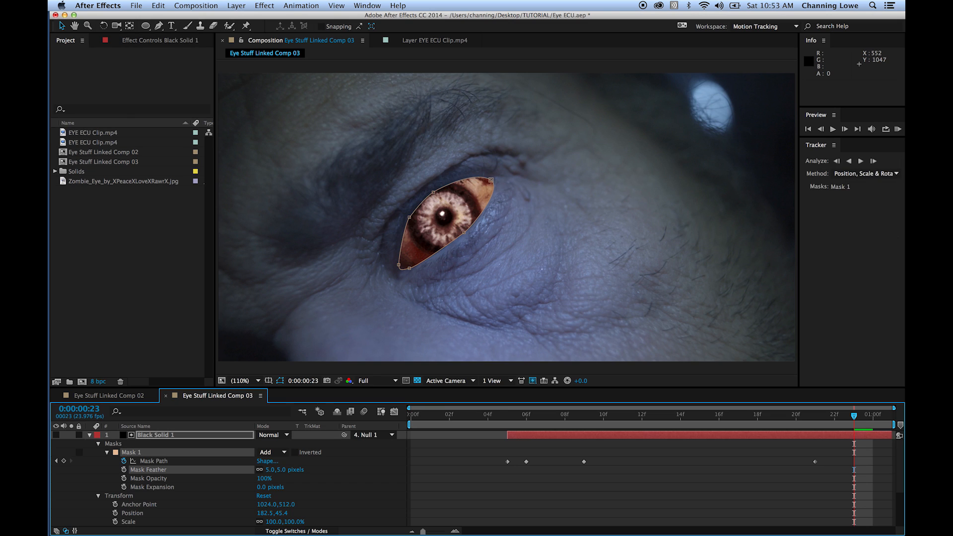
click(90, 434)
click(138, 481)
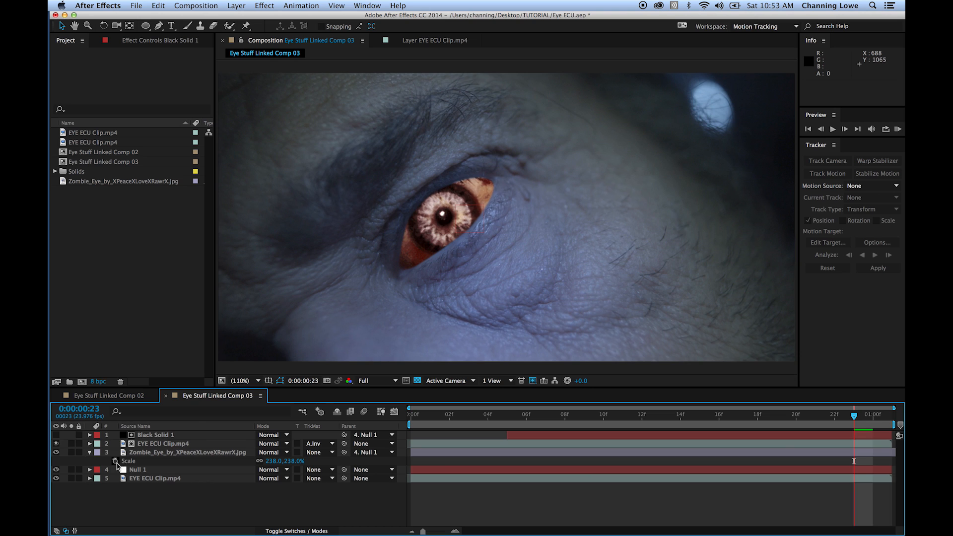
- Try the Overlay, Add and Lighten blending modes on the zombie eye layer and settle on Overlay
click(156, 453)
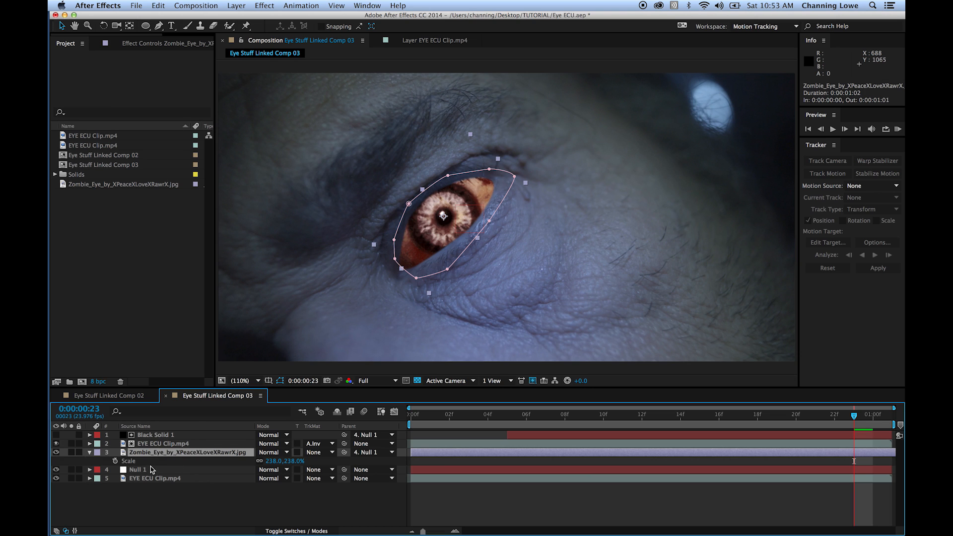
click(286, 452)
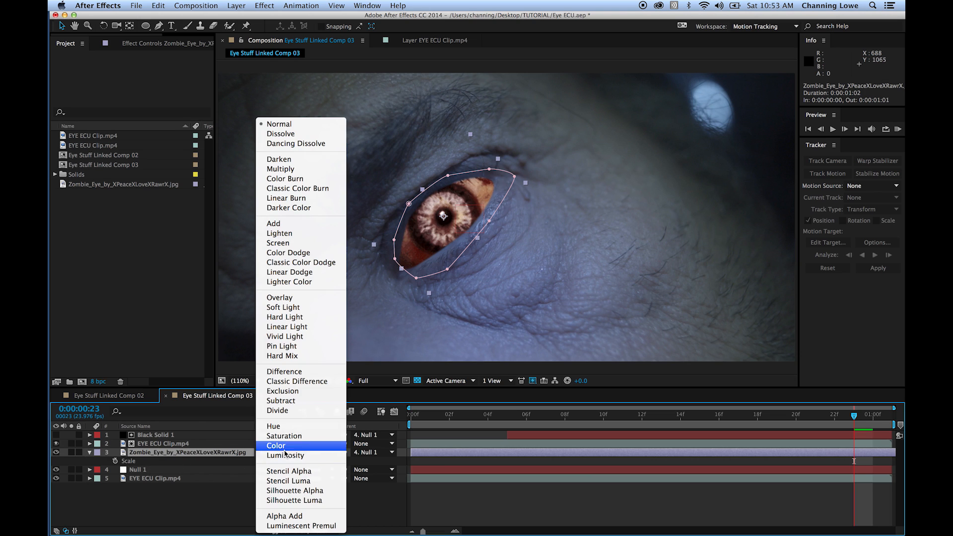
click(300, 299)
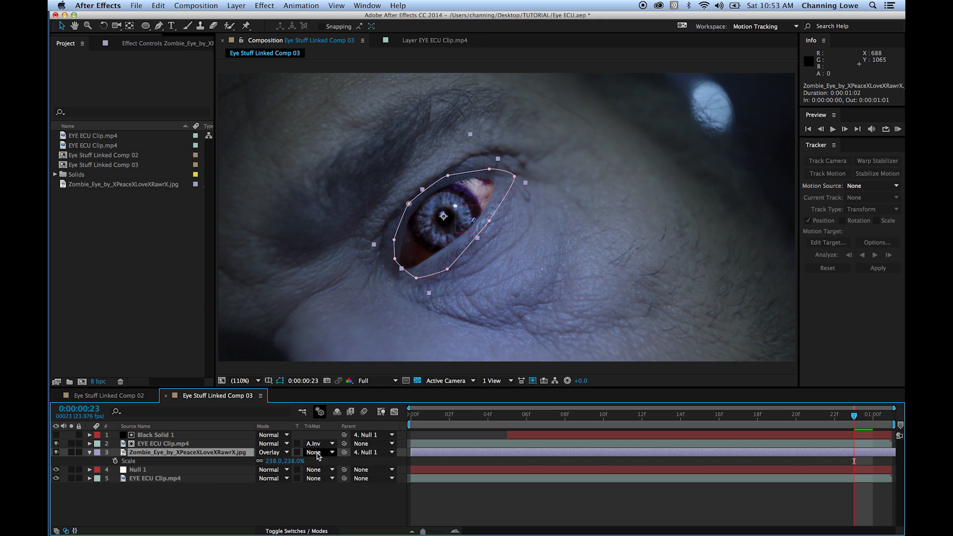
click(286, 452)
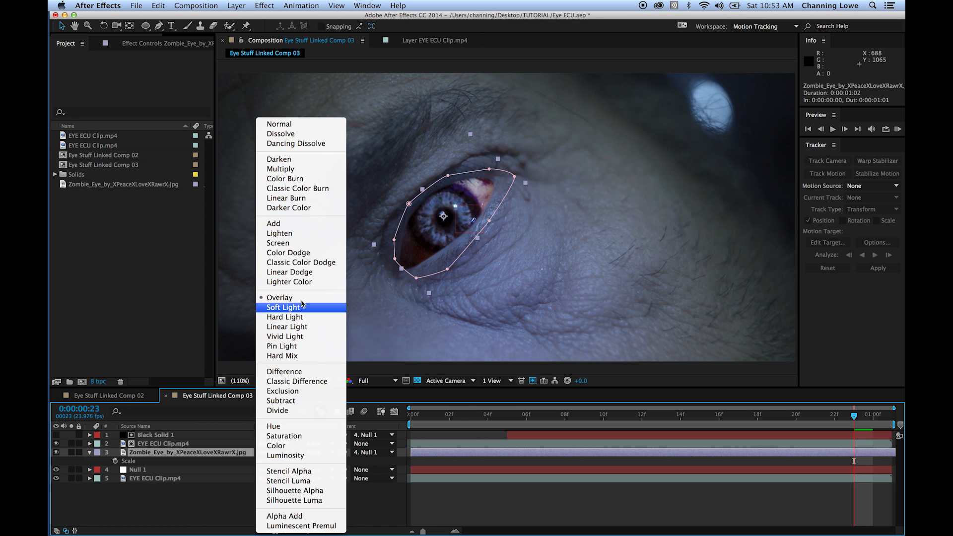
click(297, 224)
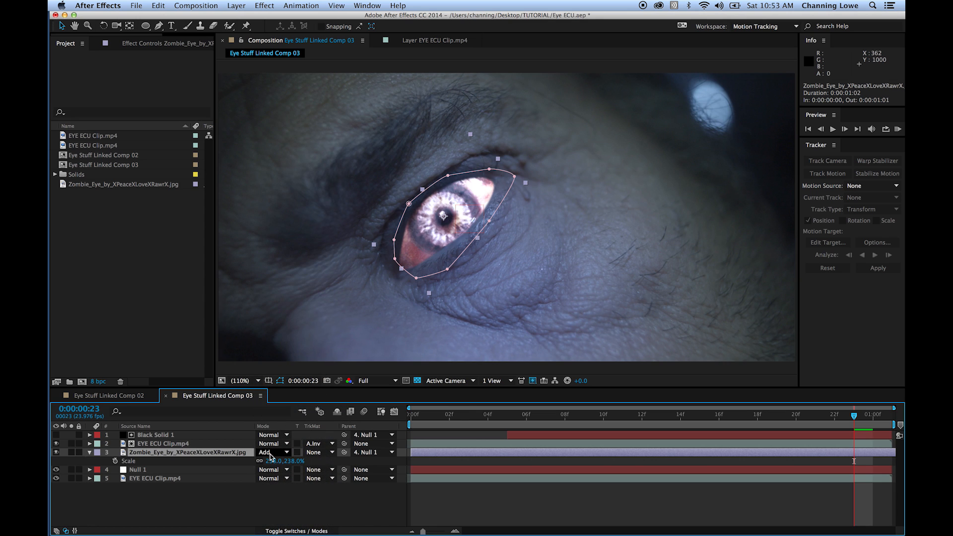
click(286, 452)
click(298, 233)
click(287, 452)
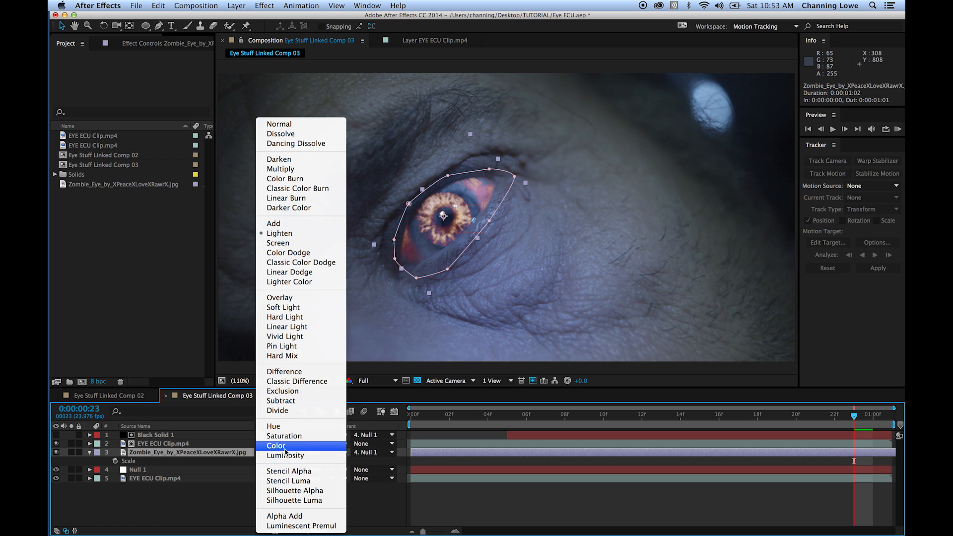
click(296, 298)
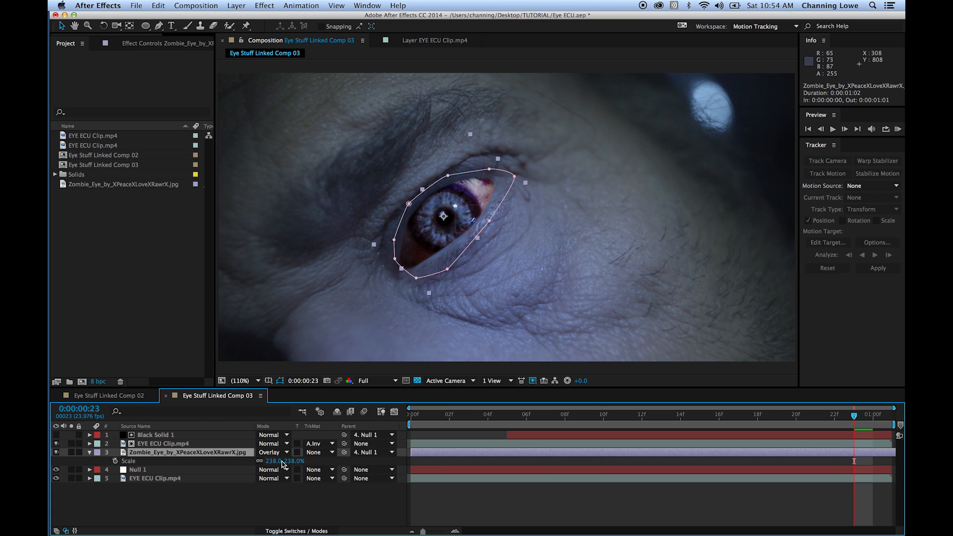
- Reveal the zombie eye layer's Opacity and lower it to 71%
click(157, 498)
click(157, 453)
key(t)
mouse_move(262, 465)
mouse_down()
mouse_move(240, 463)
mouse_move(249, 467)
mouse_up()
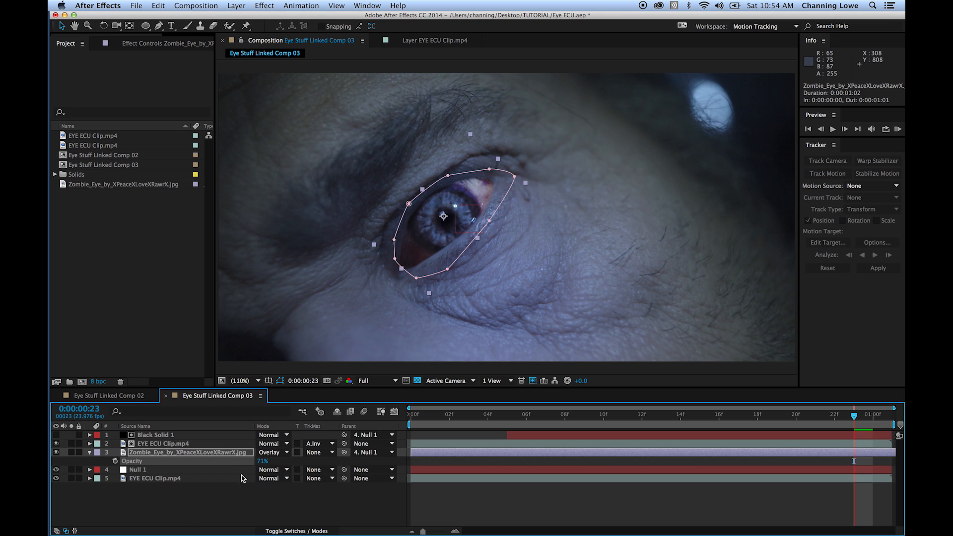
click(268, 498)
- Animate the black solid's Mask Feather with keyframes of 91 pixels at frame 5 and 5 pixels at frame 7
drag(850, 426, 507, 416)
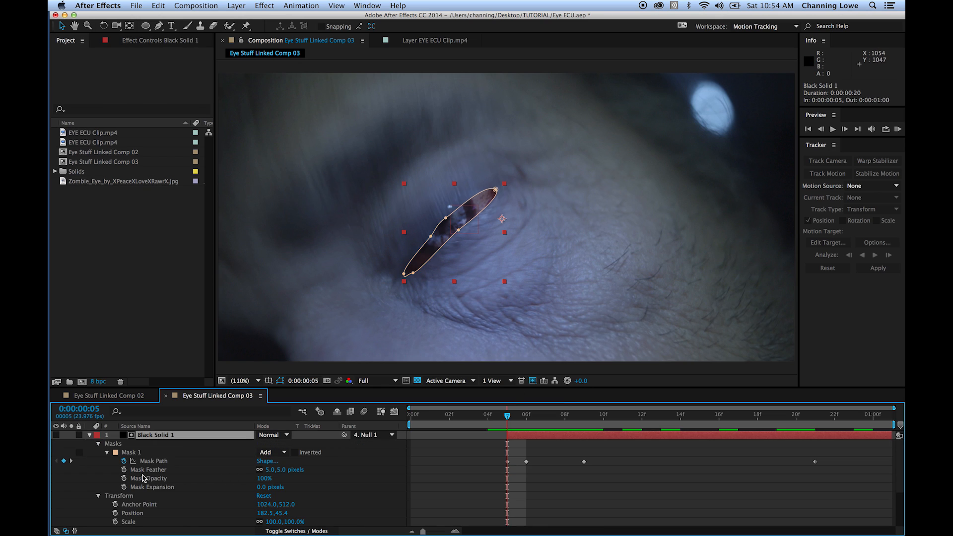
click(124, 470)
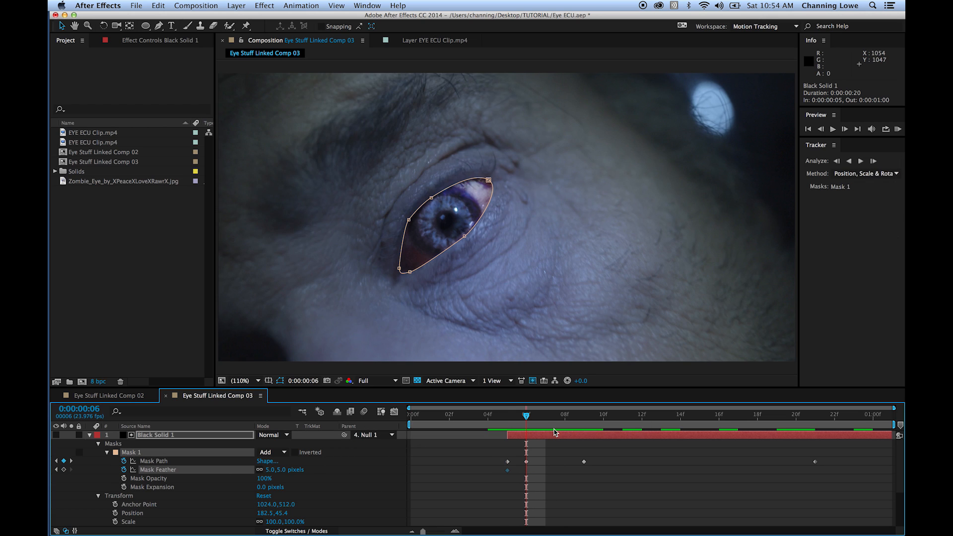
click(545, 428)
click(124, 469)
click(125, 470)
key(i)
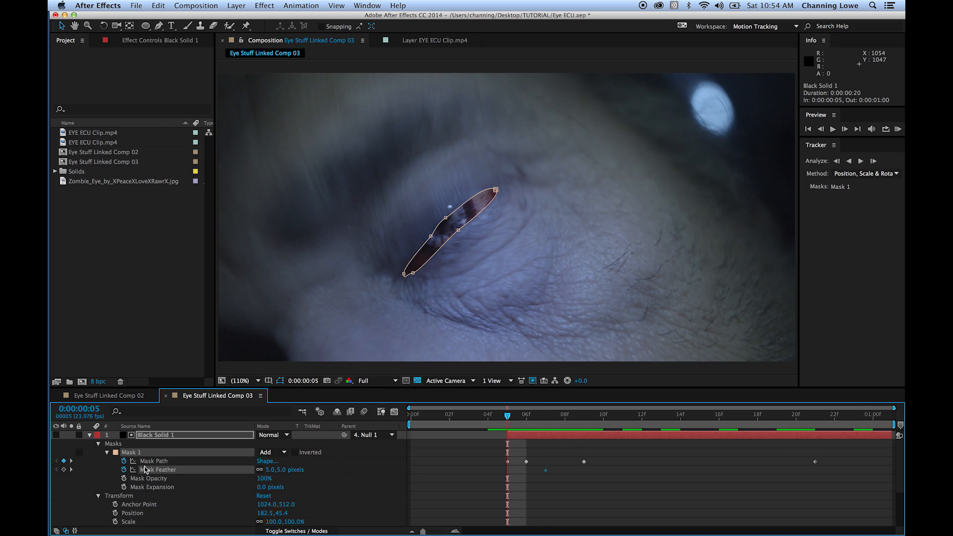
drag(267, 470, 318, 473)
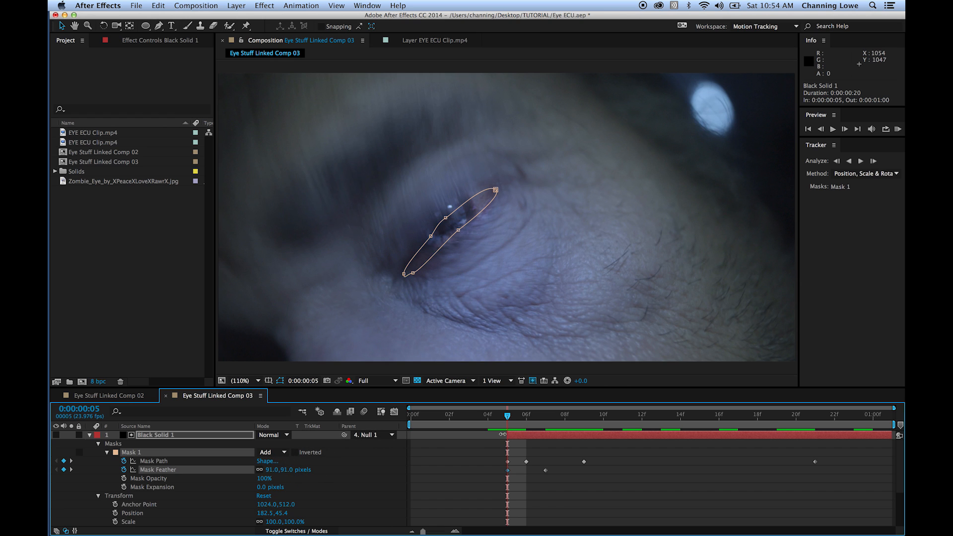
- Examine the eyelid opening frame by frame between frames 4 and 7, and collapse the black solid's properties
key(Page_Down)
key(Page_Down)
key(Page_Up)
key(Page_Up)
key(Page_Up)
key(Page_Up)
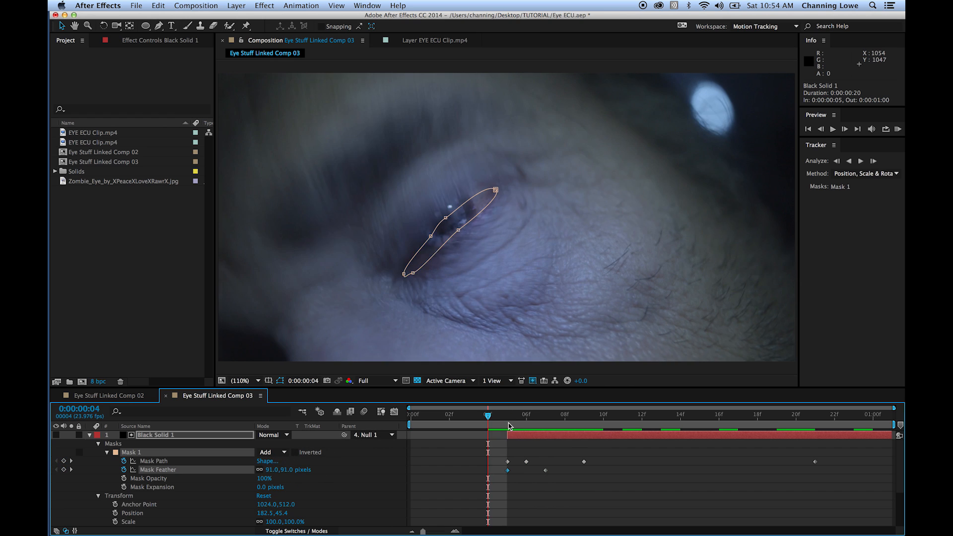
key(Page_Down)
key(Page_Down)
key(Page_Down)
key(Page_Down)
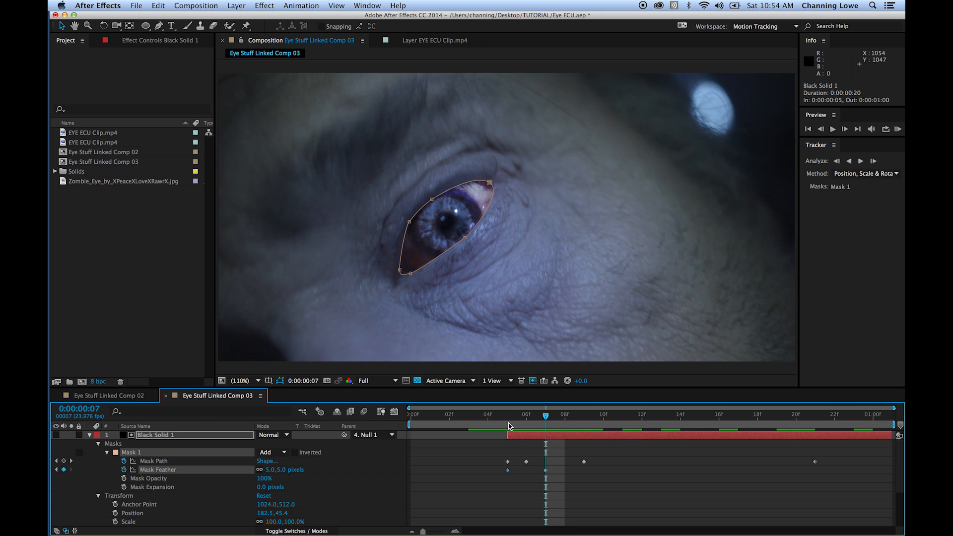
key(Page_Up)
key(Page_Up)
key(Page_Up)
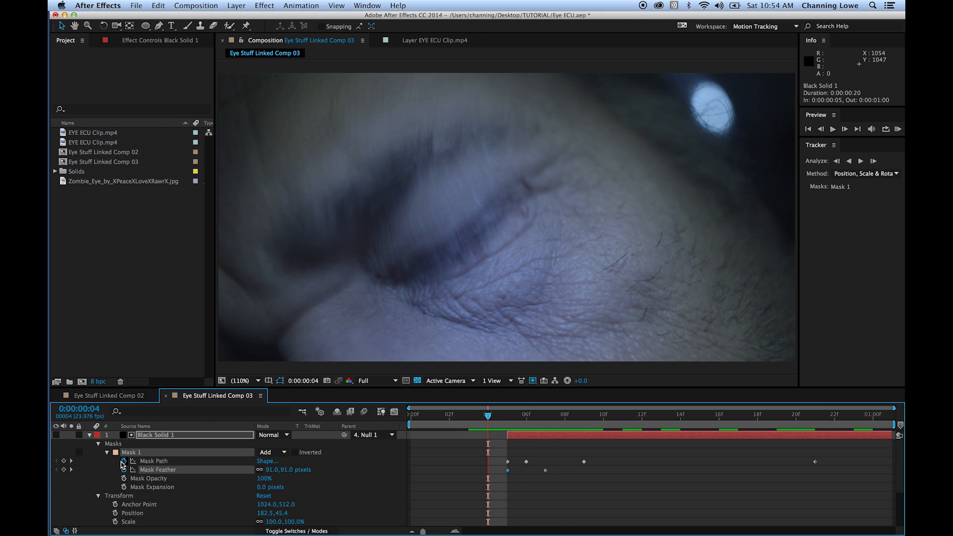
click(90, 435)
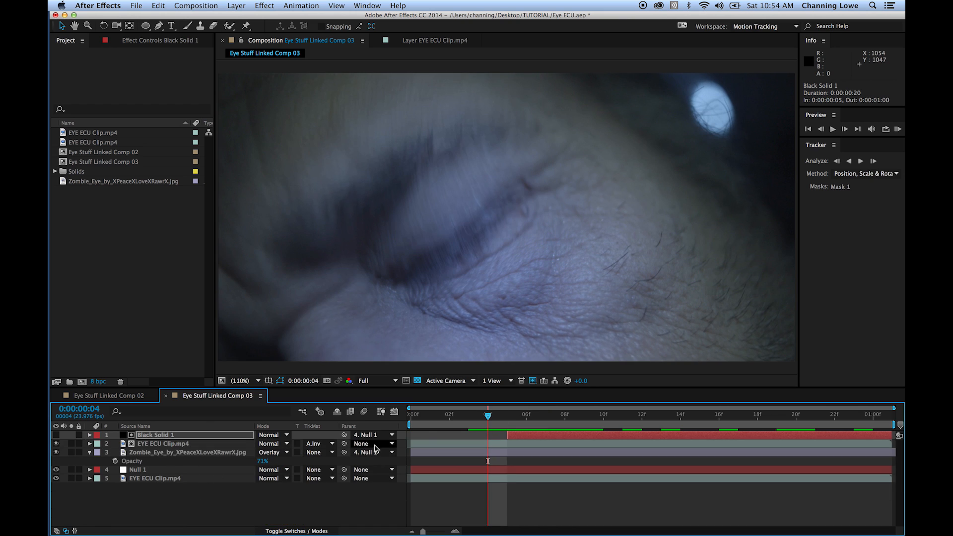
- Preview the composition and examine how the replacement eye blends as the eyelid opens
key(space)
key(space)
click(328, 518)
key(space)
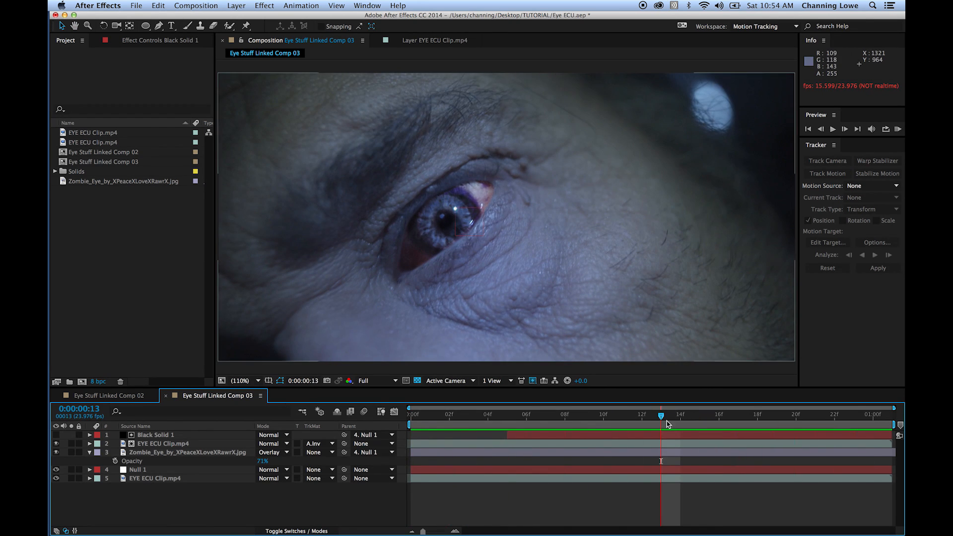
key(space)
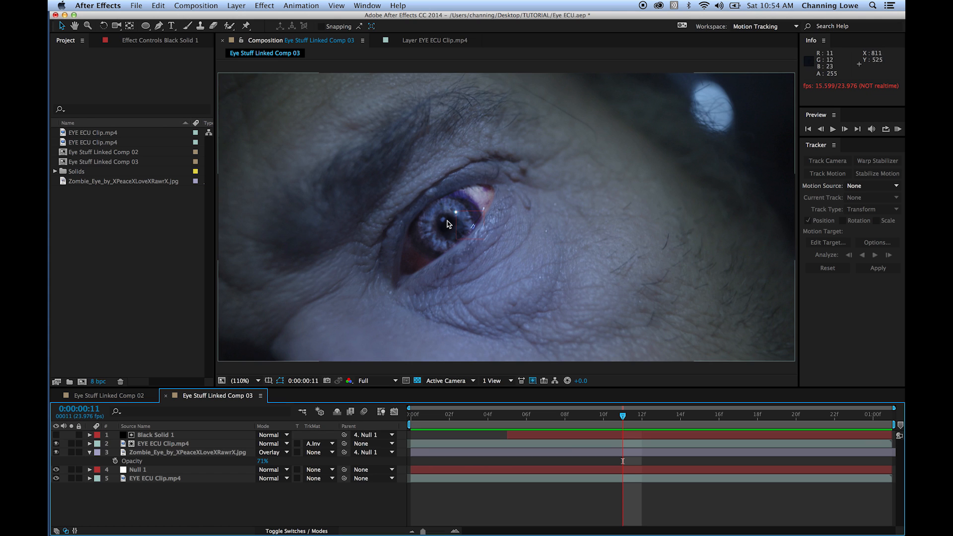
key(space)
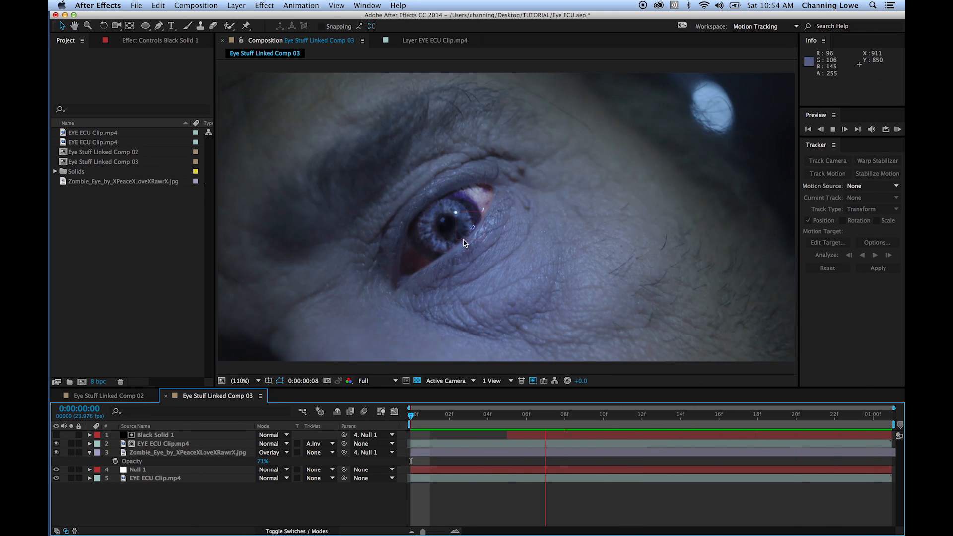
key(space)
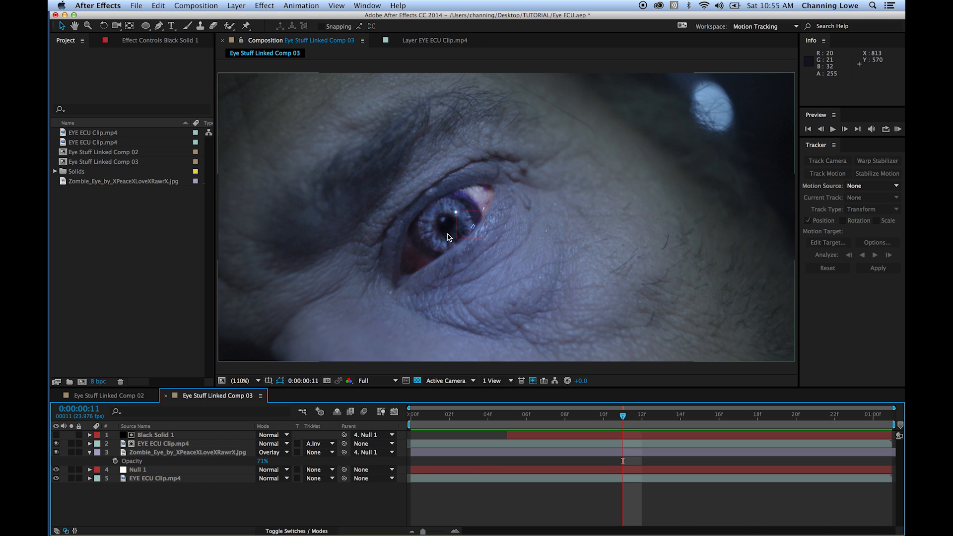
- Compare the composite with the original clip by temporarily hiding the upper eye clip, zombie eye and null layers, and replay the composition
drag(570, 416, 603, 416)
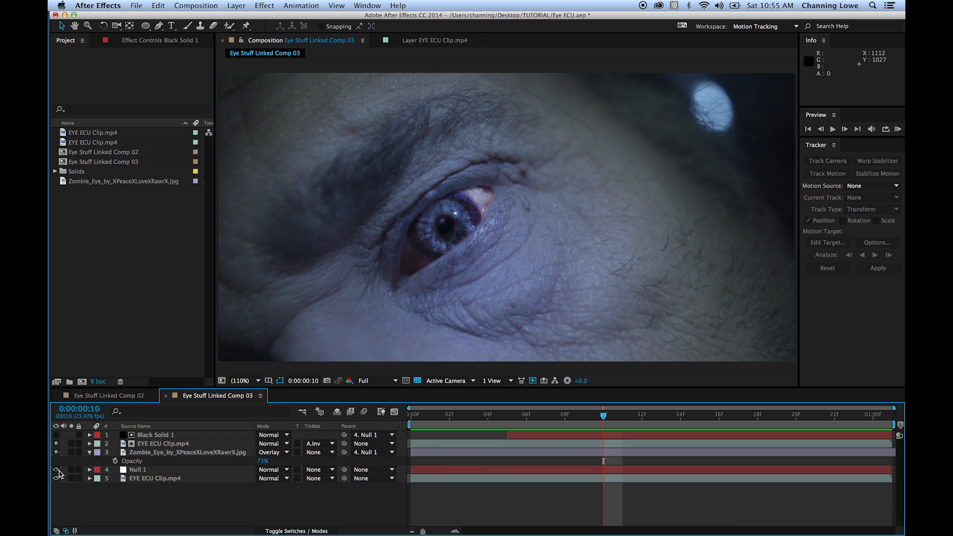
drag(57, 471, 56, 443)
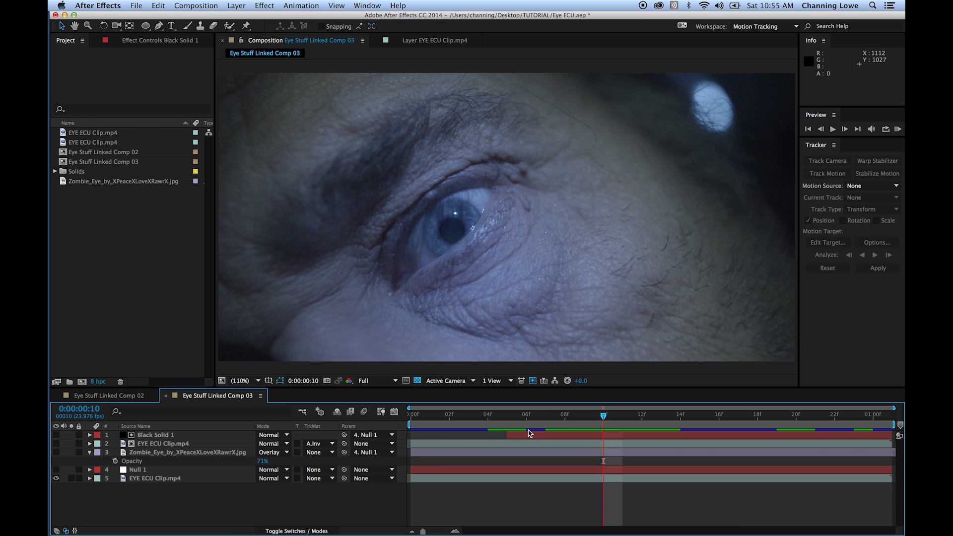
click(487, 421)
drag(487, 421, 584, 449)
click(56, 469)
drag(55, 453, 55, 443)
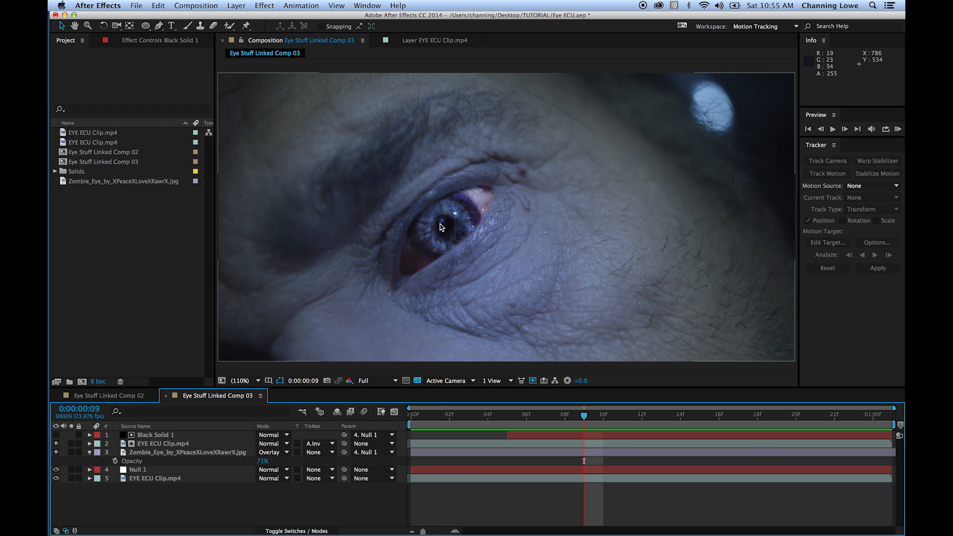
key(space)
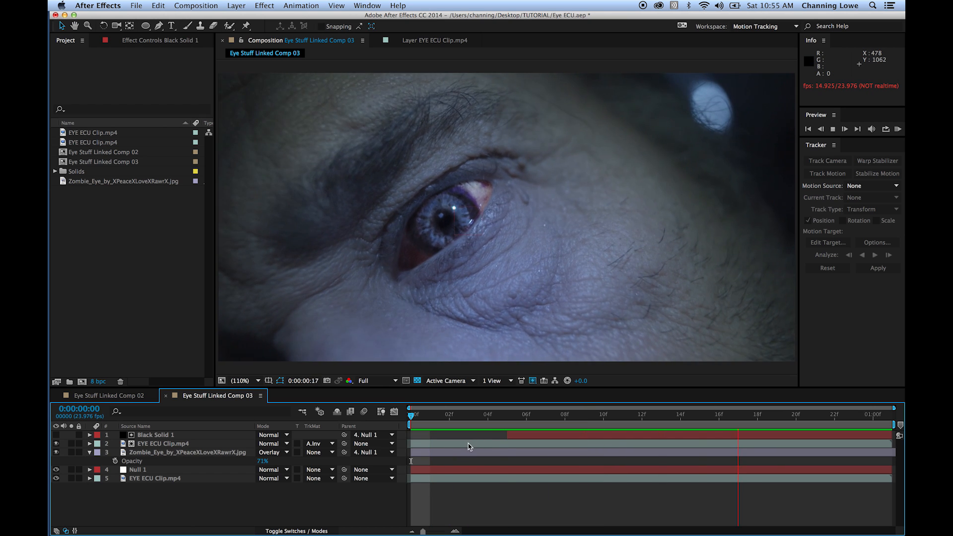
key(space)
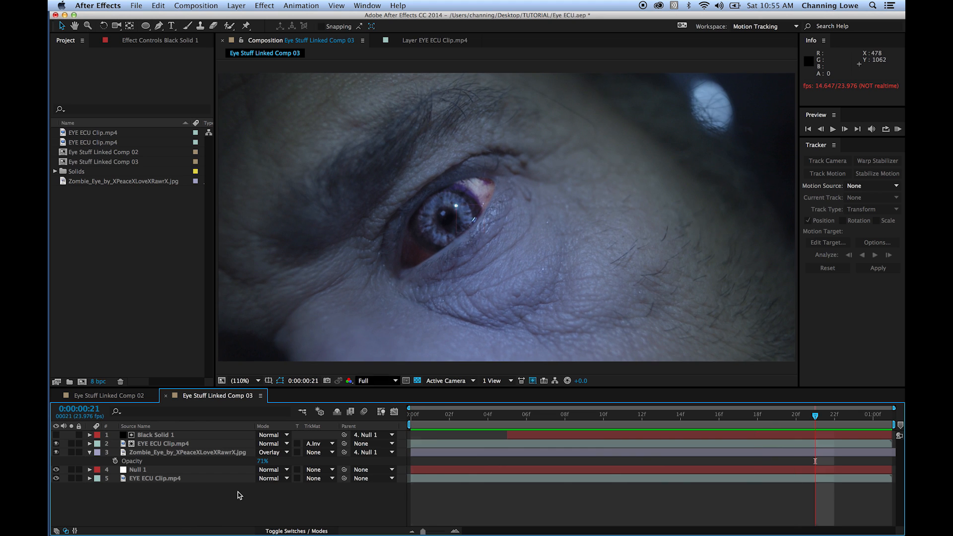